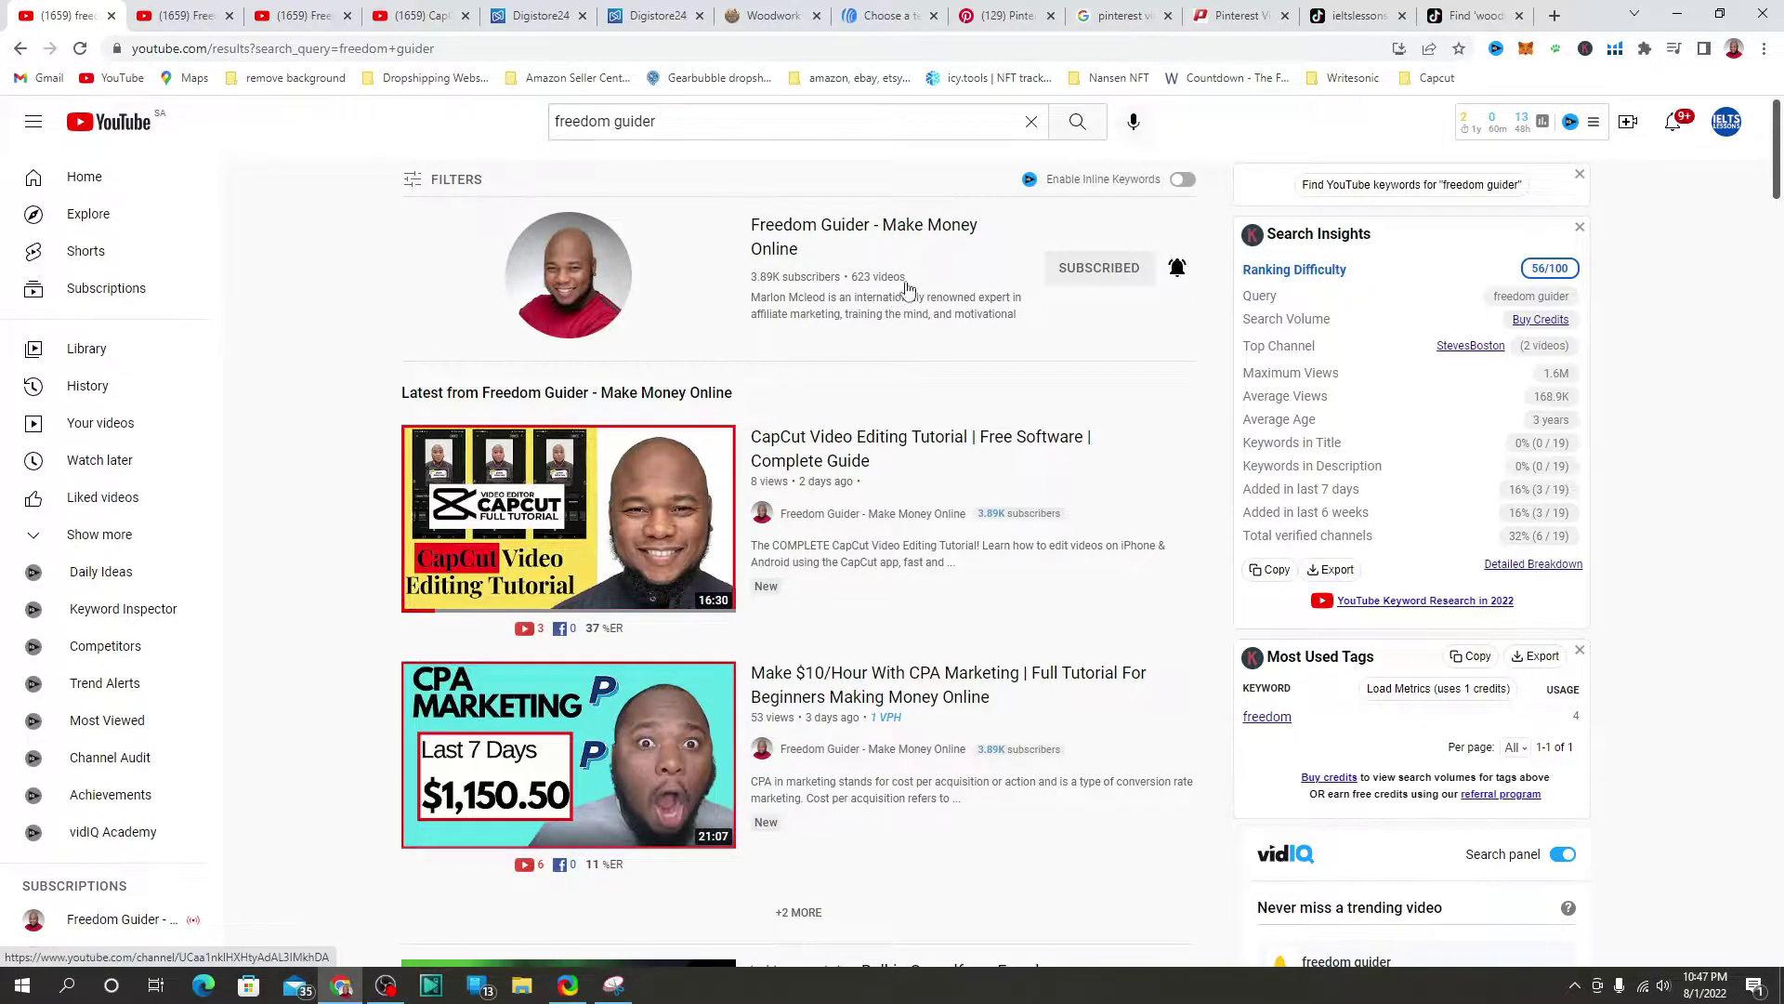
Step: Go to the Freedom Guider channel page and scroll its home section
click(190, 15)
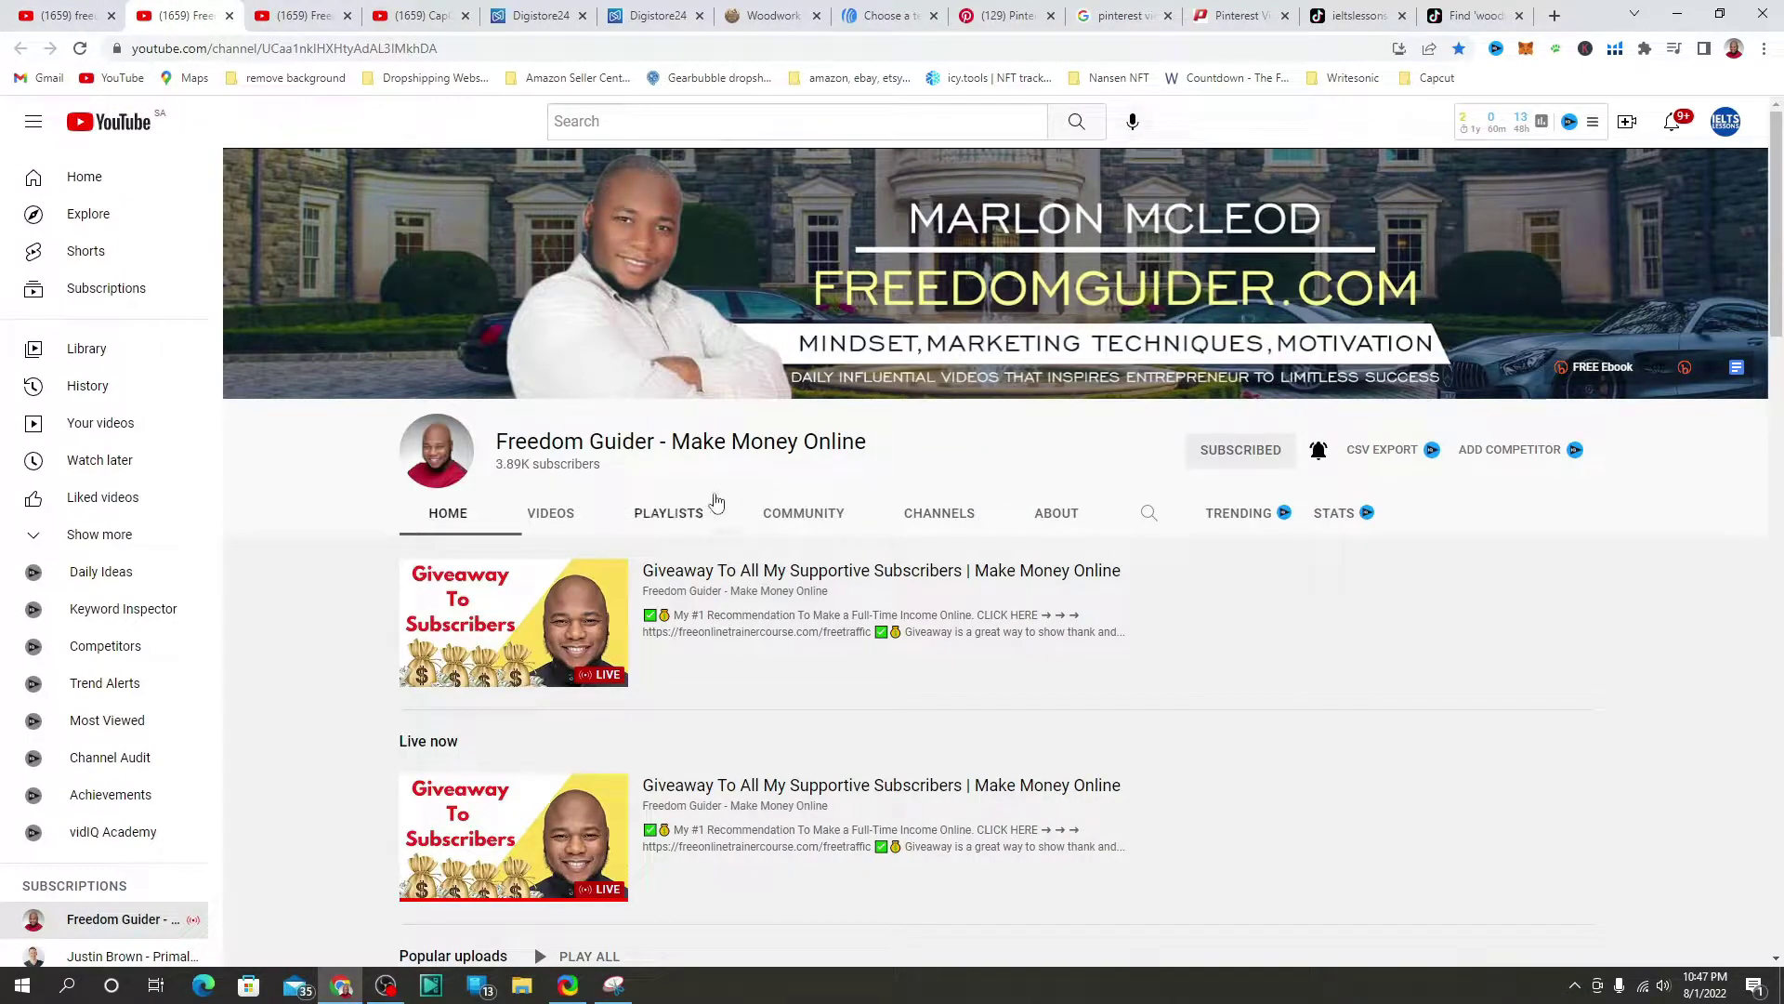
scroll(648, 488, down, 4)
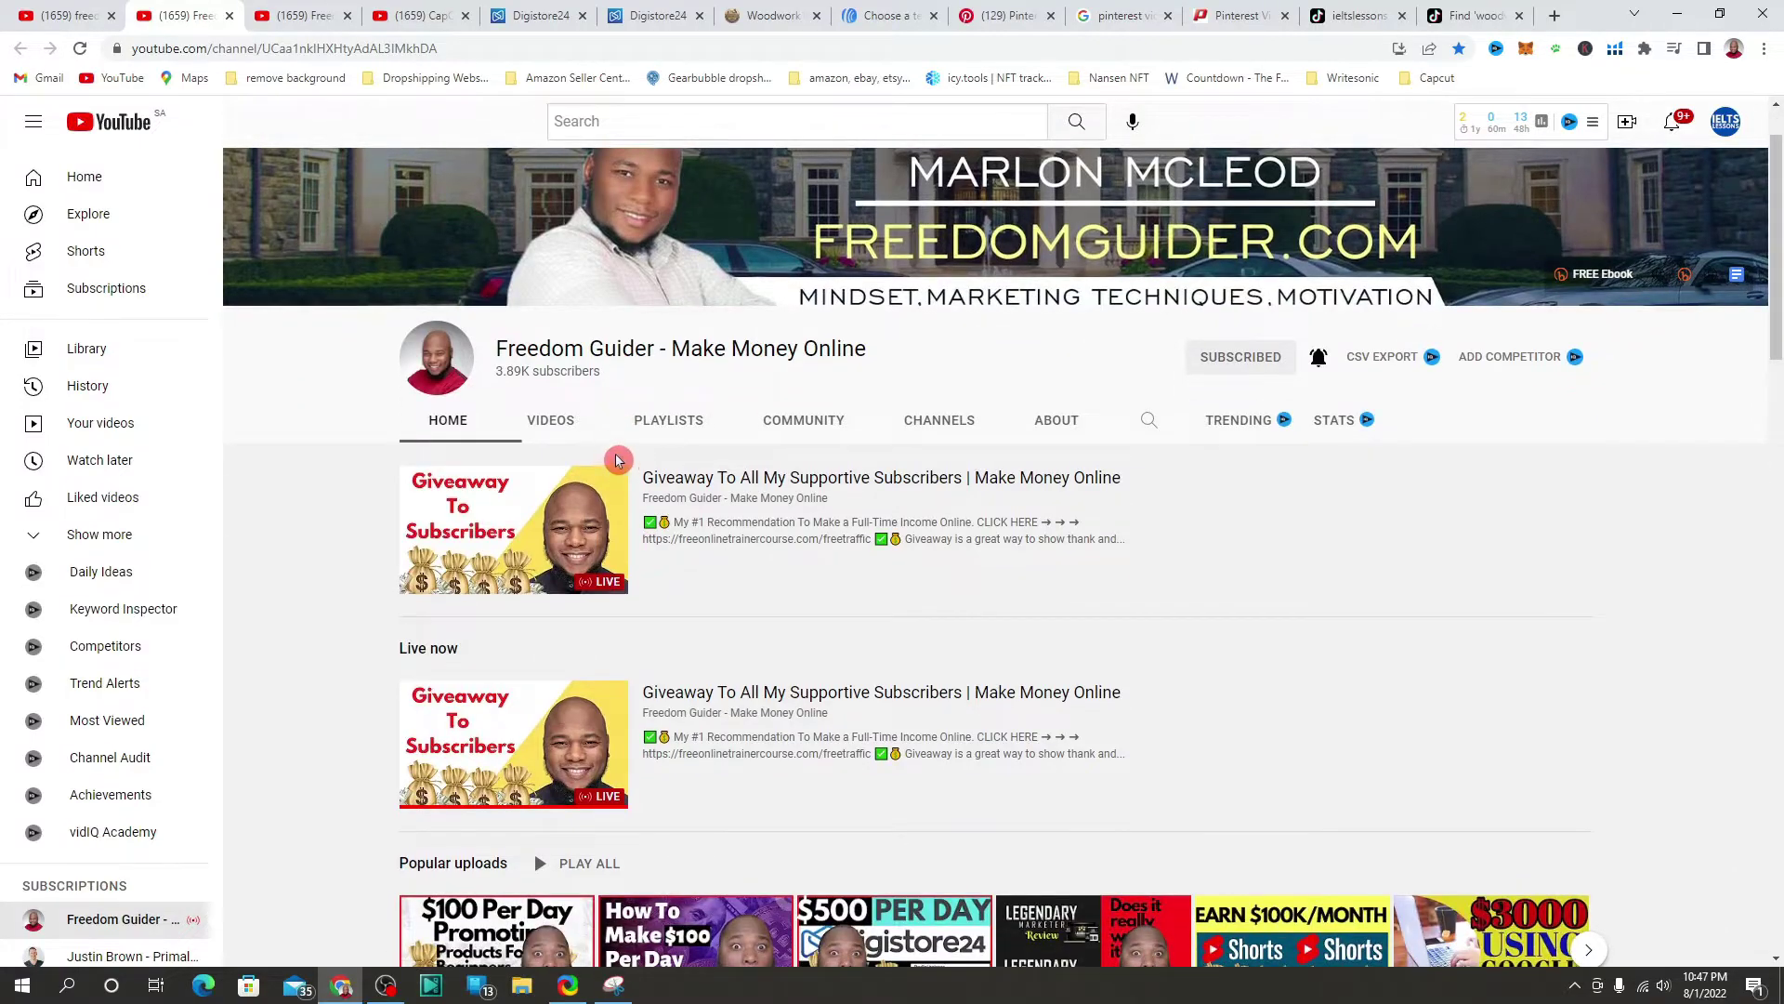
scroll(653, 482, down, 4)
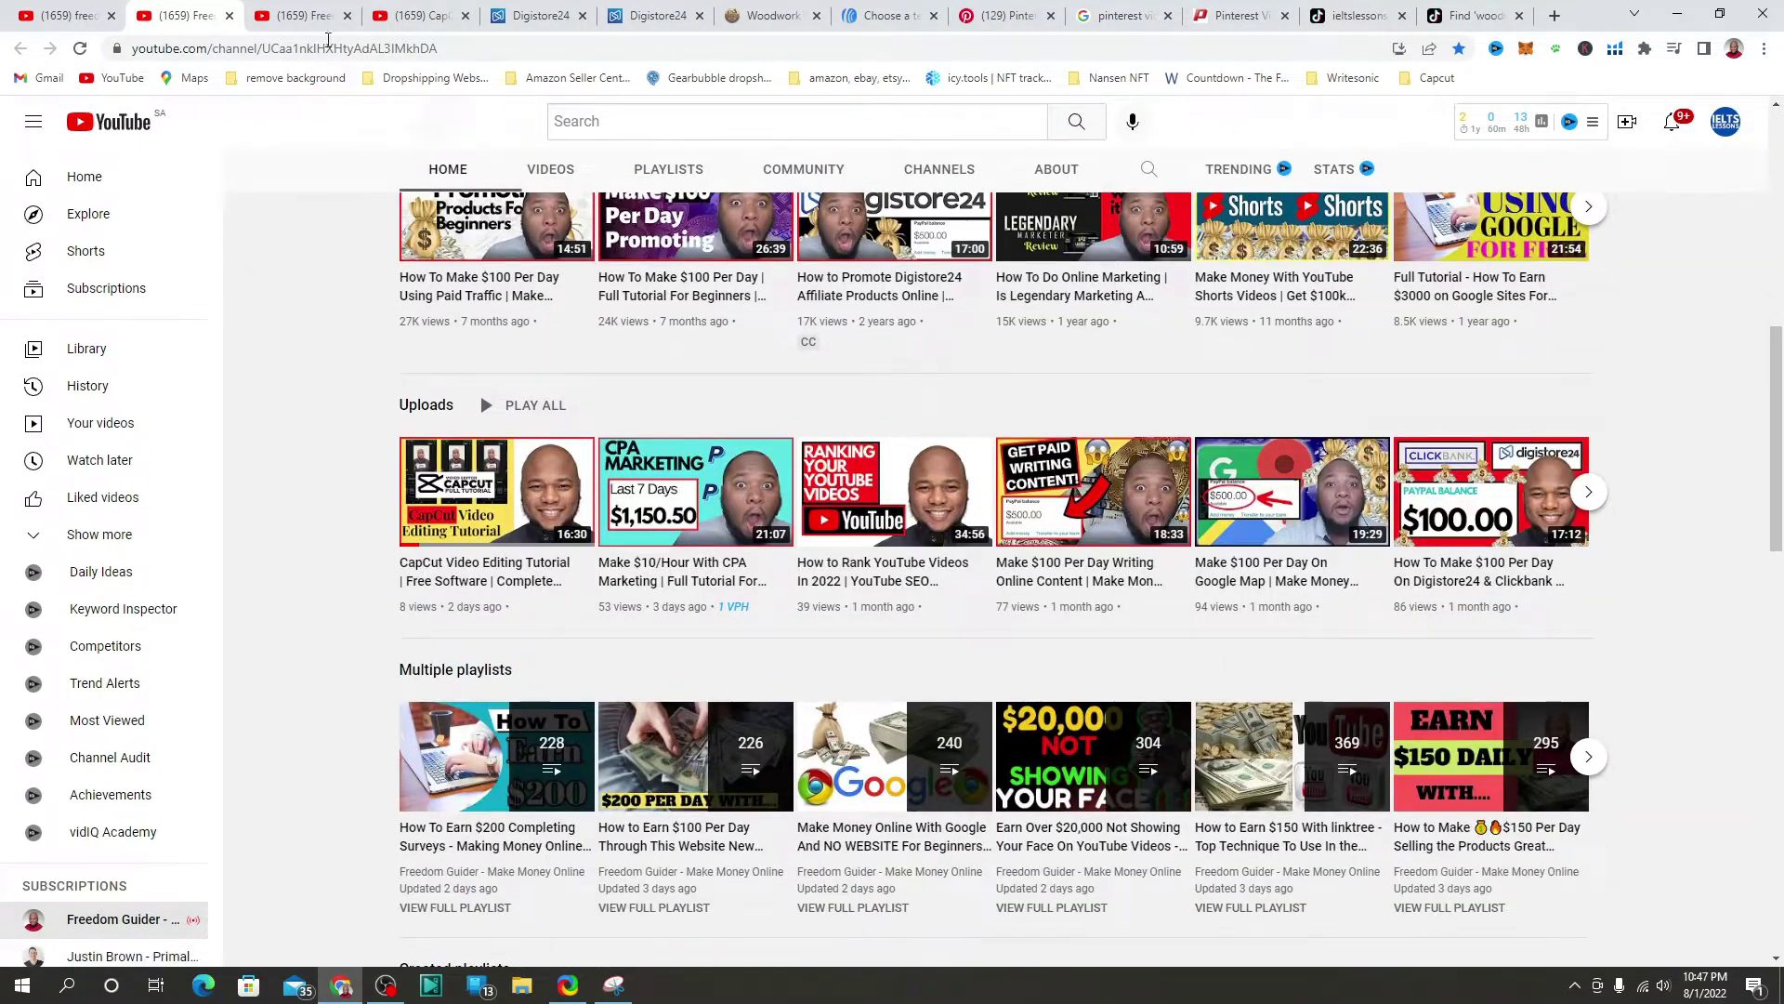
Step: Browse the channel's uploaded videos, then check the CapCut tutorial and Digistore24 tabs
click(302, 16)
scroll(683, 529, down, 1)
scroll(683, 530, down, 6)
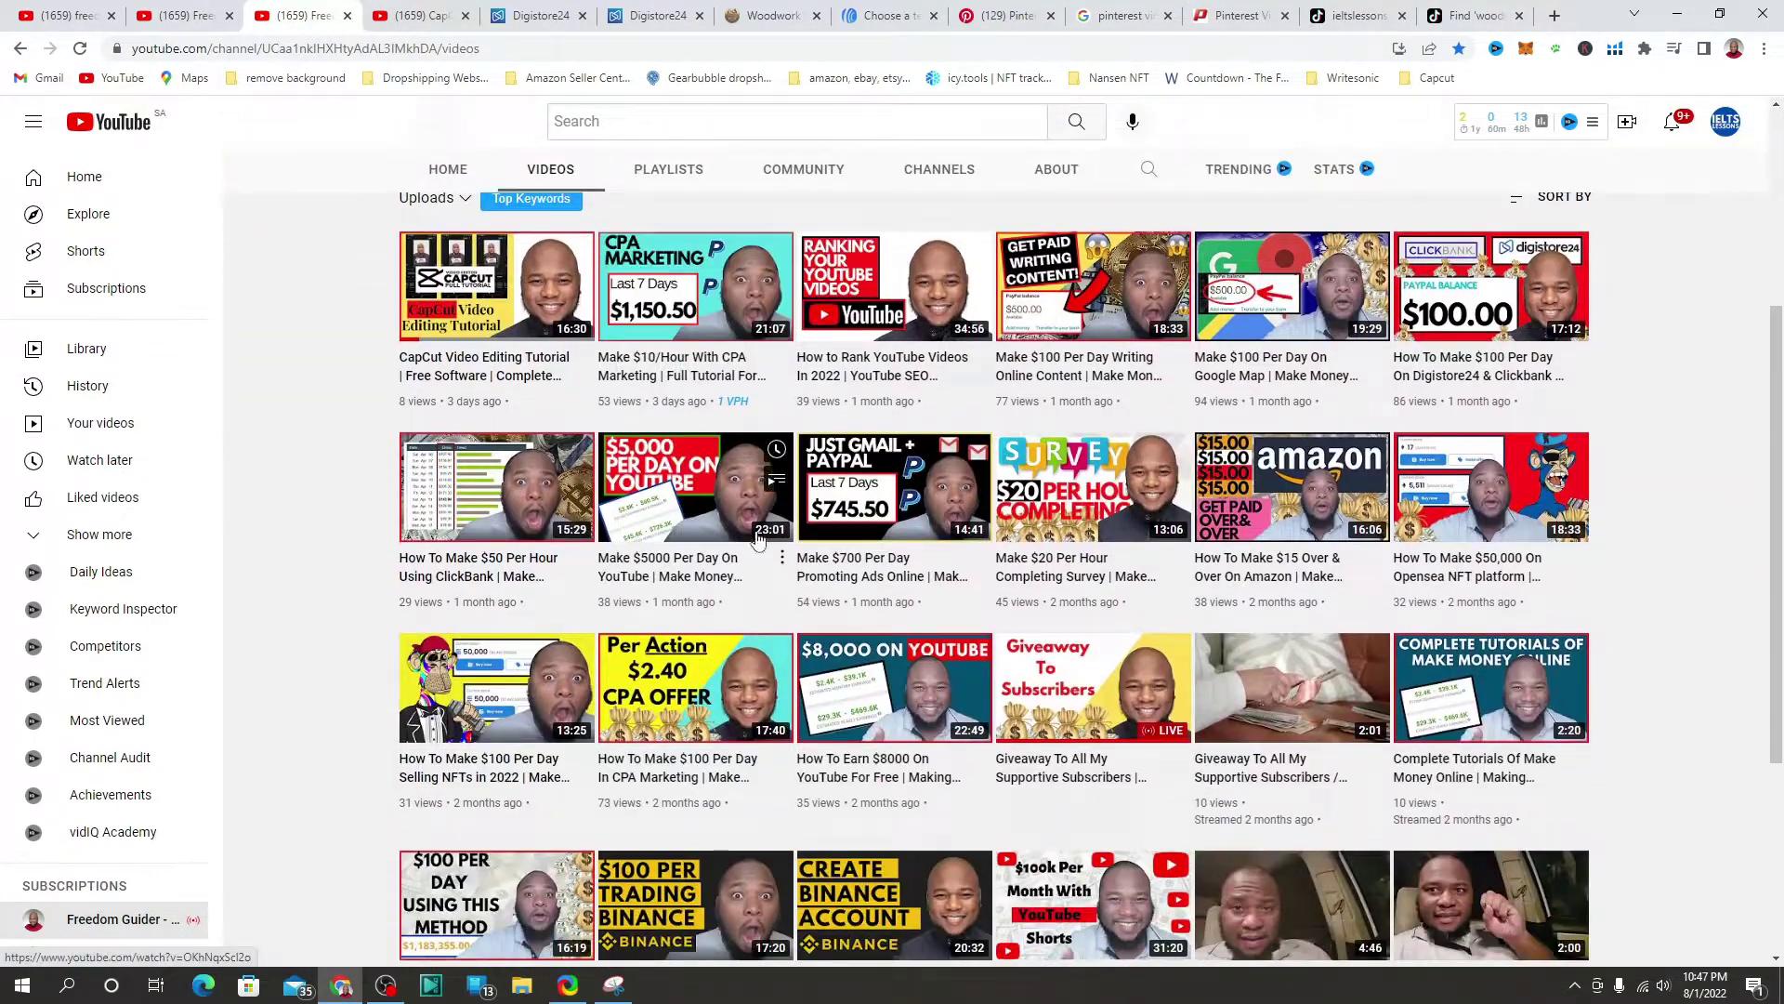
scroll(757, 623, down, 6)
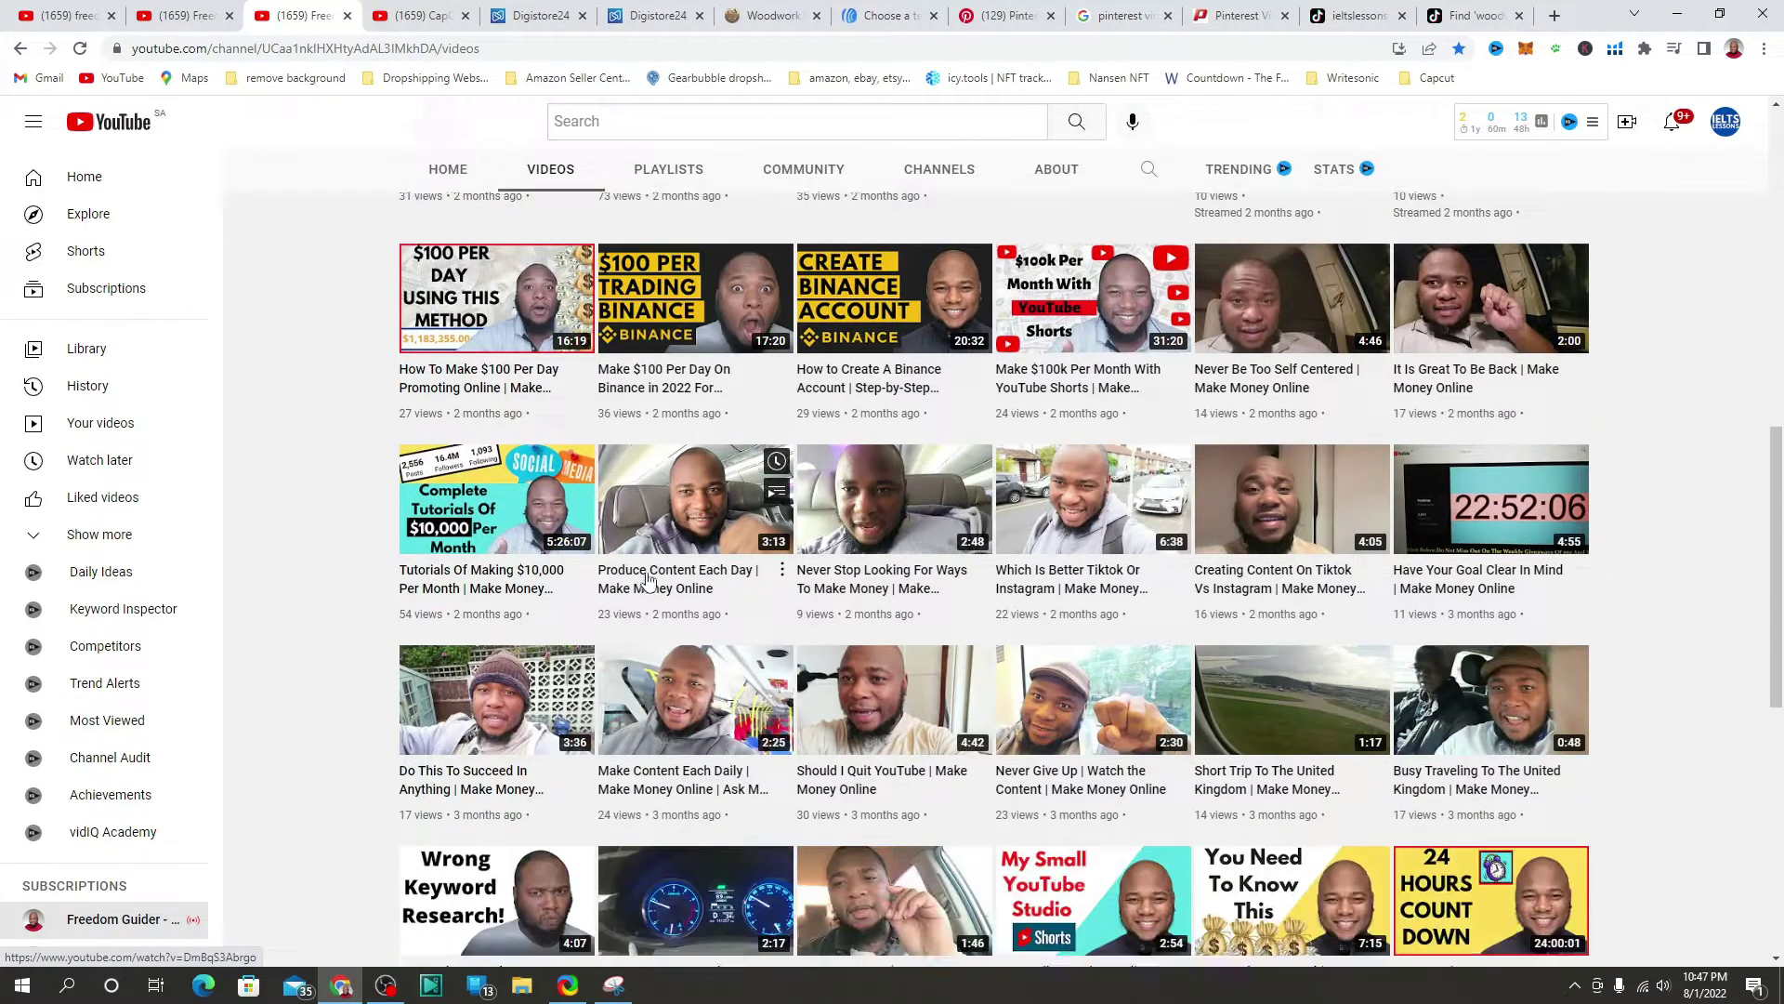
scroll(586, 535, down, 2)
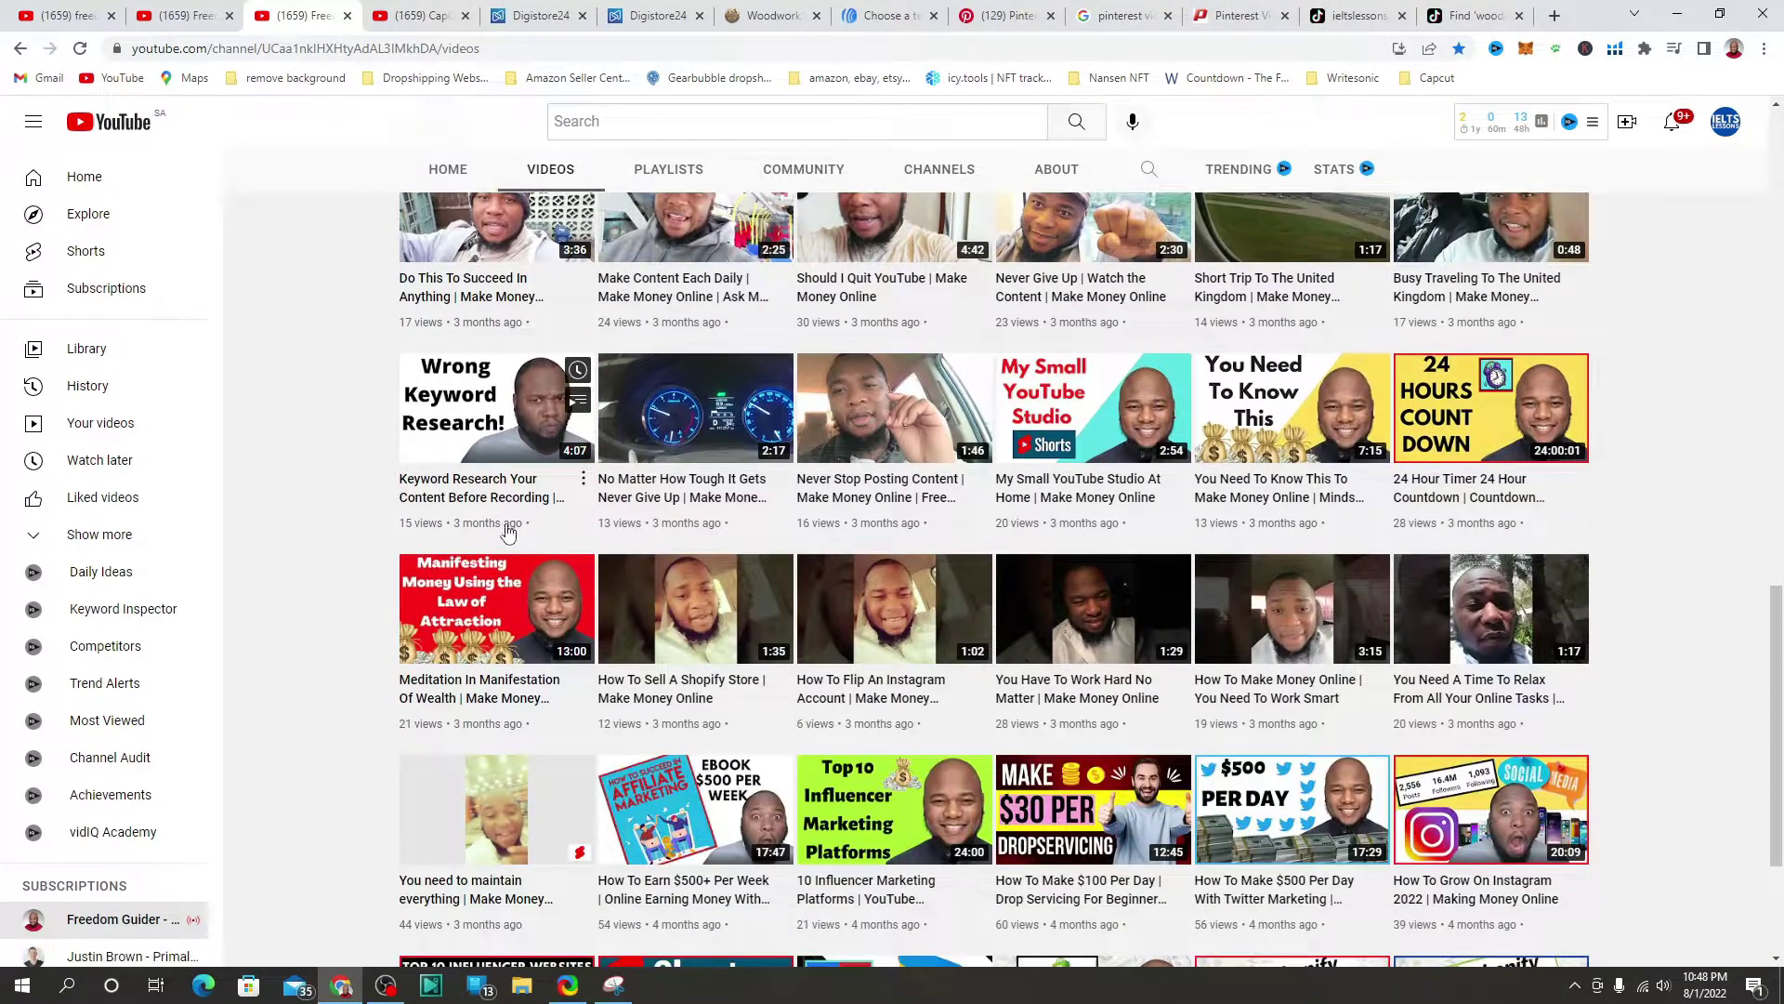
scroll(790, 594, down, 2)
scroll(987, 657, up, 4)
scroll(987, 657, up, 13)
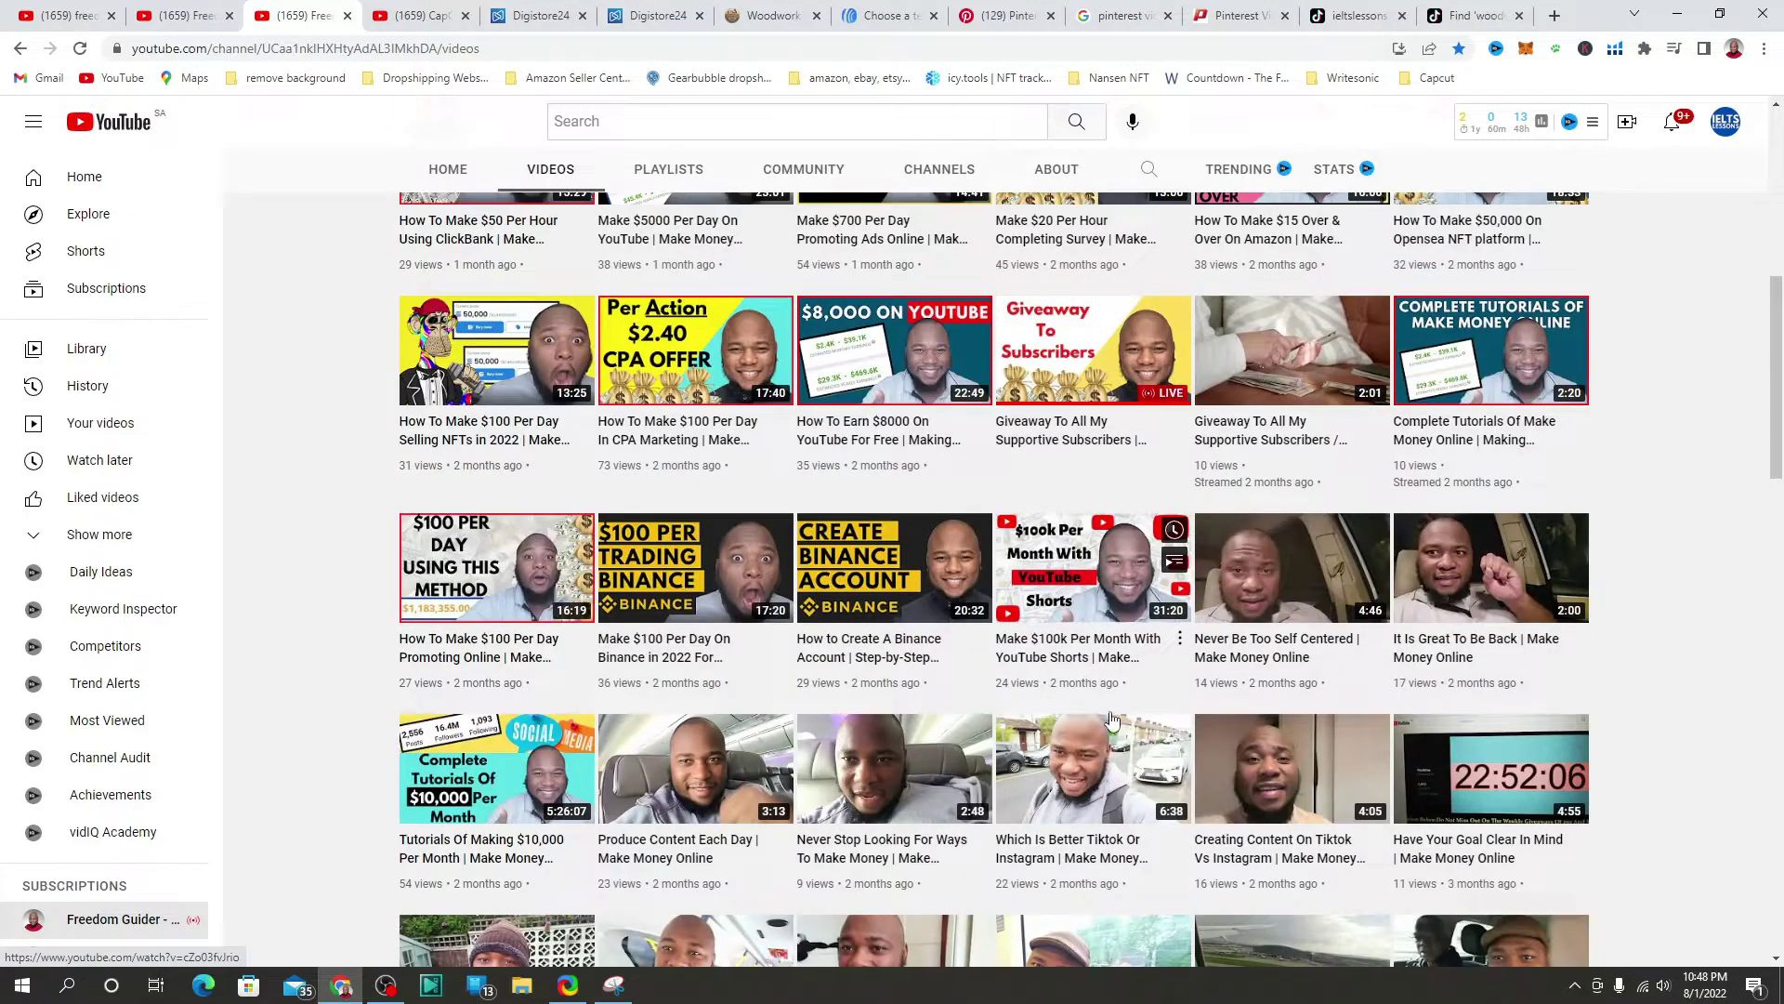
scroll(903, 632, down, 3)
scroll(903, 632, down, 10)
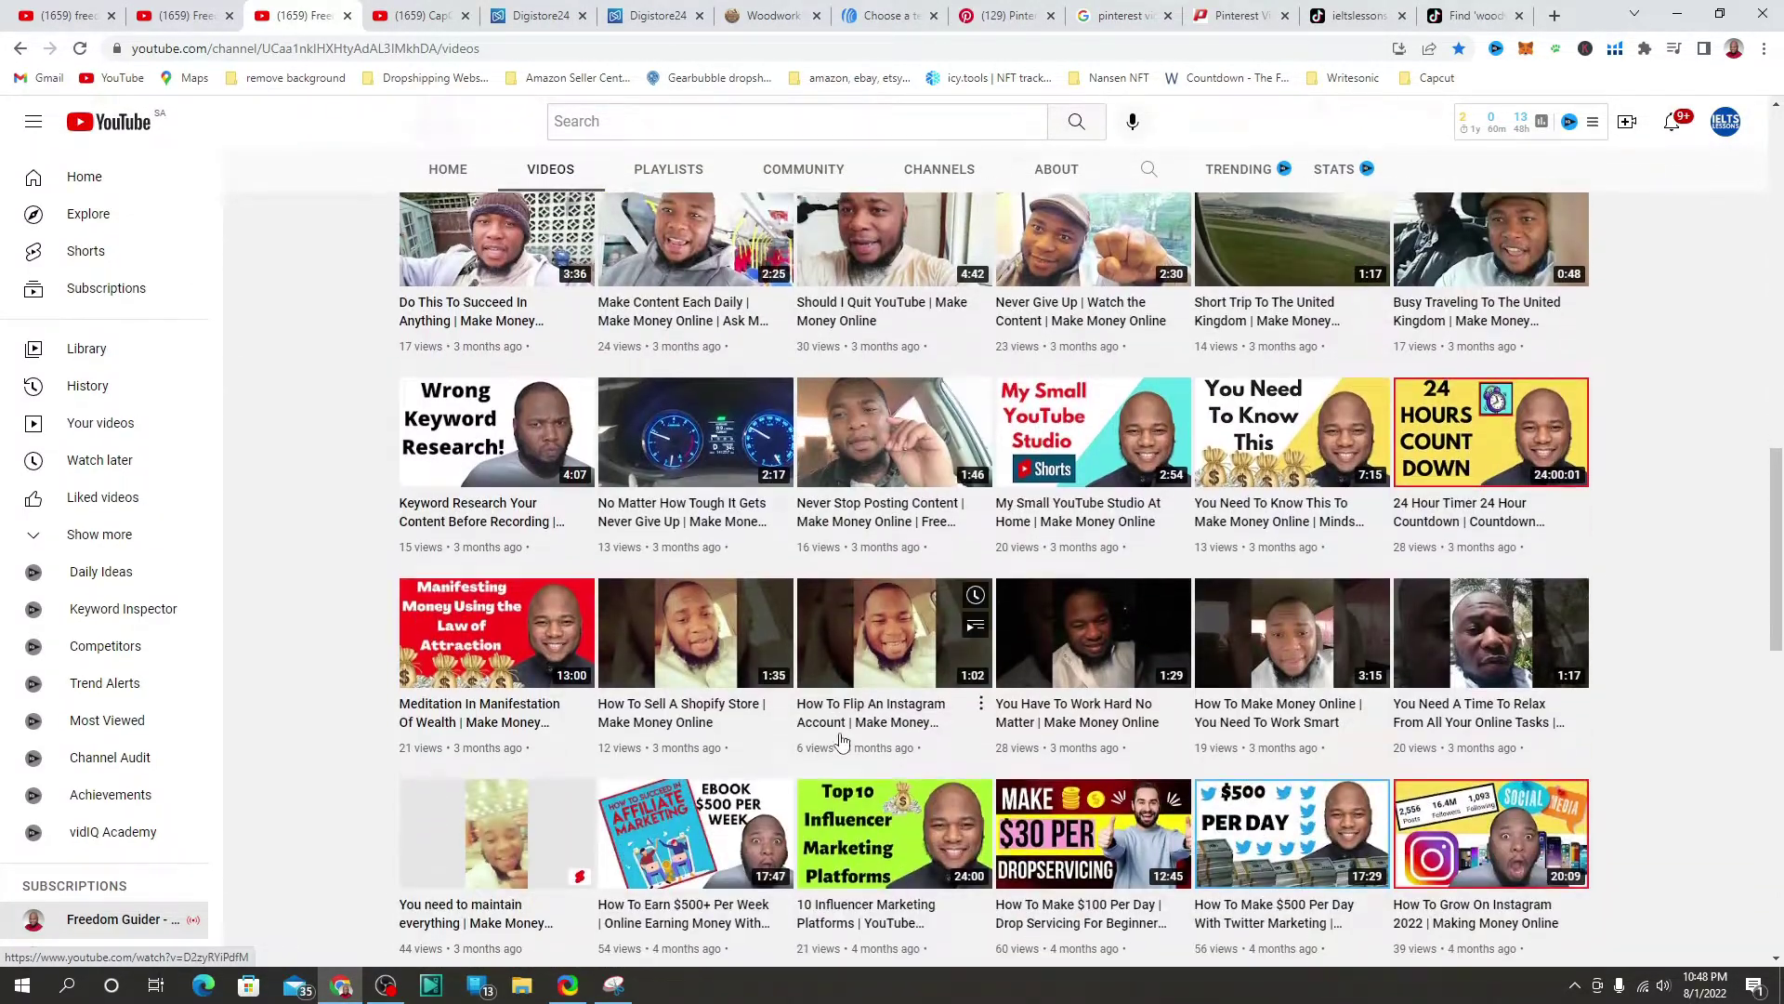
scroll(832, 723, up, 11)
click(440, 9)
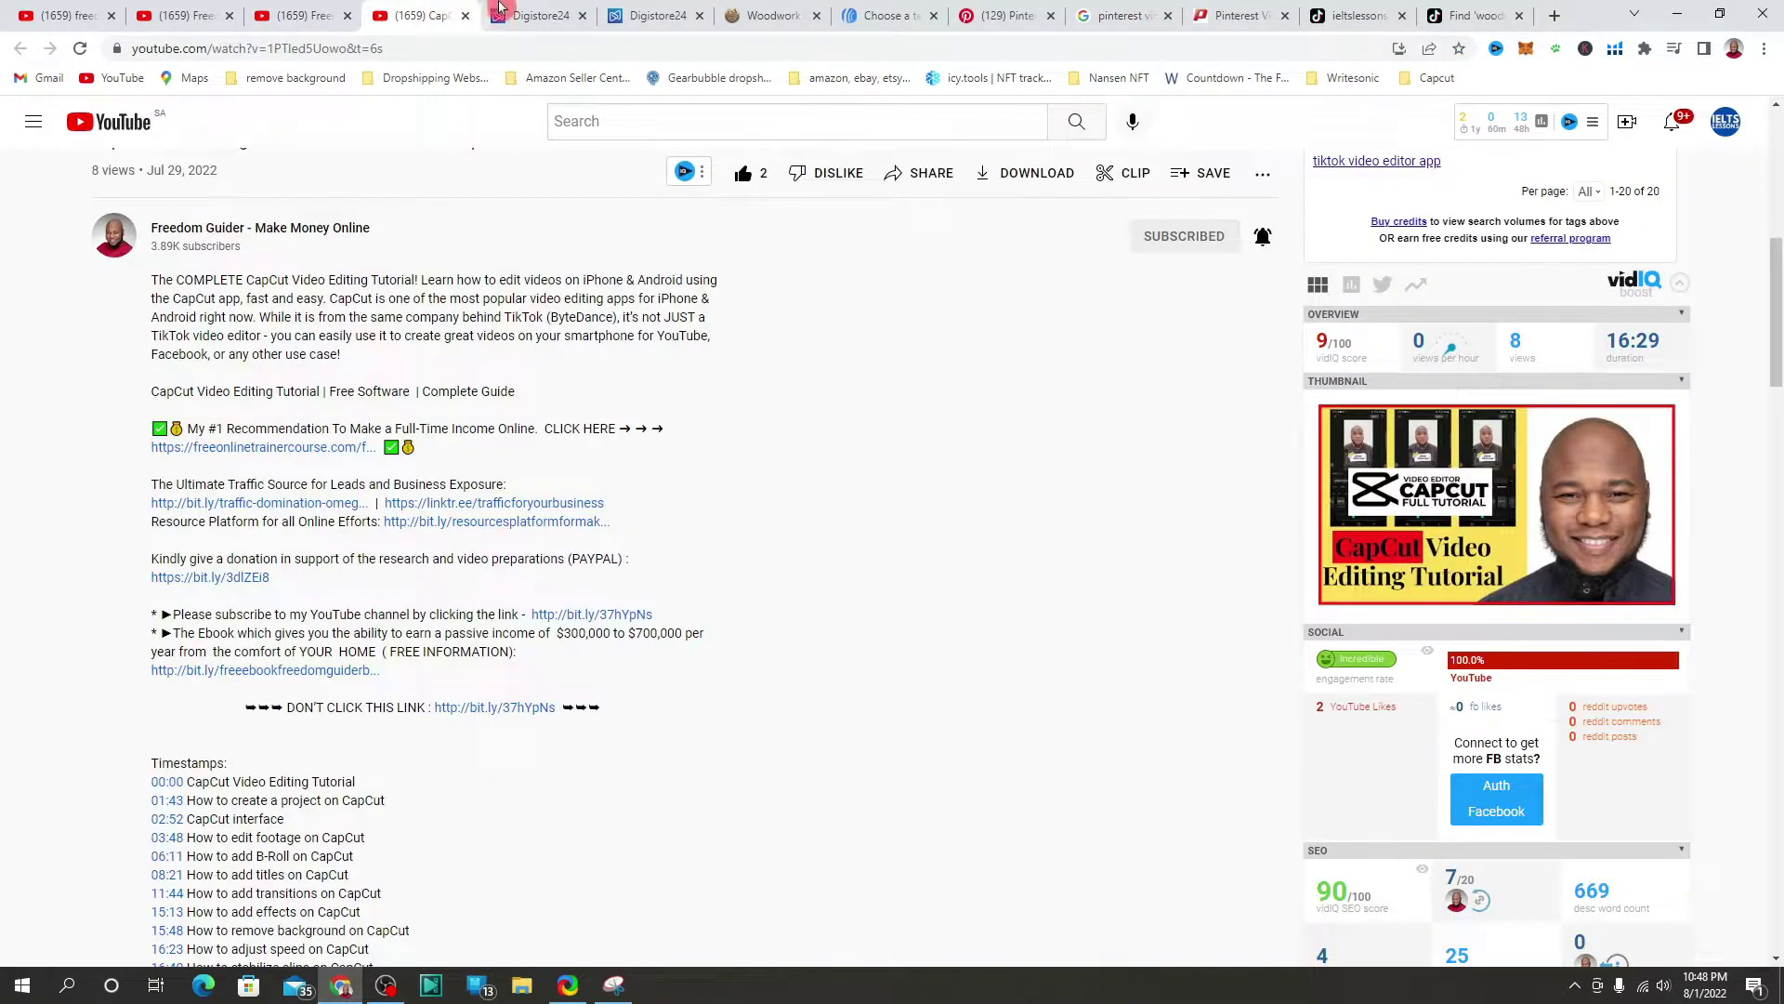
click(526, 10)
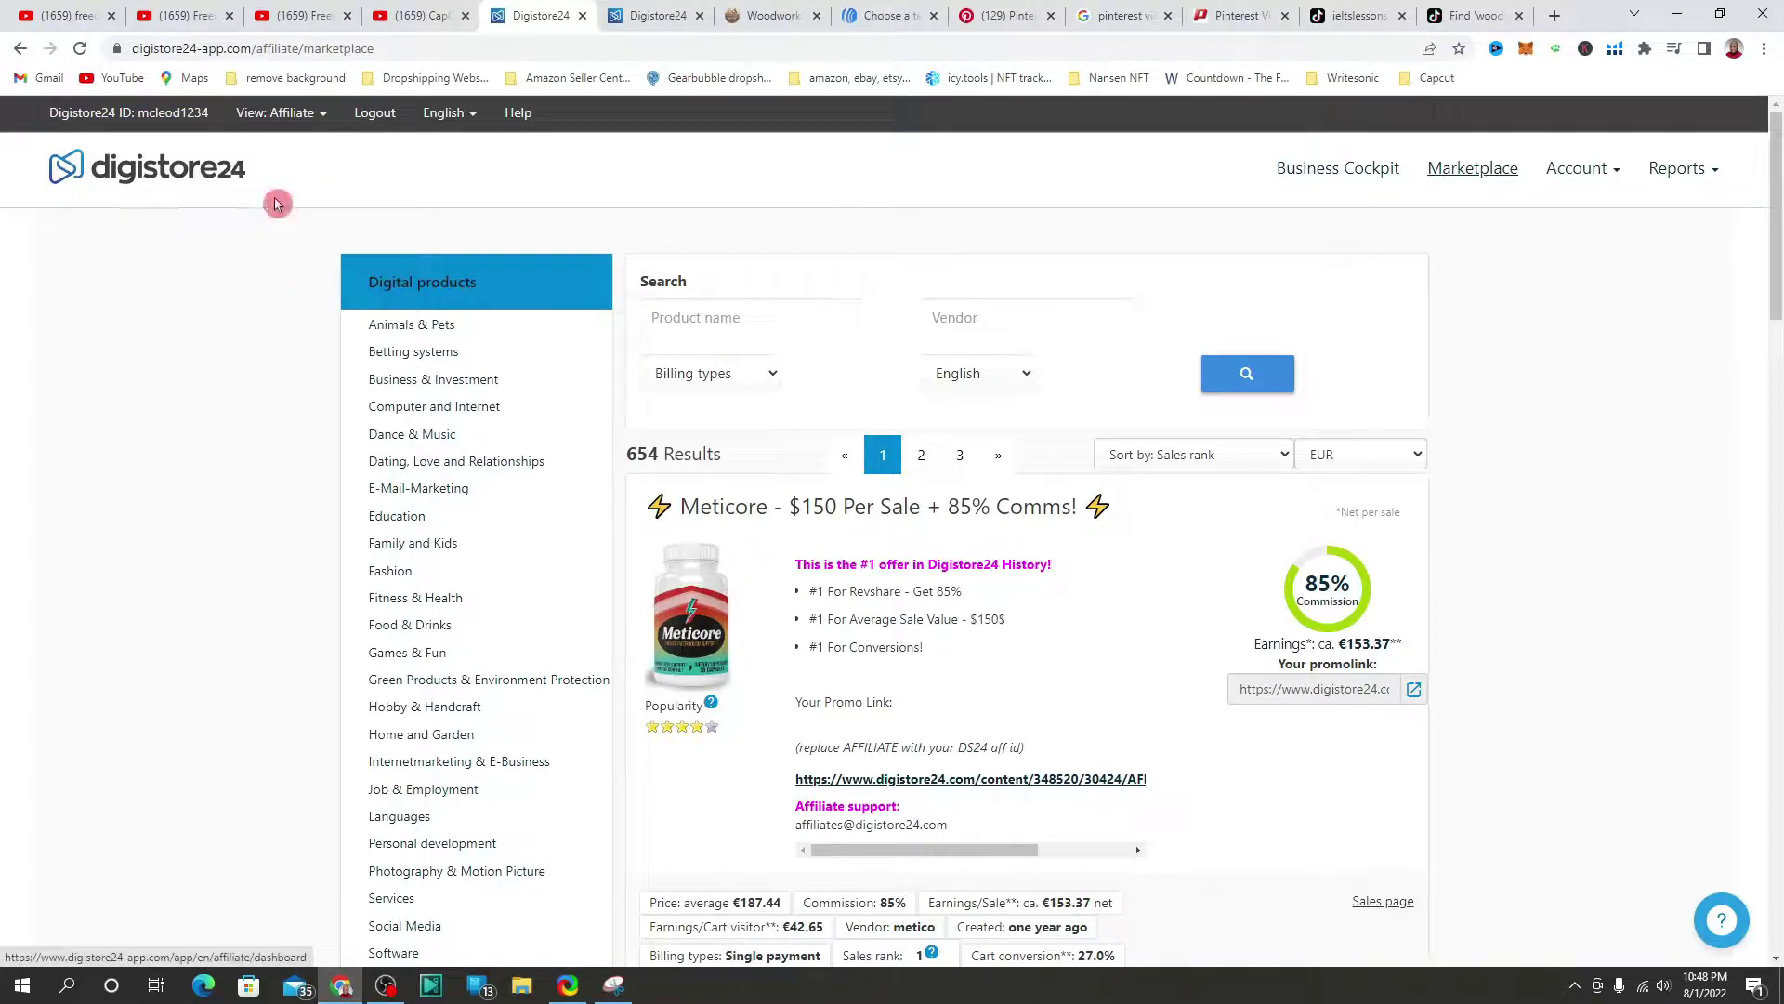
click(546, 239)
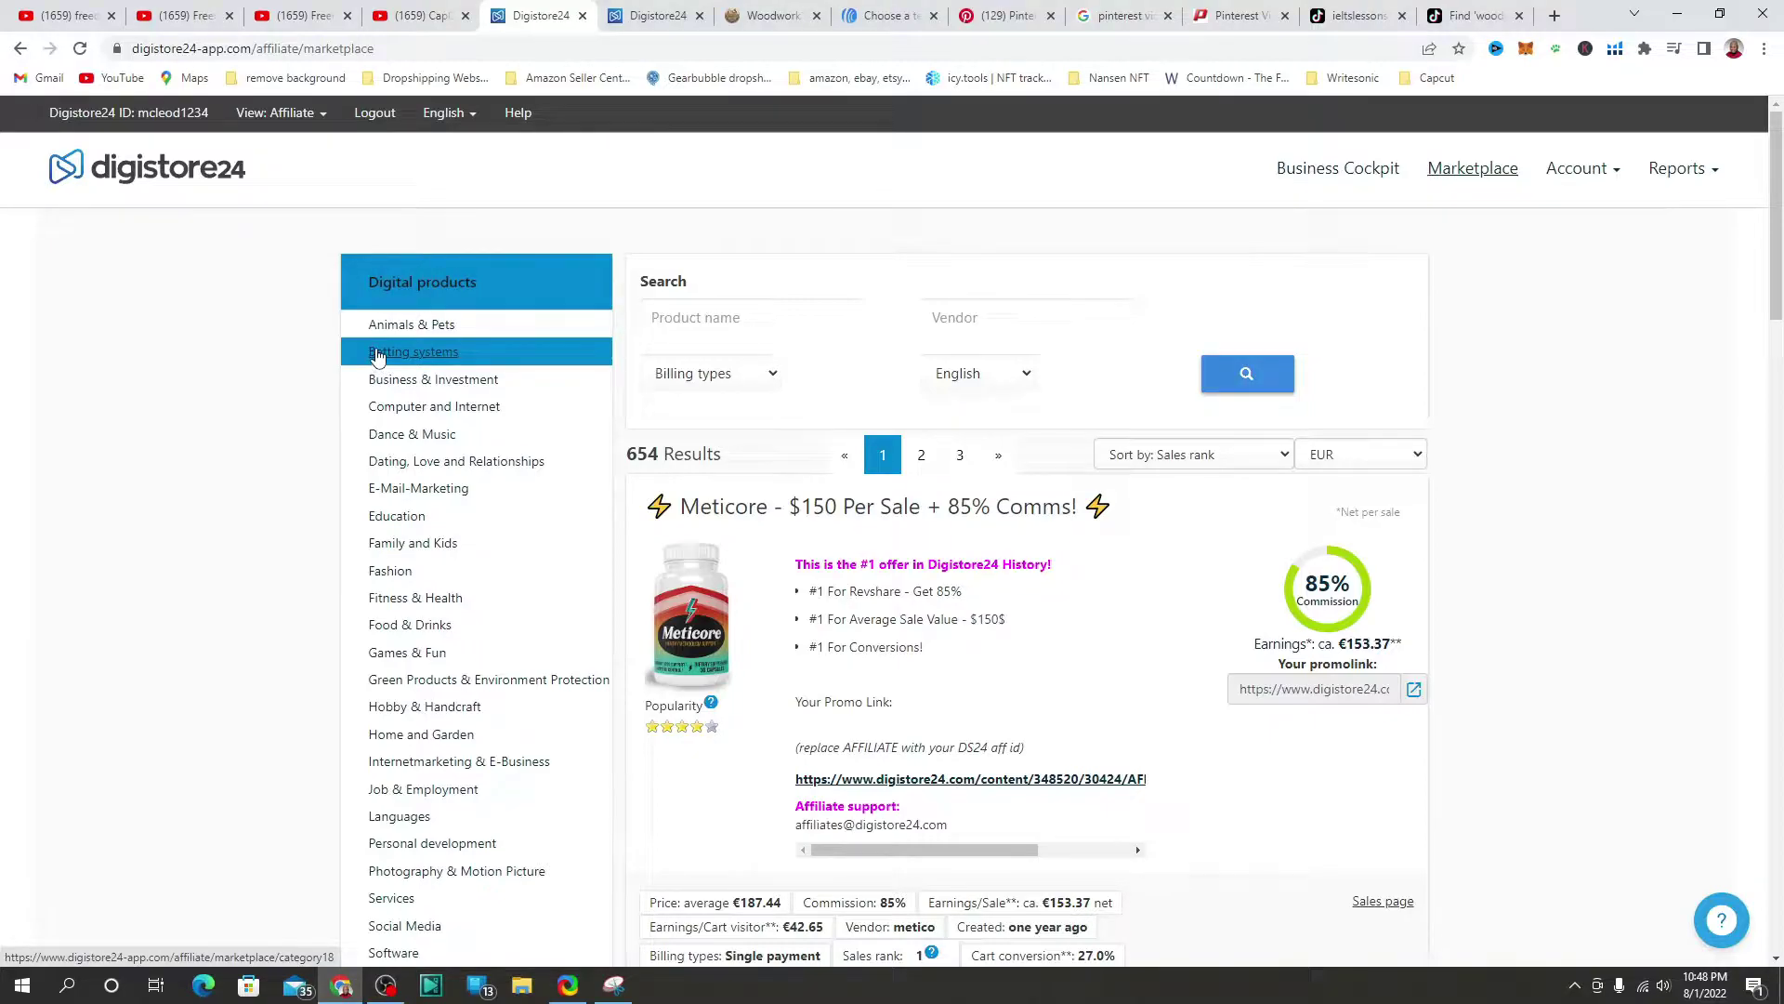
click(1071, 385)
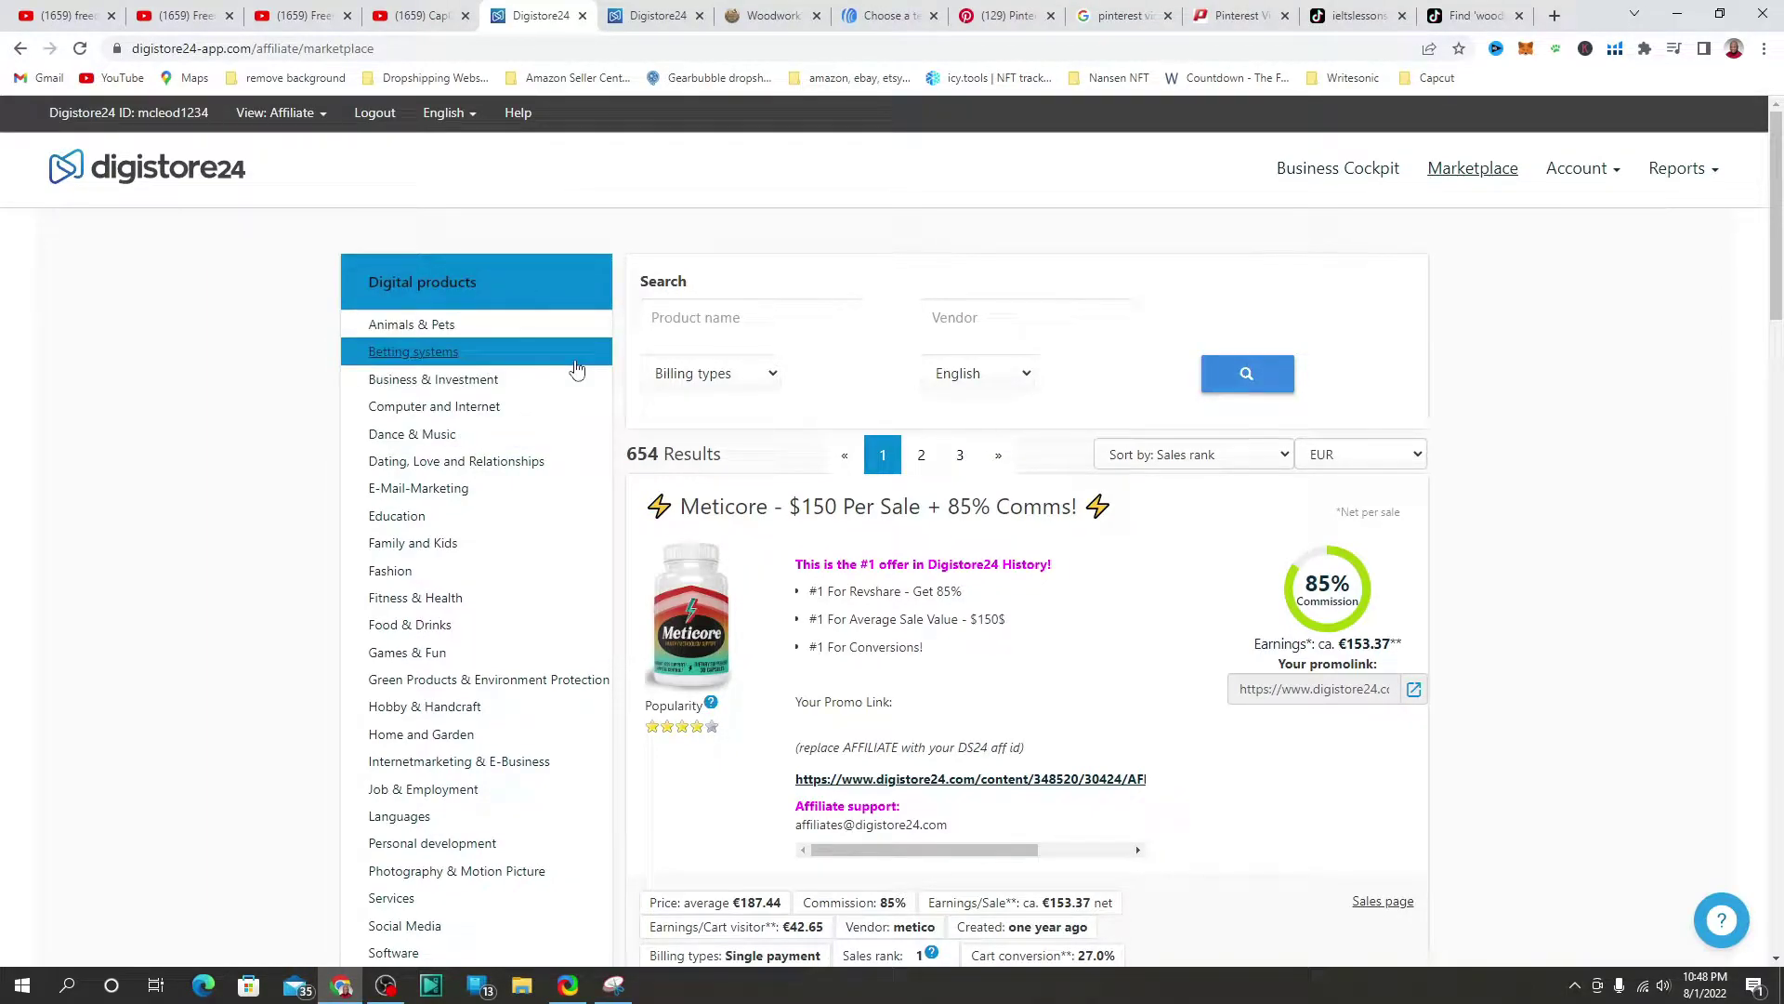
click(769, 356)
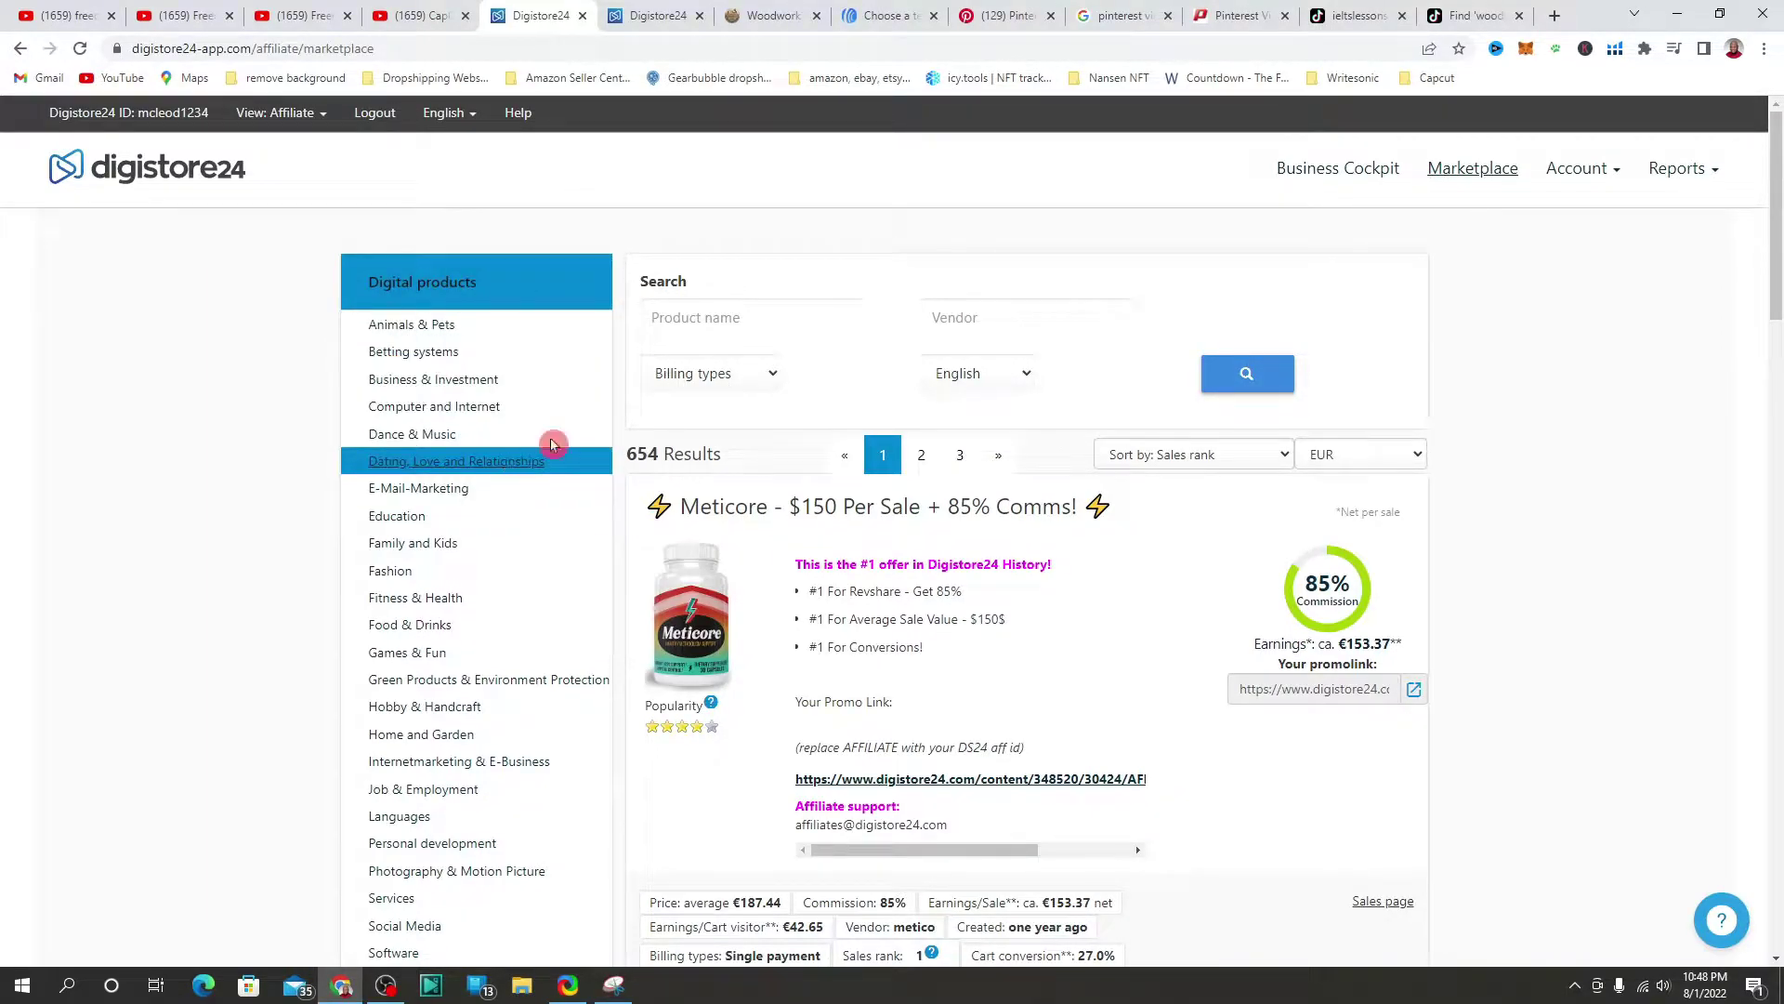
scroll(557, 437, down, 1)
scroll(473, 395, up, 1)
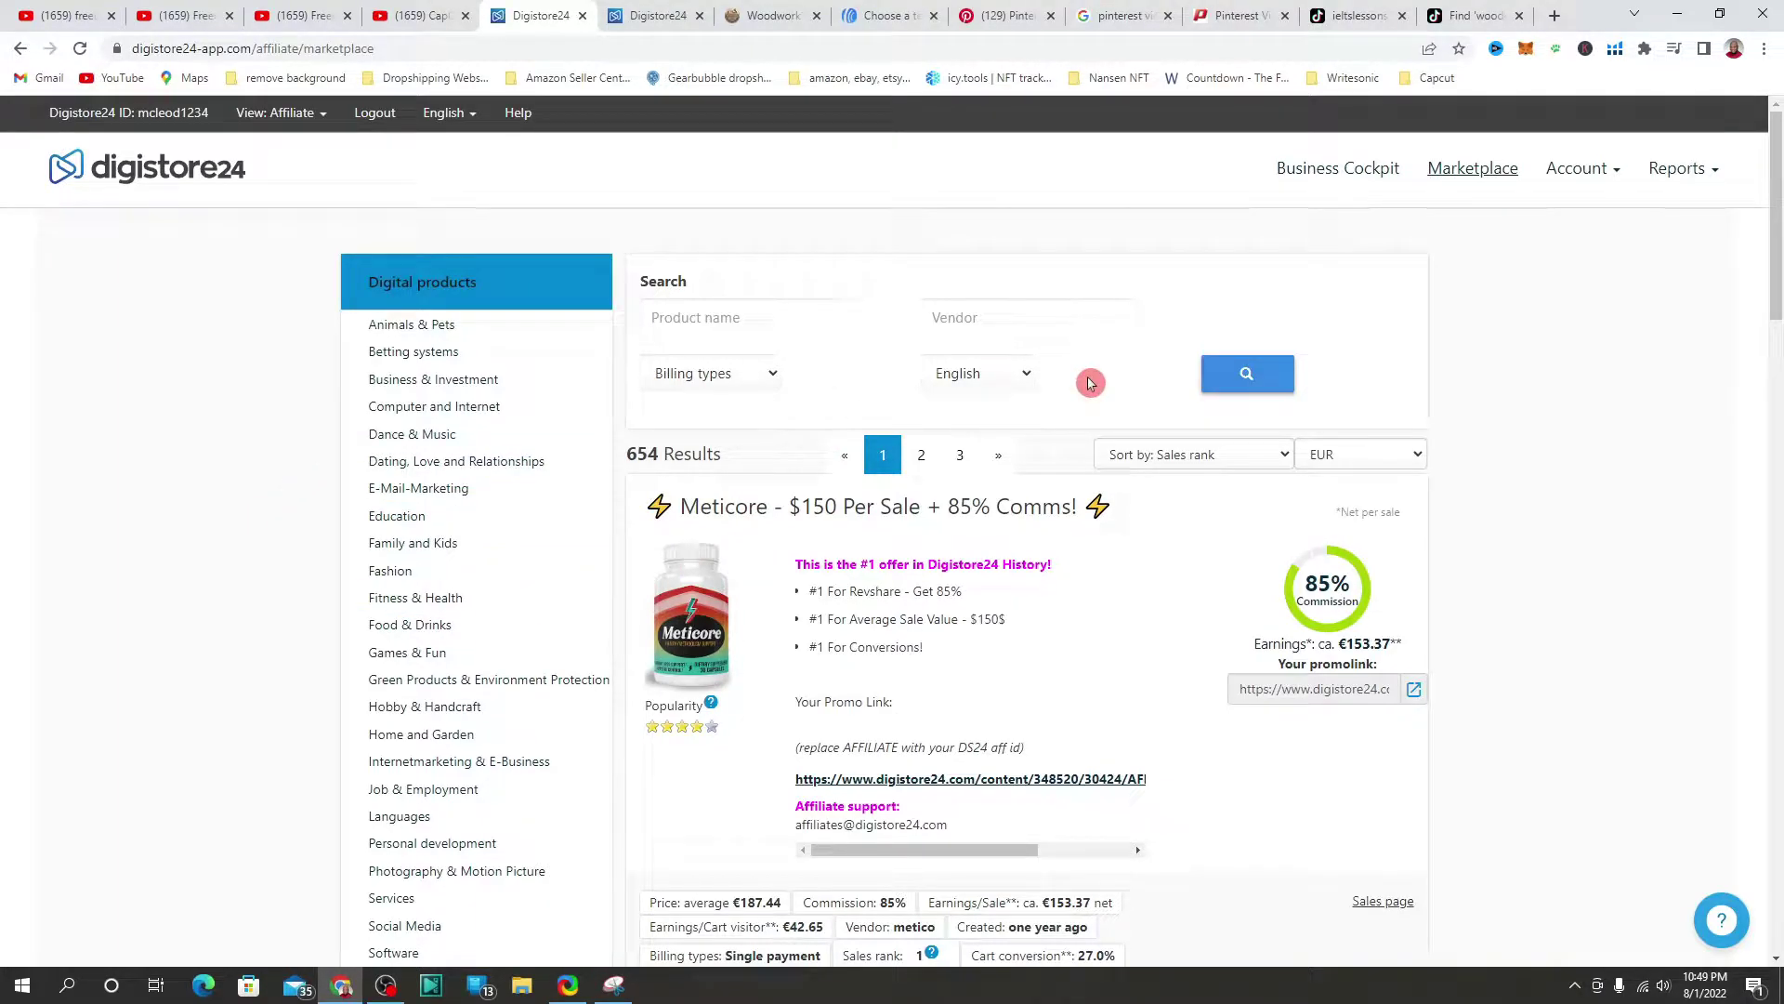
scroll(638, 389, down, 3)
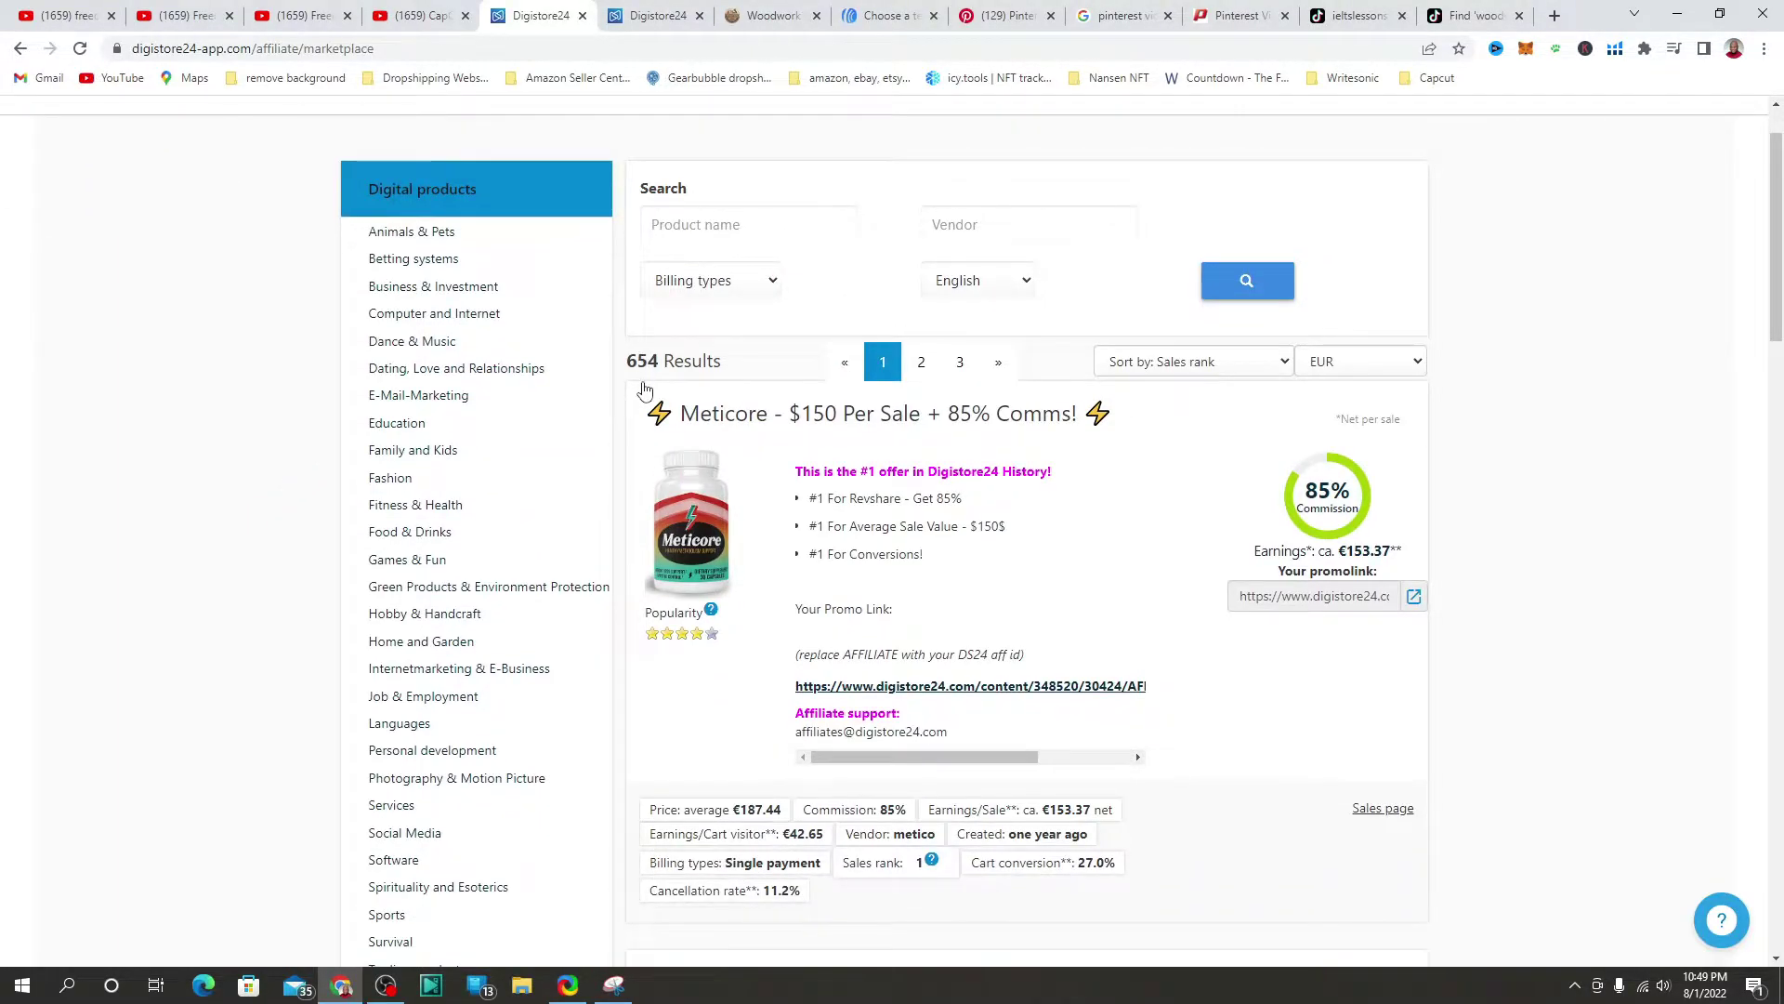
Step: Run a Google search for 'clickbank' in a new tab
click(1555, 16)
click(920, 392)
text(click)
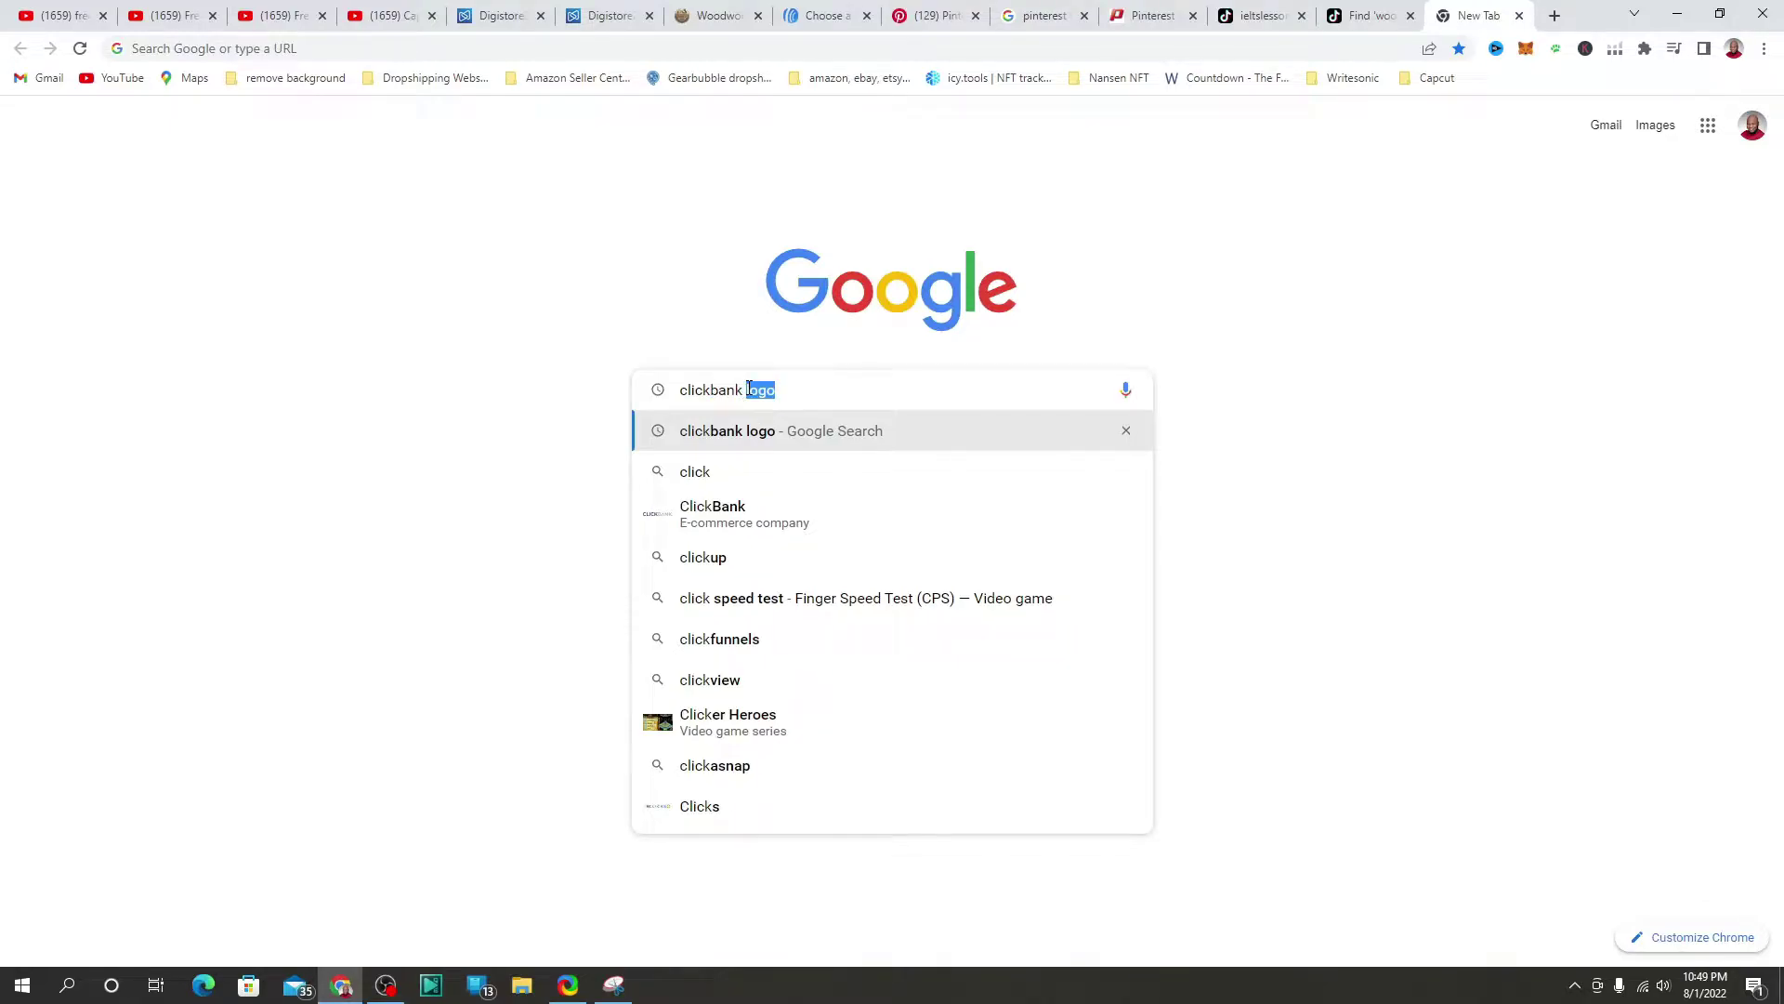
text(bank)
key(BackSpace)
key(Return)
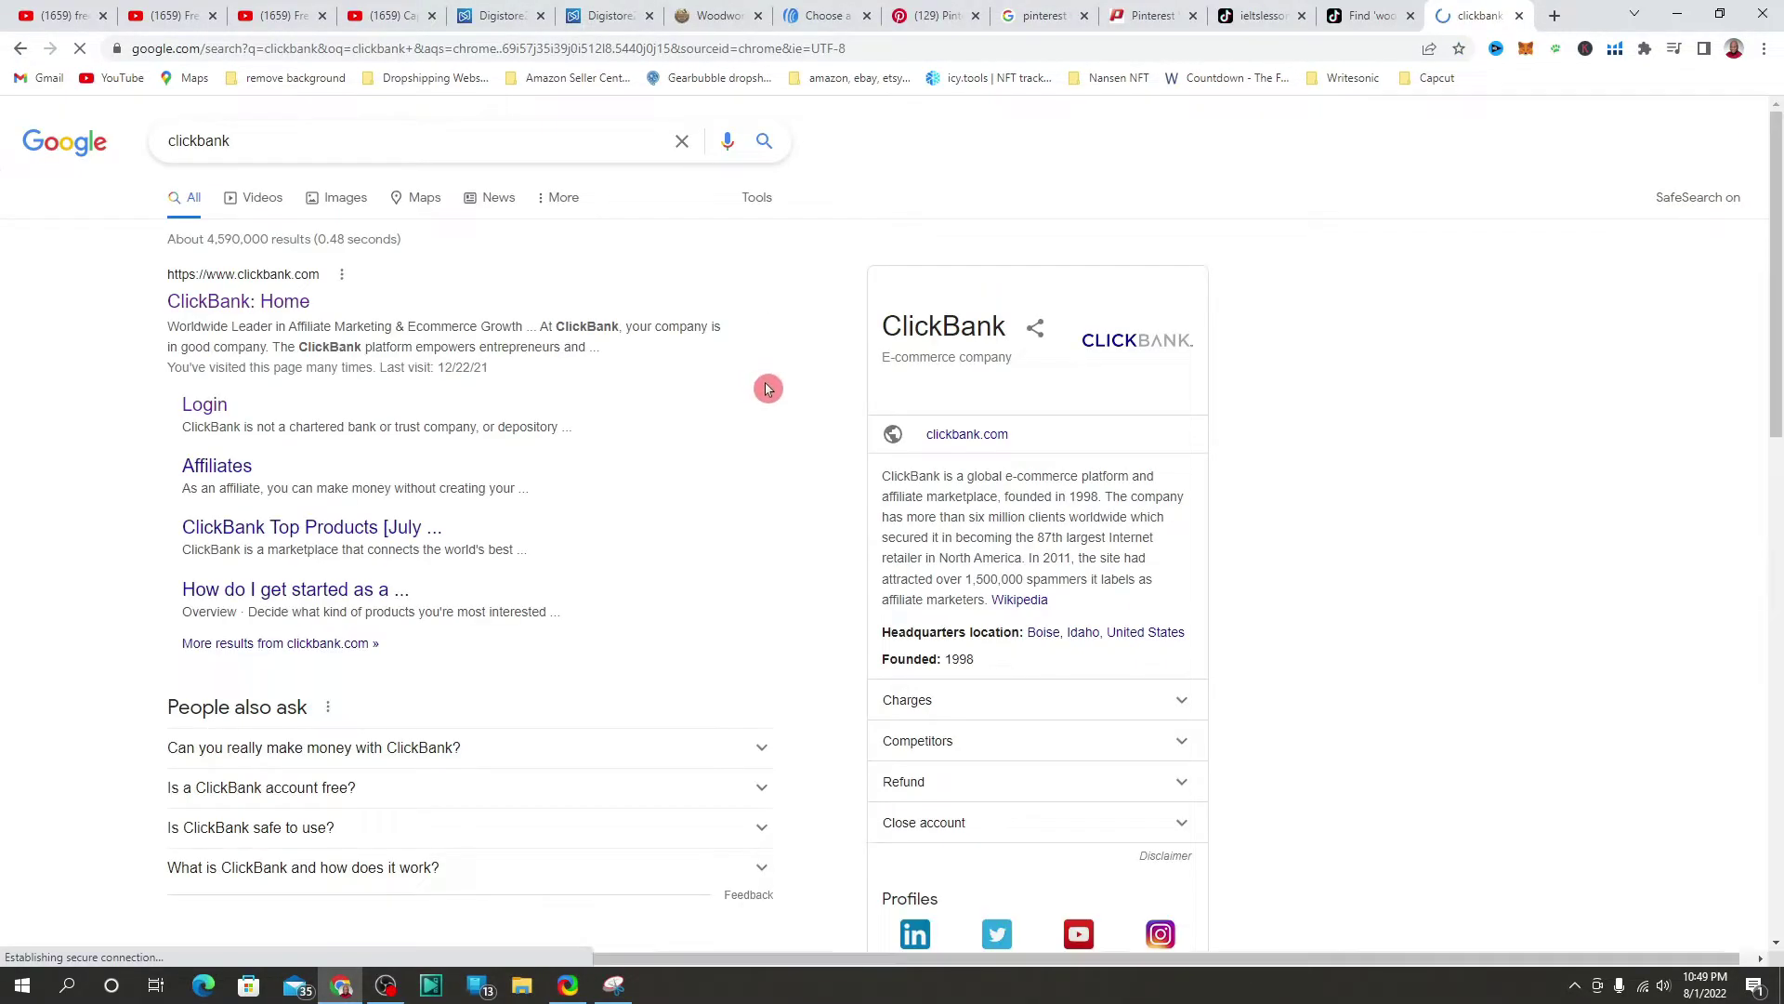
Step: Open the ClickBank: Home result in a new tab, view it, then return to Digistore24
right_click(284, 301)
click(314, 312)
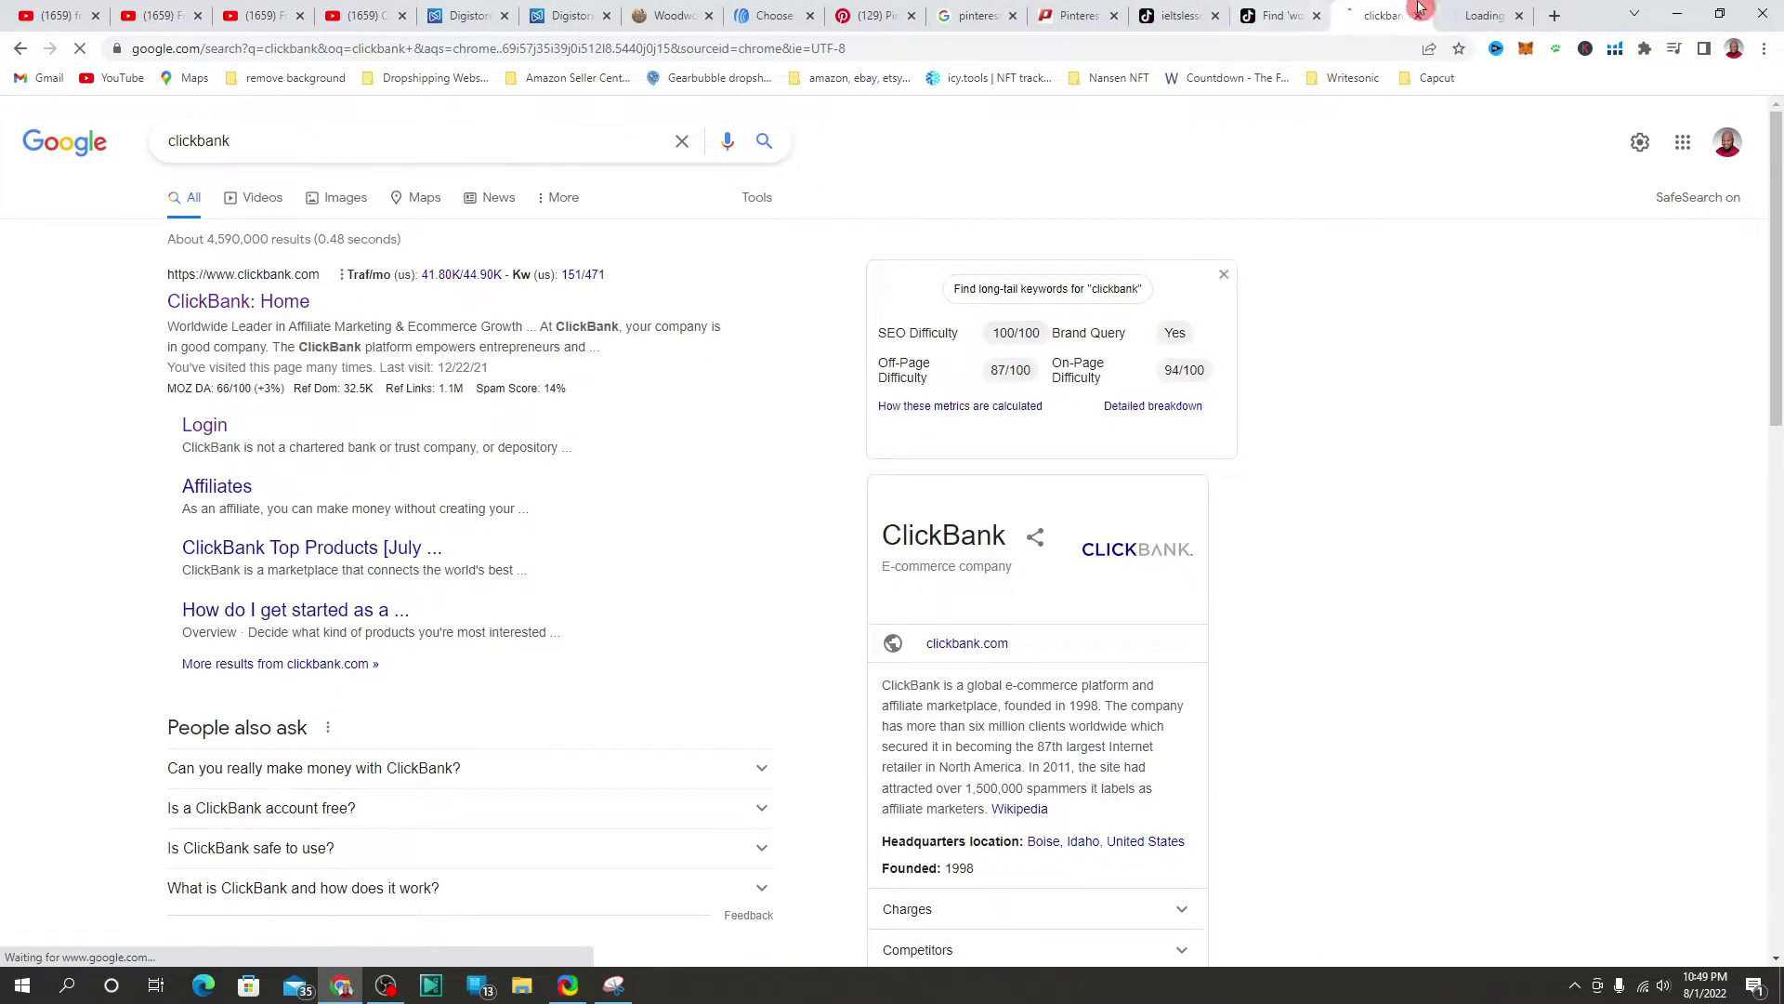
click(1474, 14)
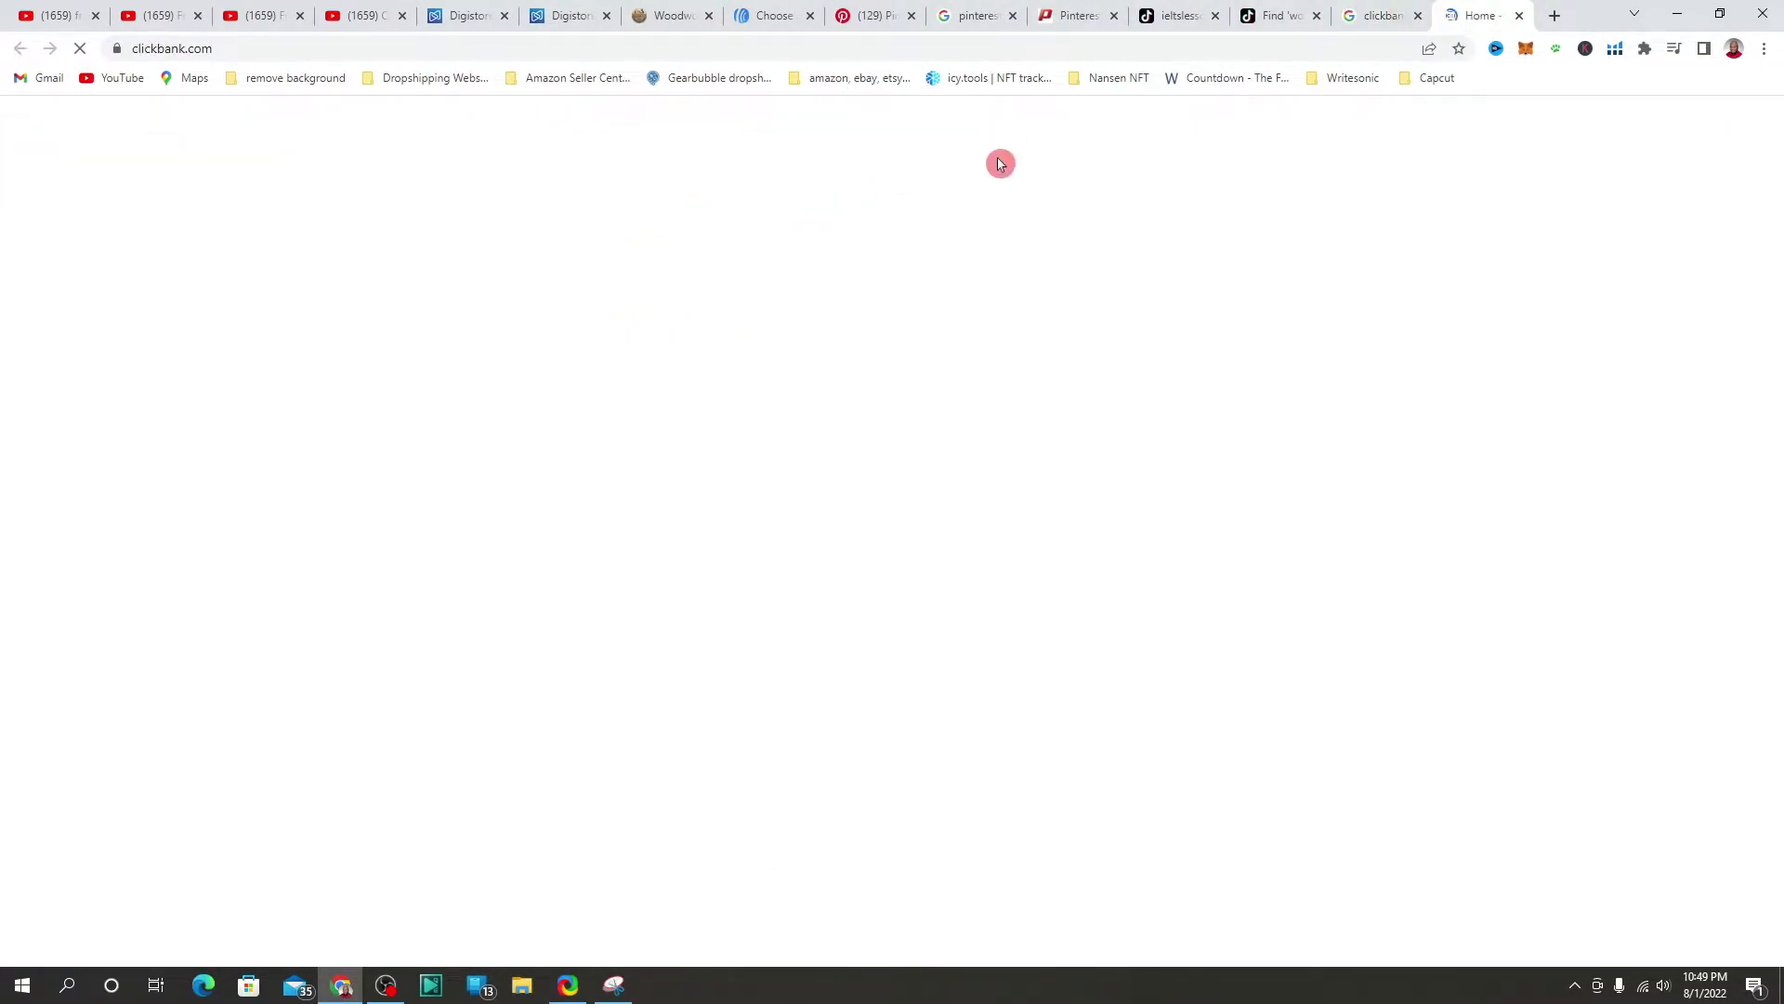
scroll(709, 318, down, 5)
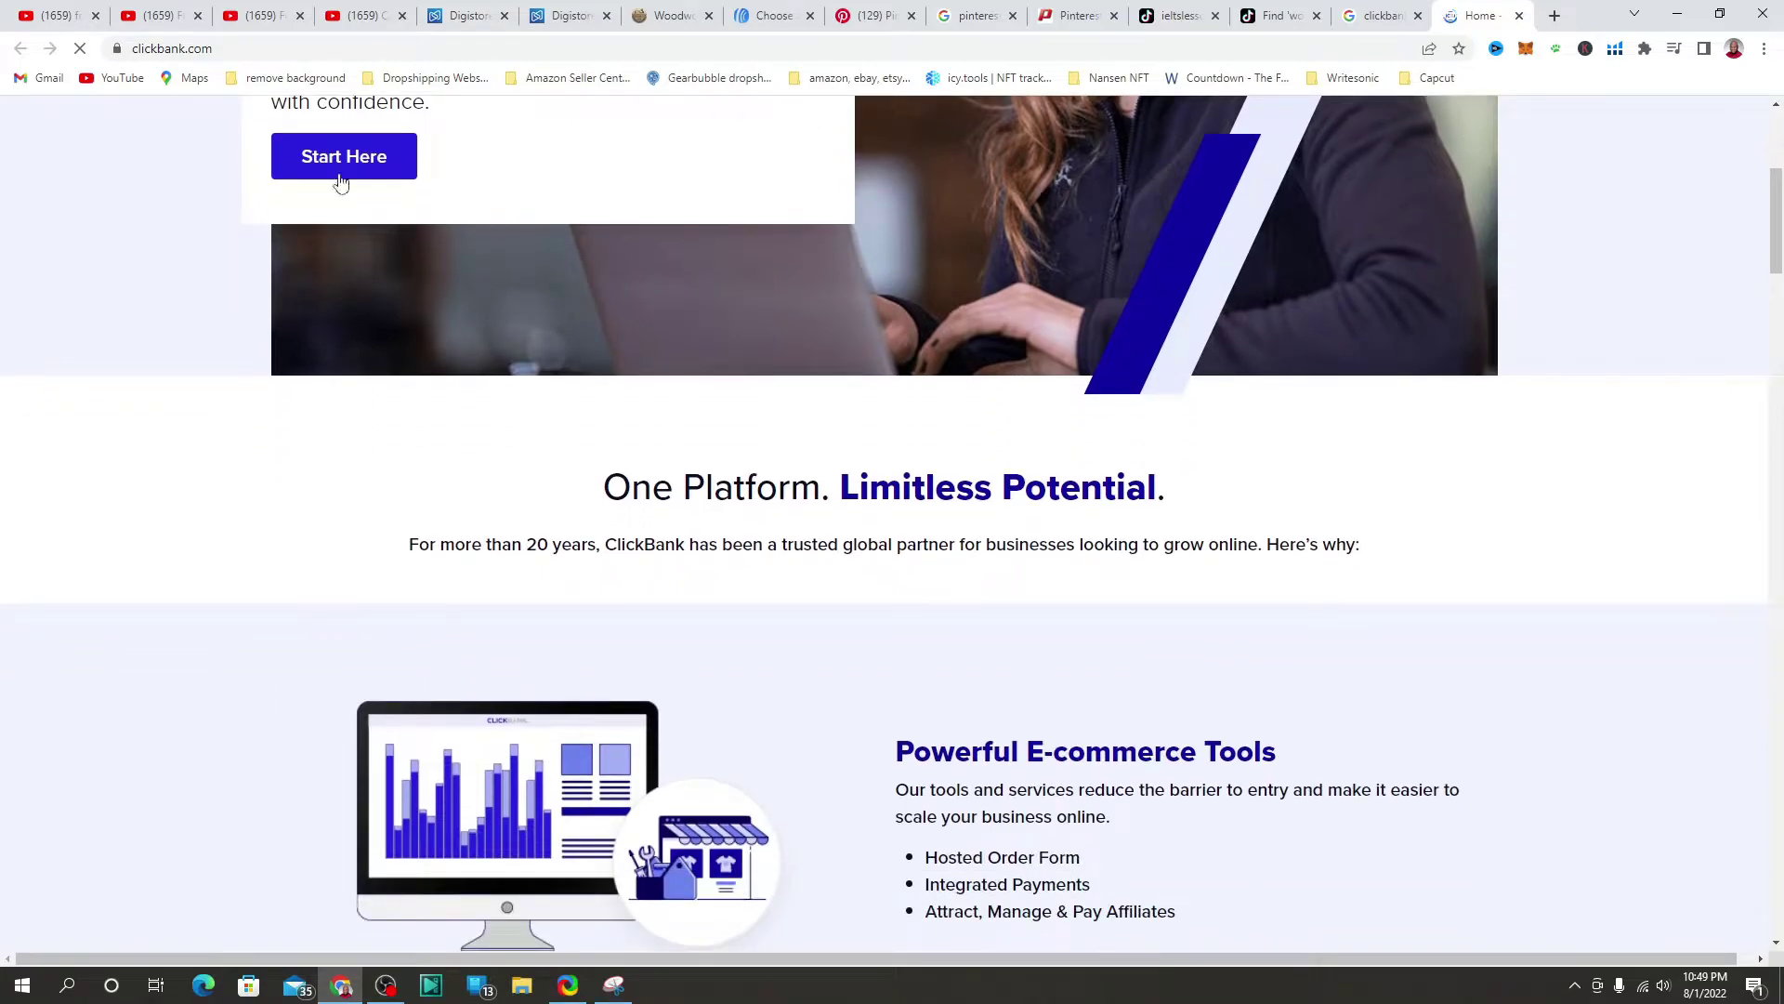
click(455, 15)
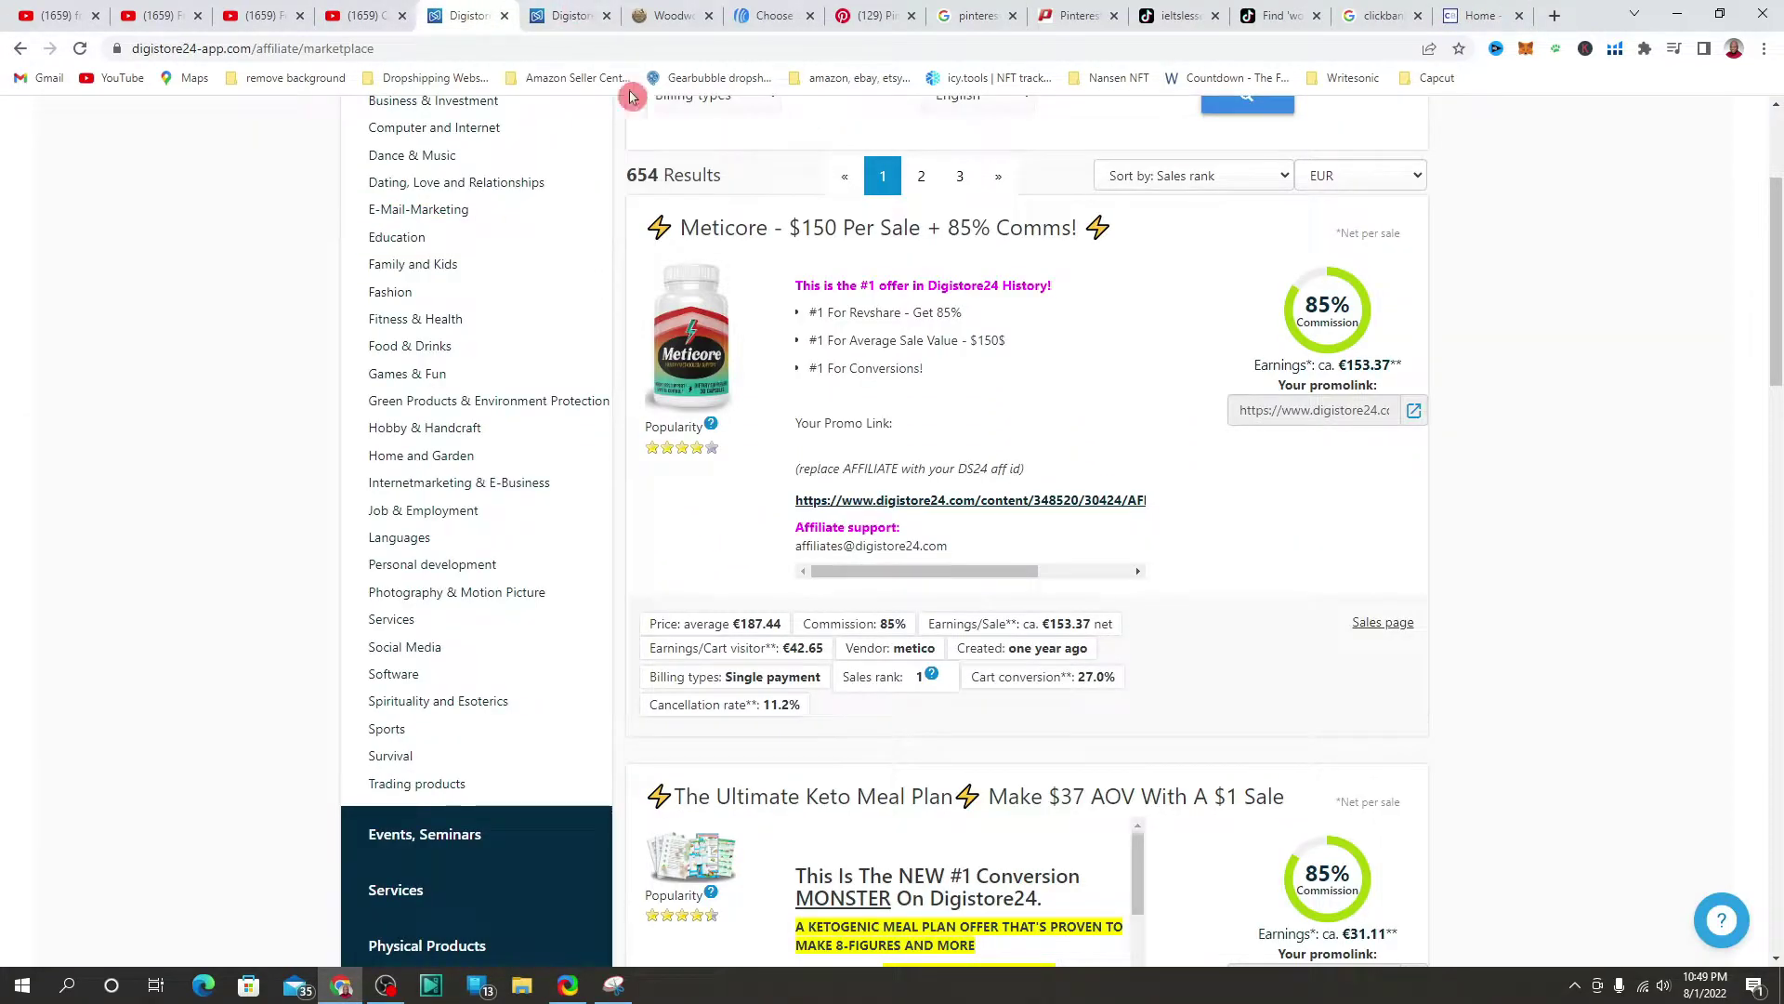
scroll(768, 490, up, 3)
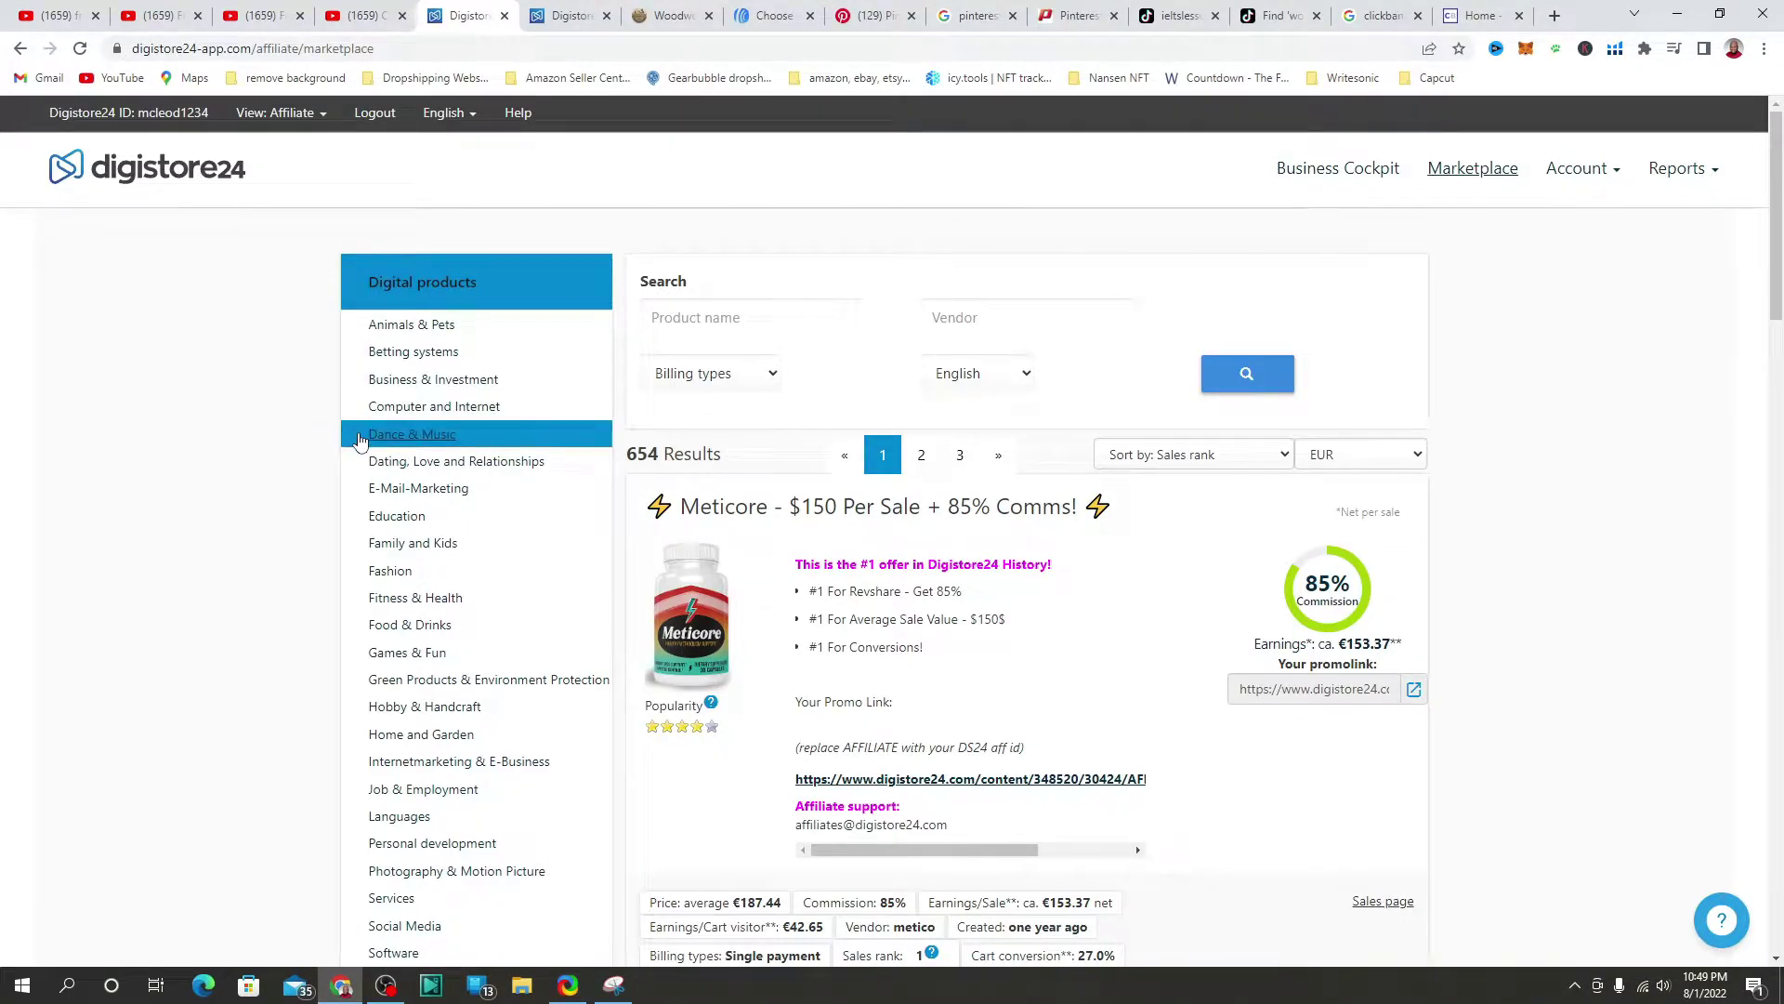
scroll(465, 557, down, 4)
scroll(470, 665, down, 3)
scroll(446, 650, up, 7)
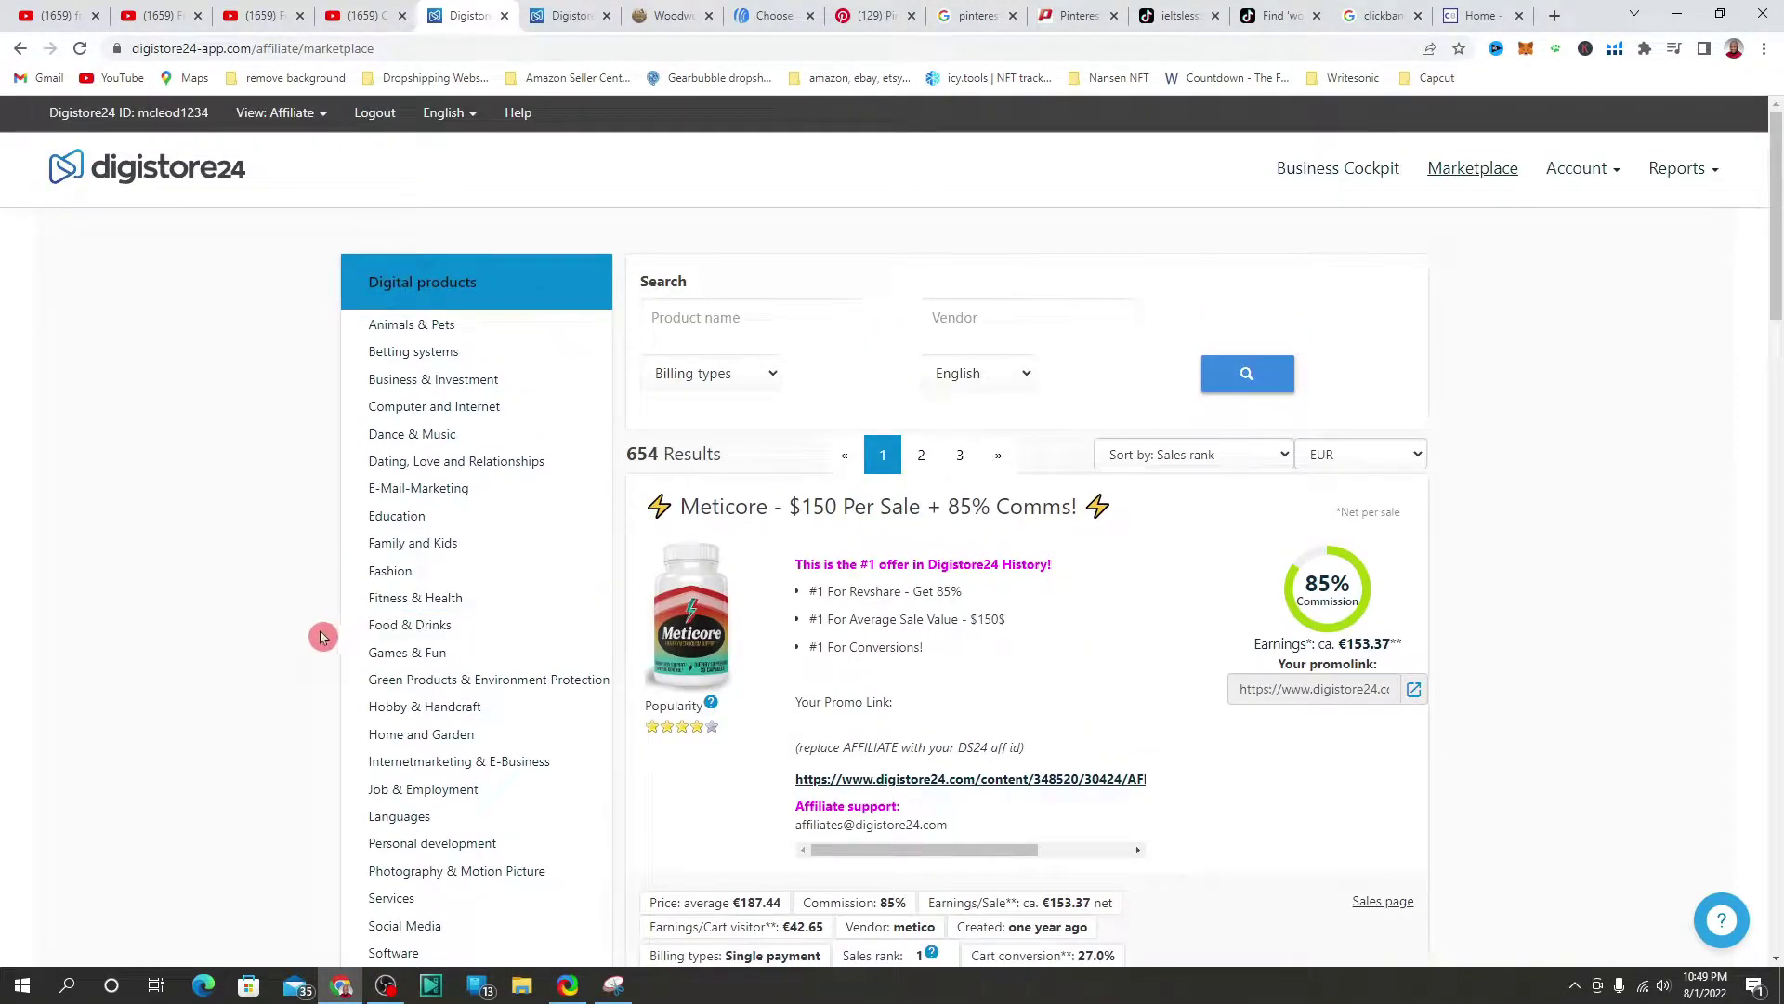
scroll(518, 468, down, 1)
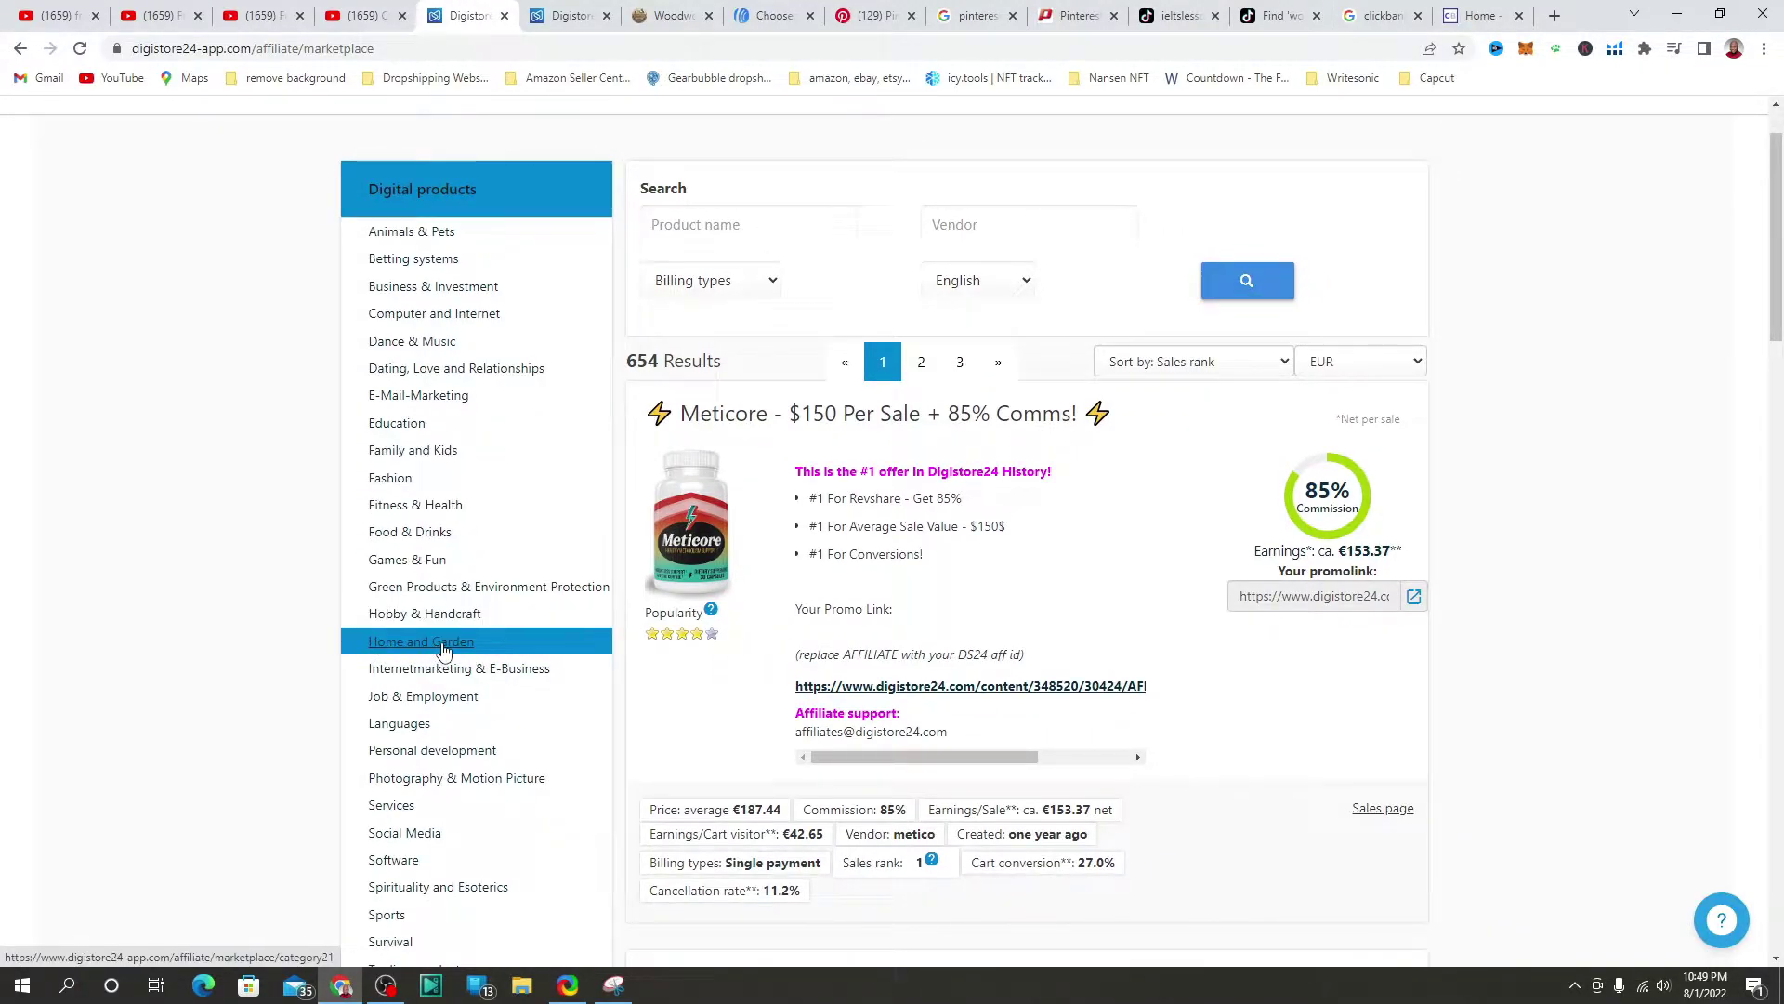
Step: Review the Home and Garden offers and choose Promote now on Woodwork101
click(564, 9)
scroll(446, 604, down, 2)
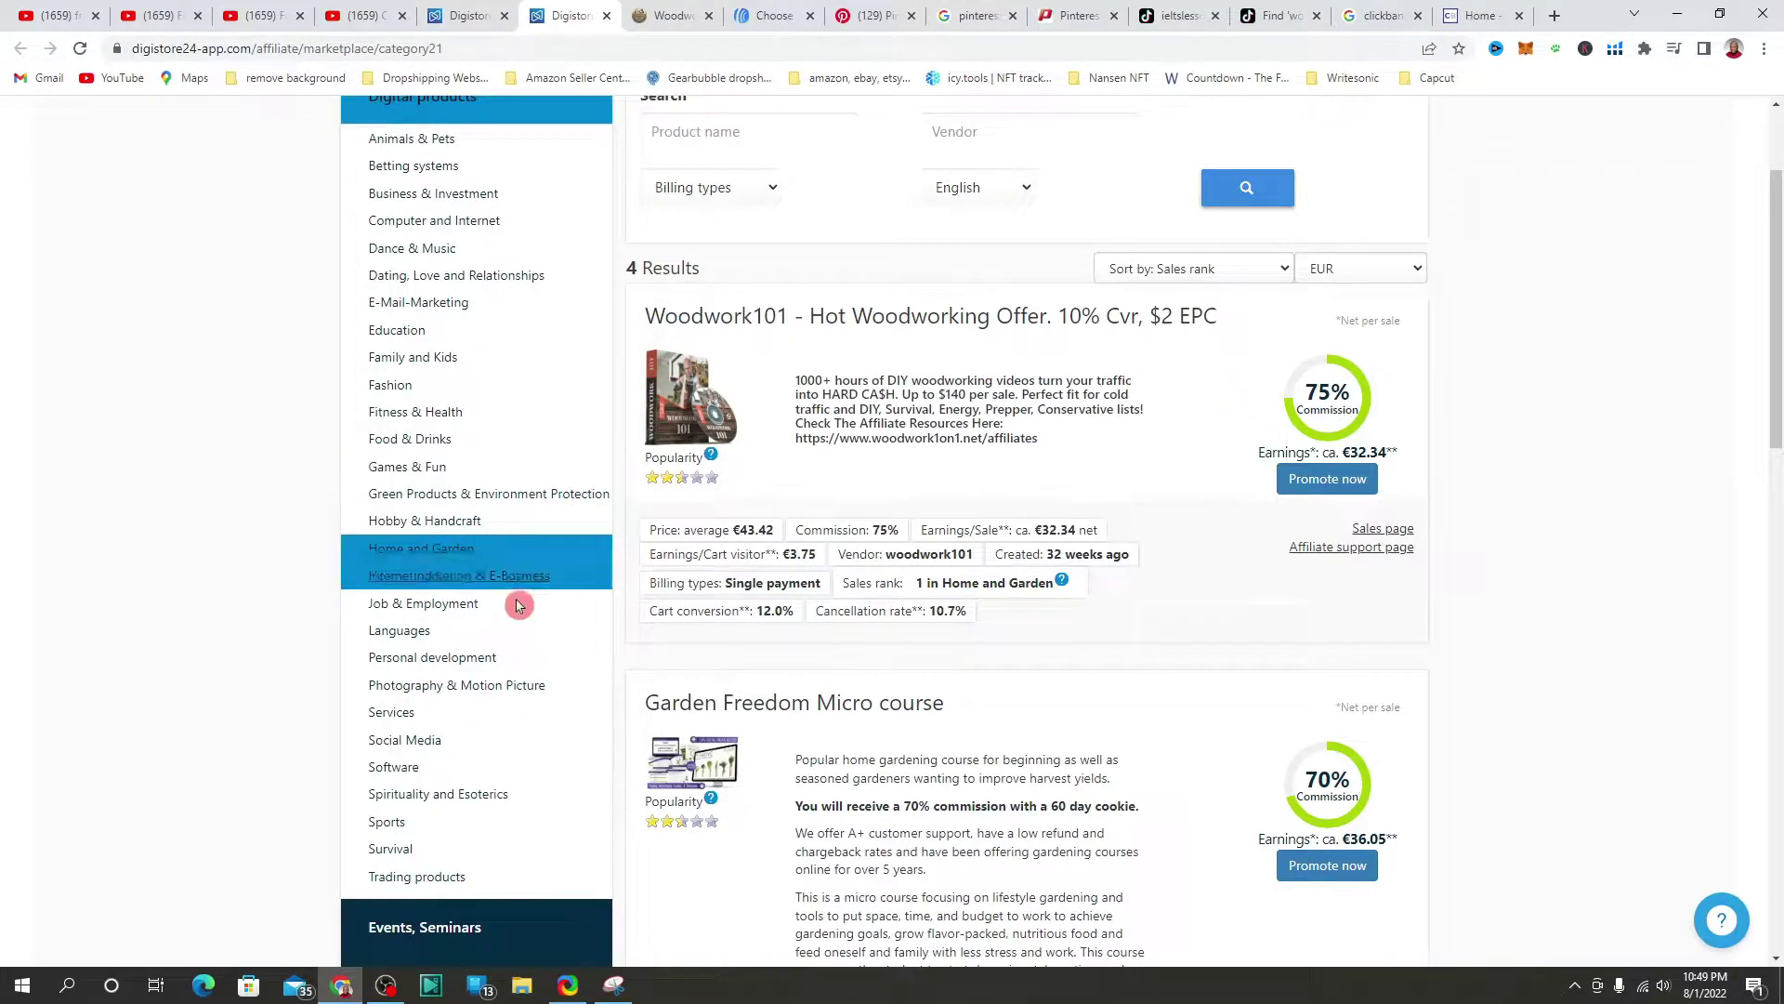
scroll(537, 575, up, 2)
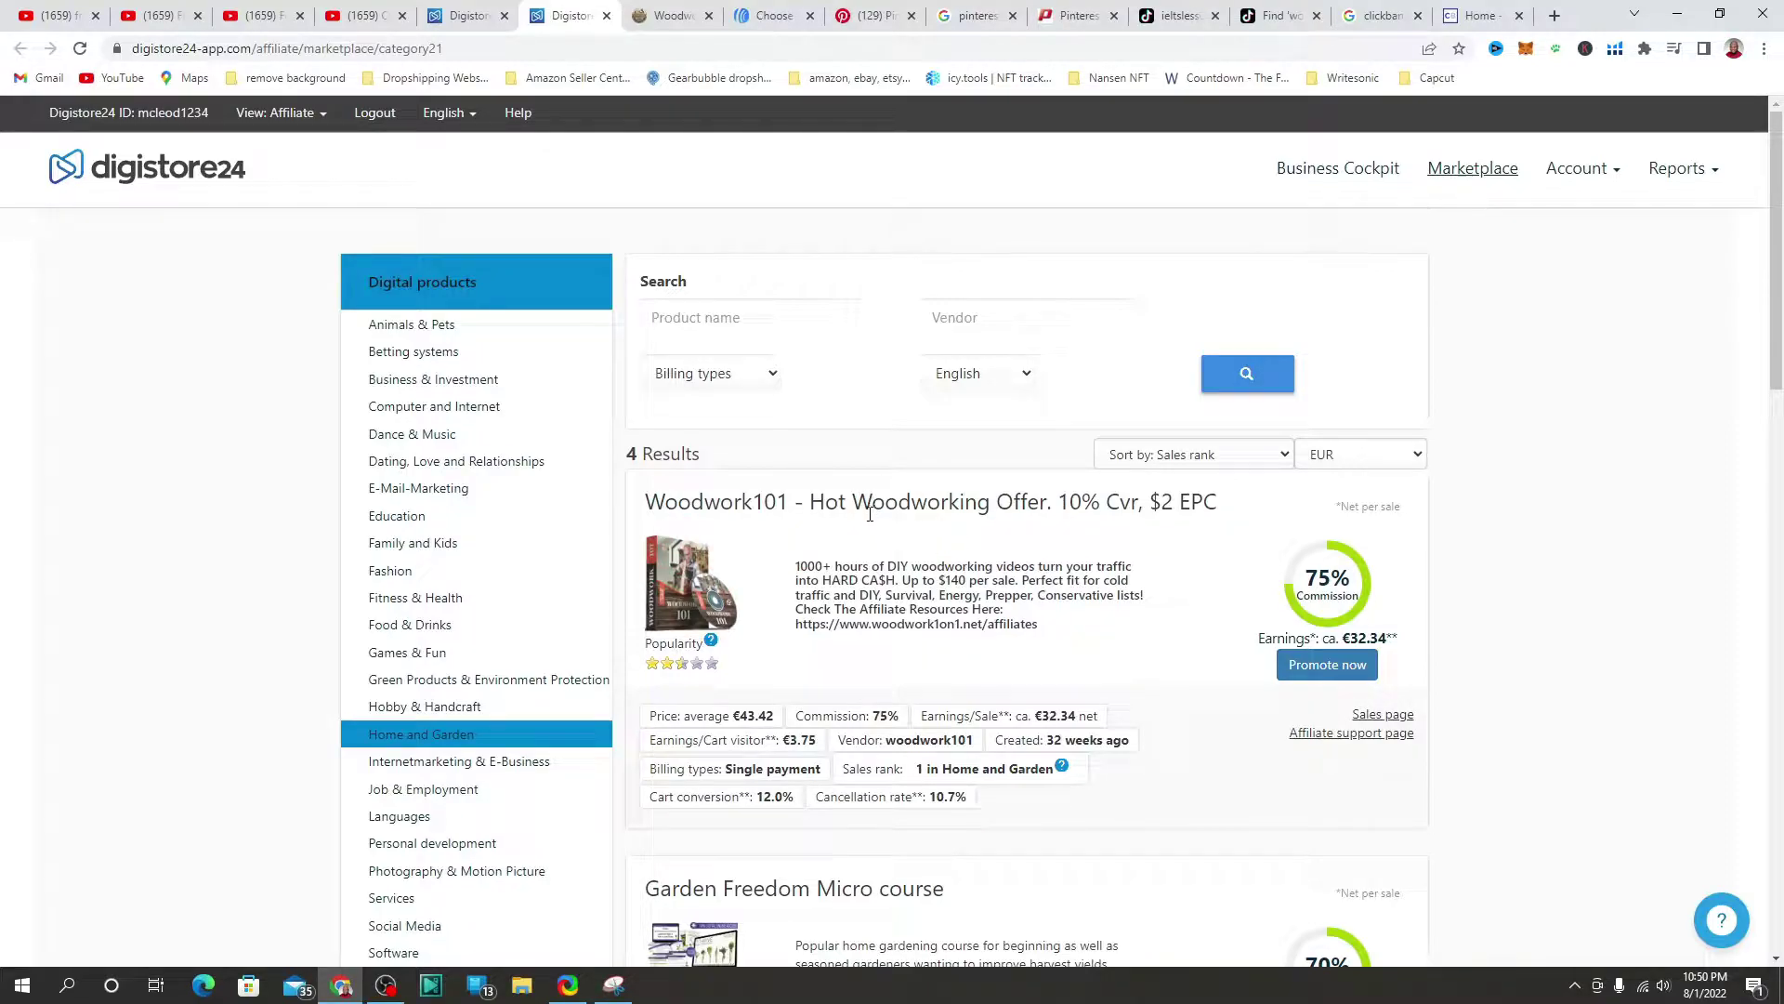
scroll(1139, 449, down, 3)
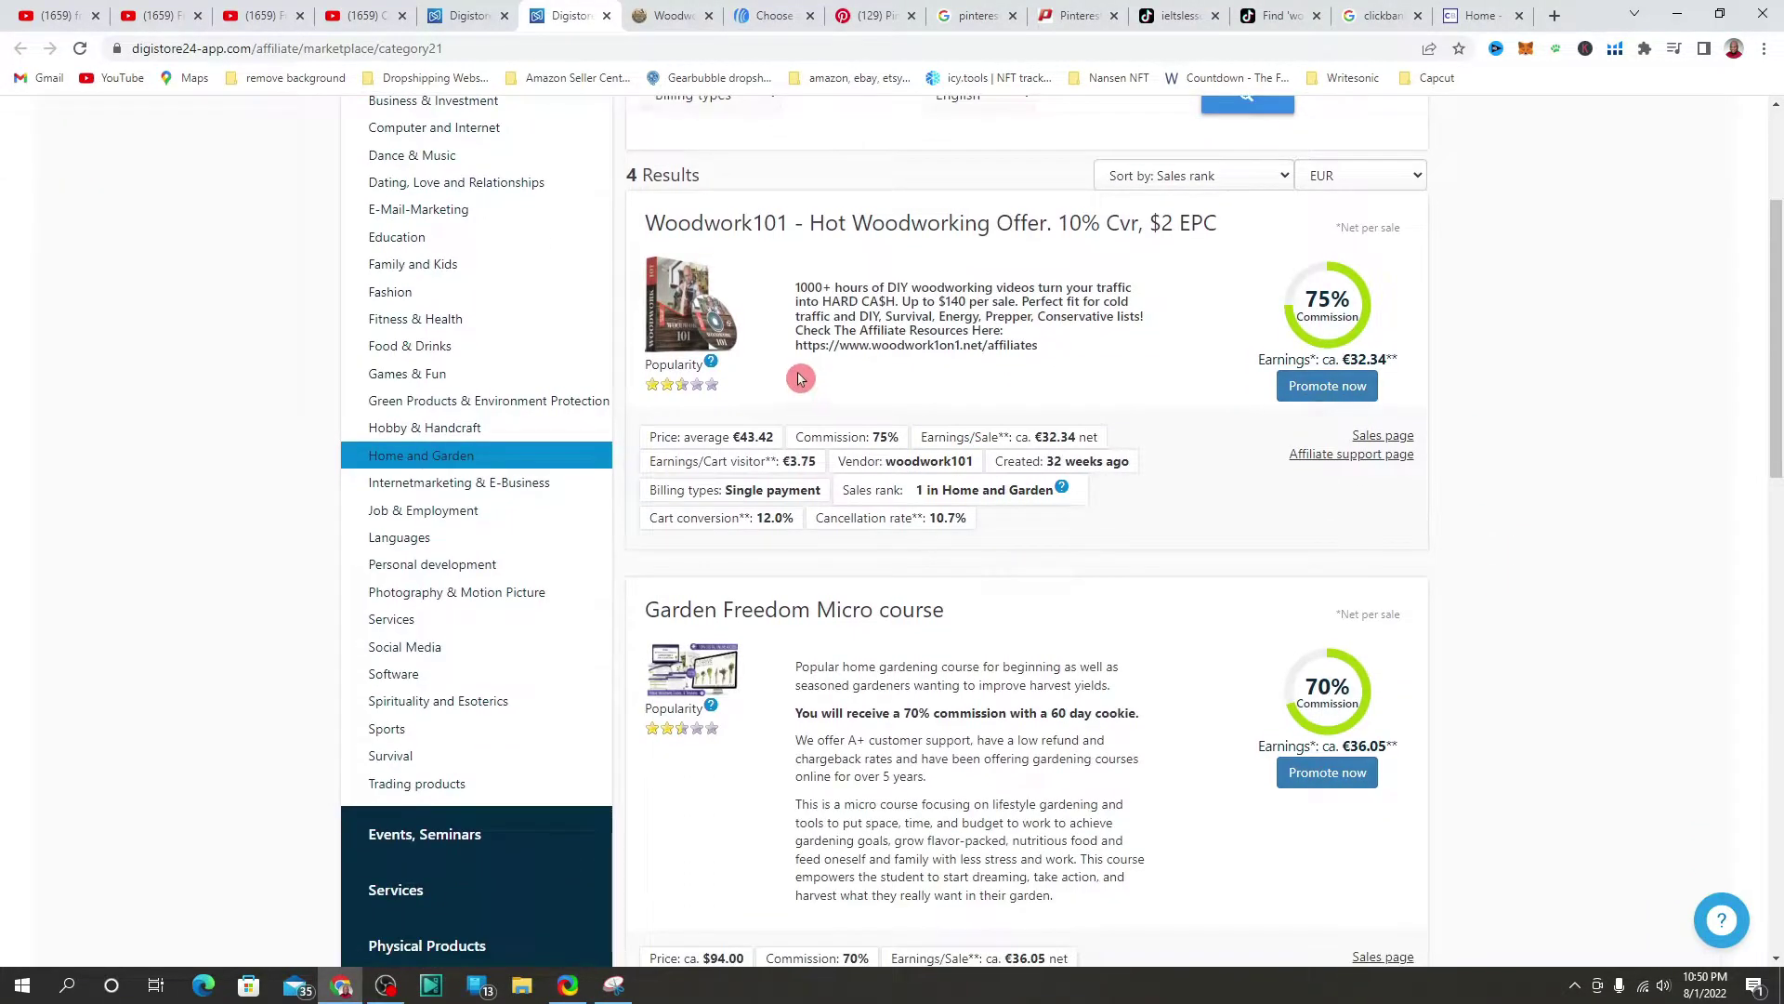
scroll(777, 350, up, 2)
scroll(1317, 599, down, 1)
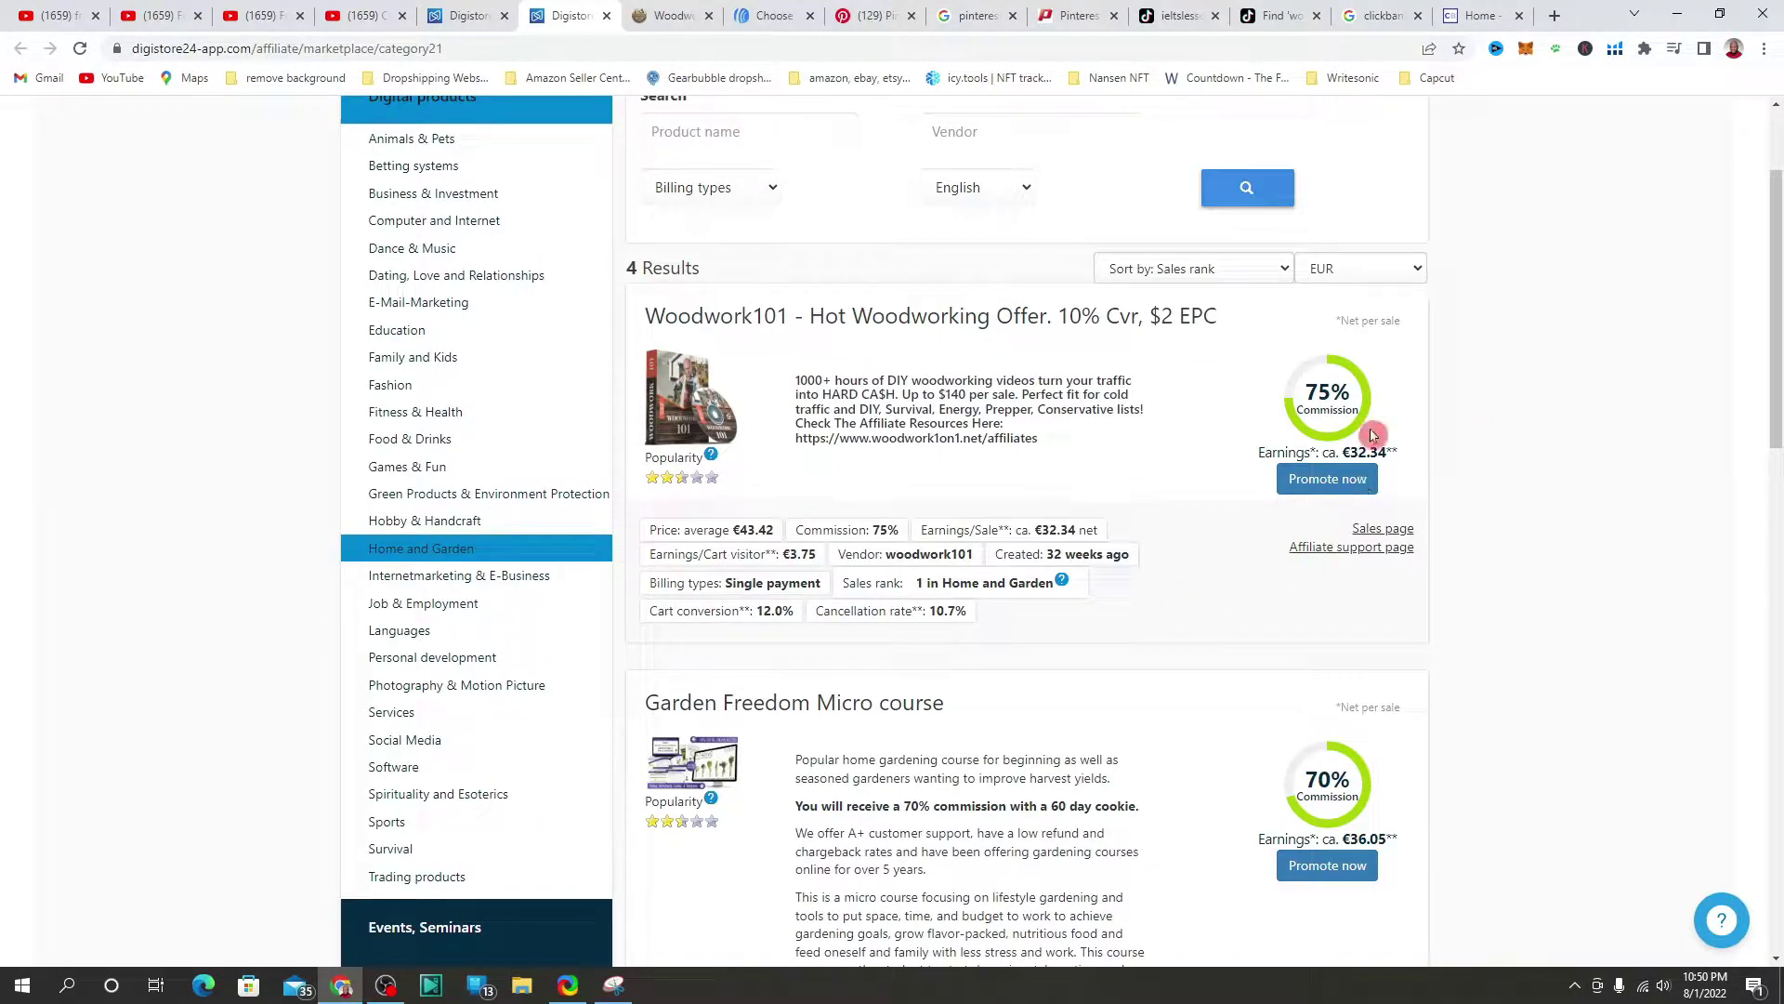
click(1382, 516)
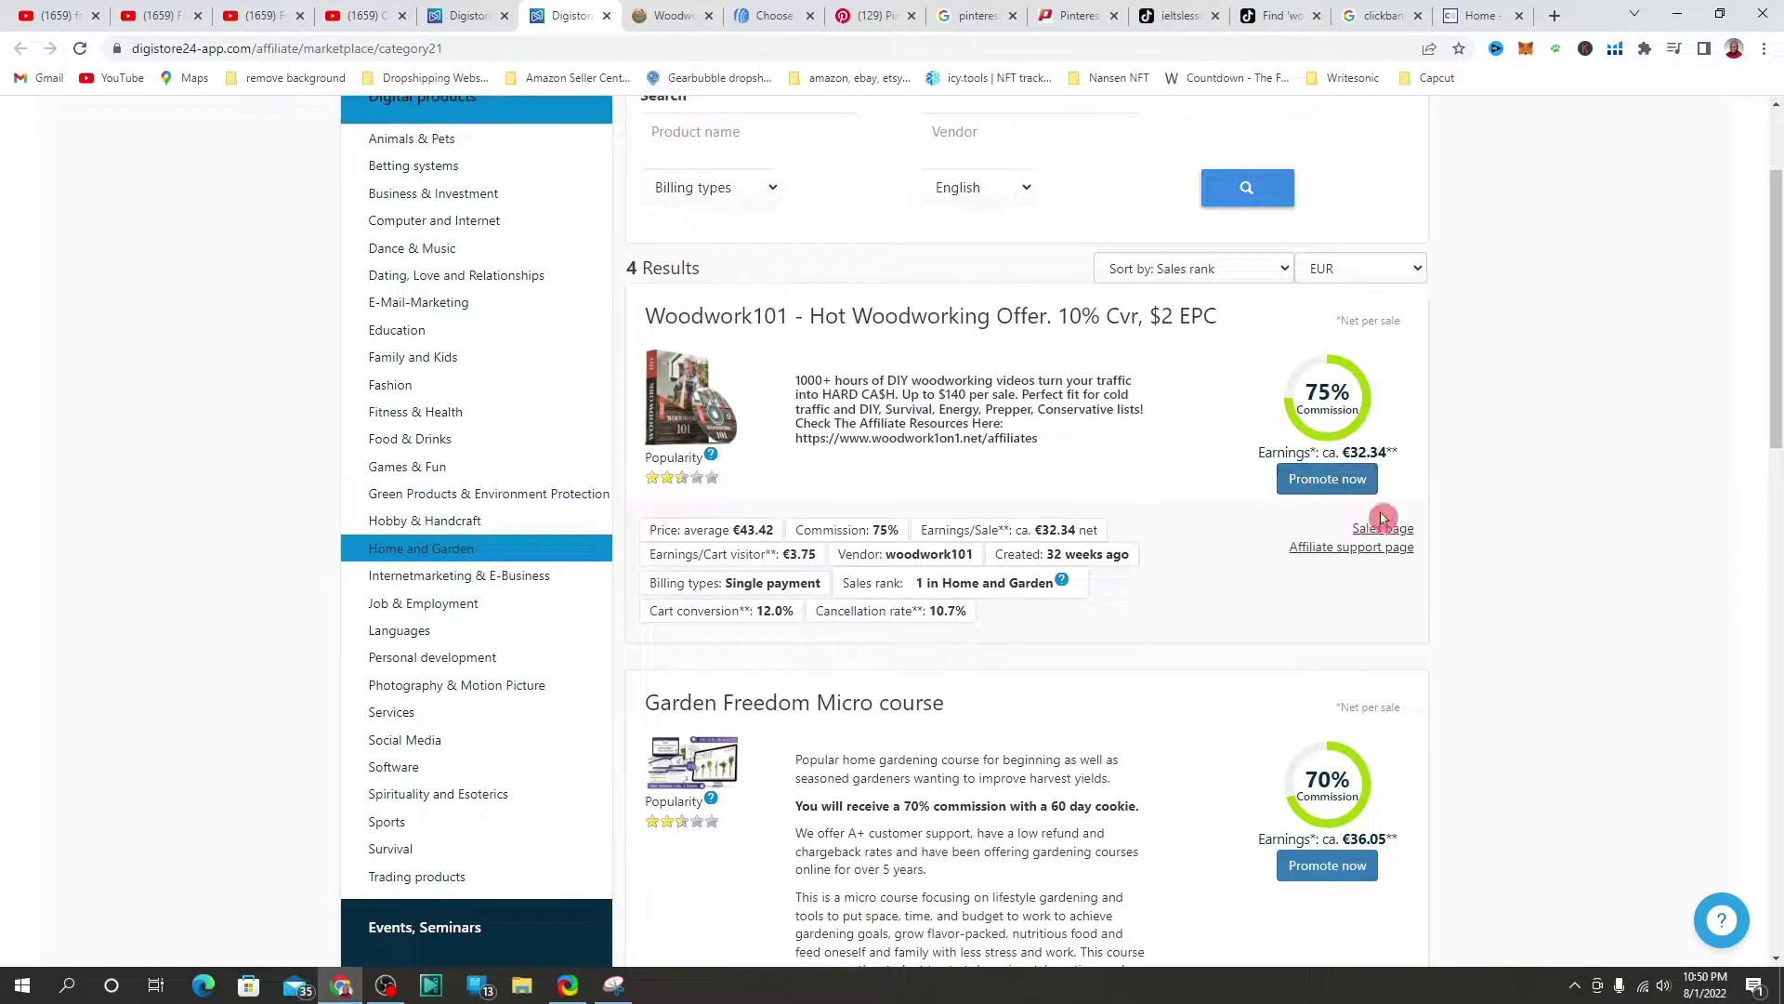
click(1317, 481)
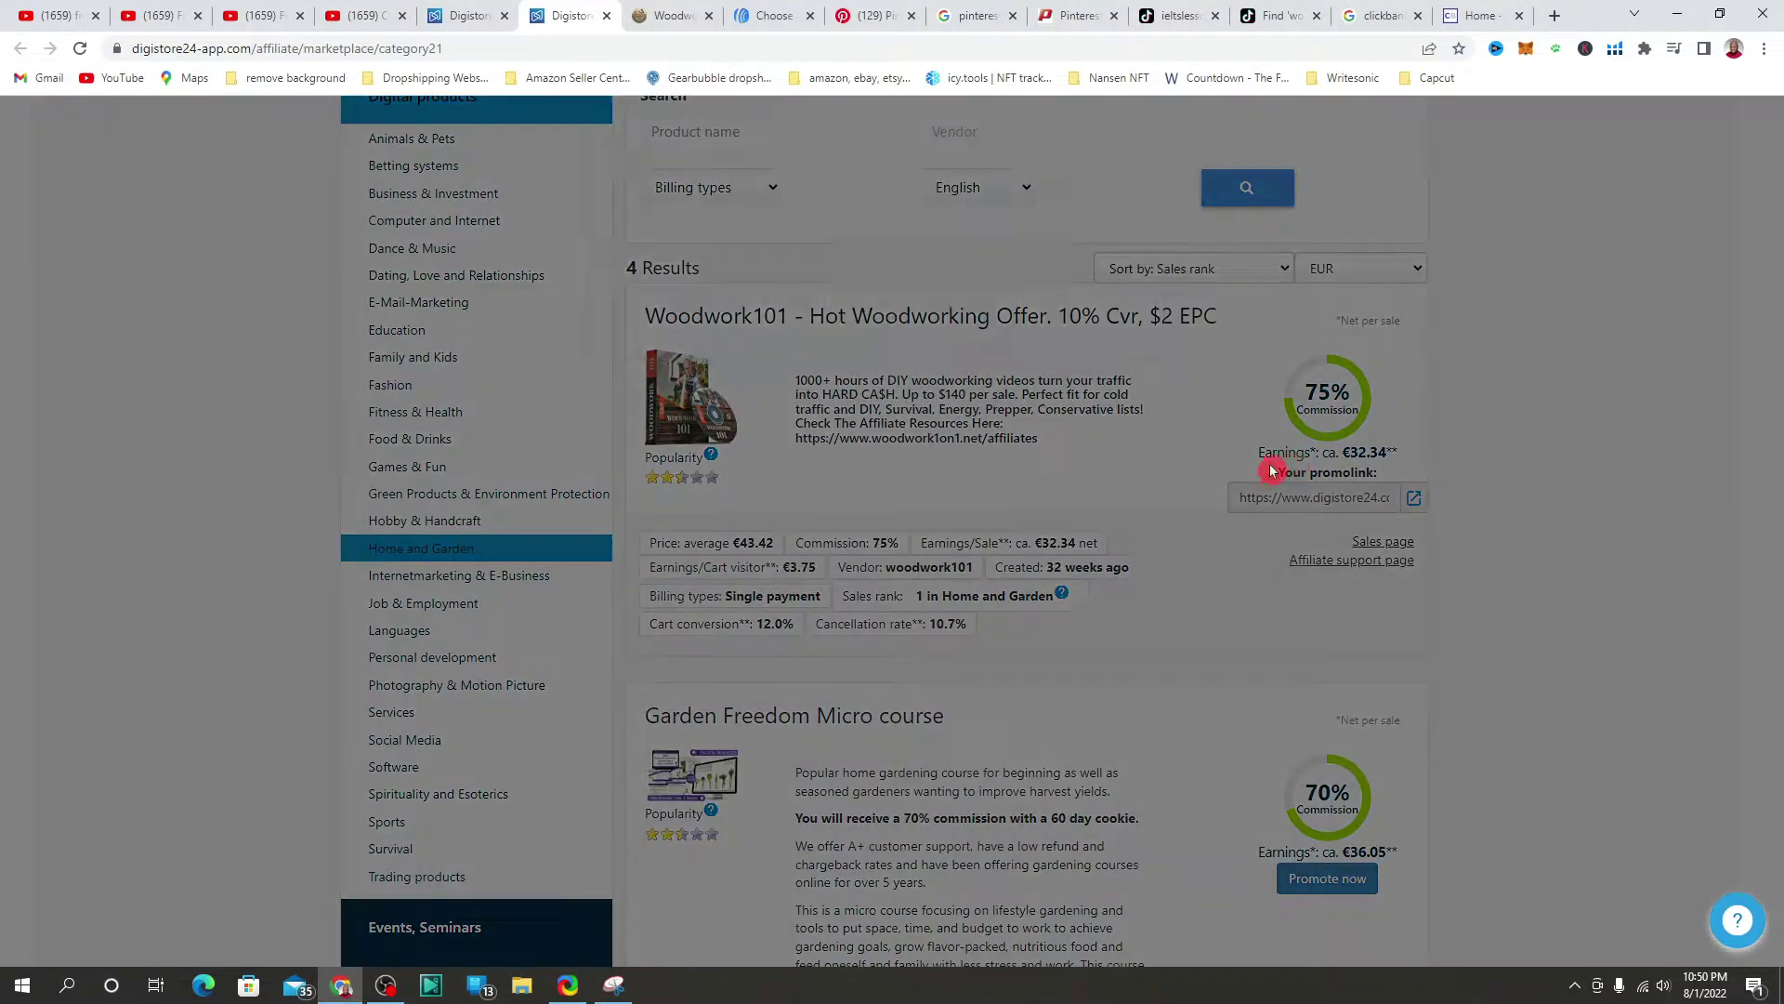
Step: Open the Woodwork101 promolink in a new tab, then return to Digistore24
click(671, 248)
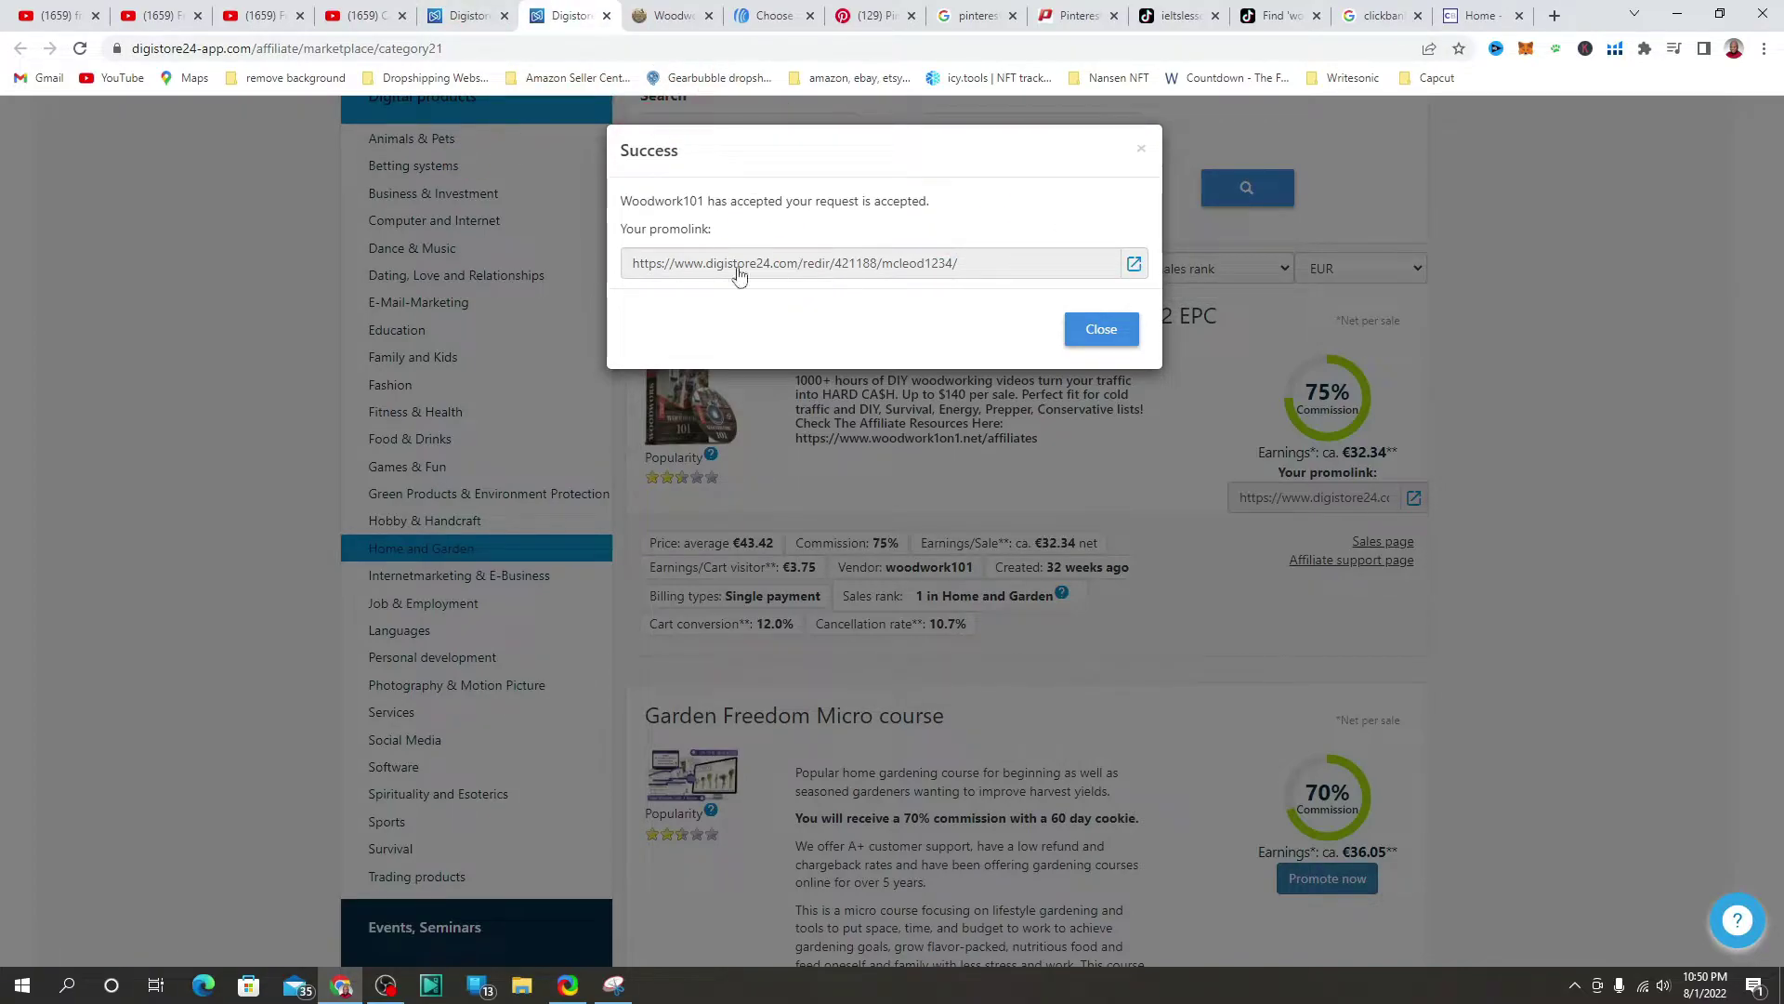
click(1134, 266)
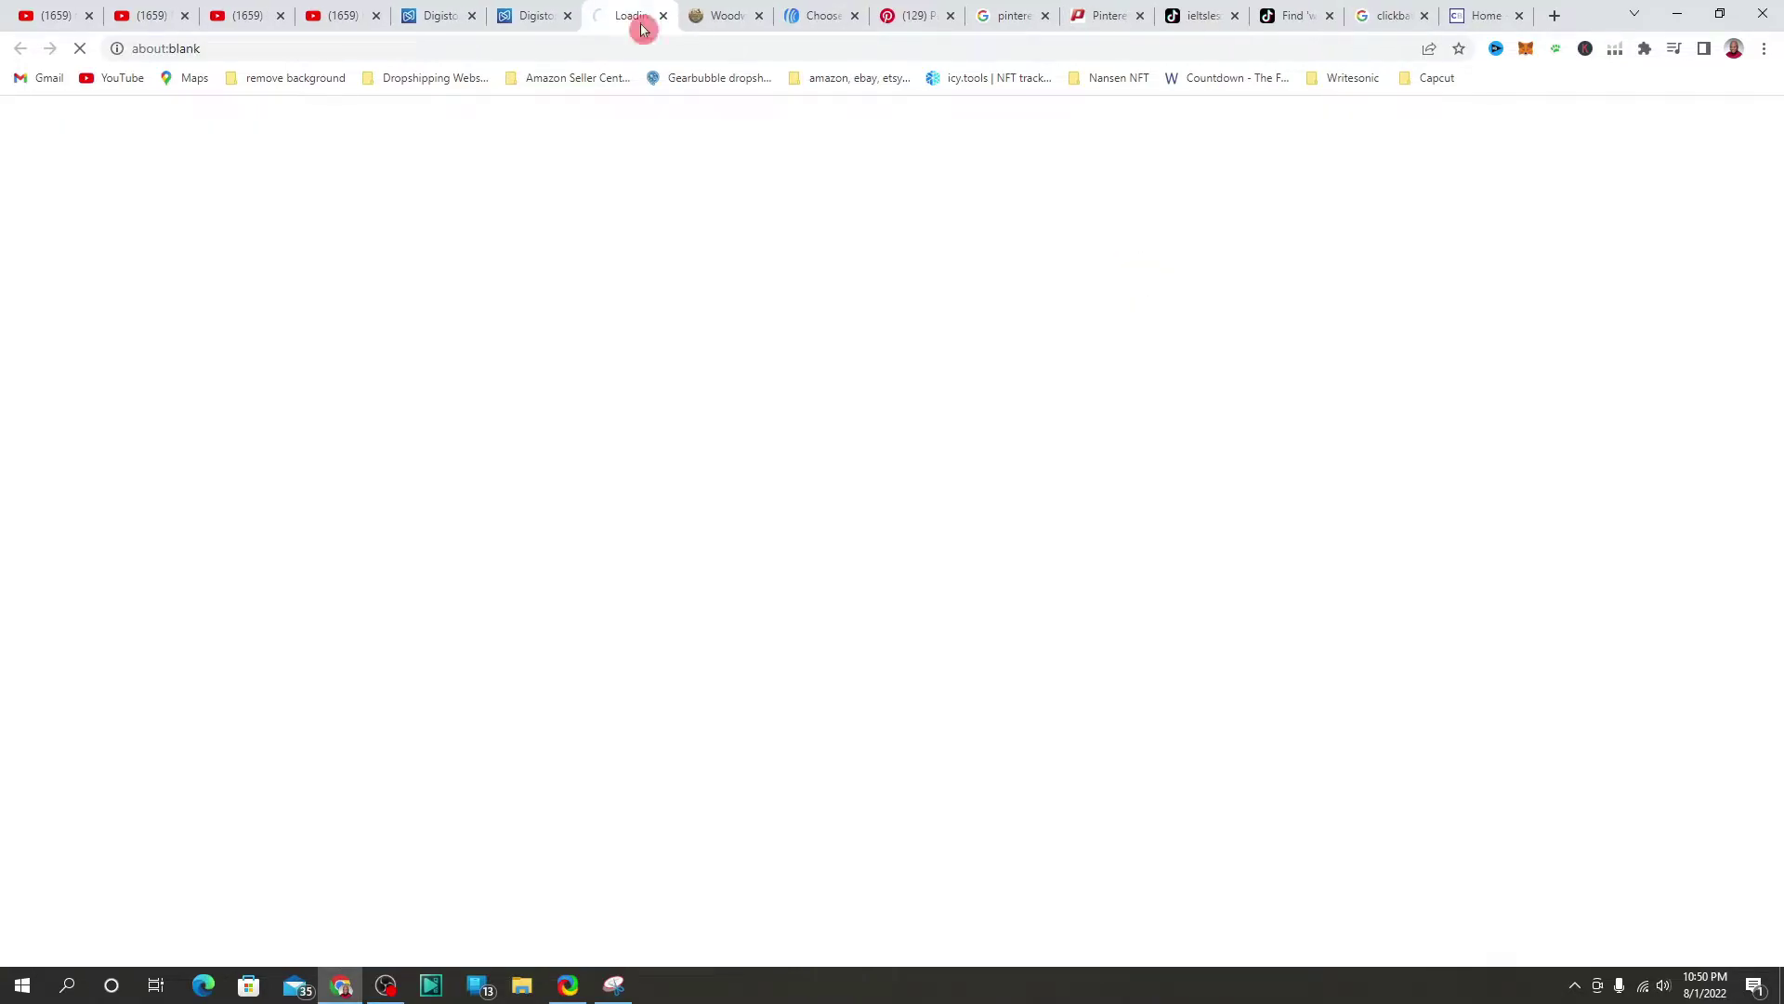
click(554, 16)
Step: Copy the promolink to the clipboard and close the Success dialog
click(972, 269)
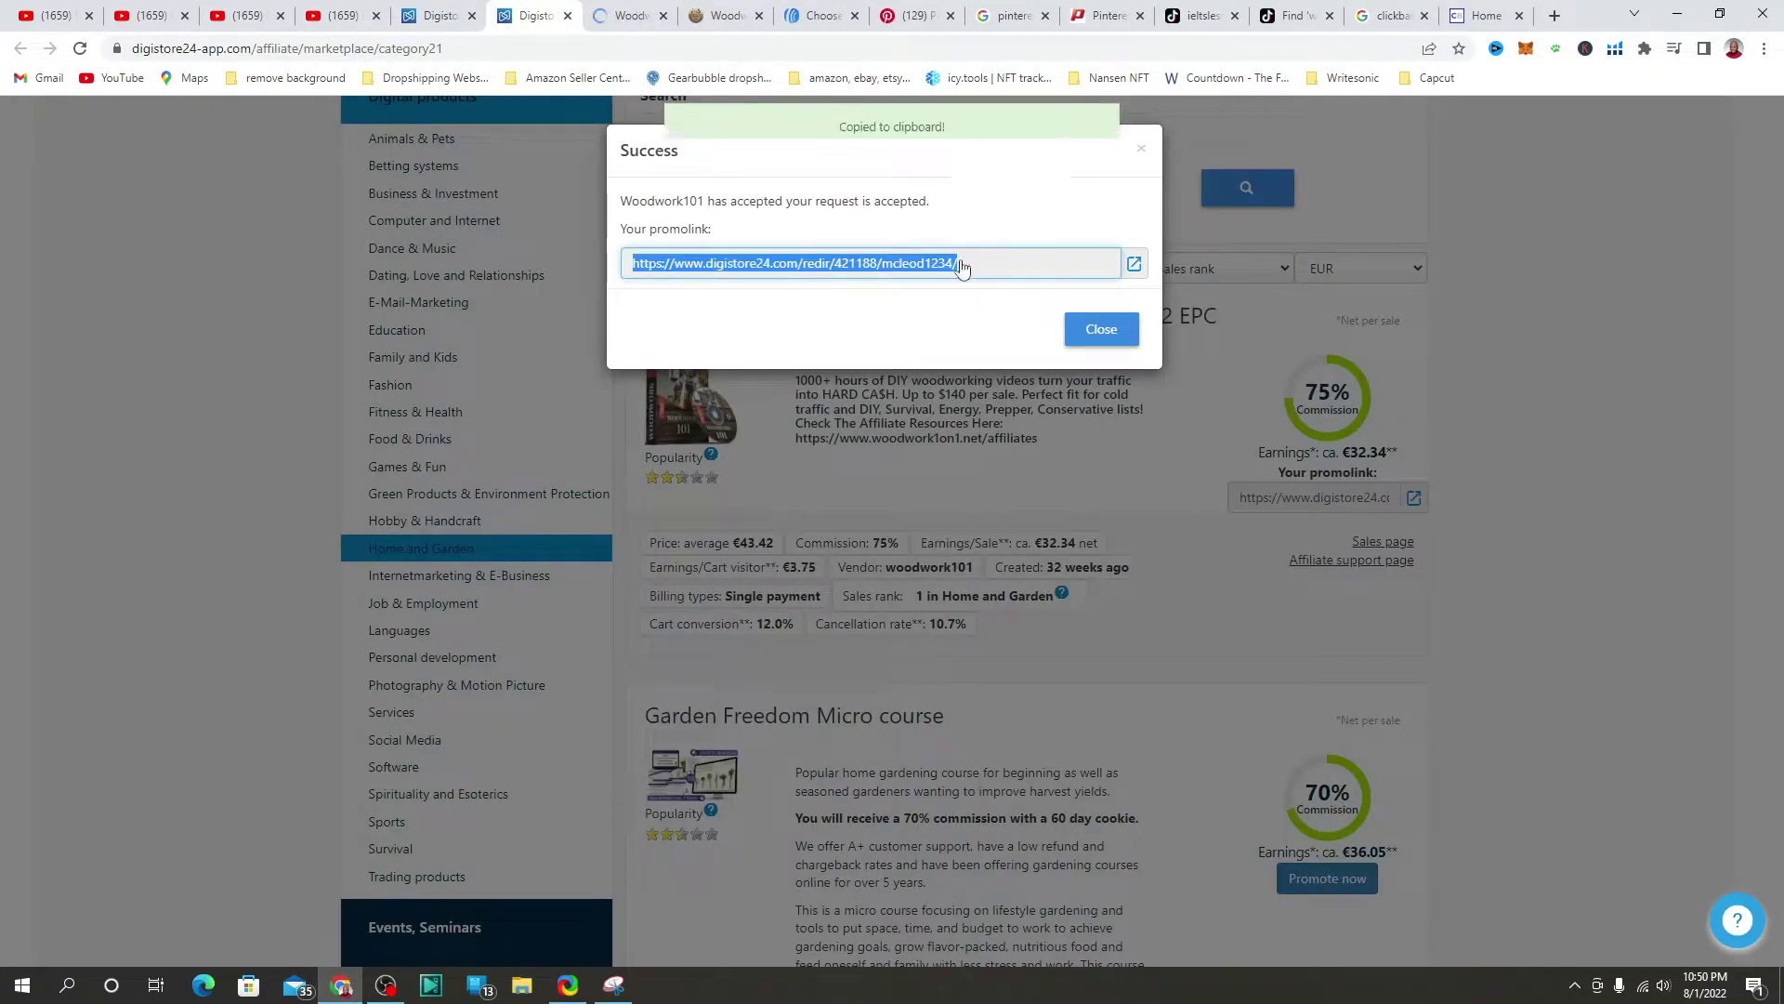
right_click(683, 265)
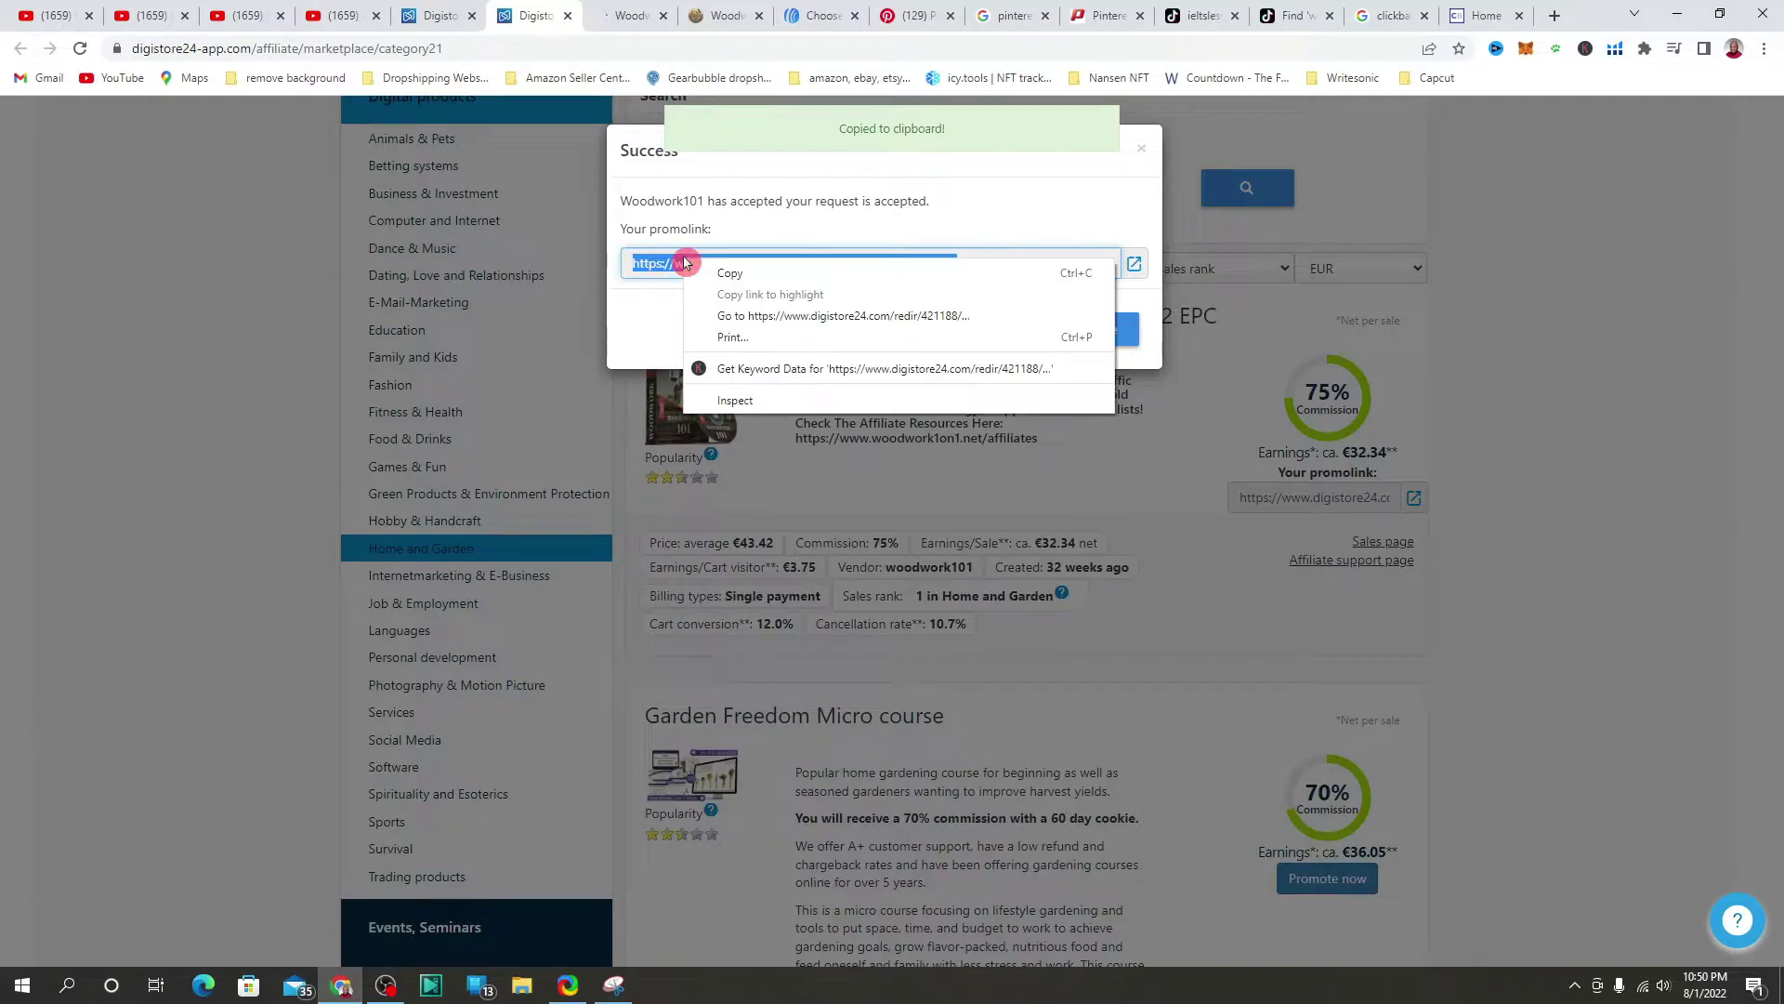
click(741, 279)
click(1492, 327)
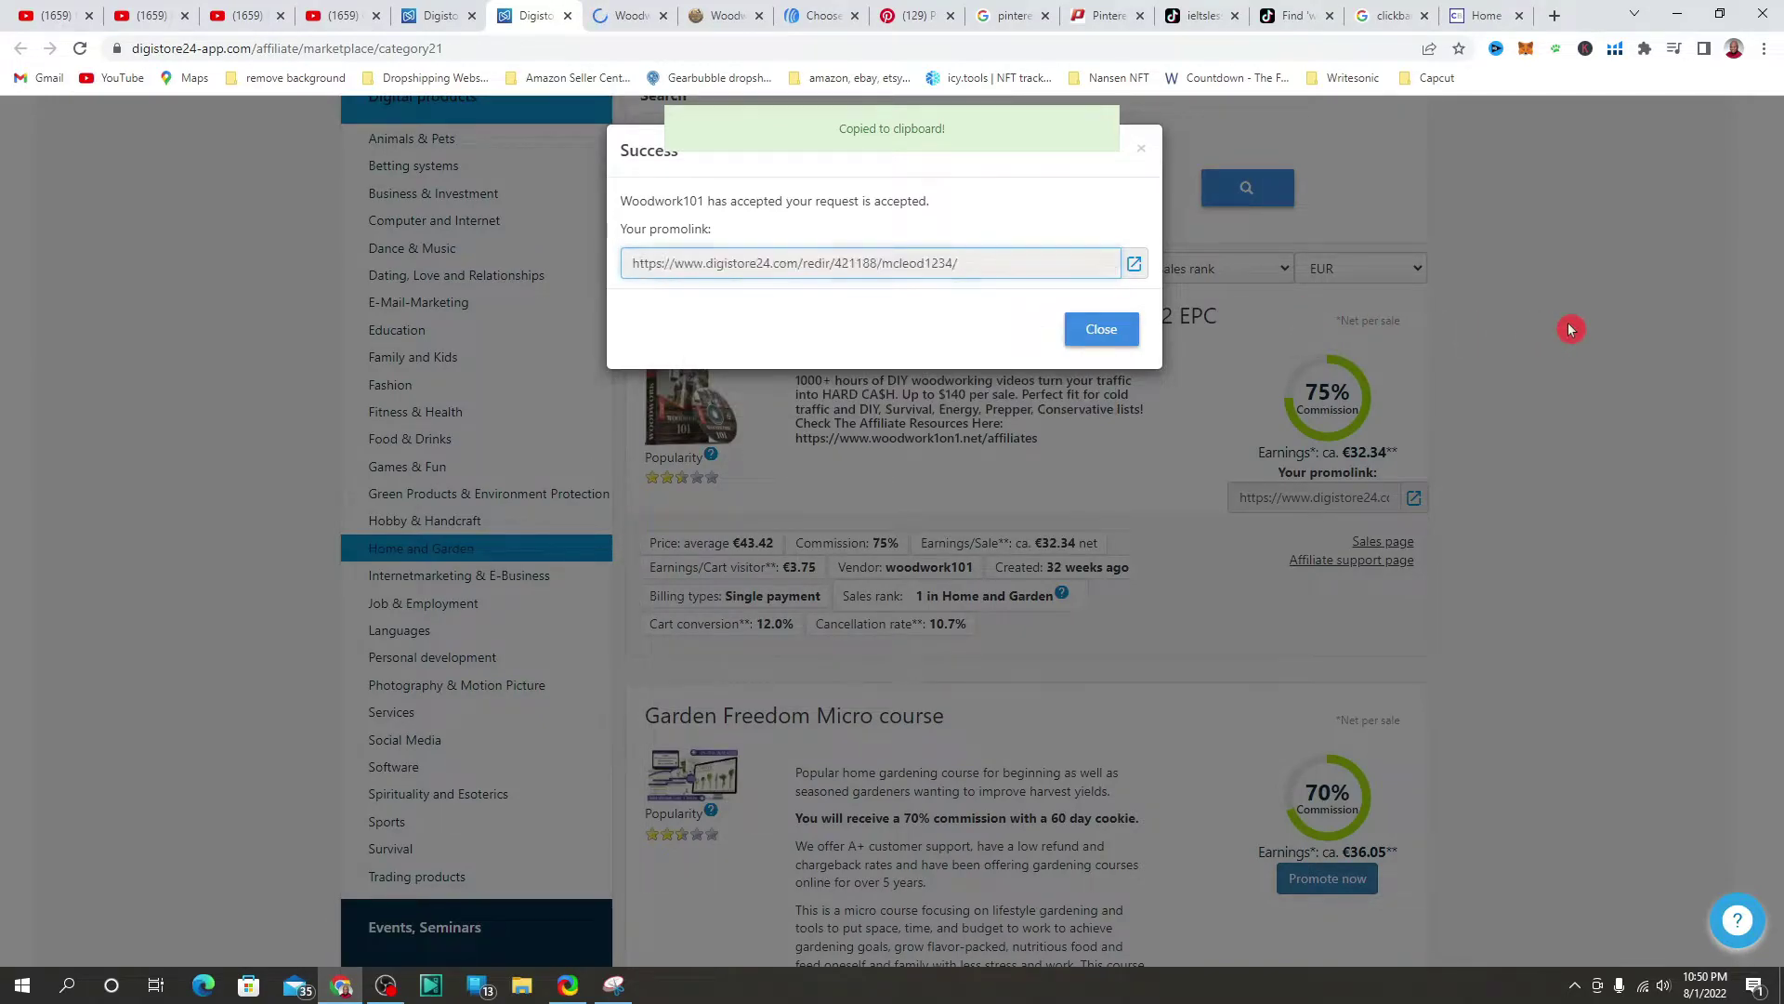
click(113, 988)
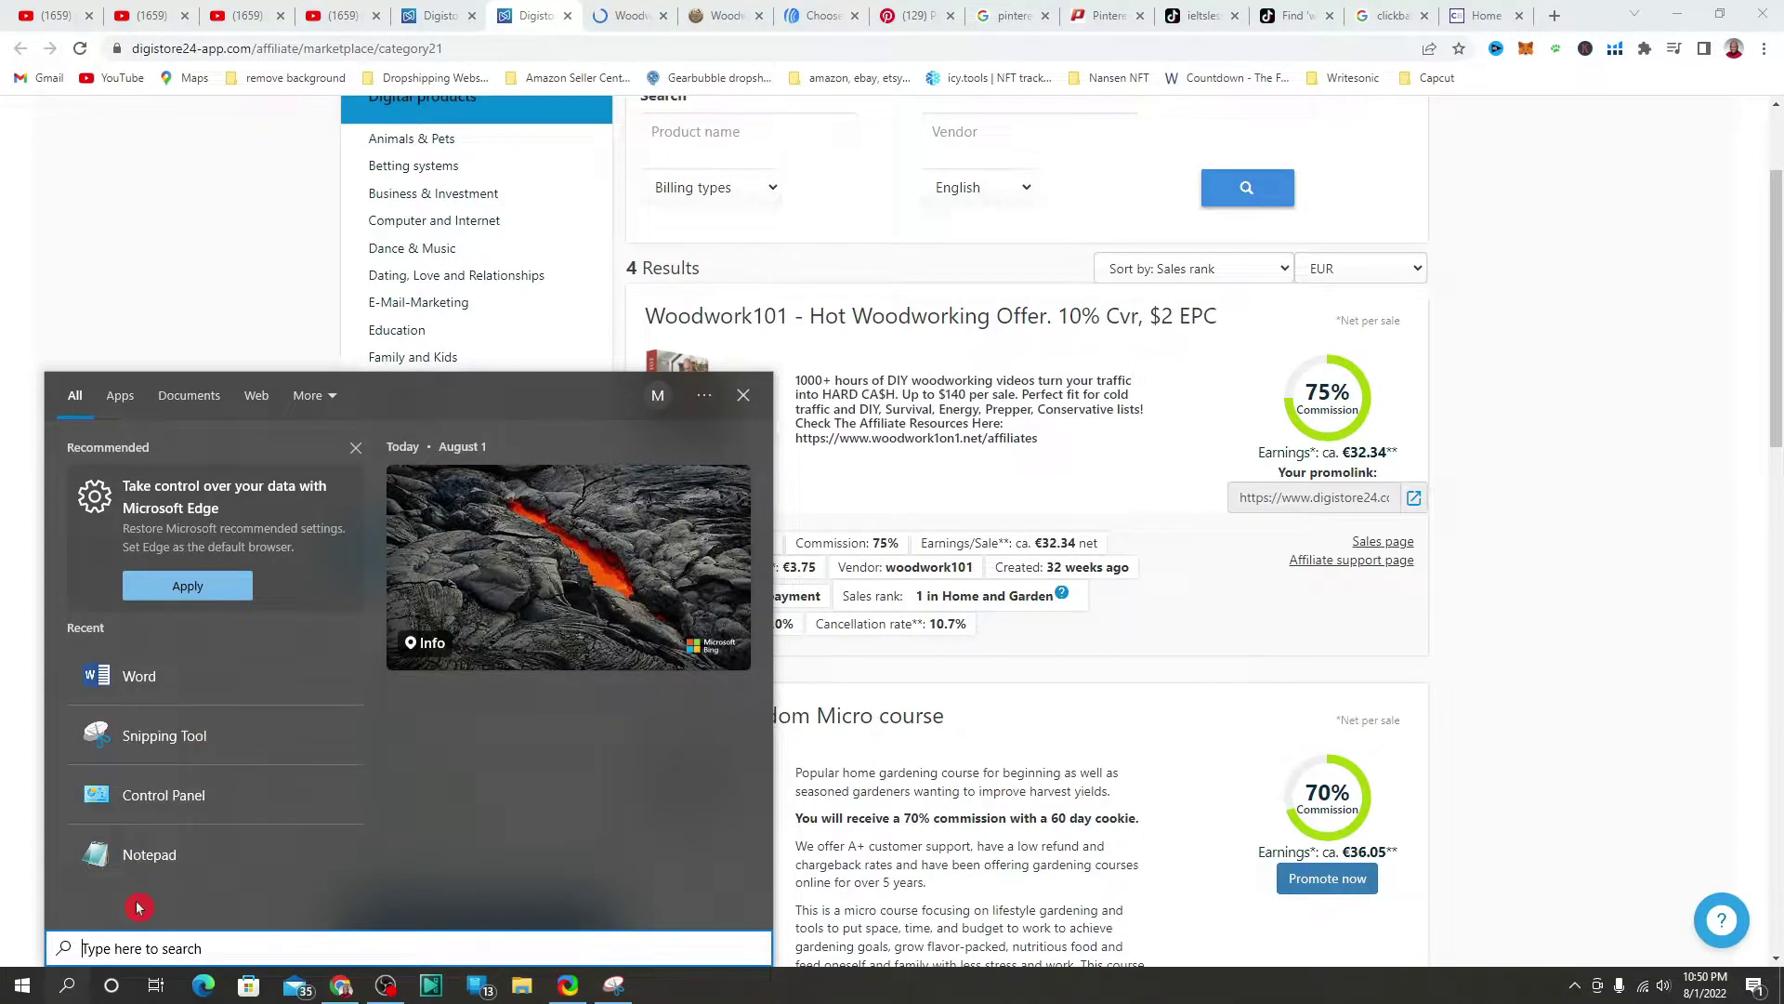
Step: Launch WordPad, paste the Woodwork101 promolink into a blank document, and minimize it
text(wor)
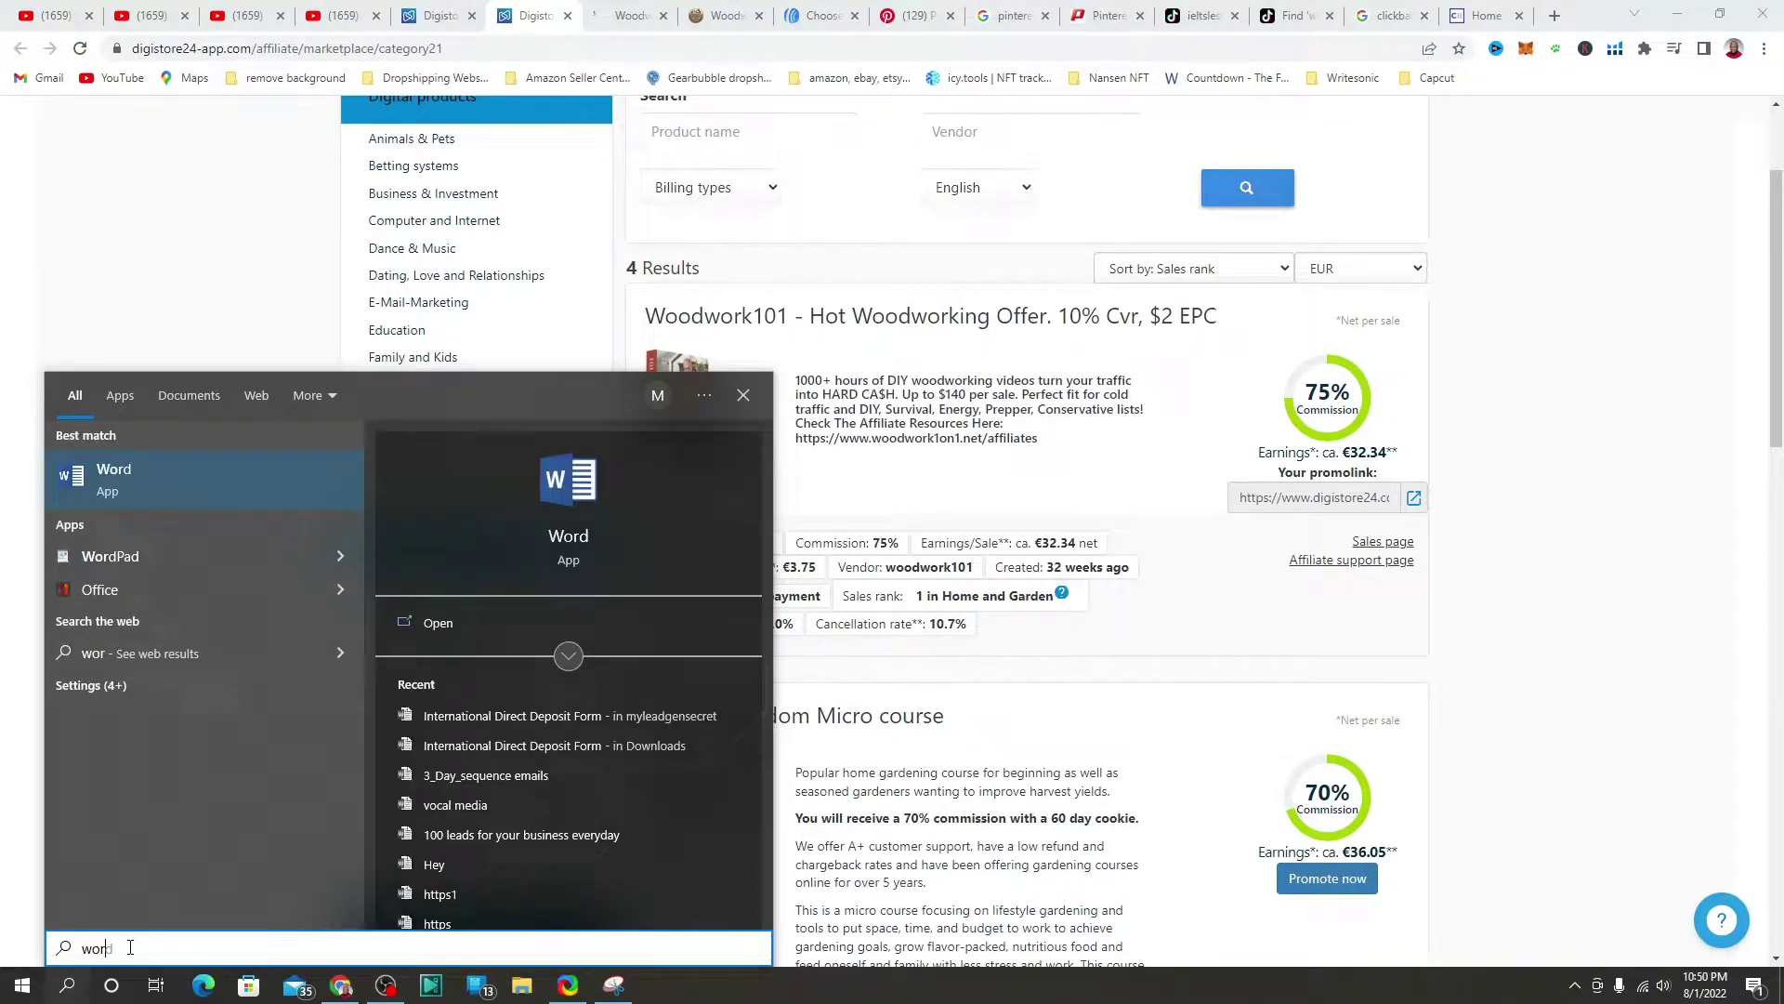
click(215, 562)
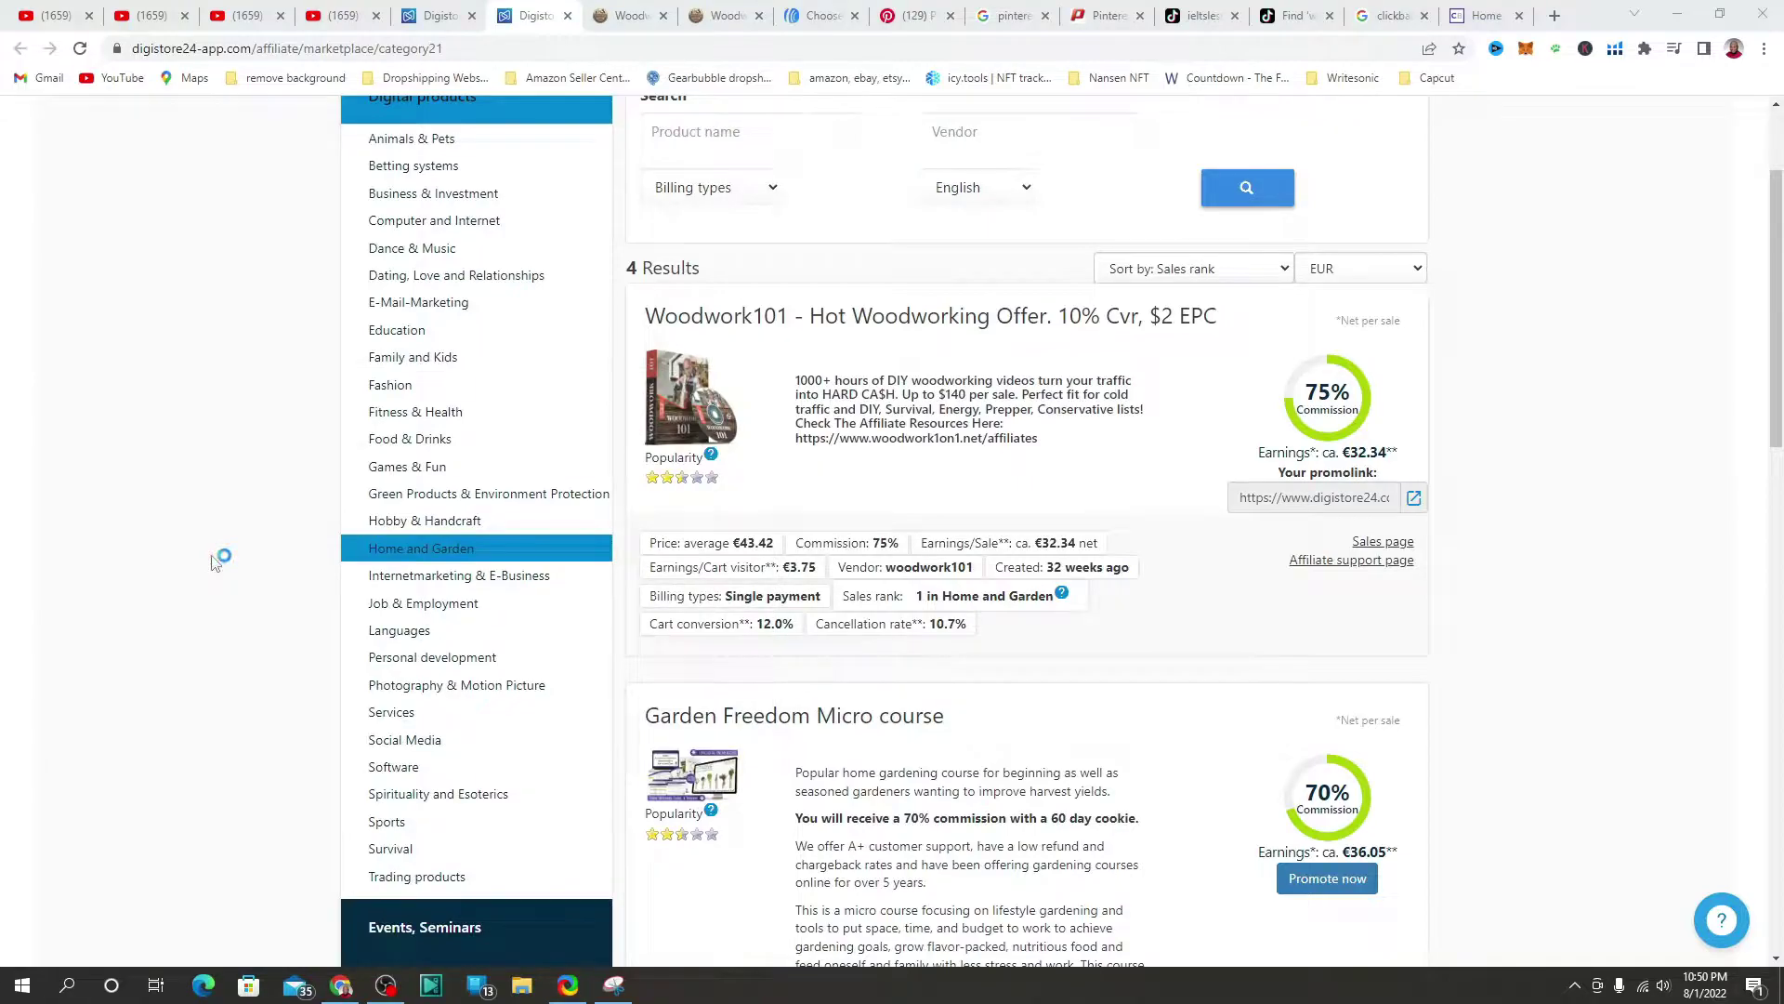
right_click(708, 246)
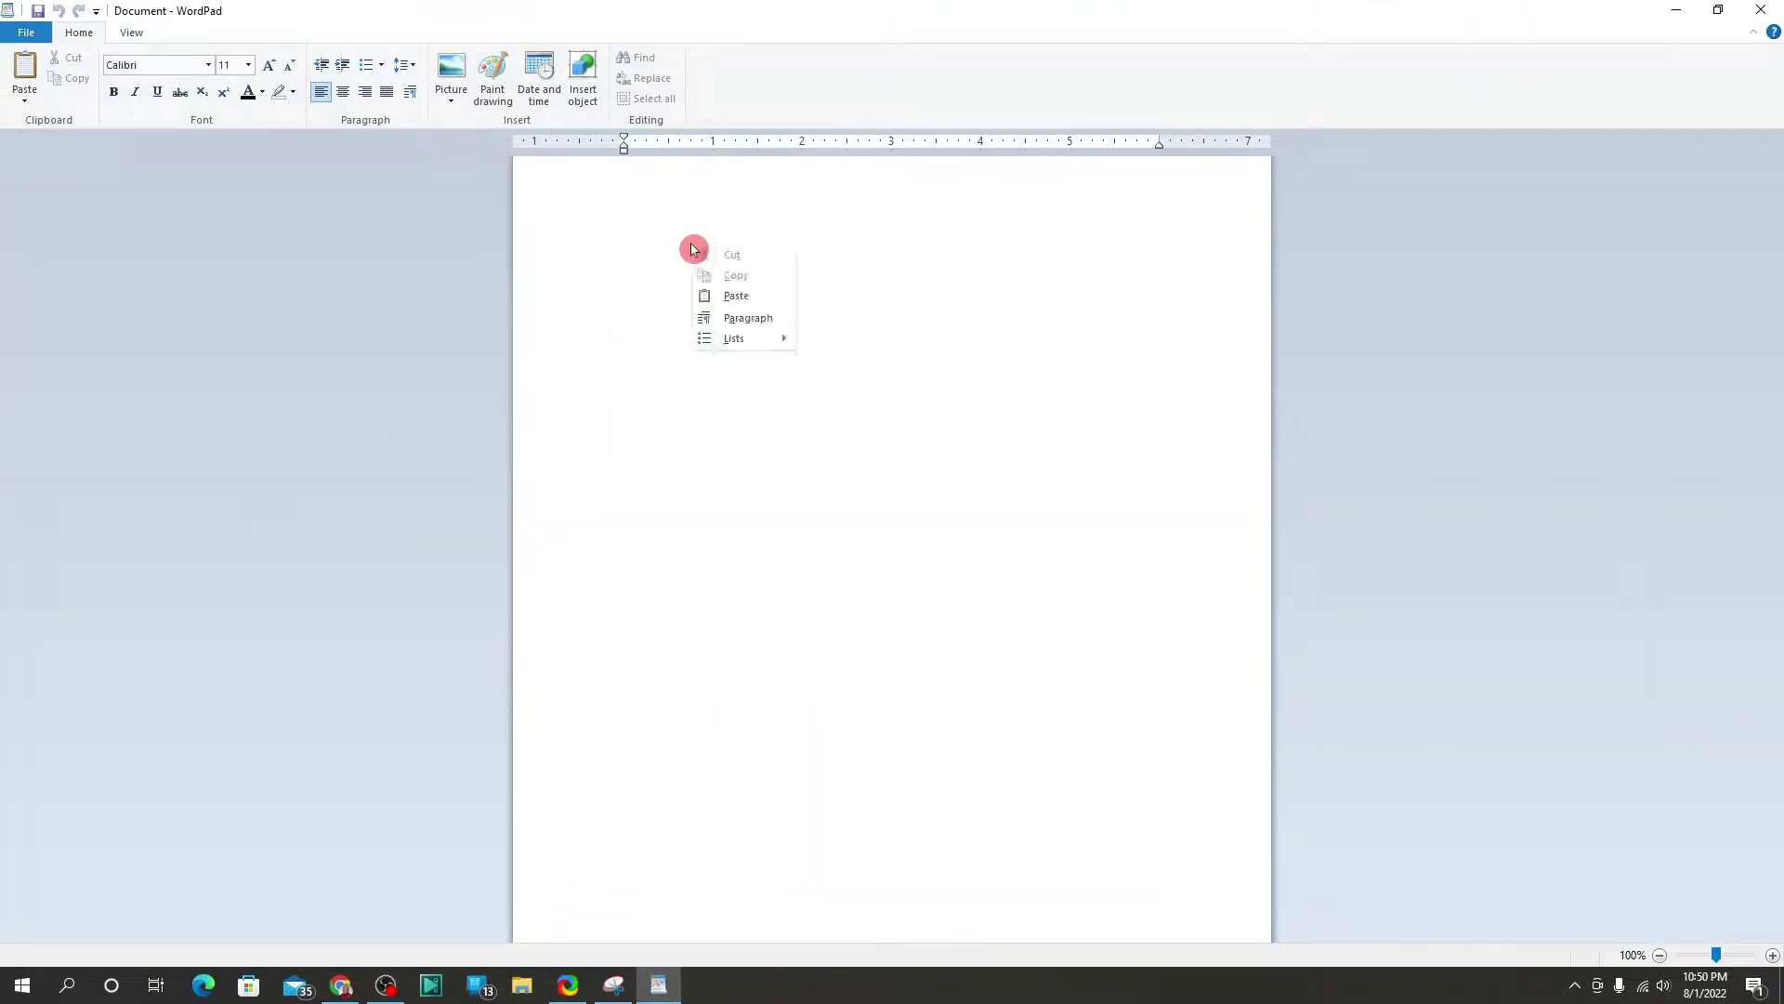
click(751, 294)
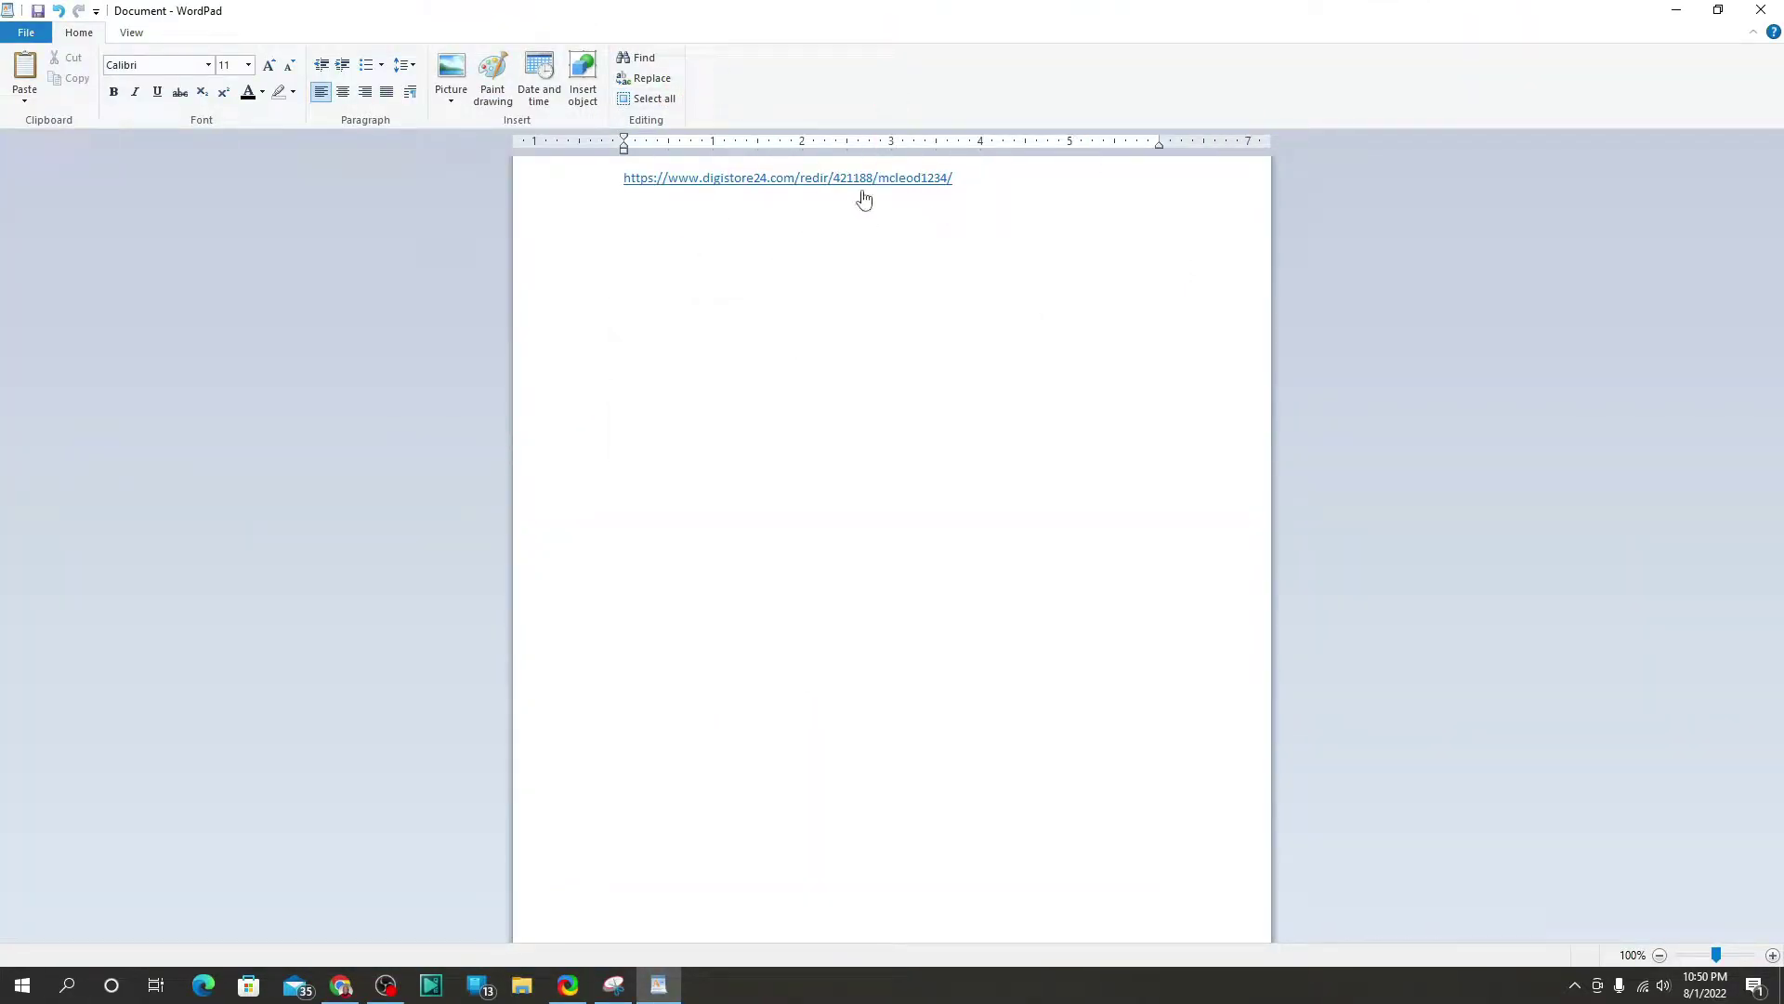
click(1681, 18)
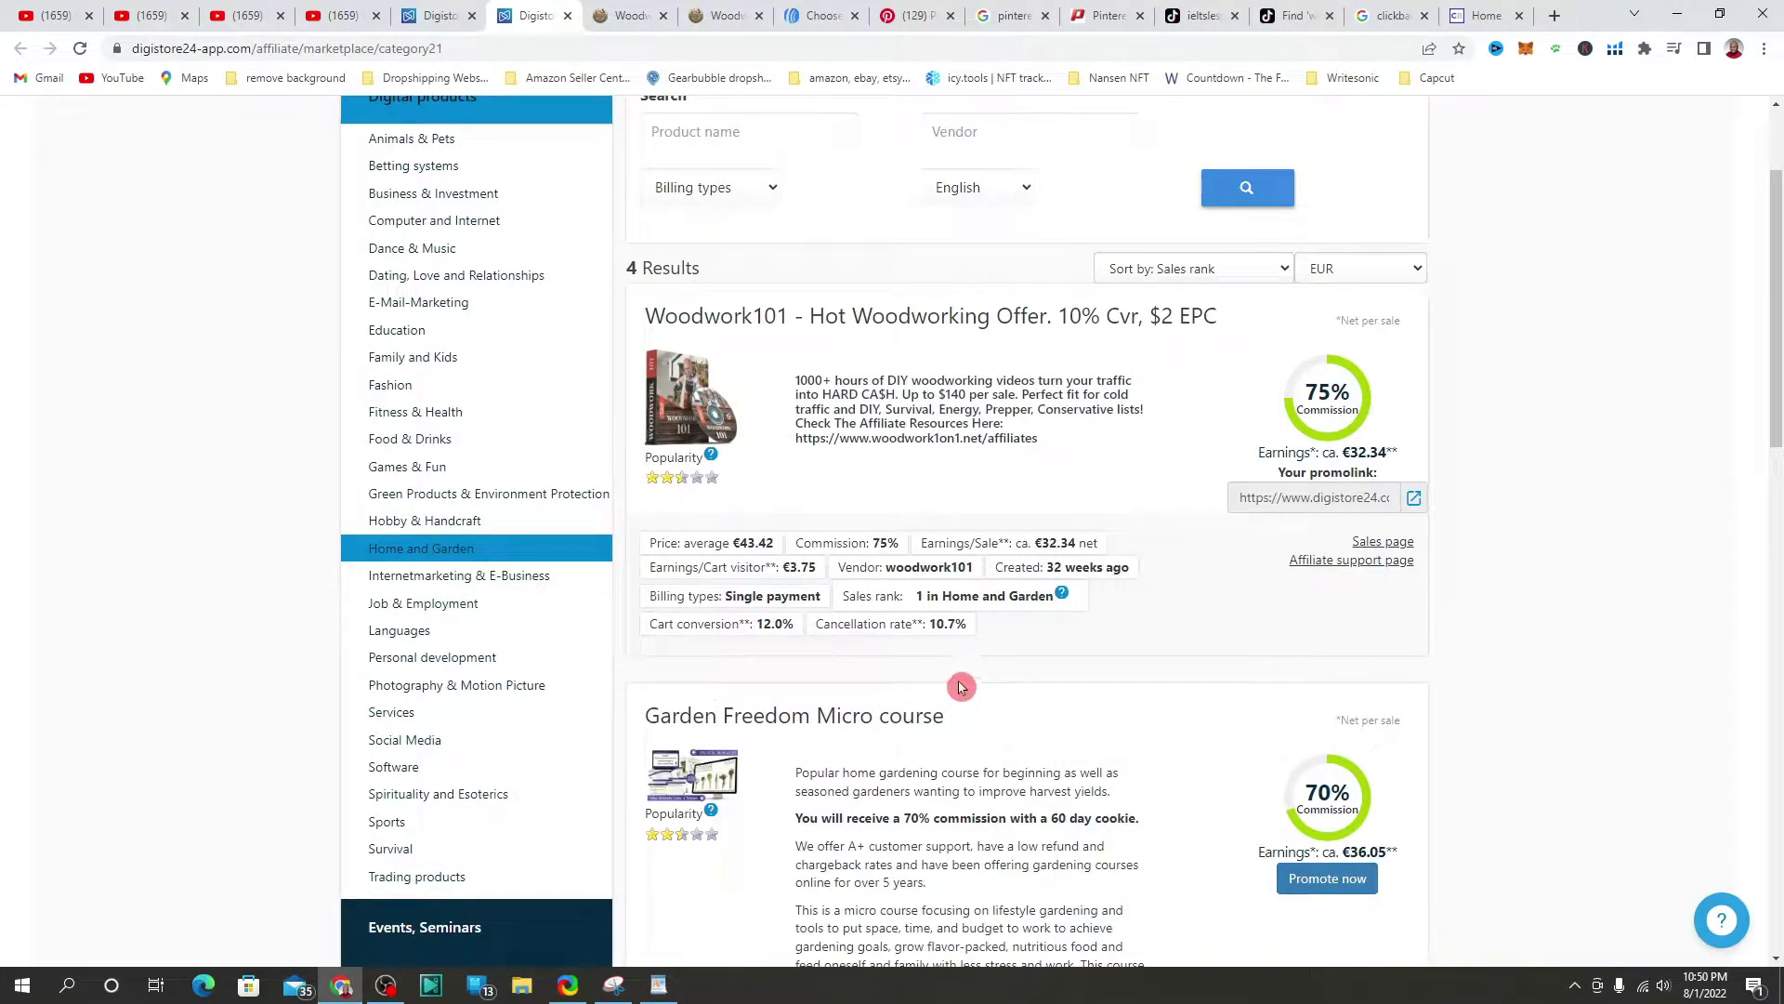
Step: Open the Woodwork101 sales page in a new tab and scroll through its video and content
right_click(1393, 539)
click(1419, 550)
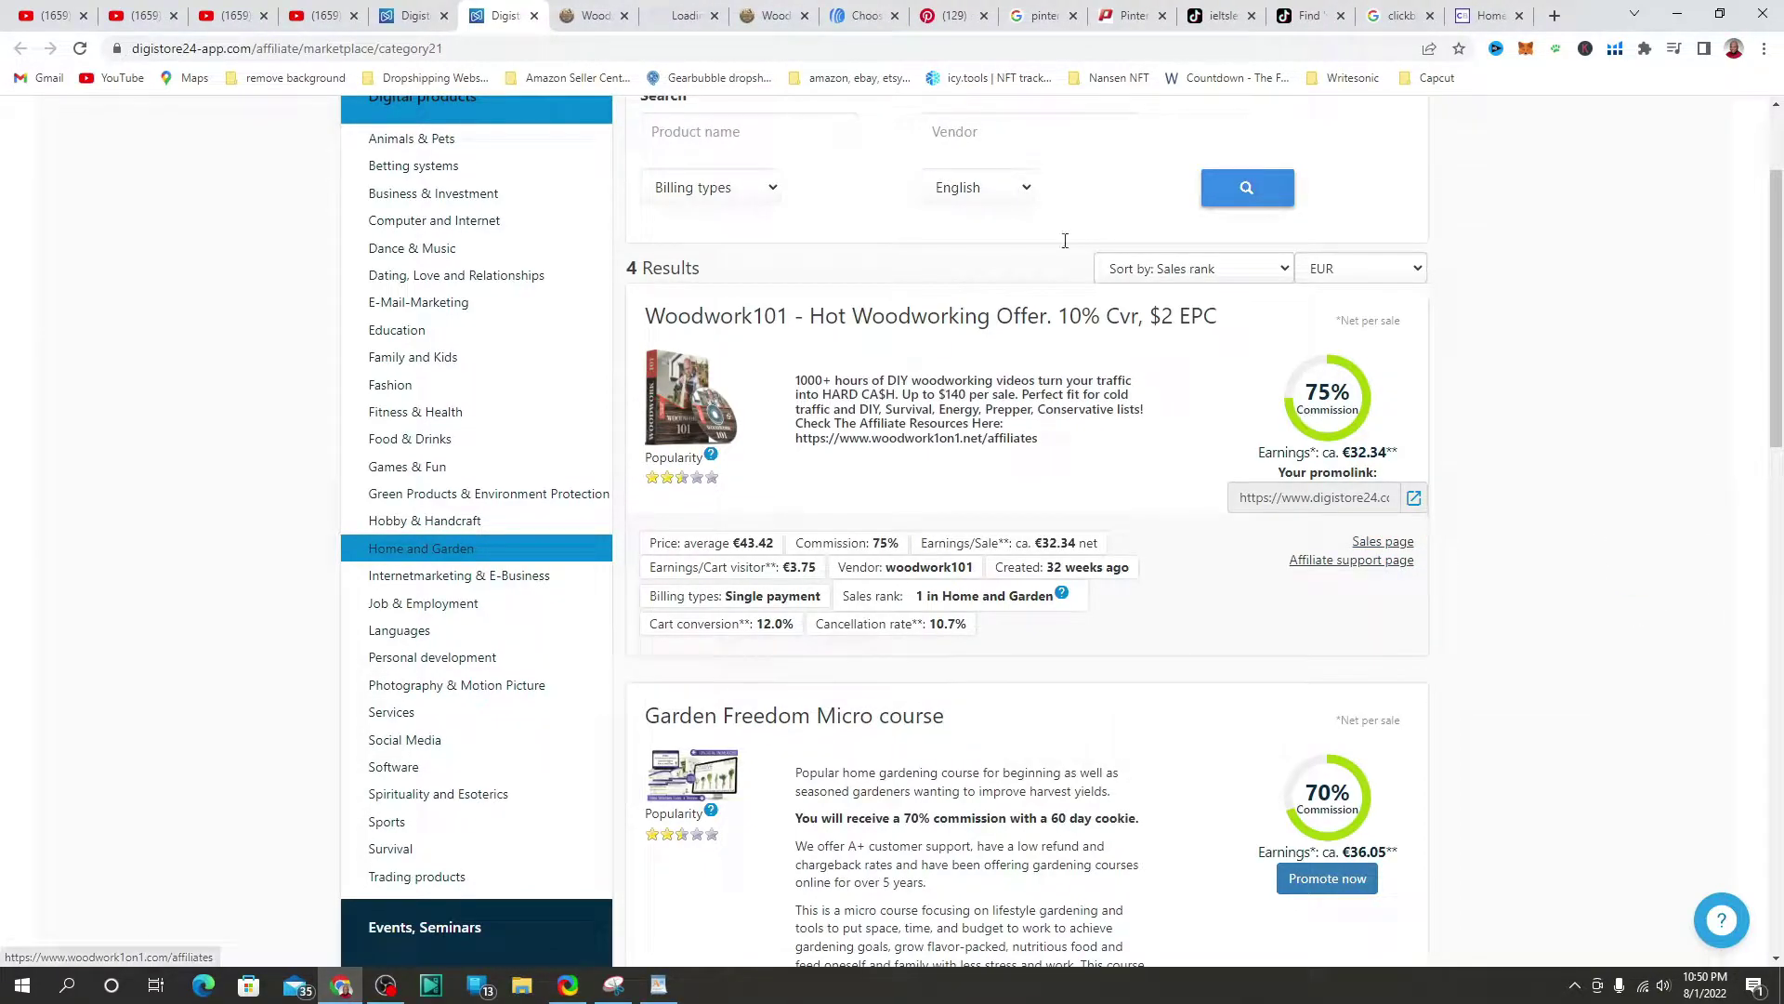
click(683, 16)
click(153, 352)
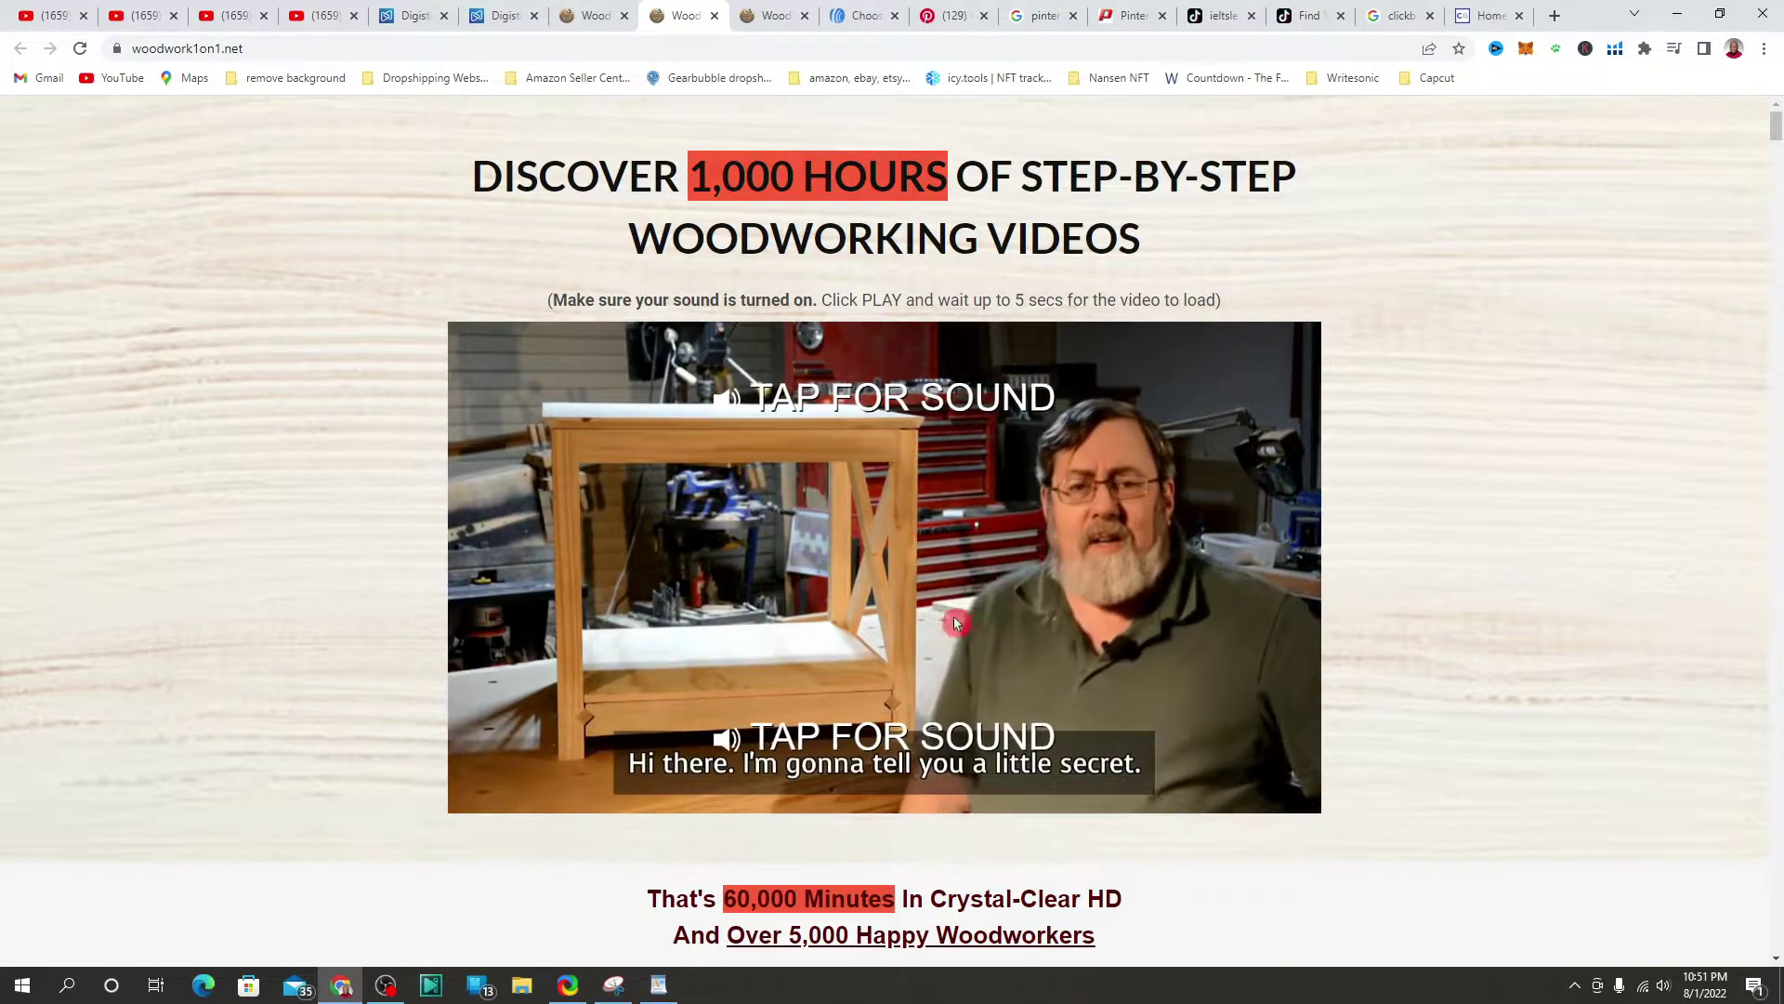
scroll(929, 615, down, 1)
scroll(925, 620, down, 7)
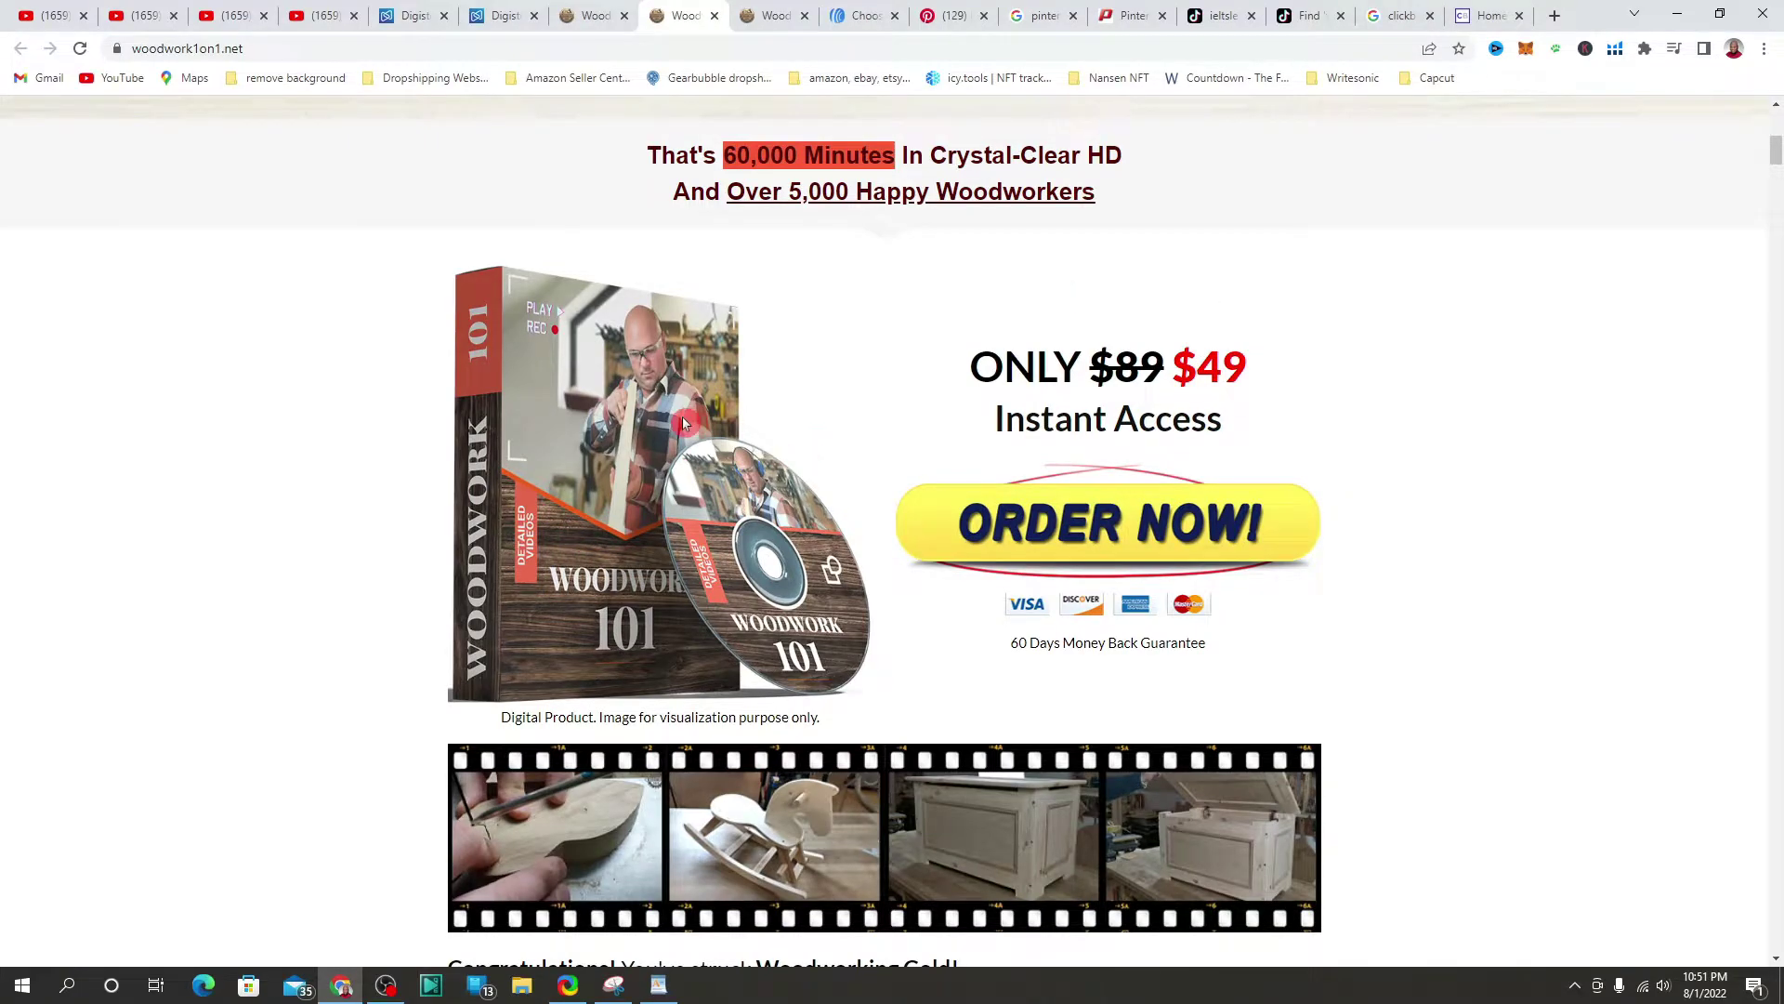
scroll(685, 424, down, 11)
scroll(688, 499, down, 16)
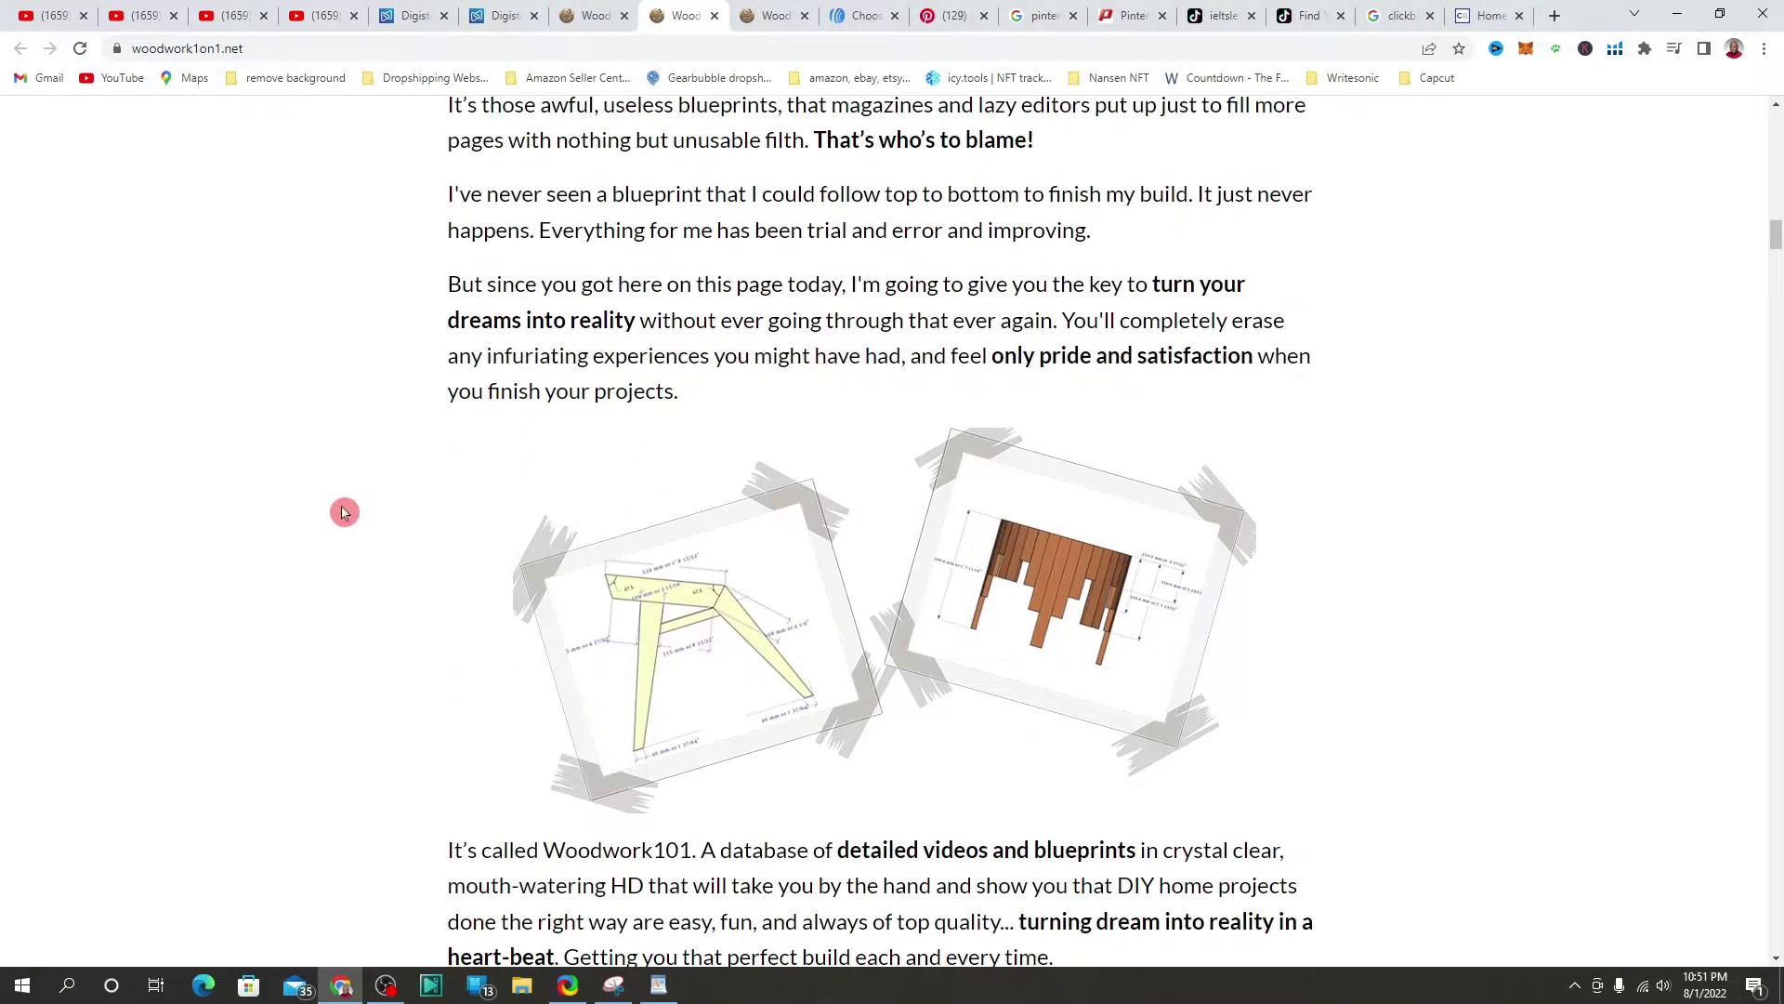
scroll(344, 512, down, 16)
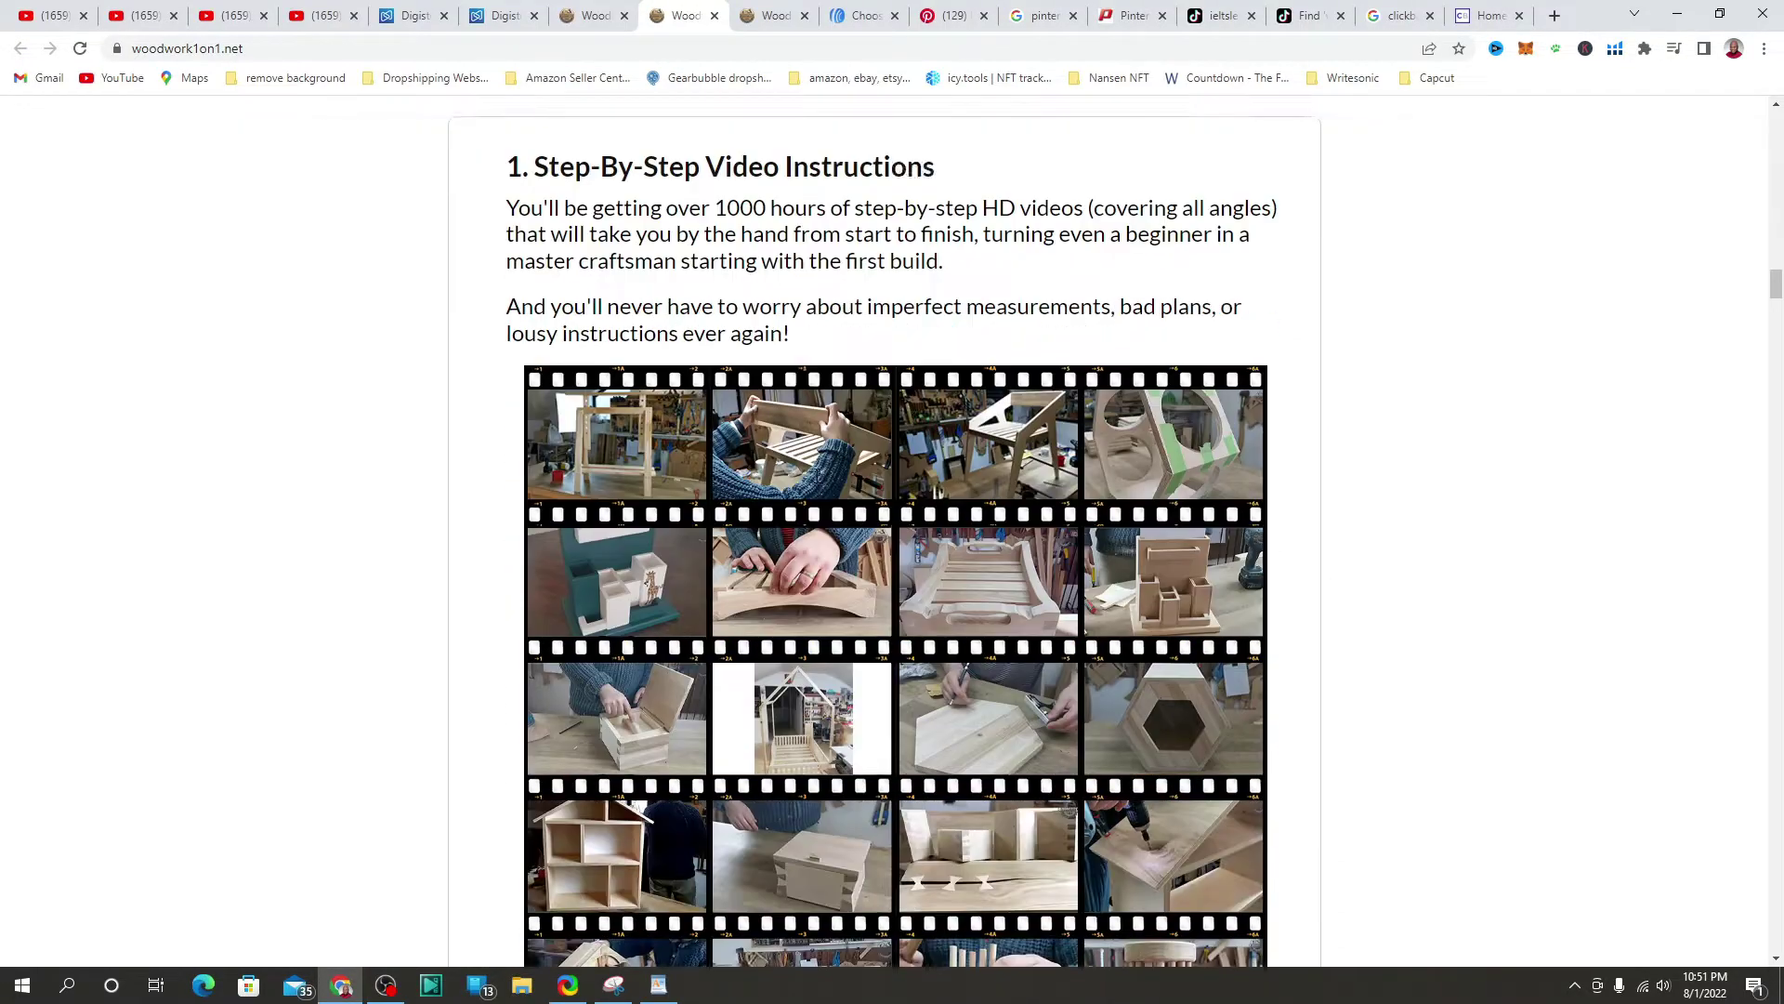
scroll(1016, 450, down, 7)
scroll(883, 554, down, 6)
scroll(1039, 582, up, 4)
Step: Dismiss the Wait! exit popups, review the $49 offer, and return to AWeber's templates
click(1777, 116)
drag(1777, 288, 1776, 102)
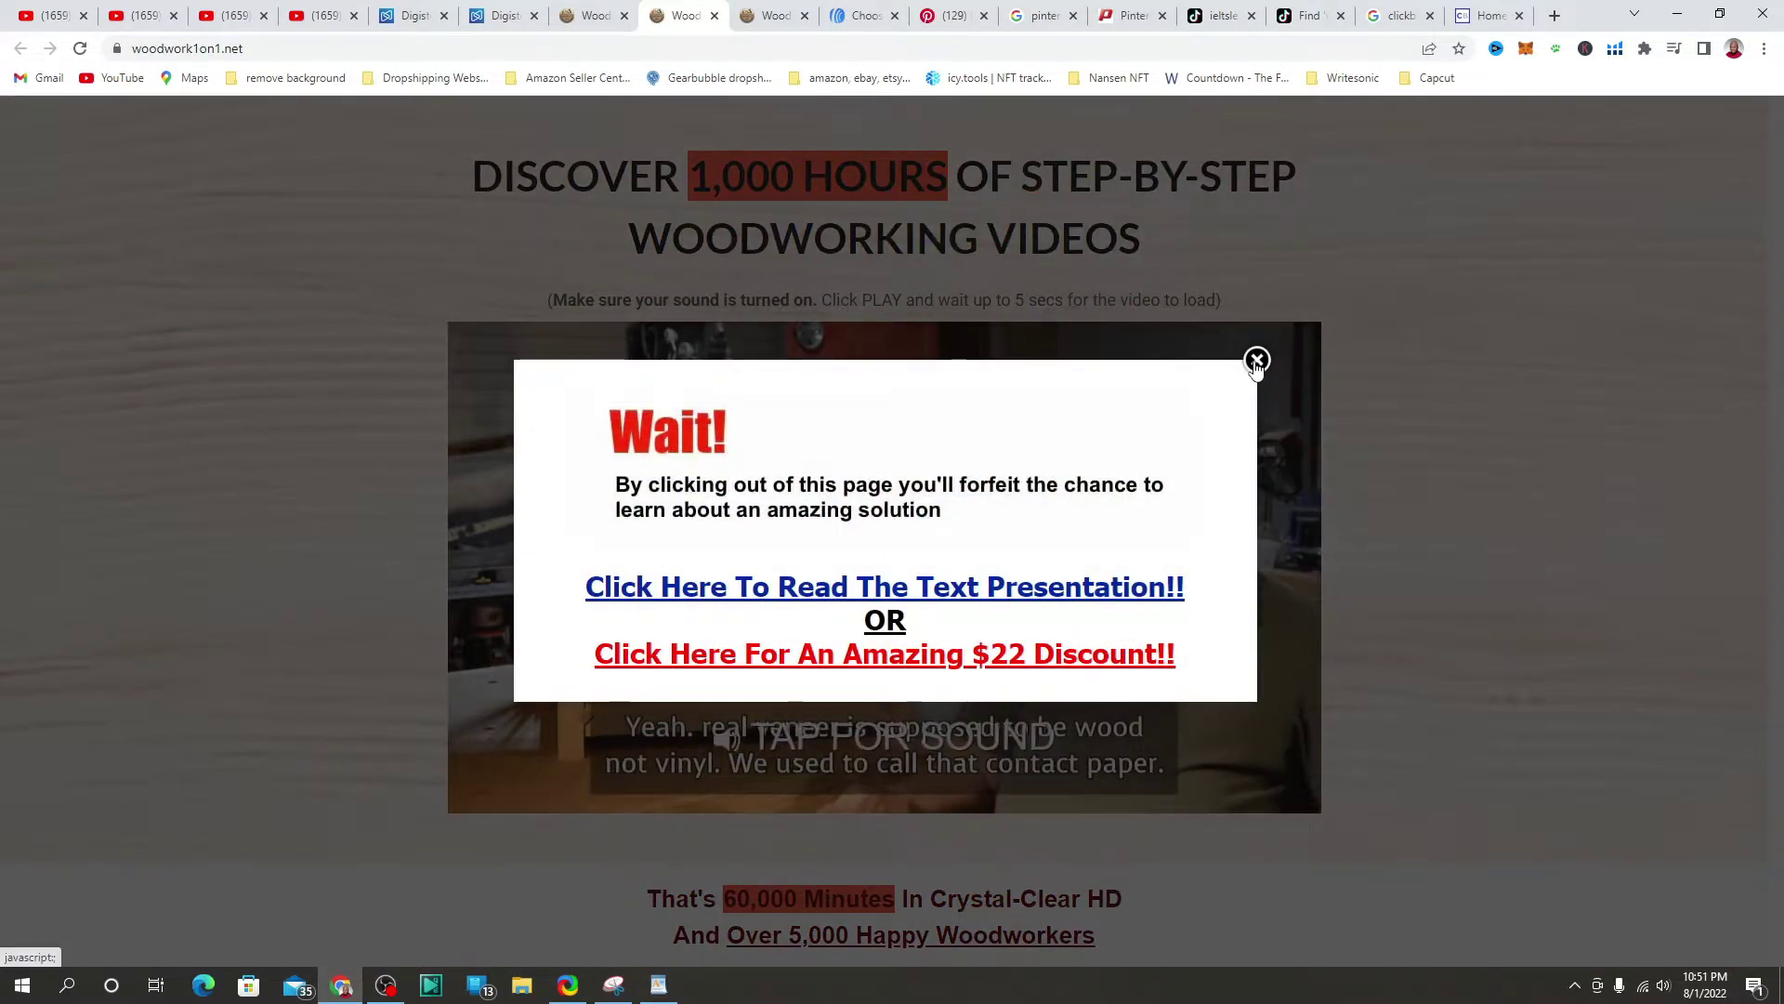
click(1255, 362)
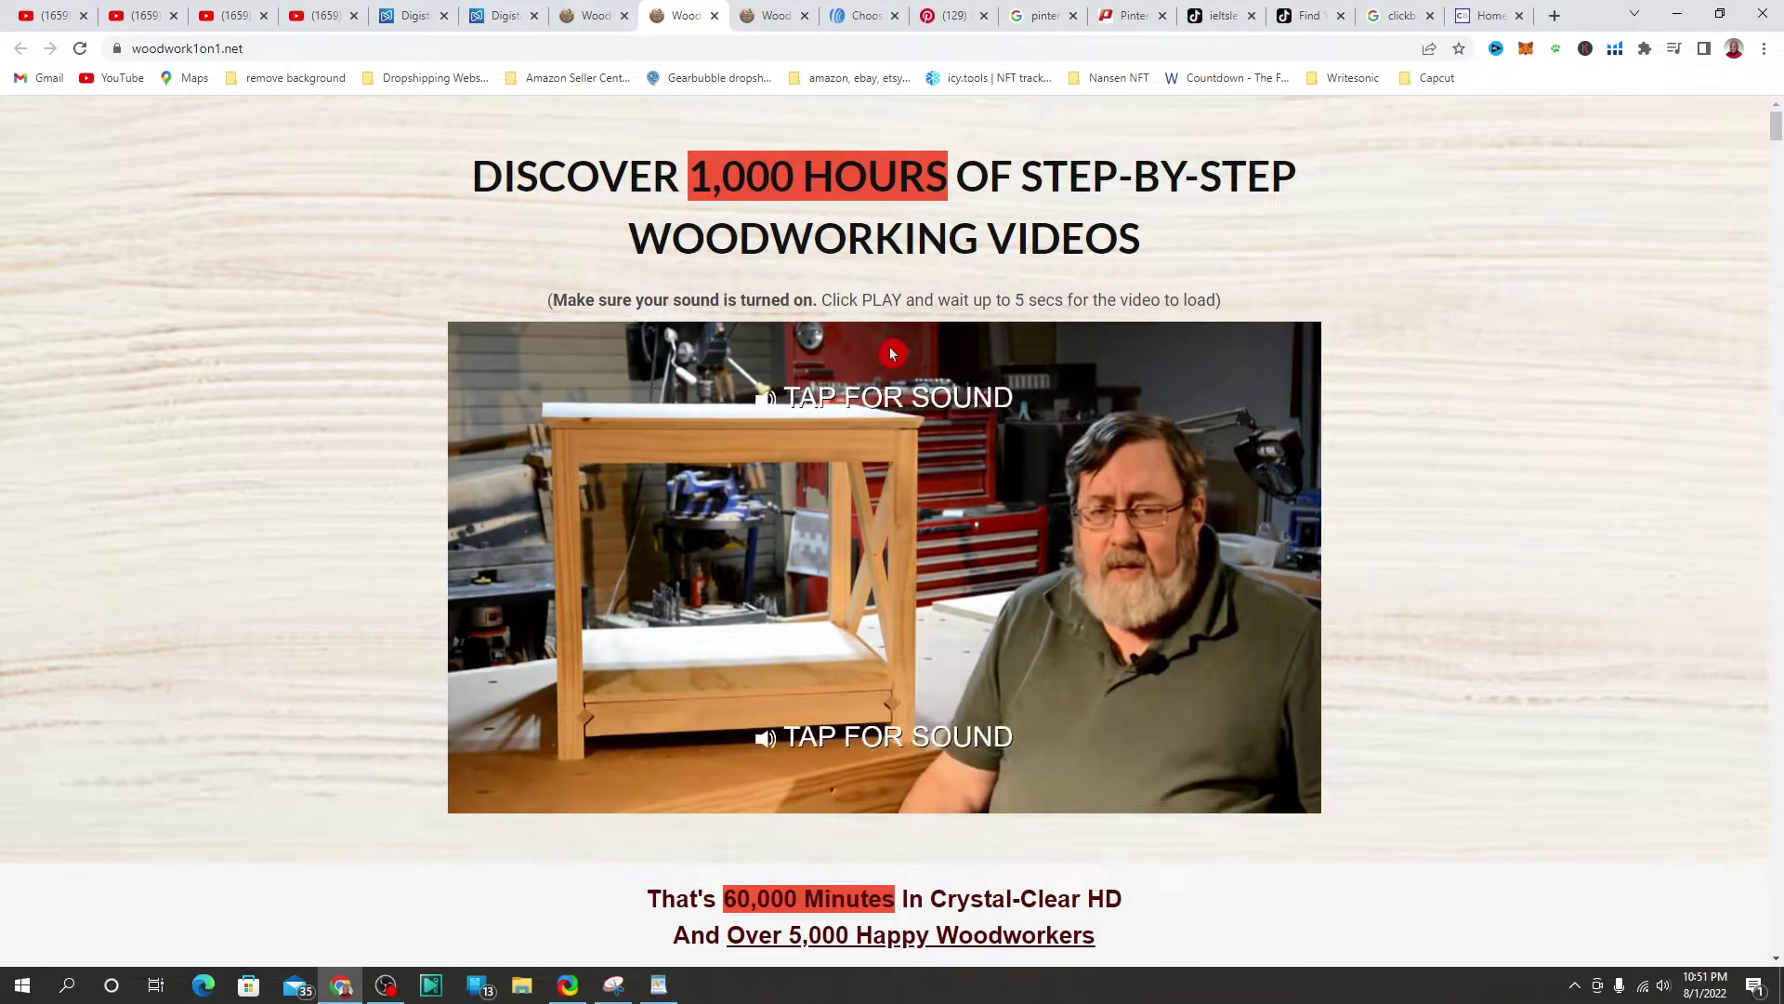
scroll(900, 338, down, 3)
scroll(901, 338, up, 3)
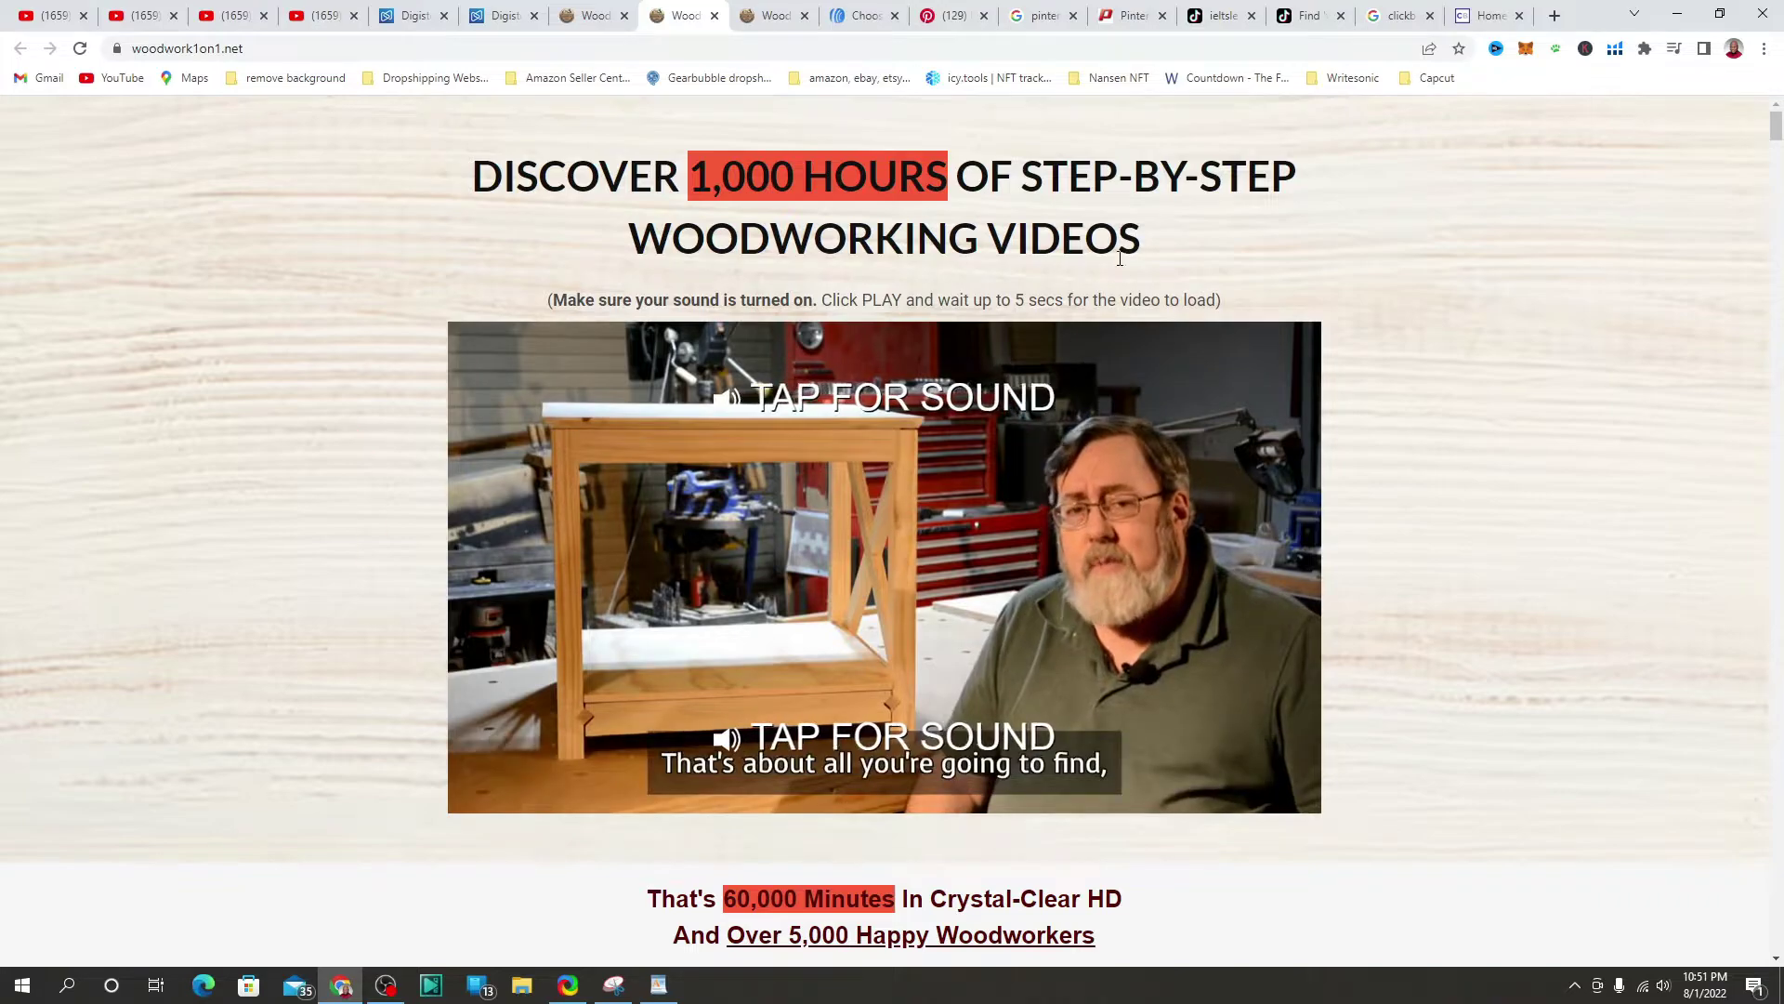
click(272, 373)
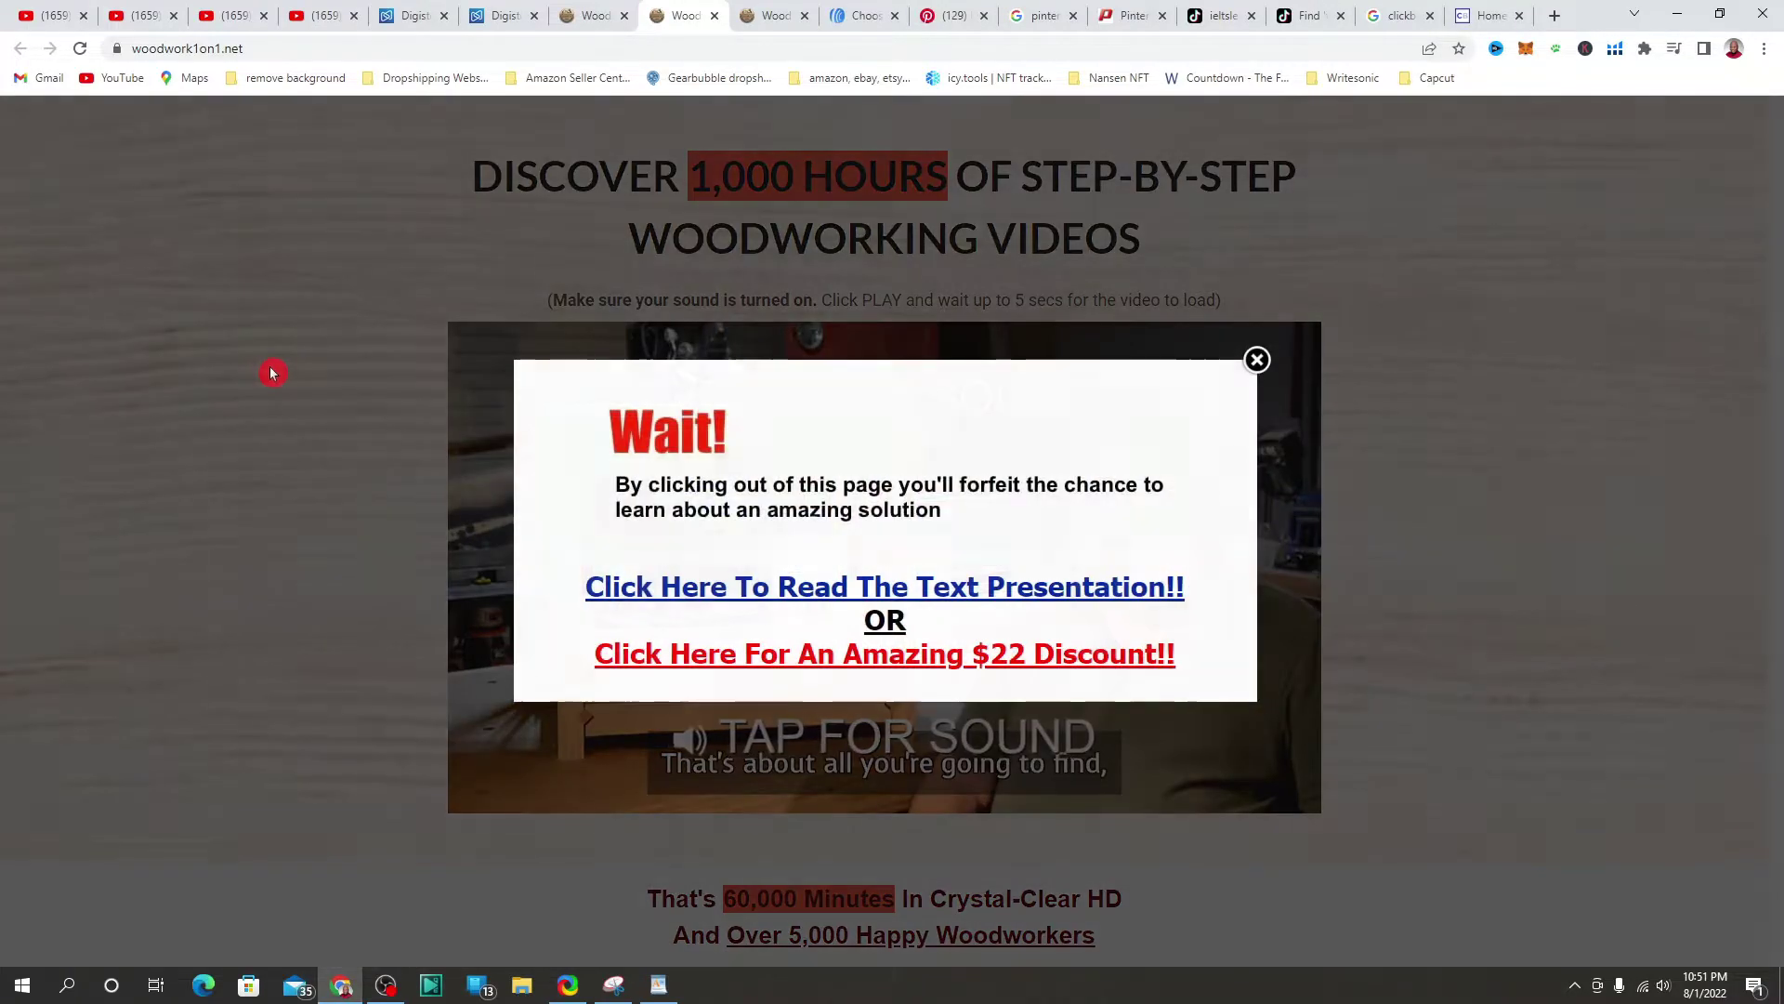
click(1257, 360)
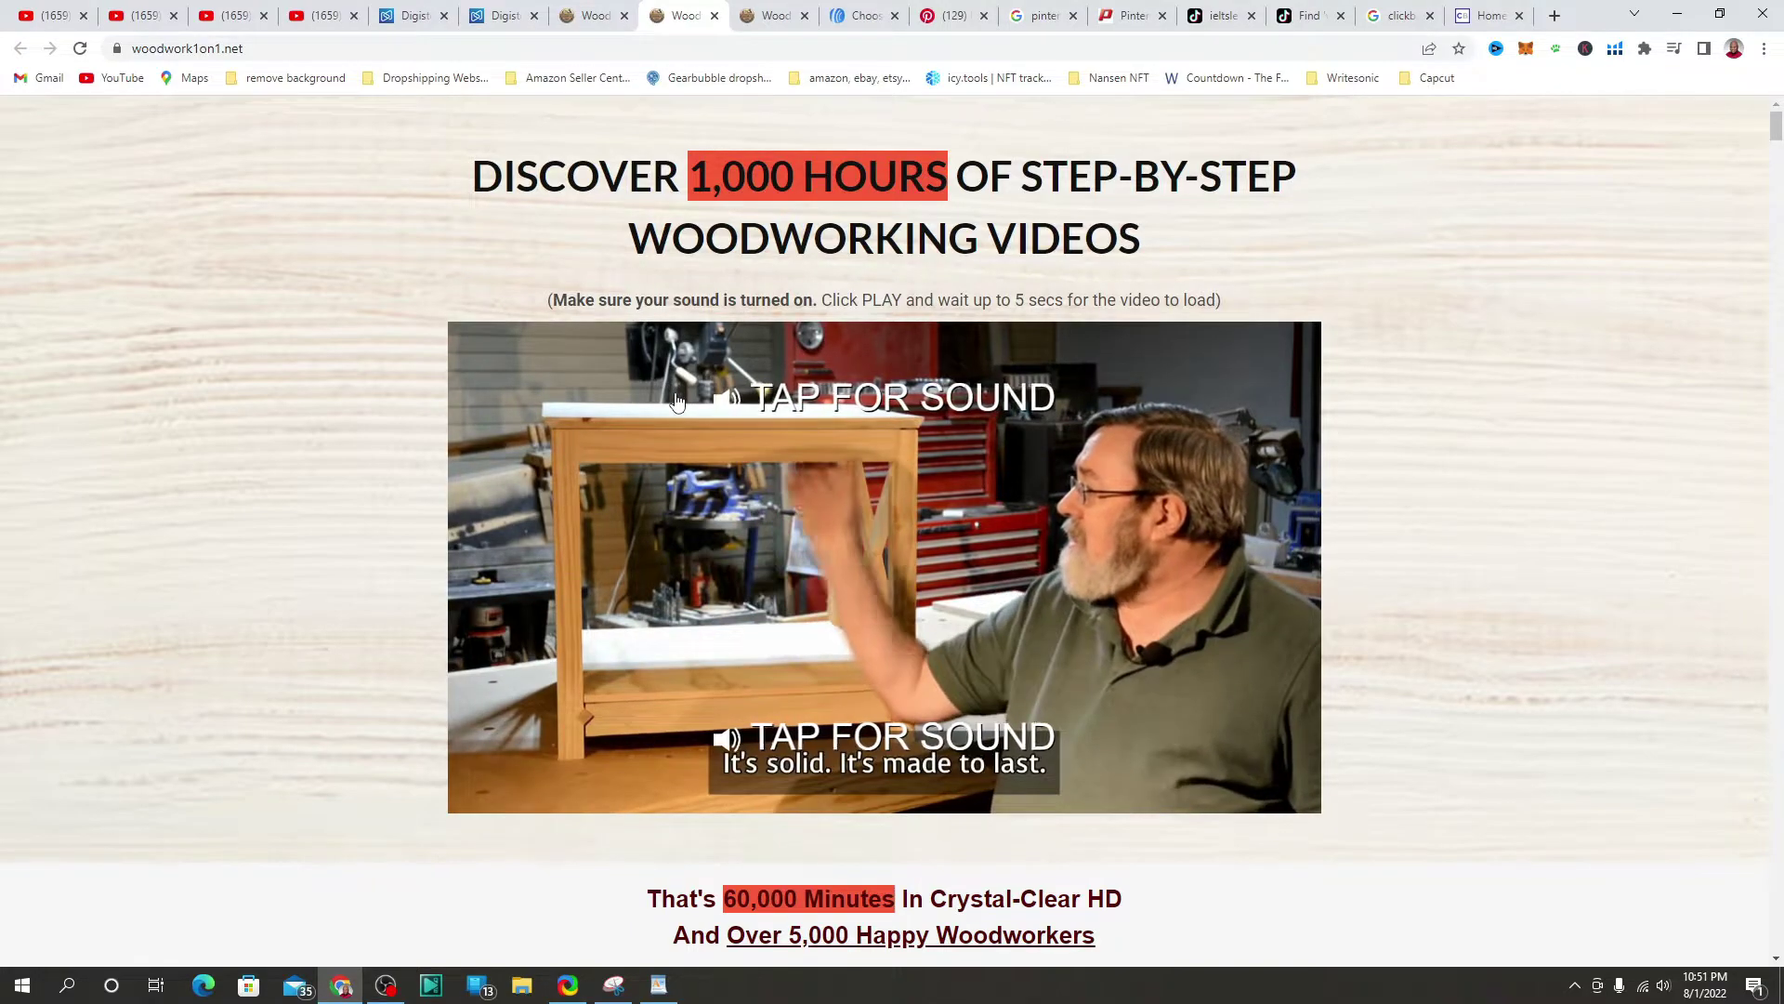
scroll(589, 317, down, 3)
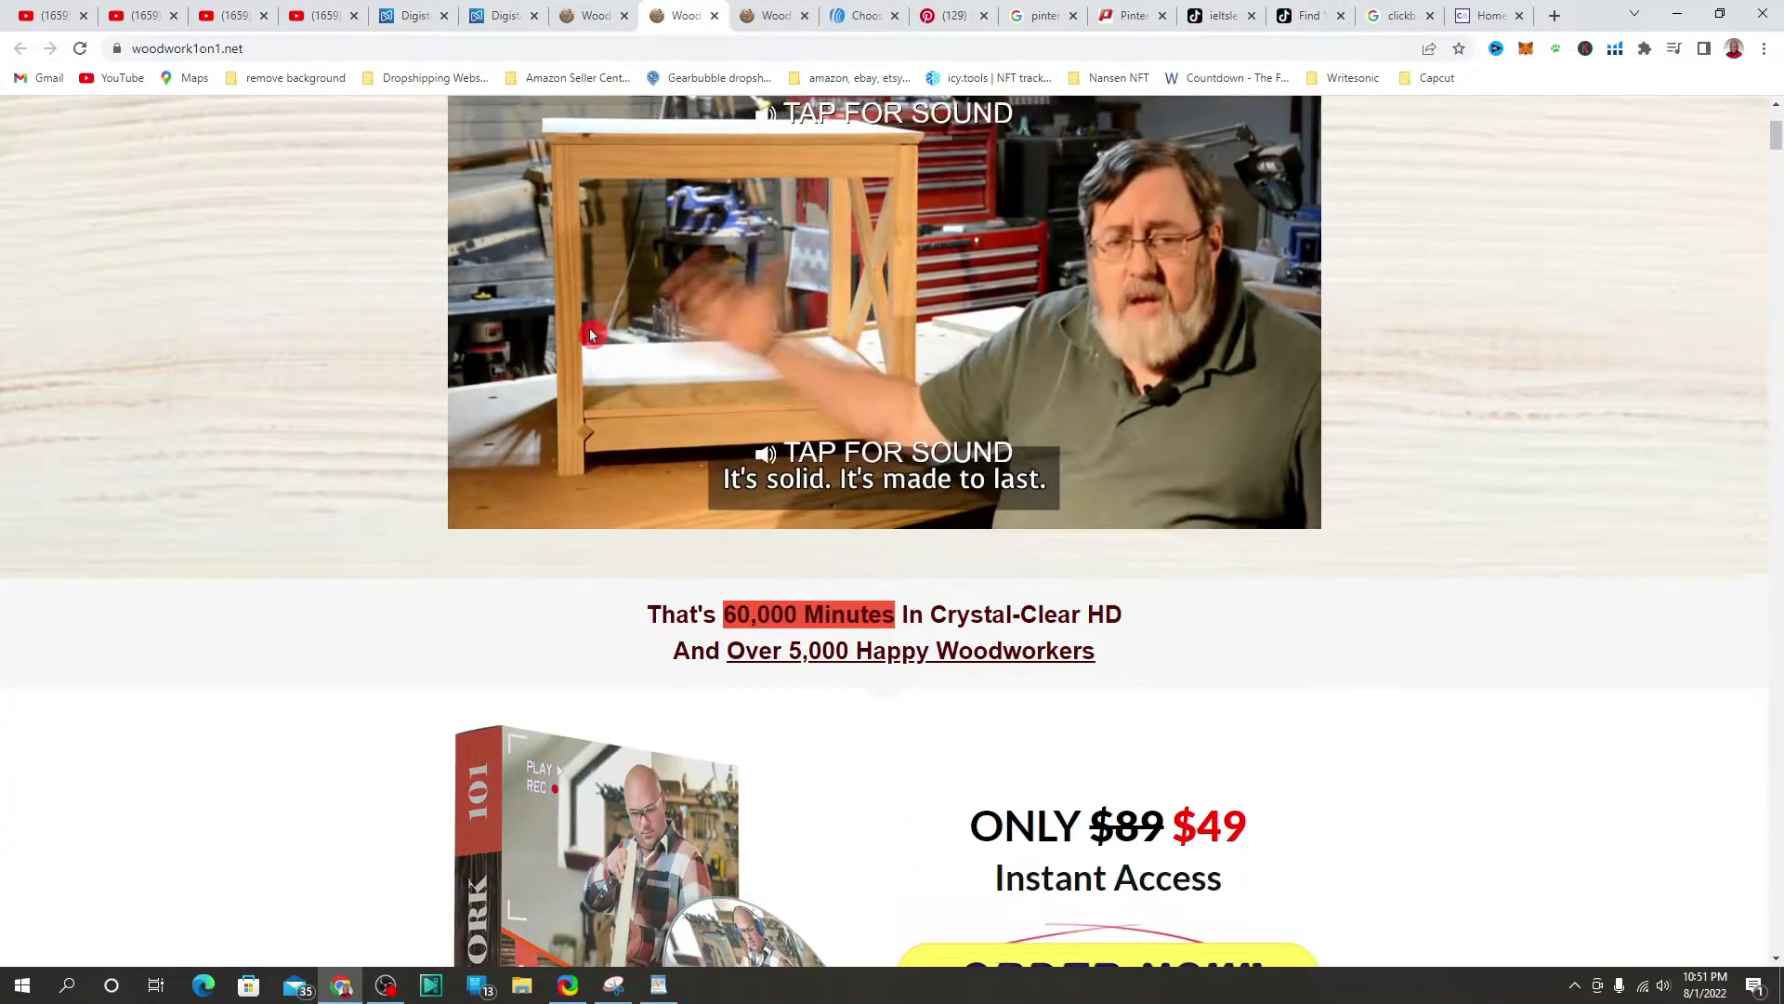
scroll(591, 335, down, 3)
scroll(572, 465, down, 2)
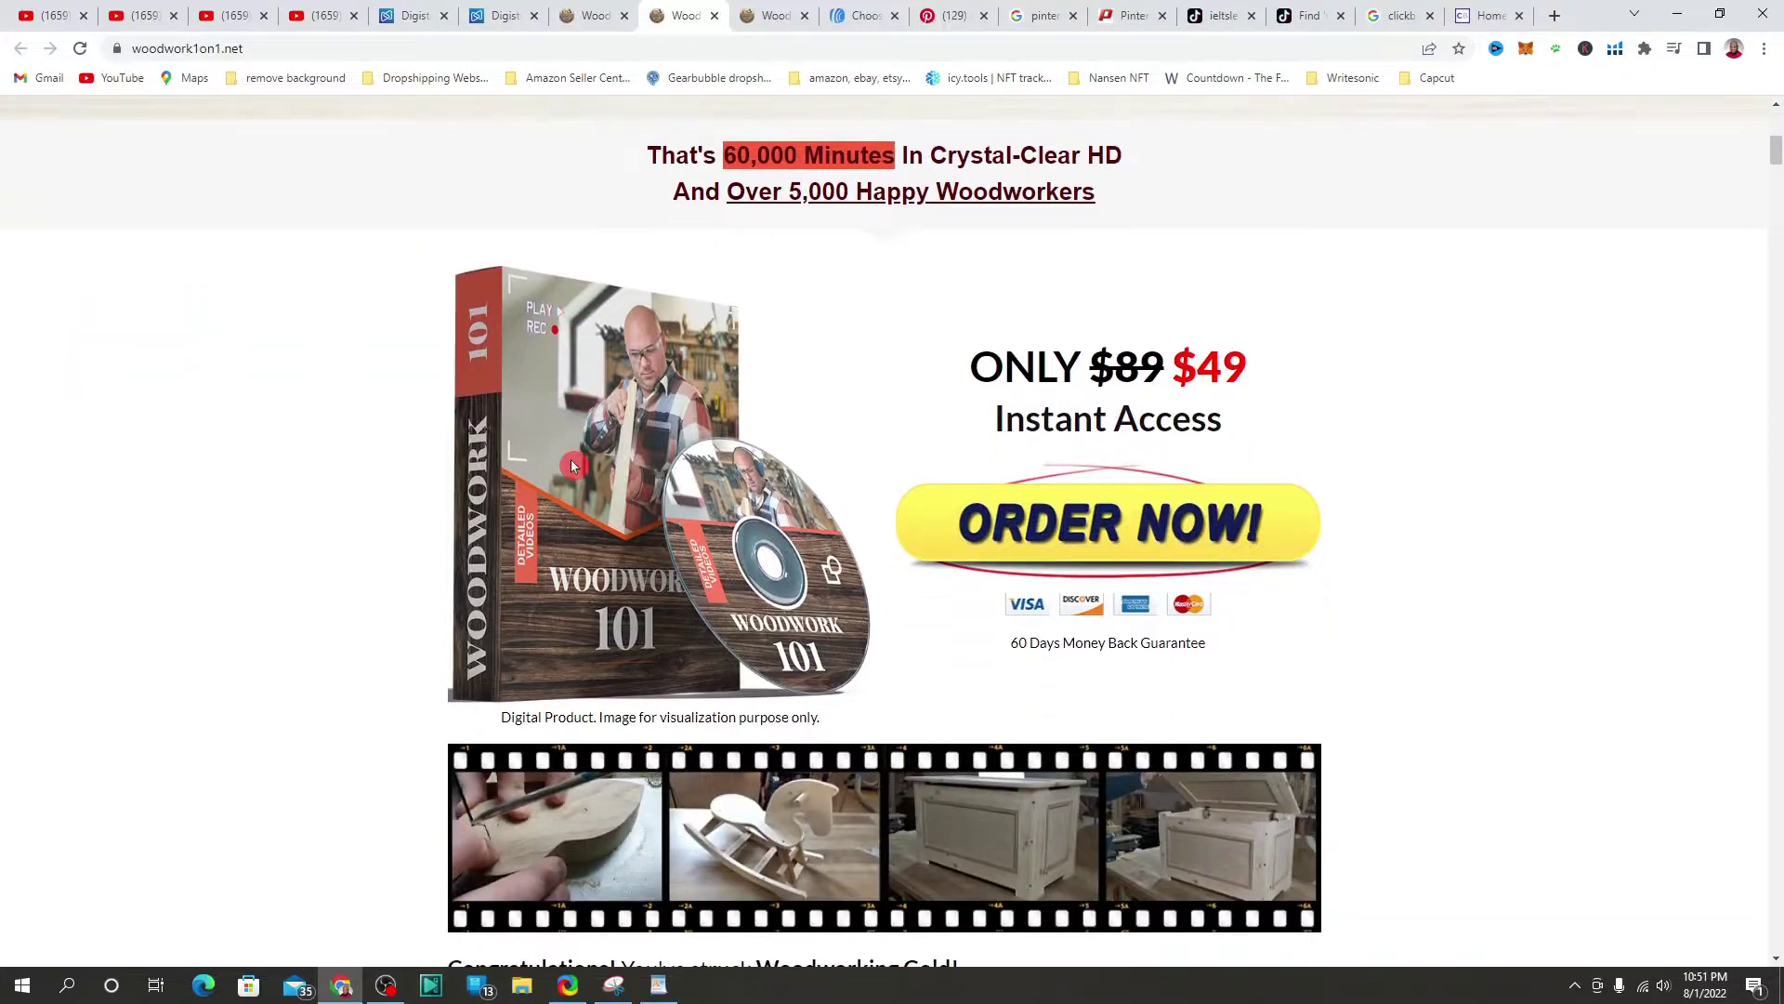
scroll(572, 466, down, 2)
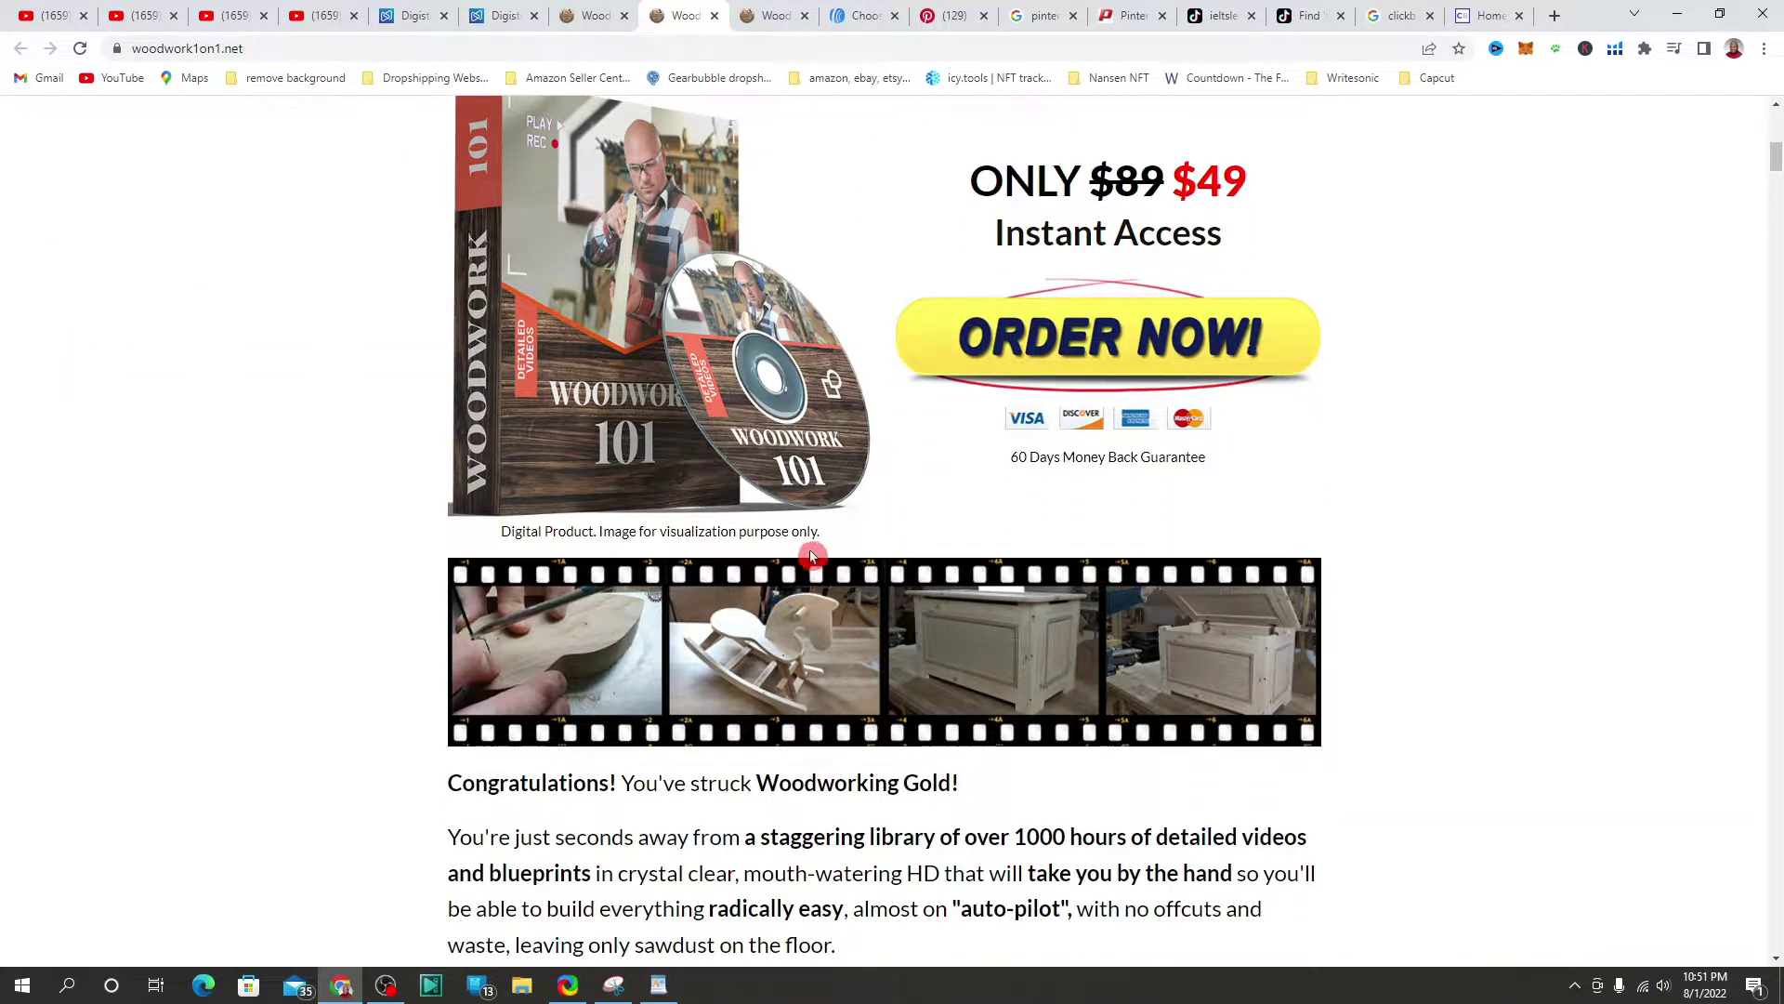
scroll(808, 556, up, 3)
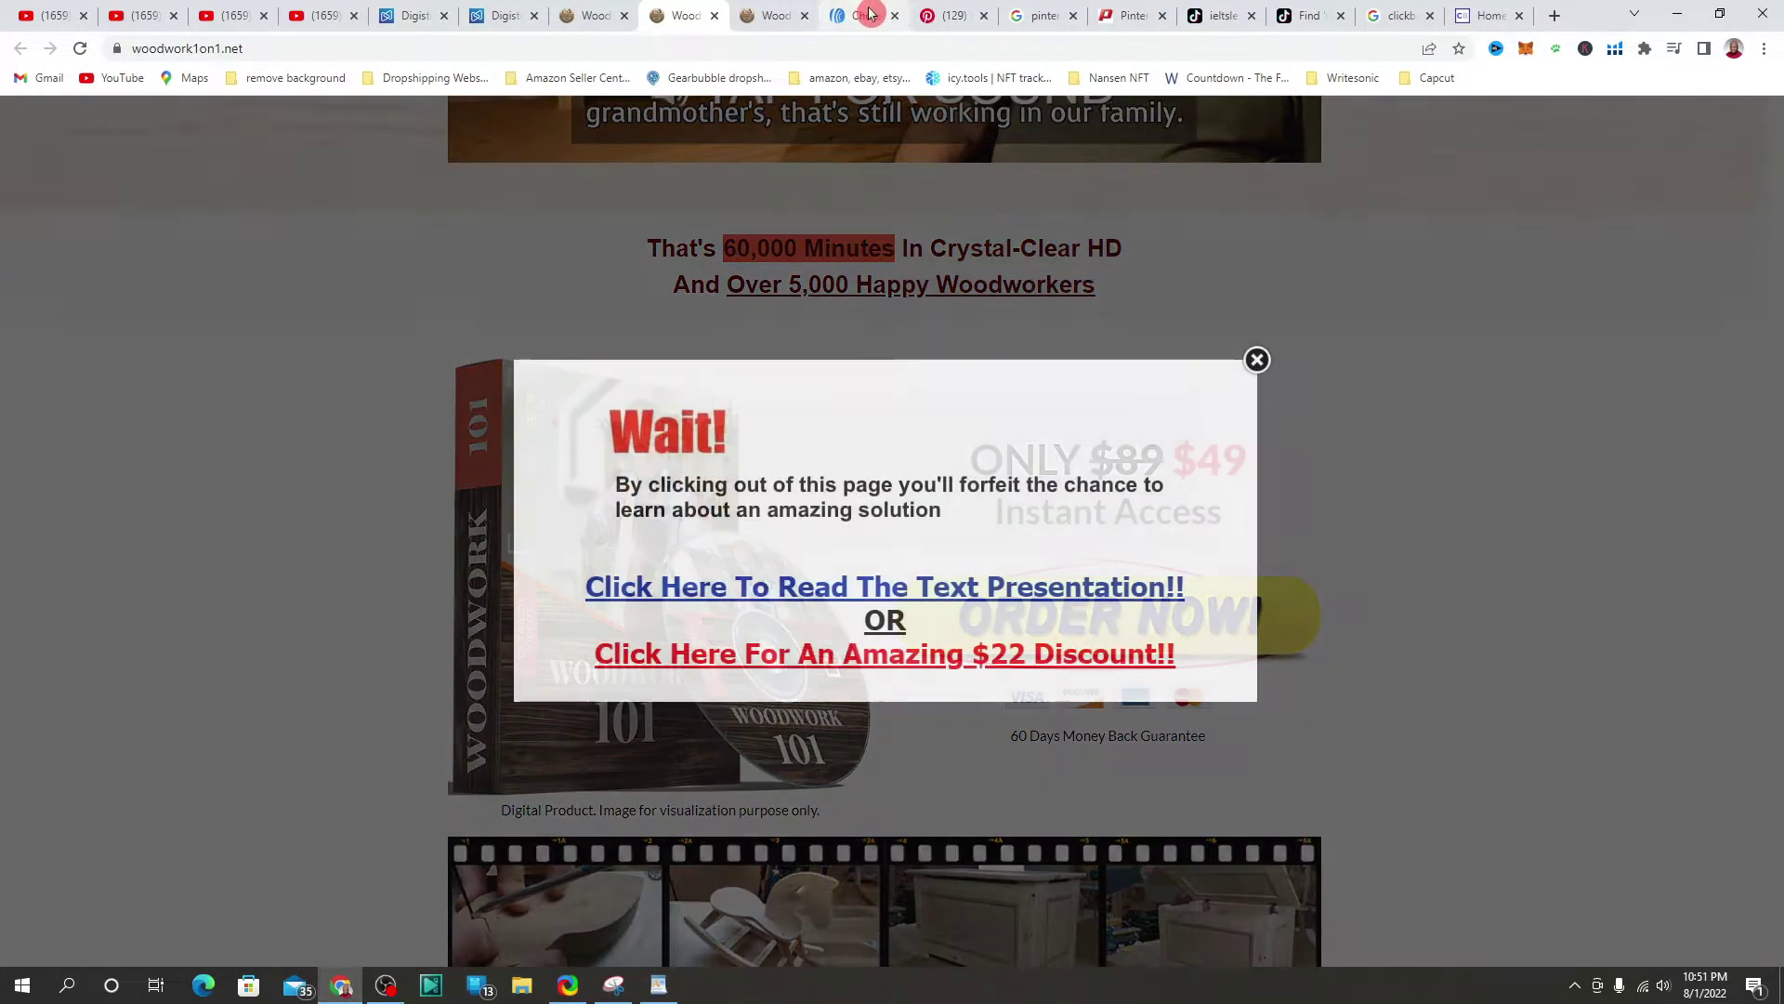
click(864, 14)
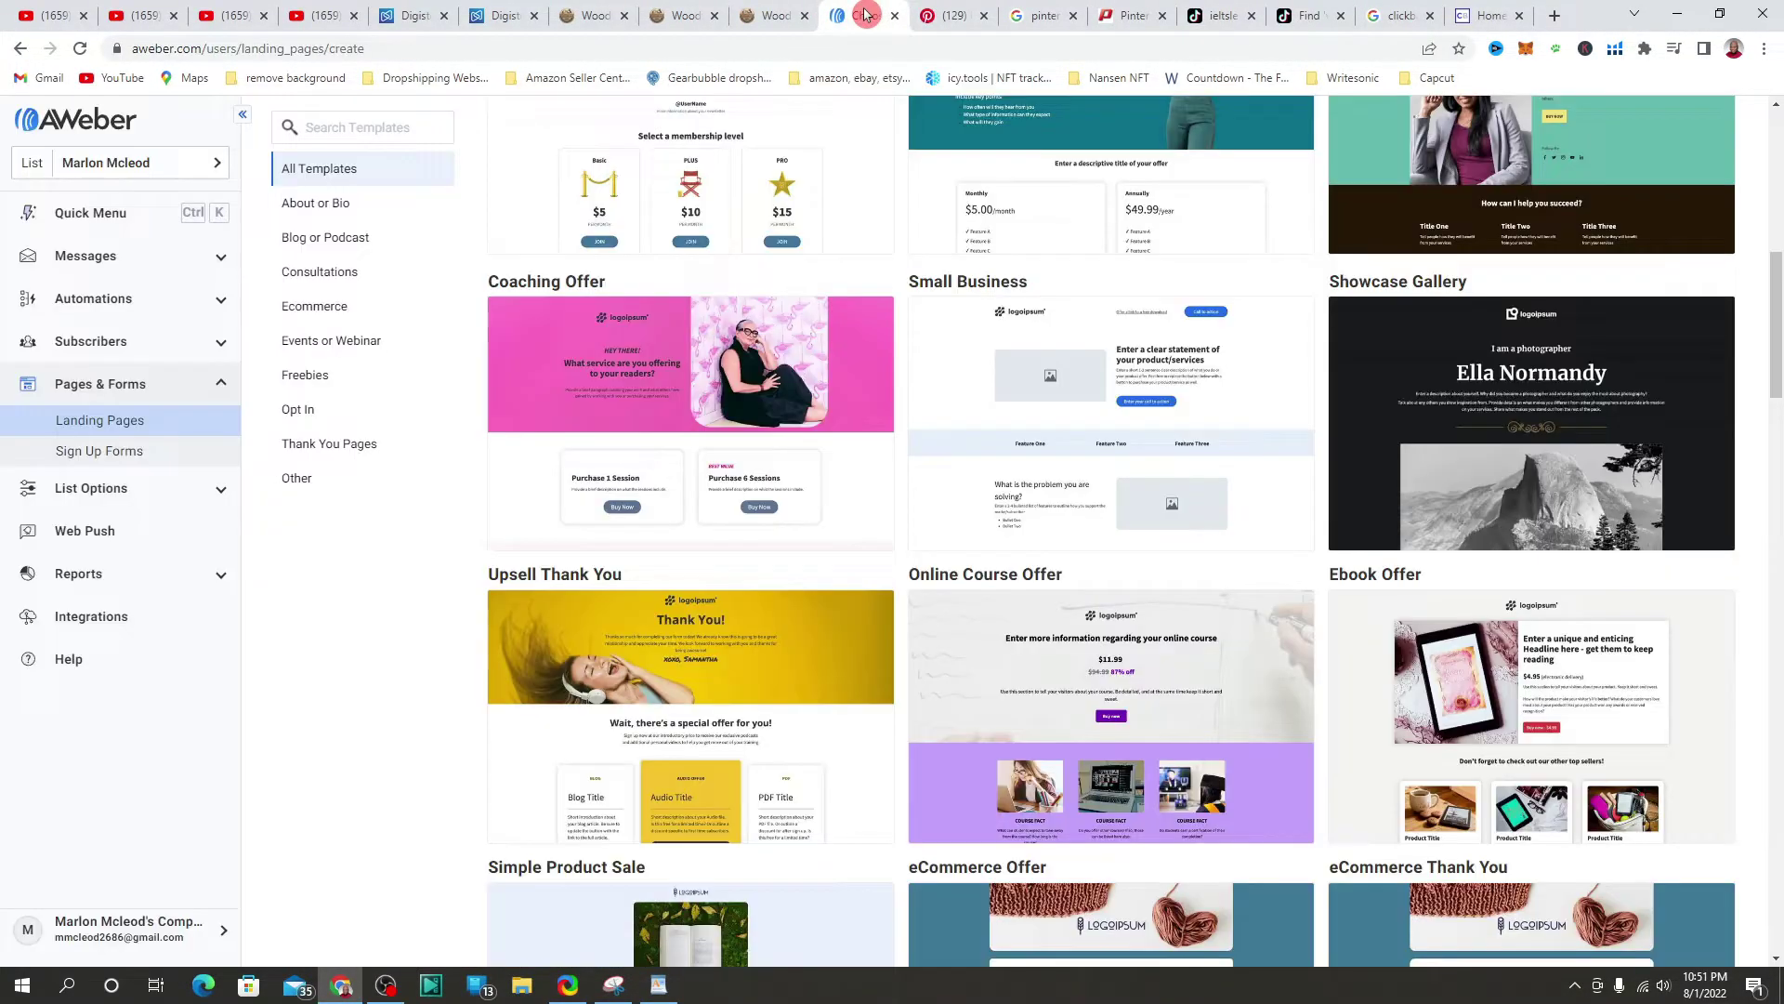
Step: Scroll through the Choose a Template gallery of landing-page designs
scroll(548, 381, up, 9)
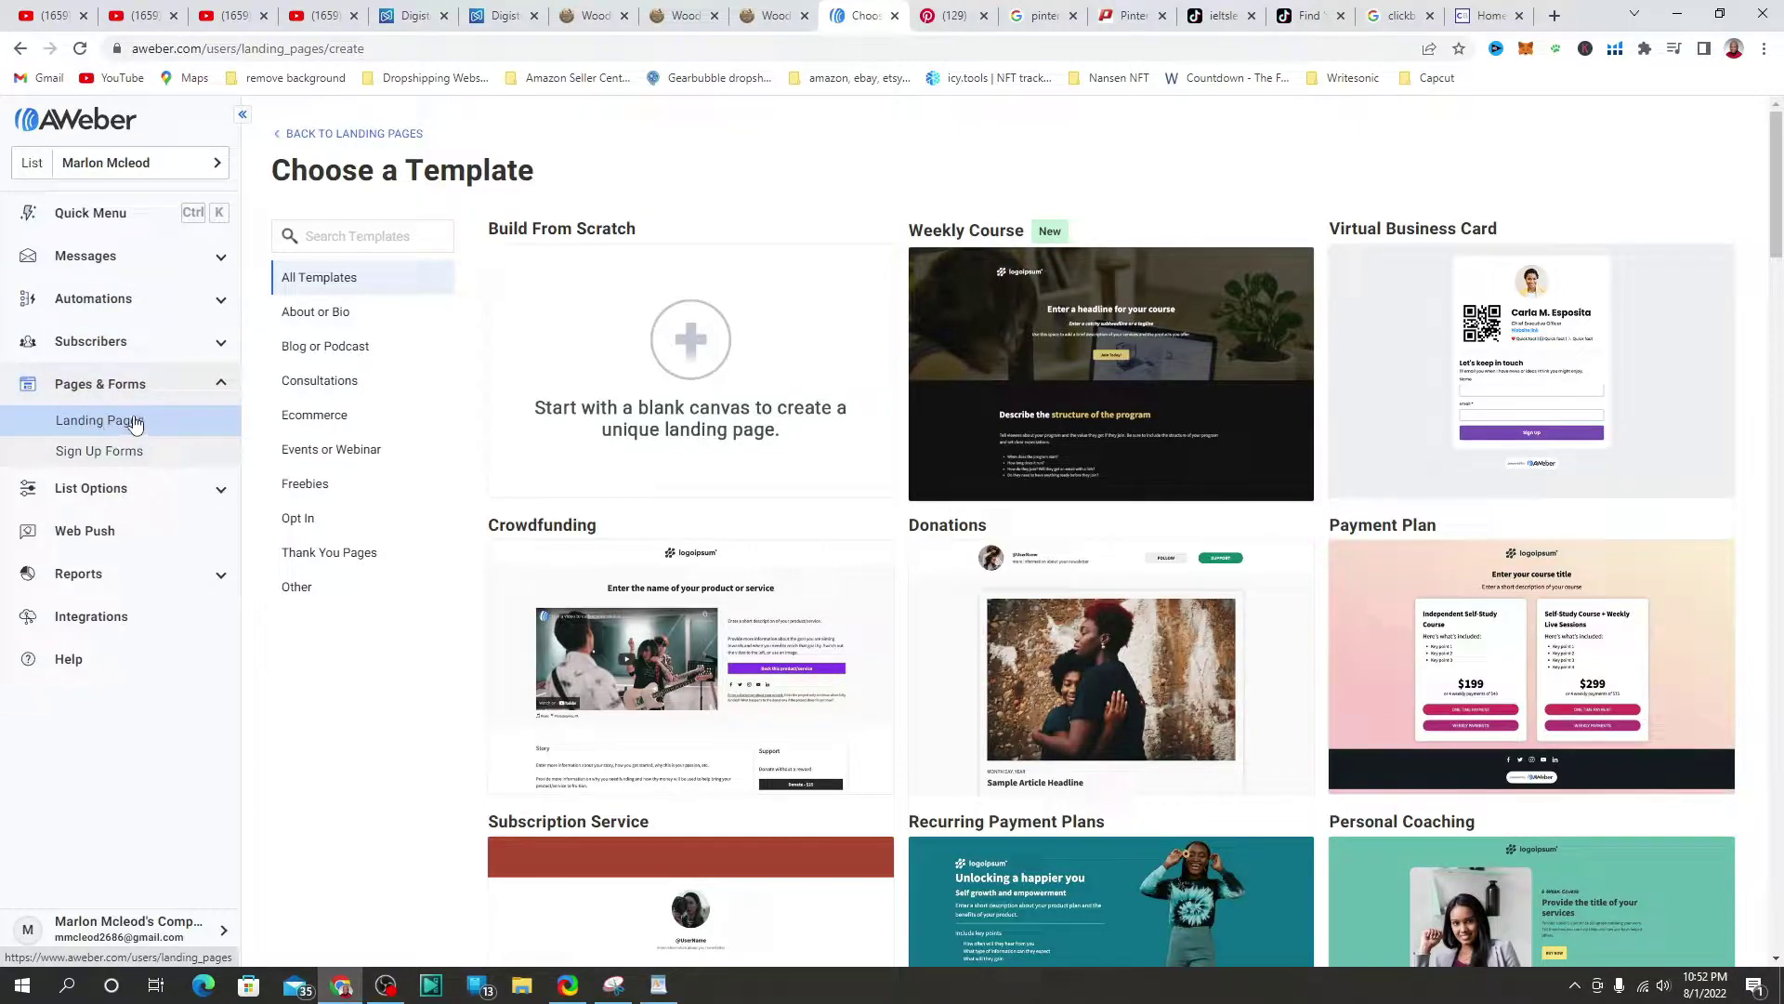
scroll(397, 413, down, 2)
scroll(397, 413, up, 2)
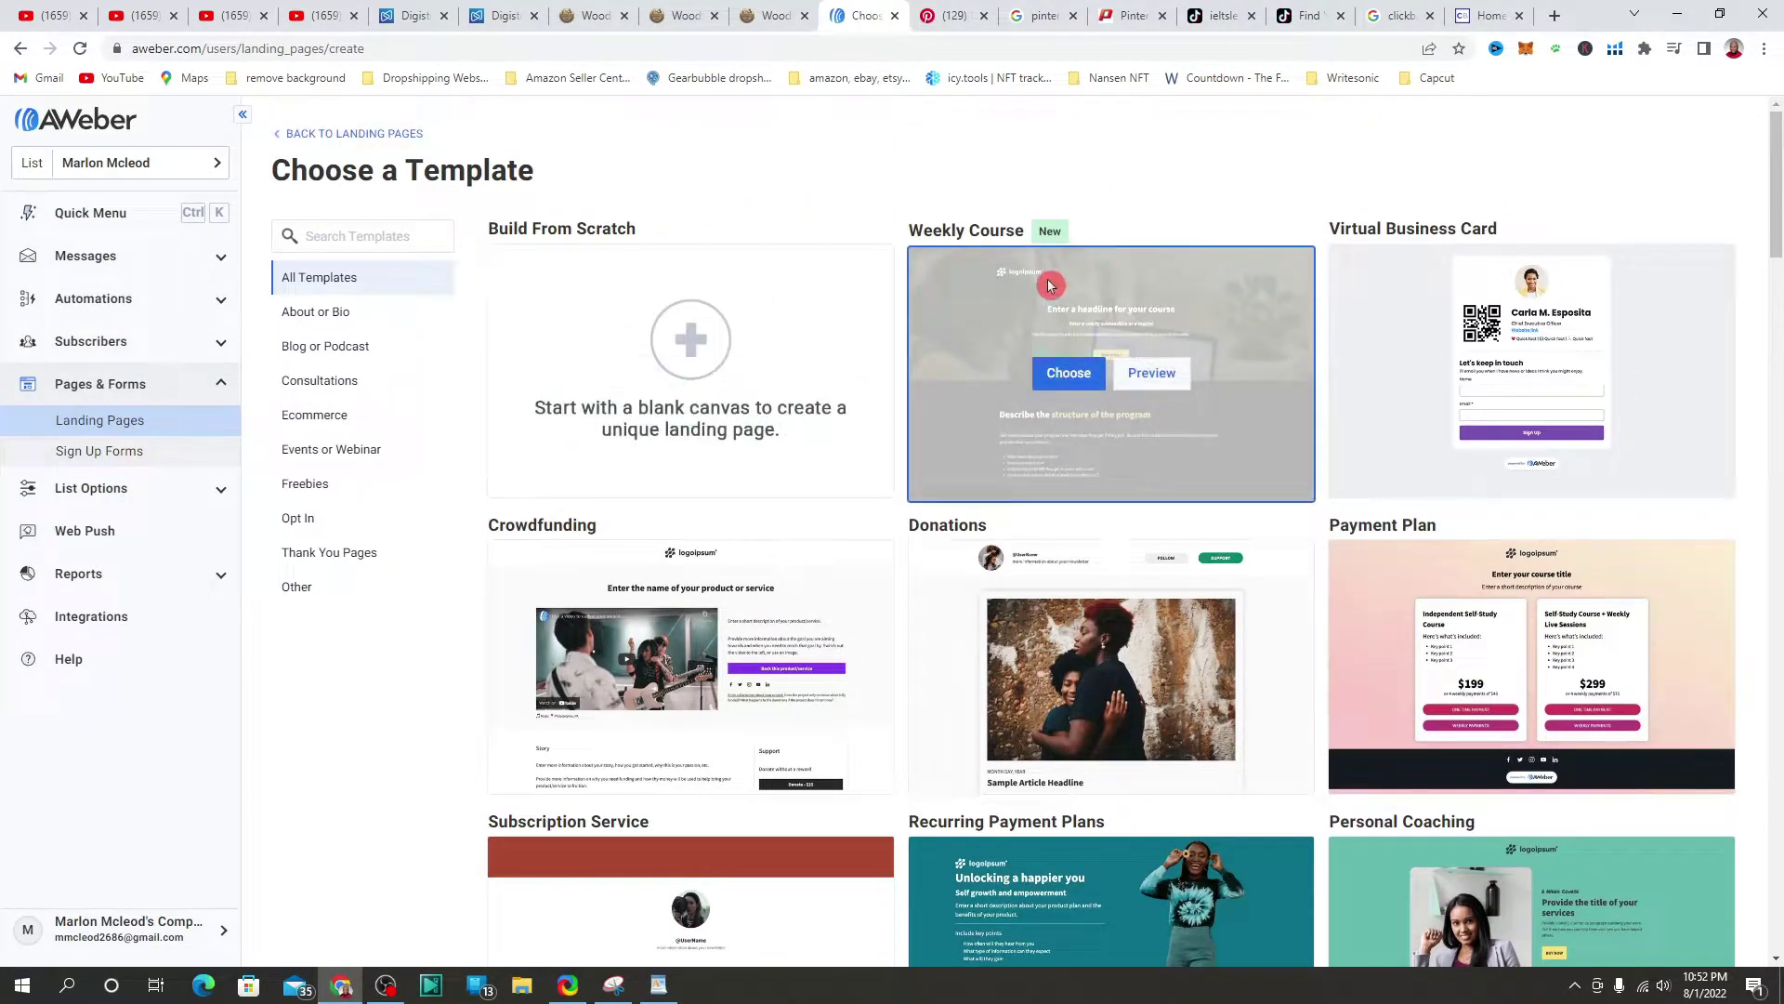
scroll(1263, 771, down, 6)
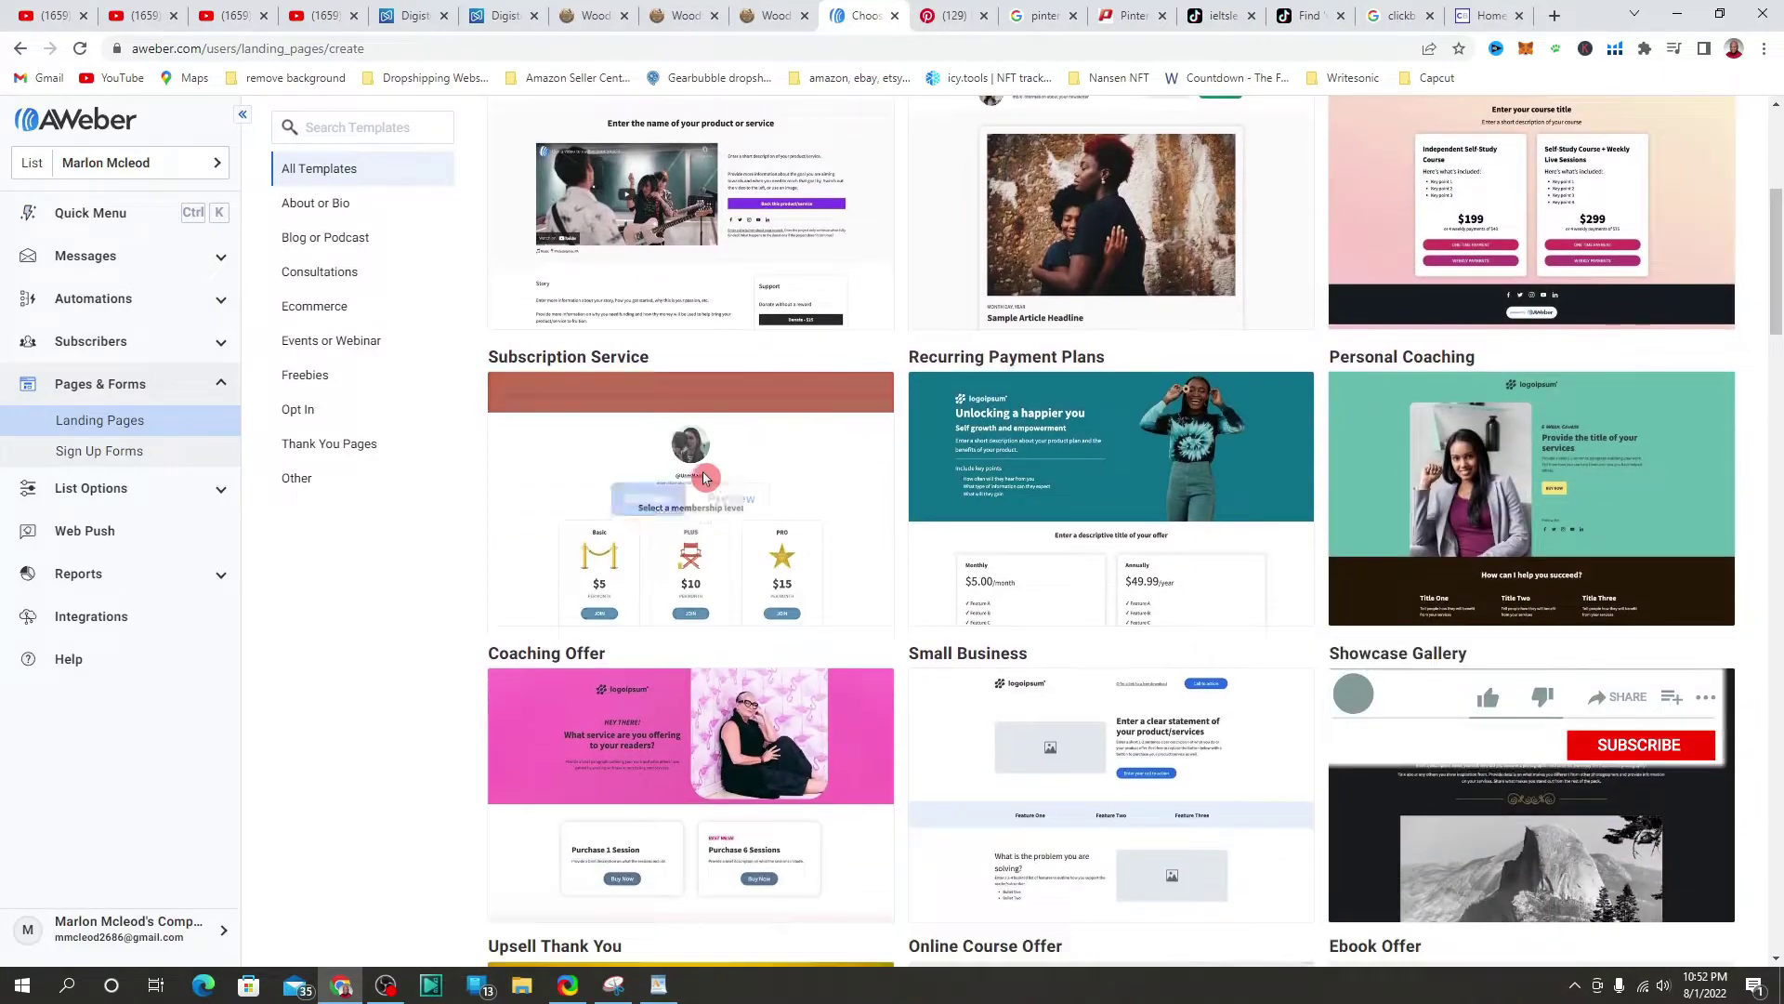
scroll(1156, 482, down, 5)
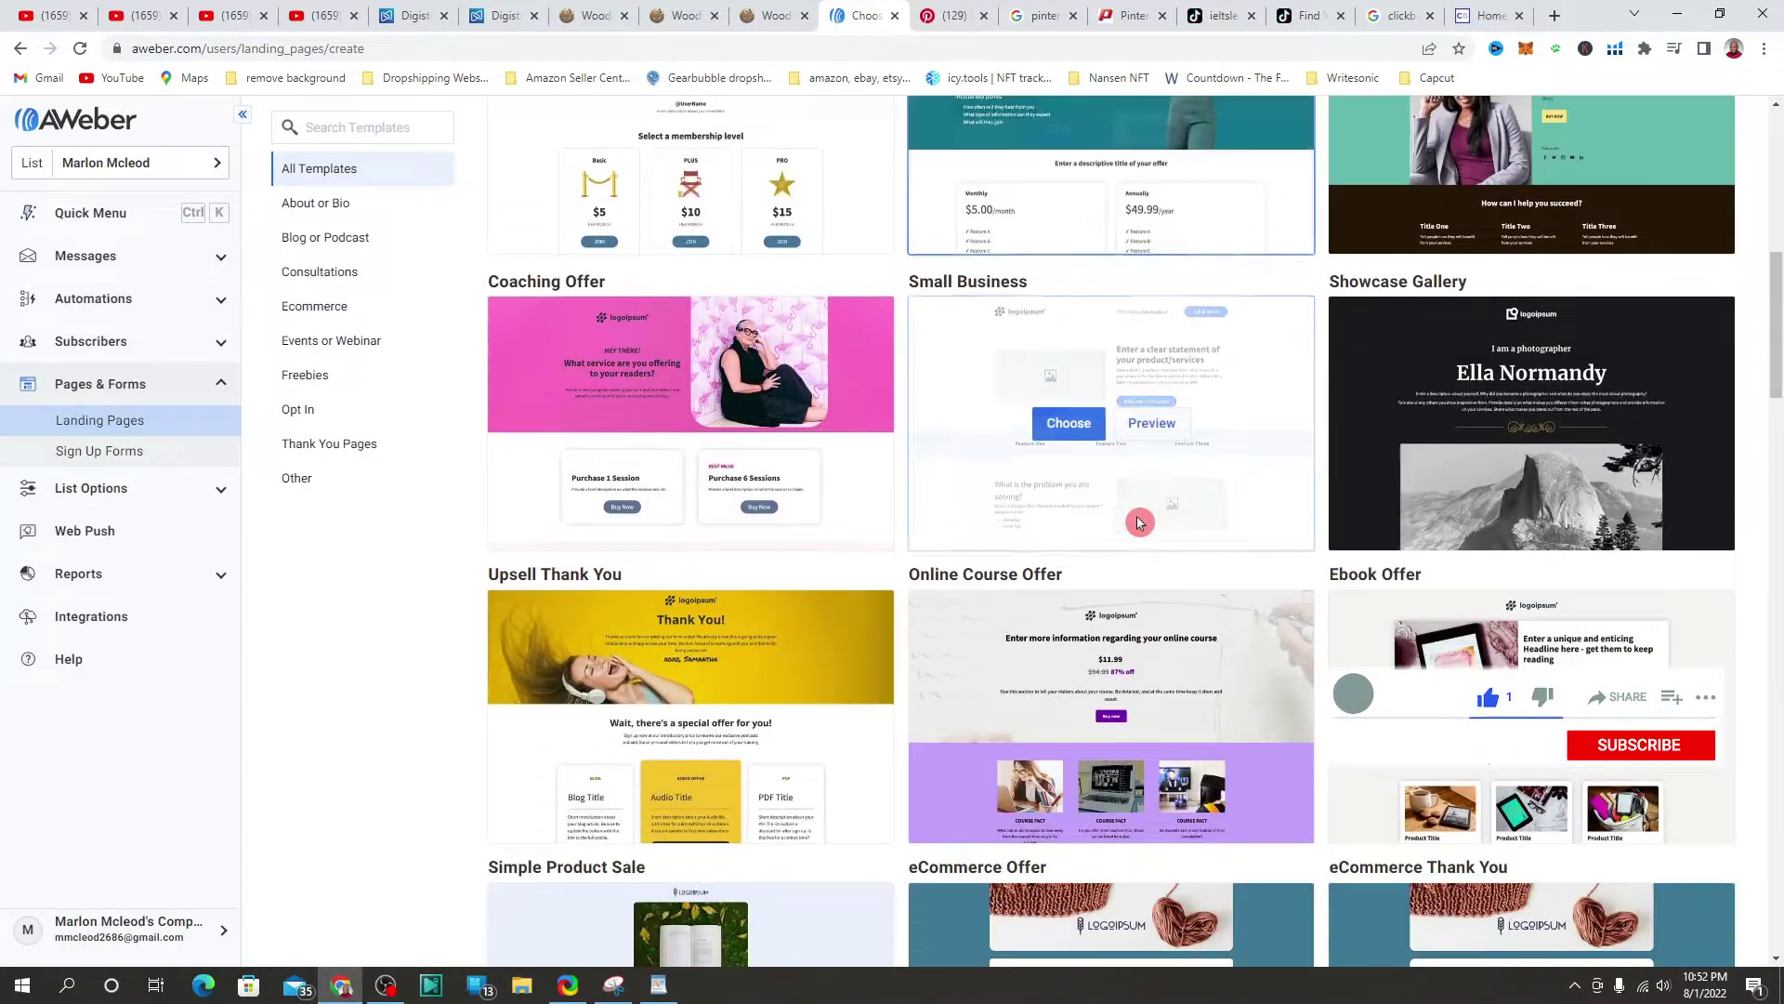
scroll(848, 486, down, 2)
scroll(846, 484, down, 4)
scroll(846, 484, up, 17)
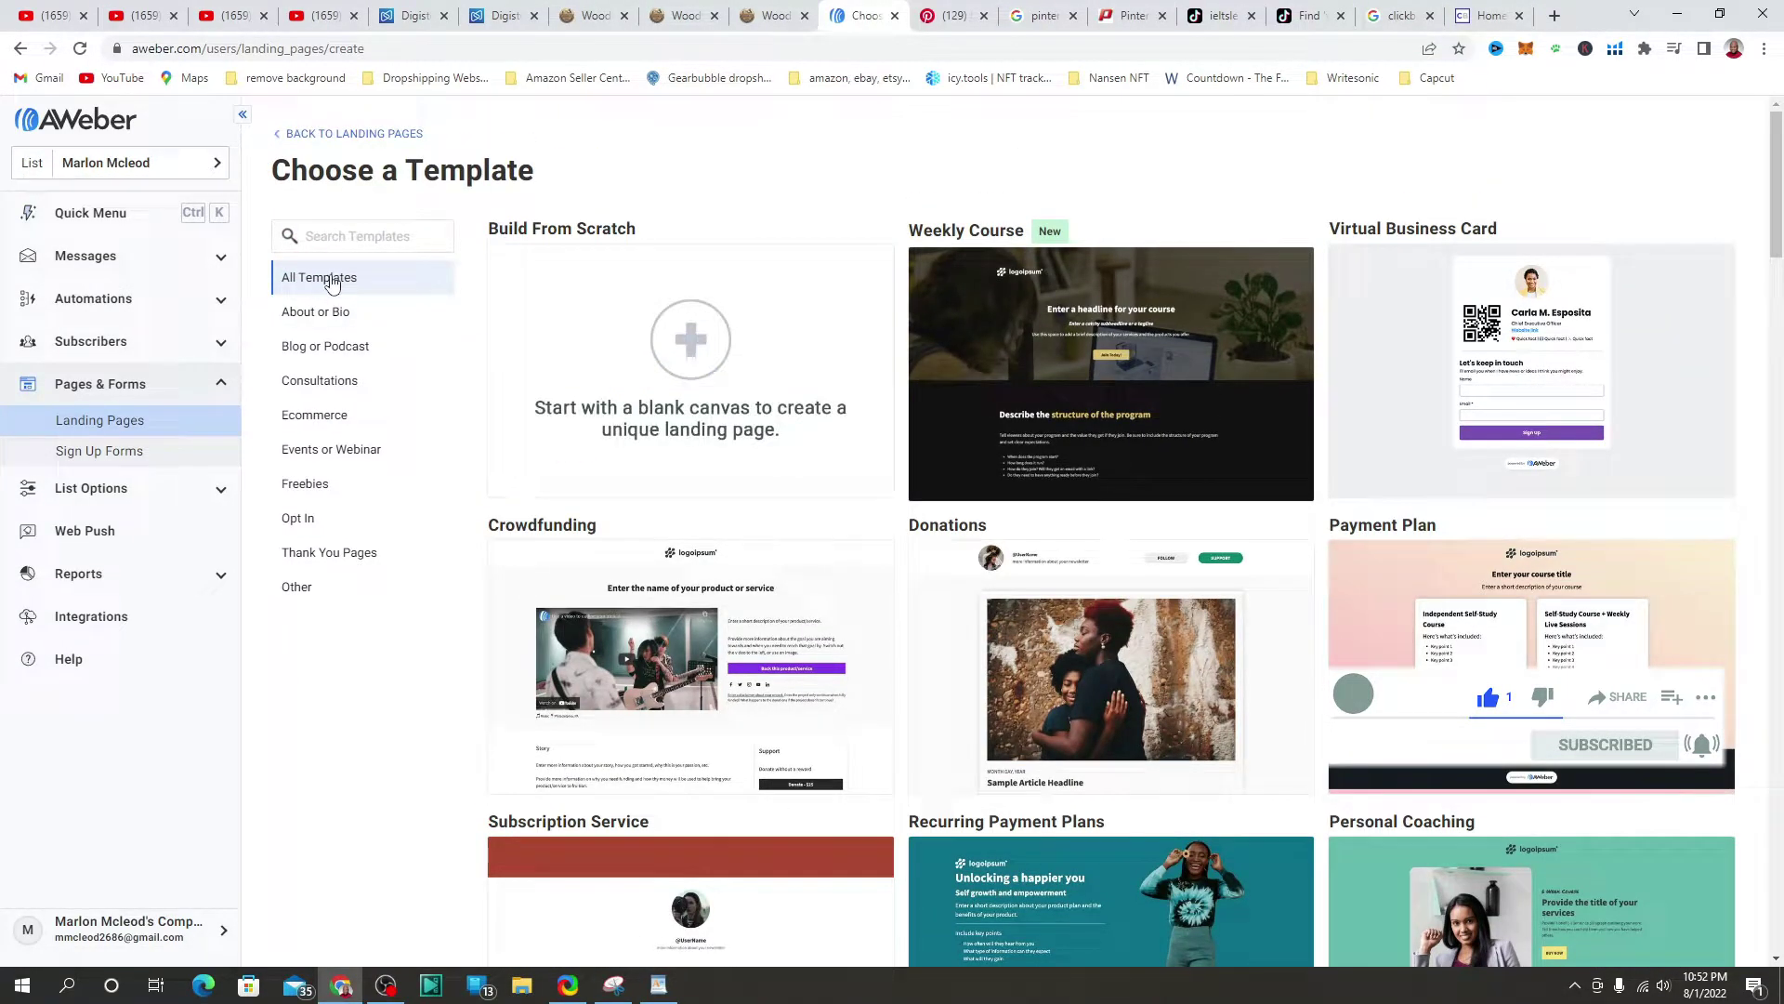
Step: Filter the gallery to Opt In templates and preview Newsletter Sign Up
click(269, 526)
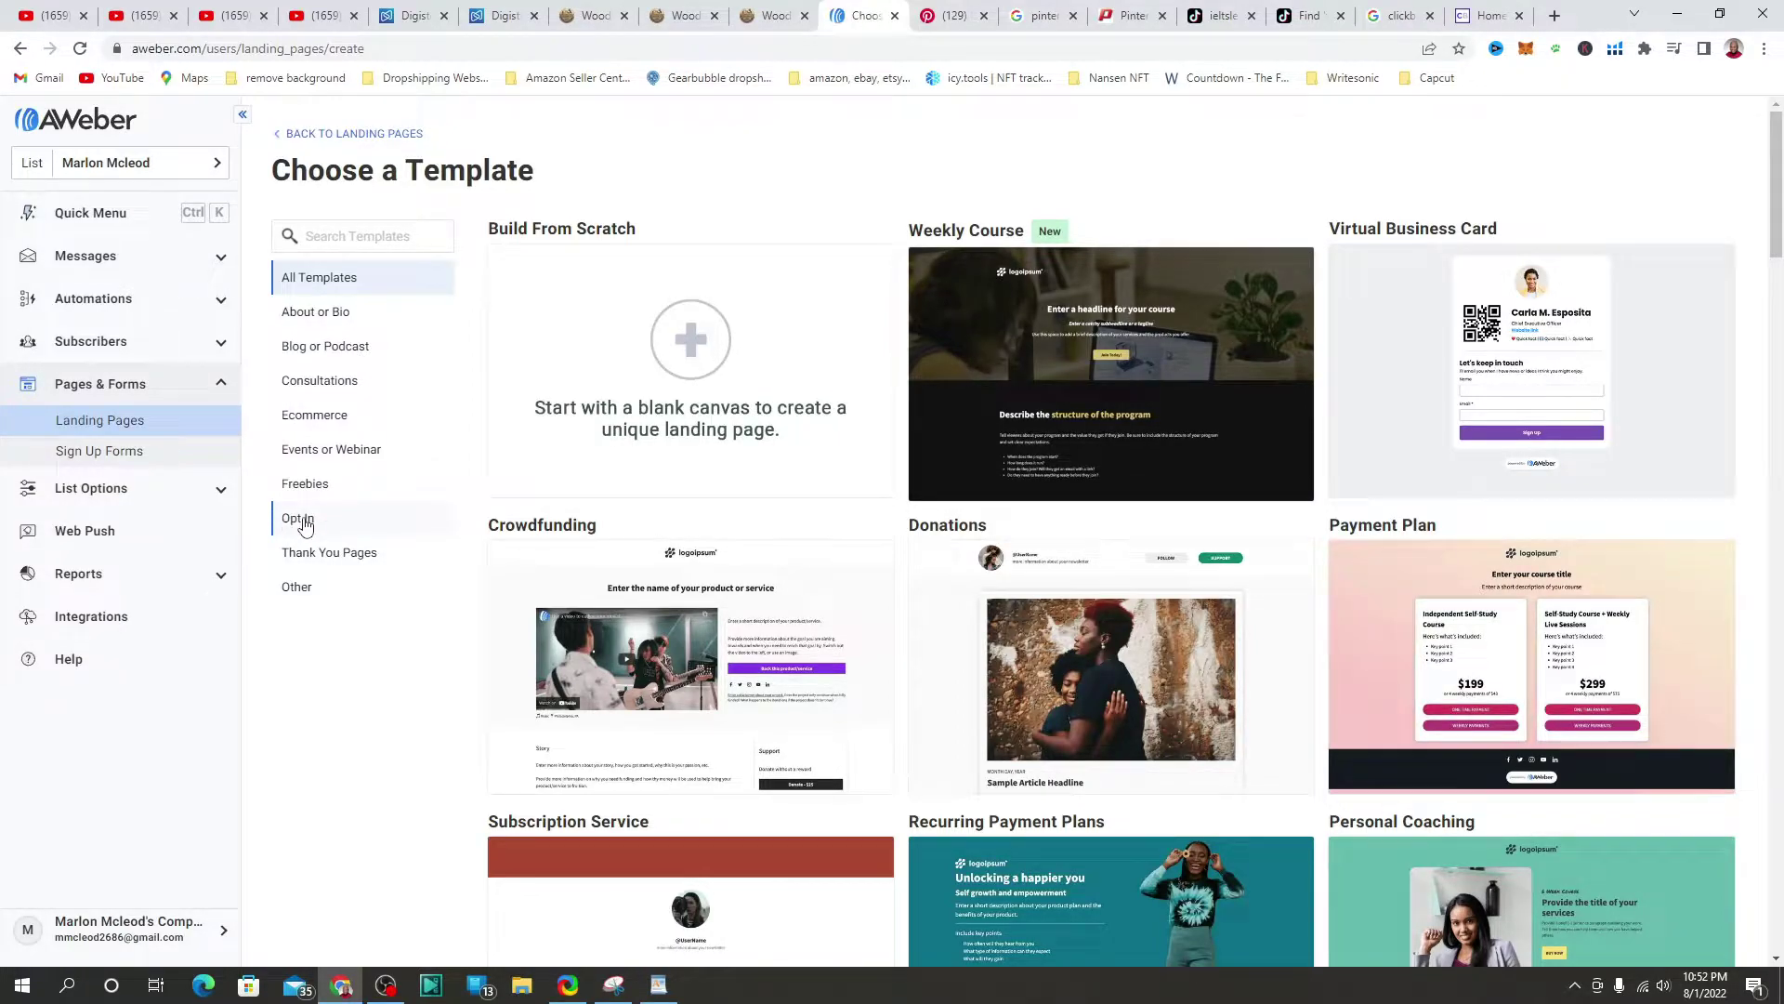
click(305, 526)
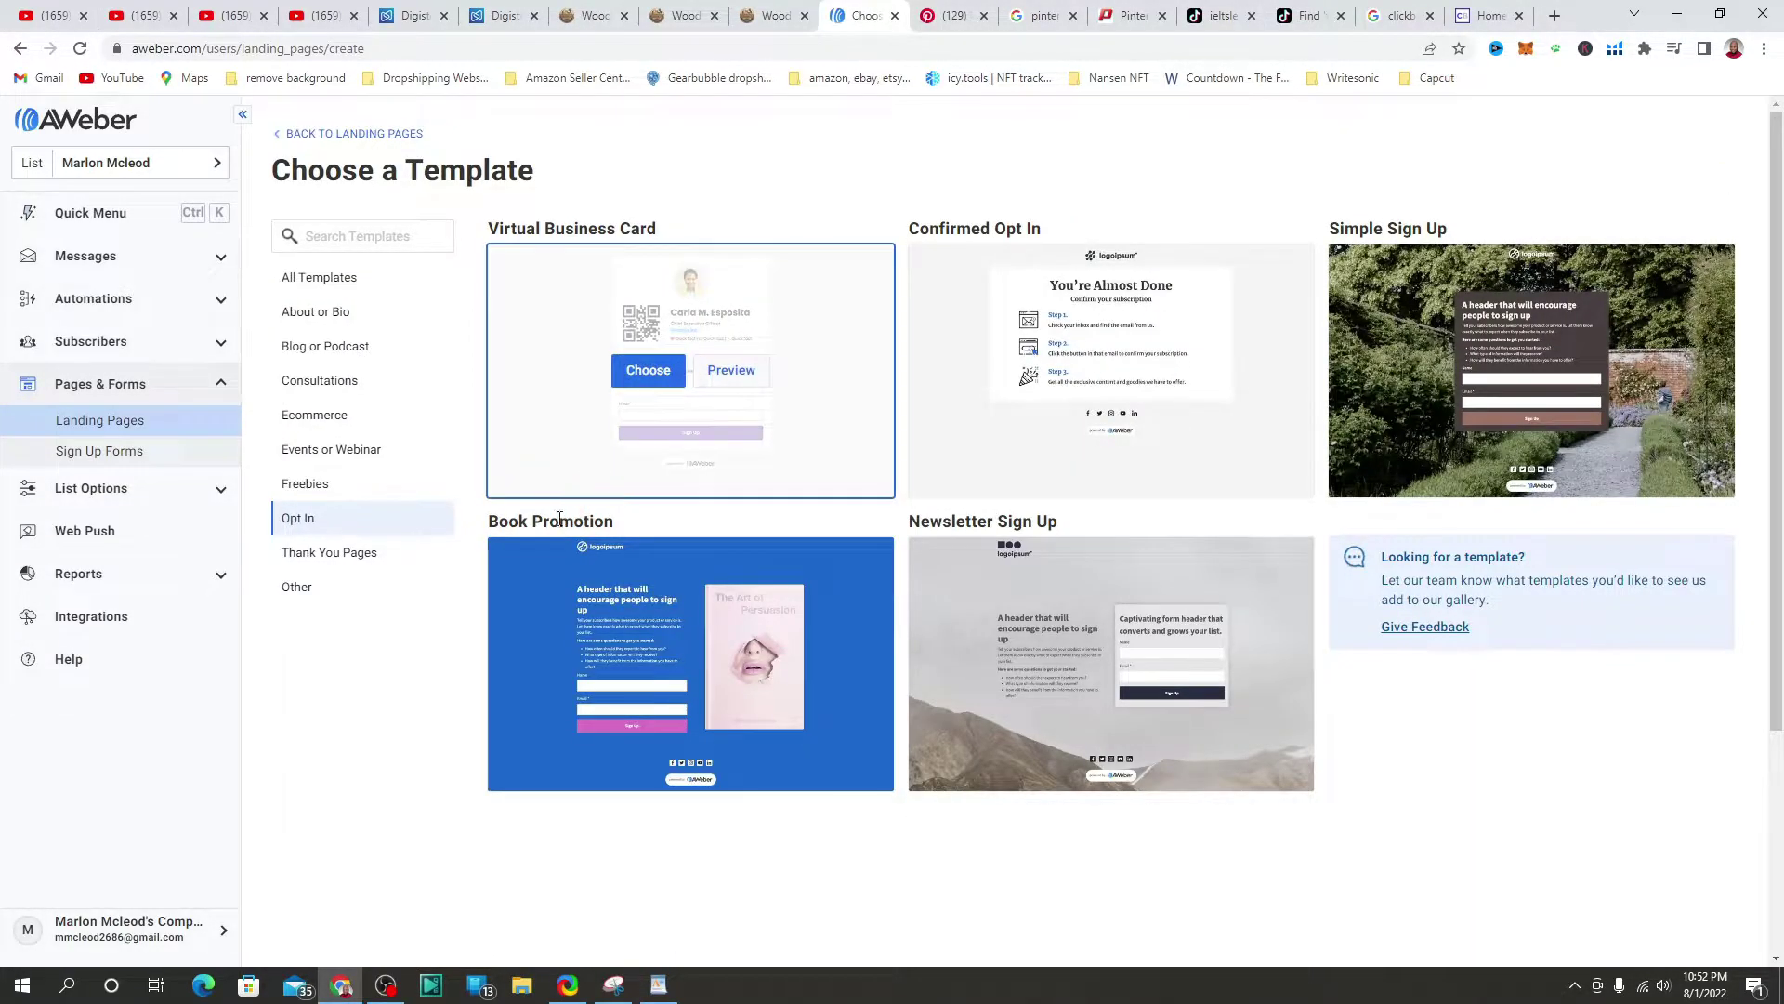
mouse_move(1274, 759)
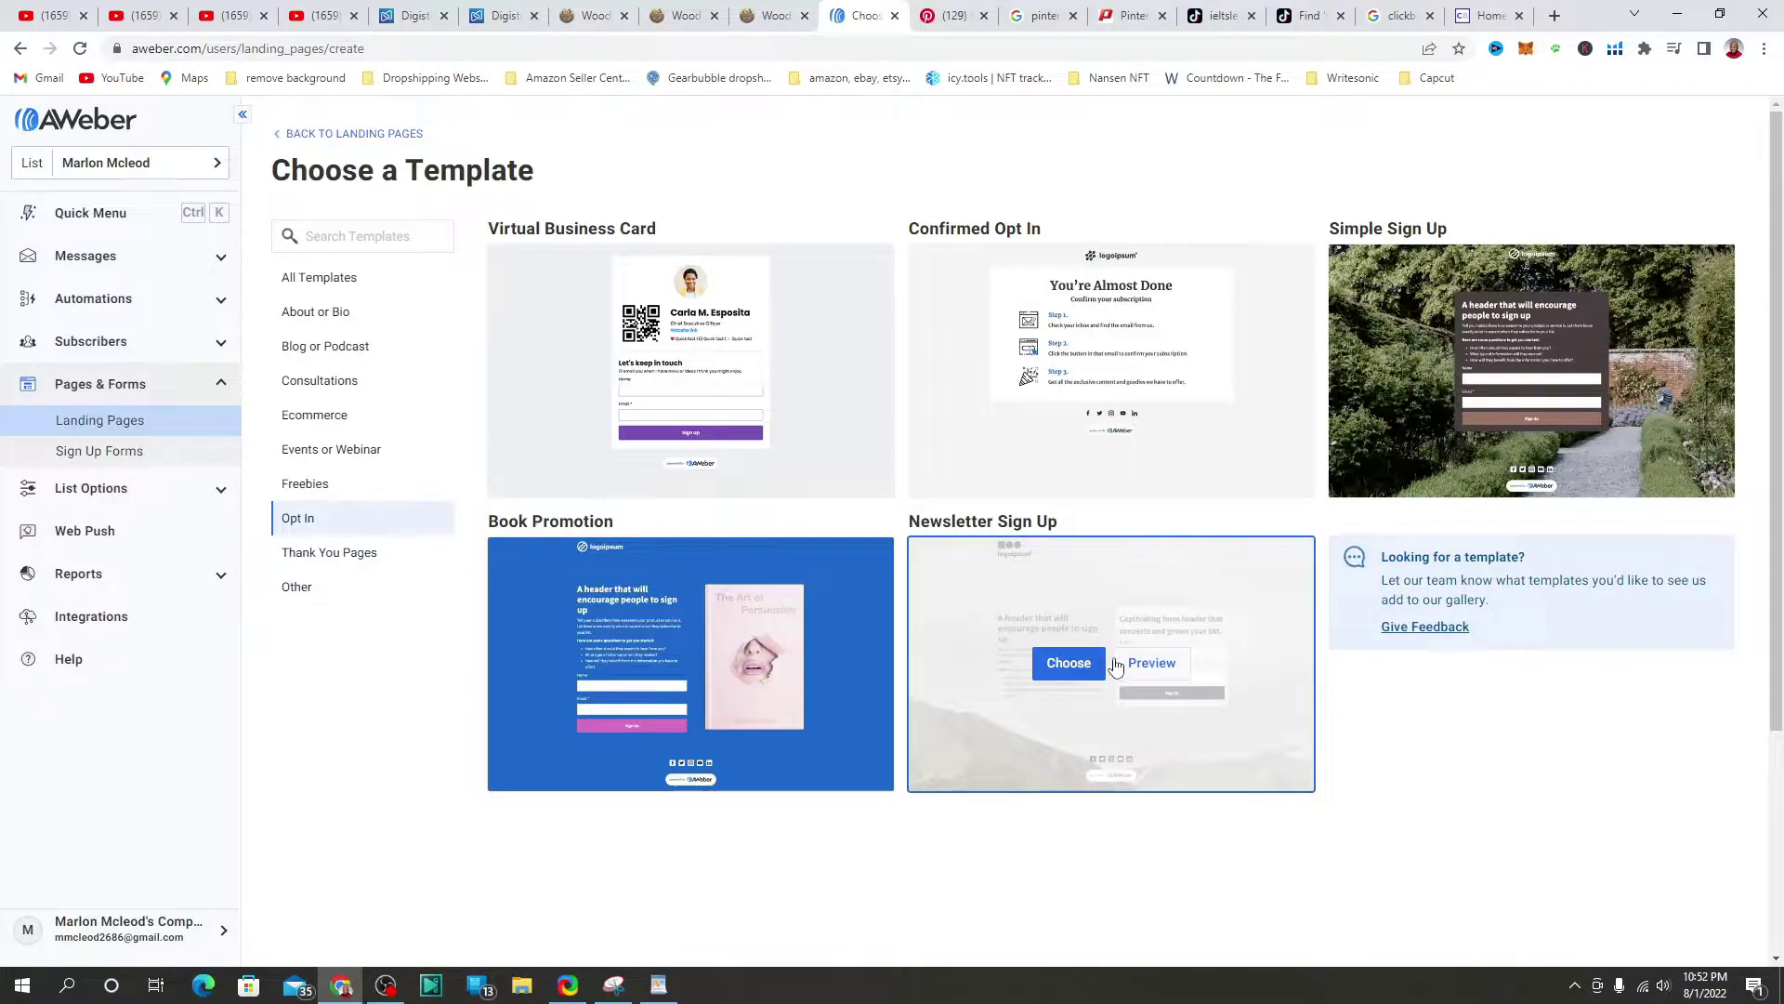
click(683, 15)
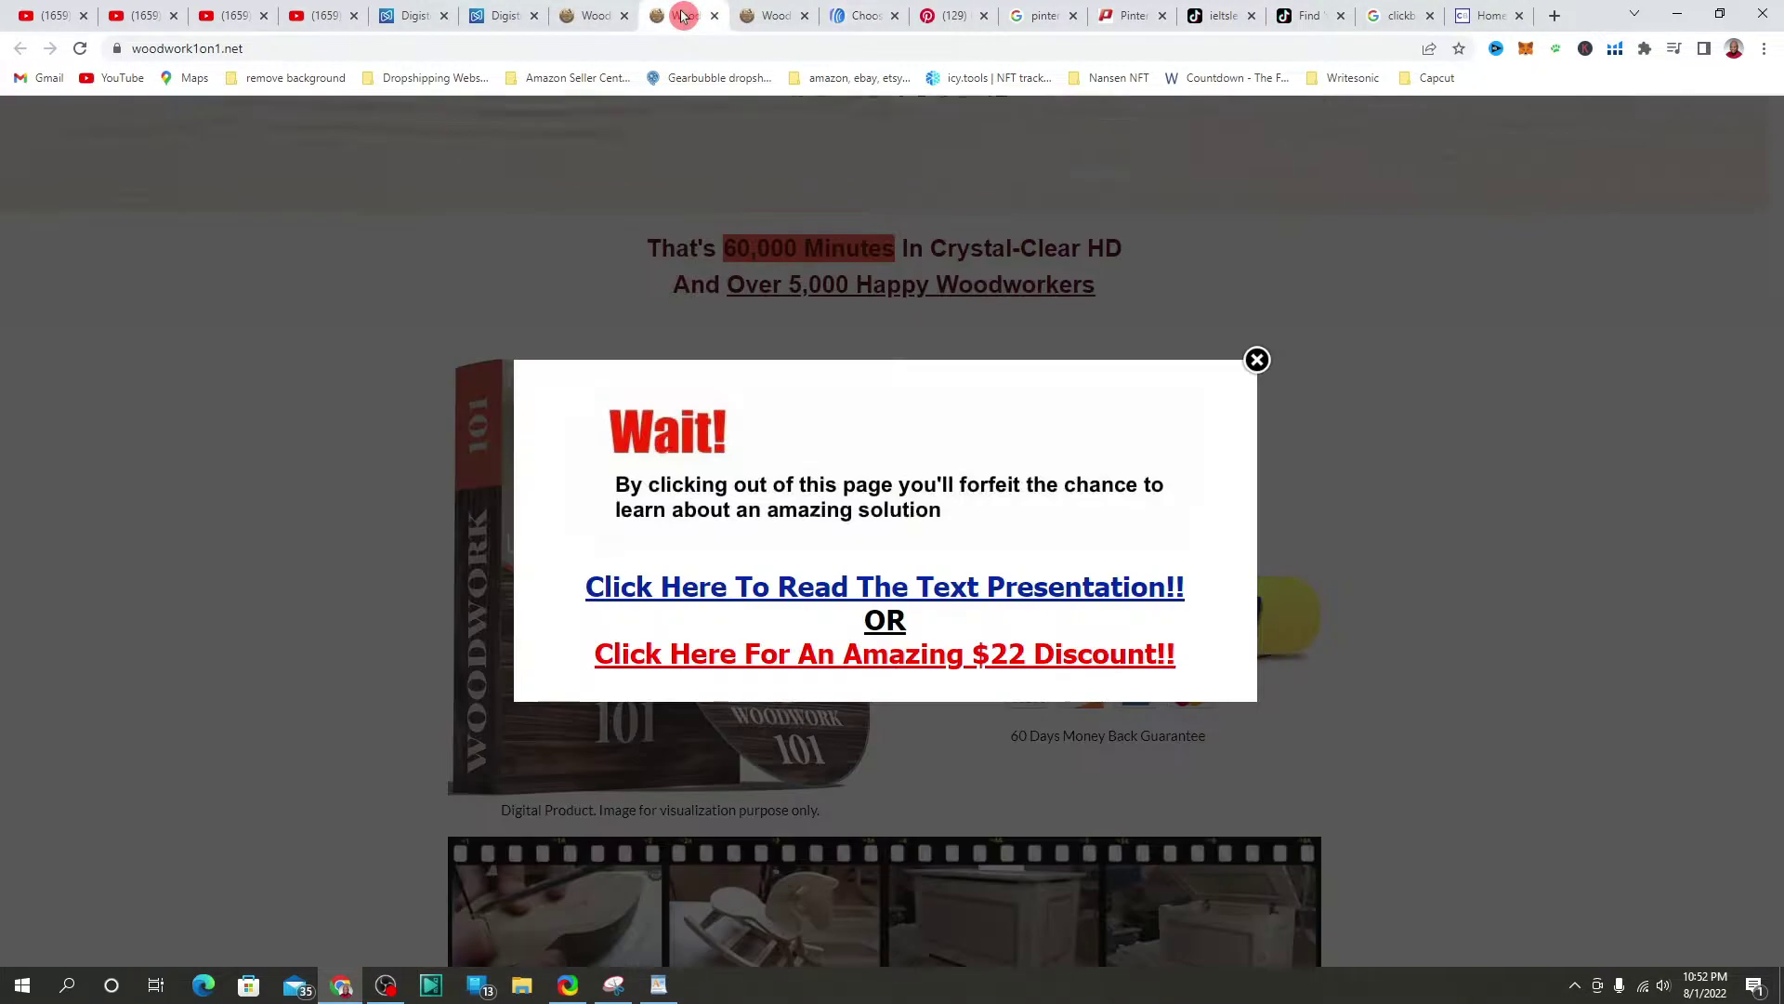
Step: Dismiss the Wait! popup on the Woodwork101 sales page, glancing at the editor tab in between
click(1256, 359)
scroll(804, 319, up, 7)
scroll(1141, 571, down, 2)
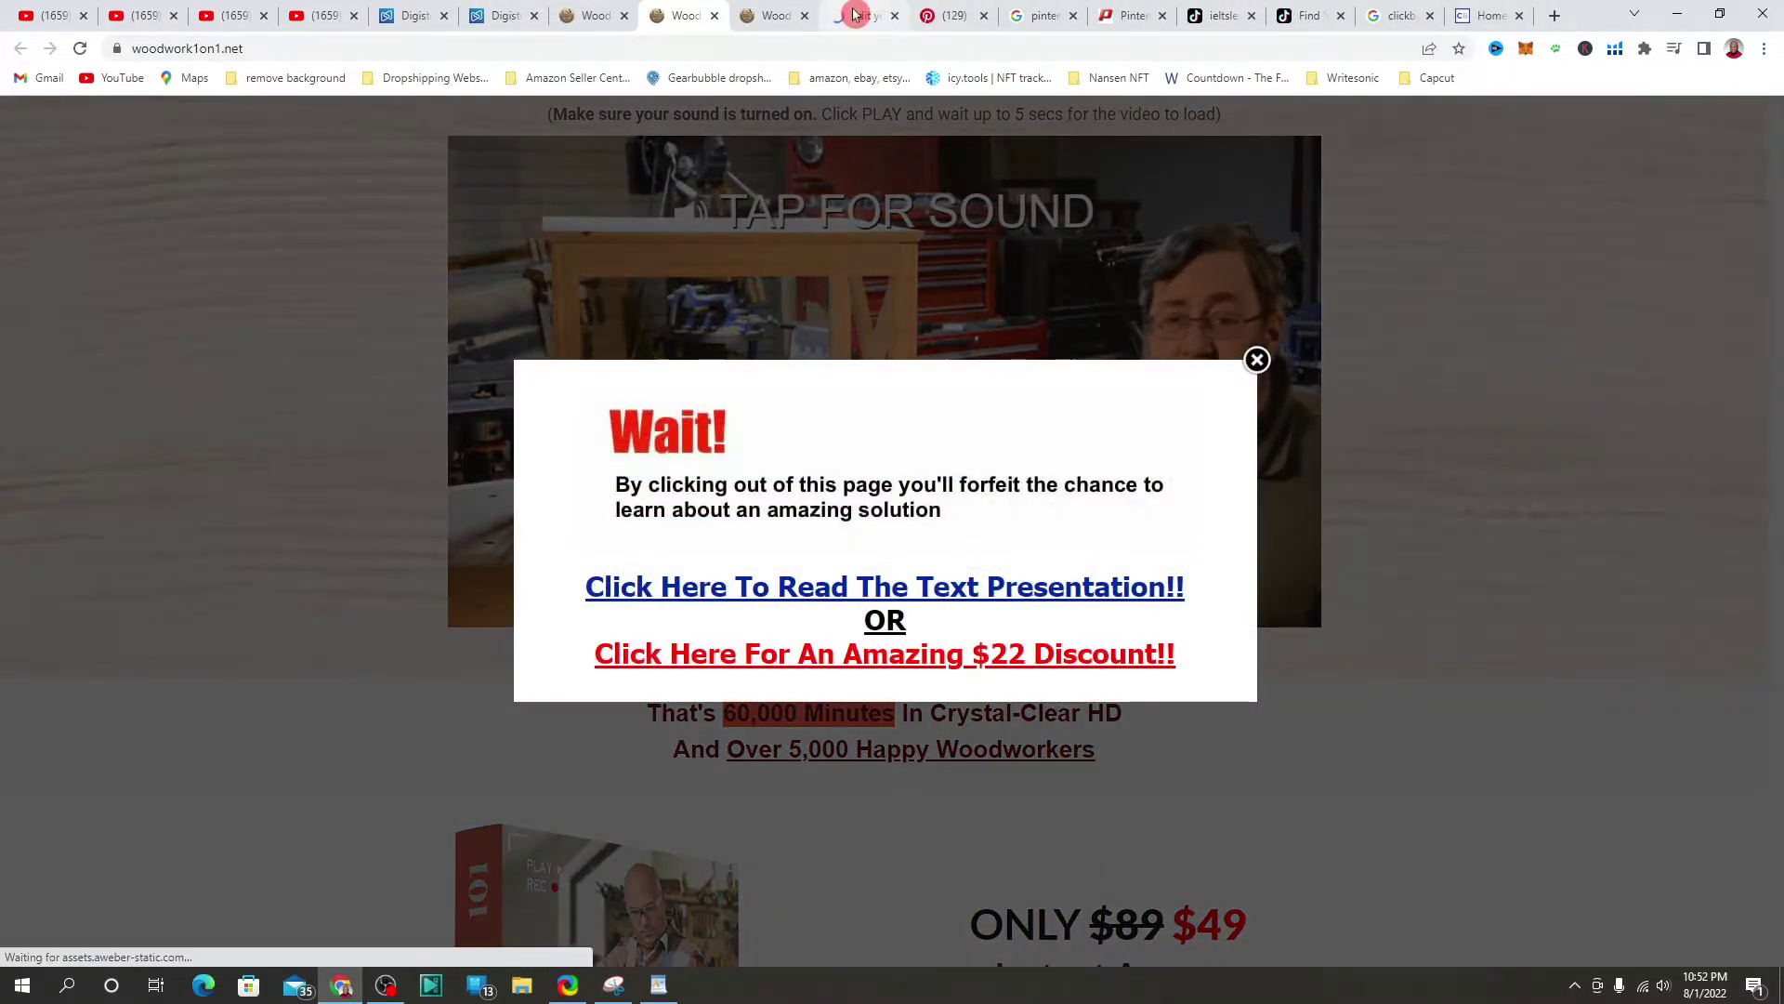
click(855, 13)
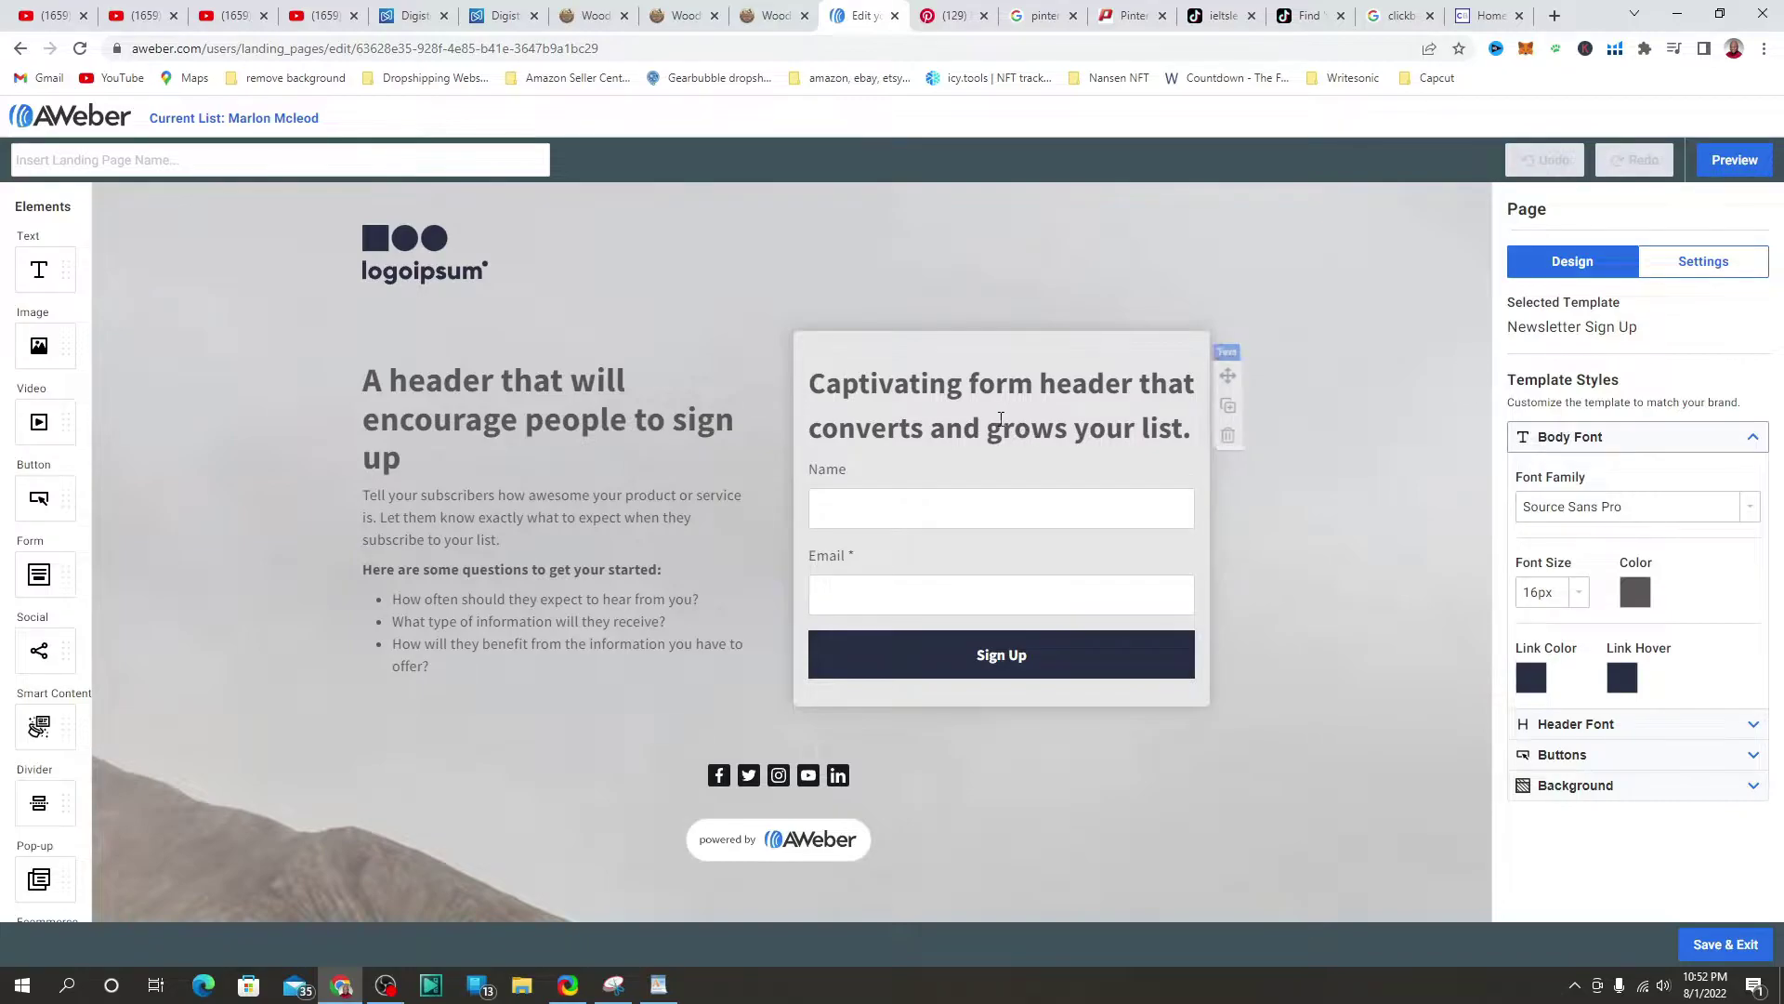
click(786, 17)
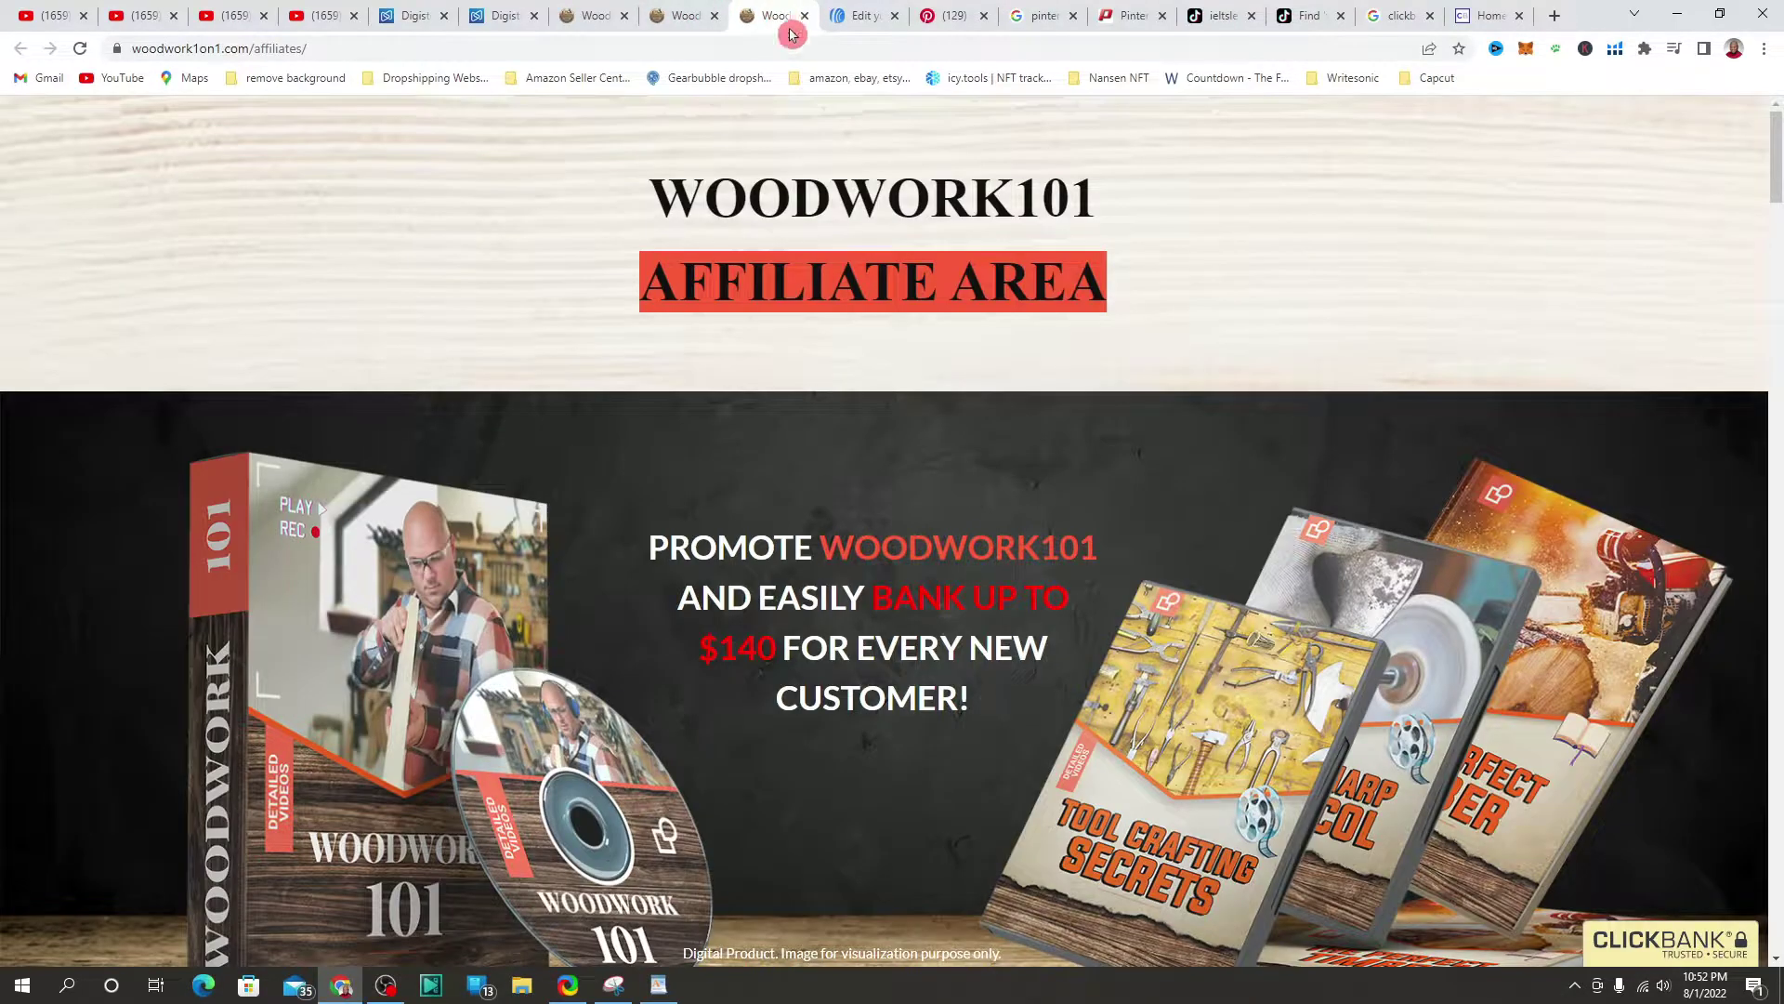
click(682, 11)
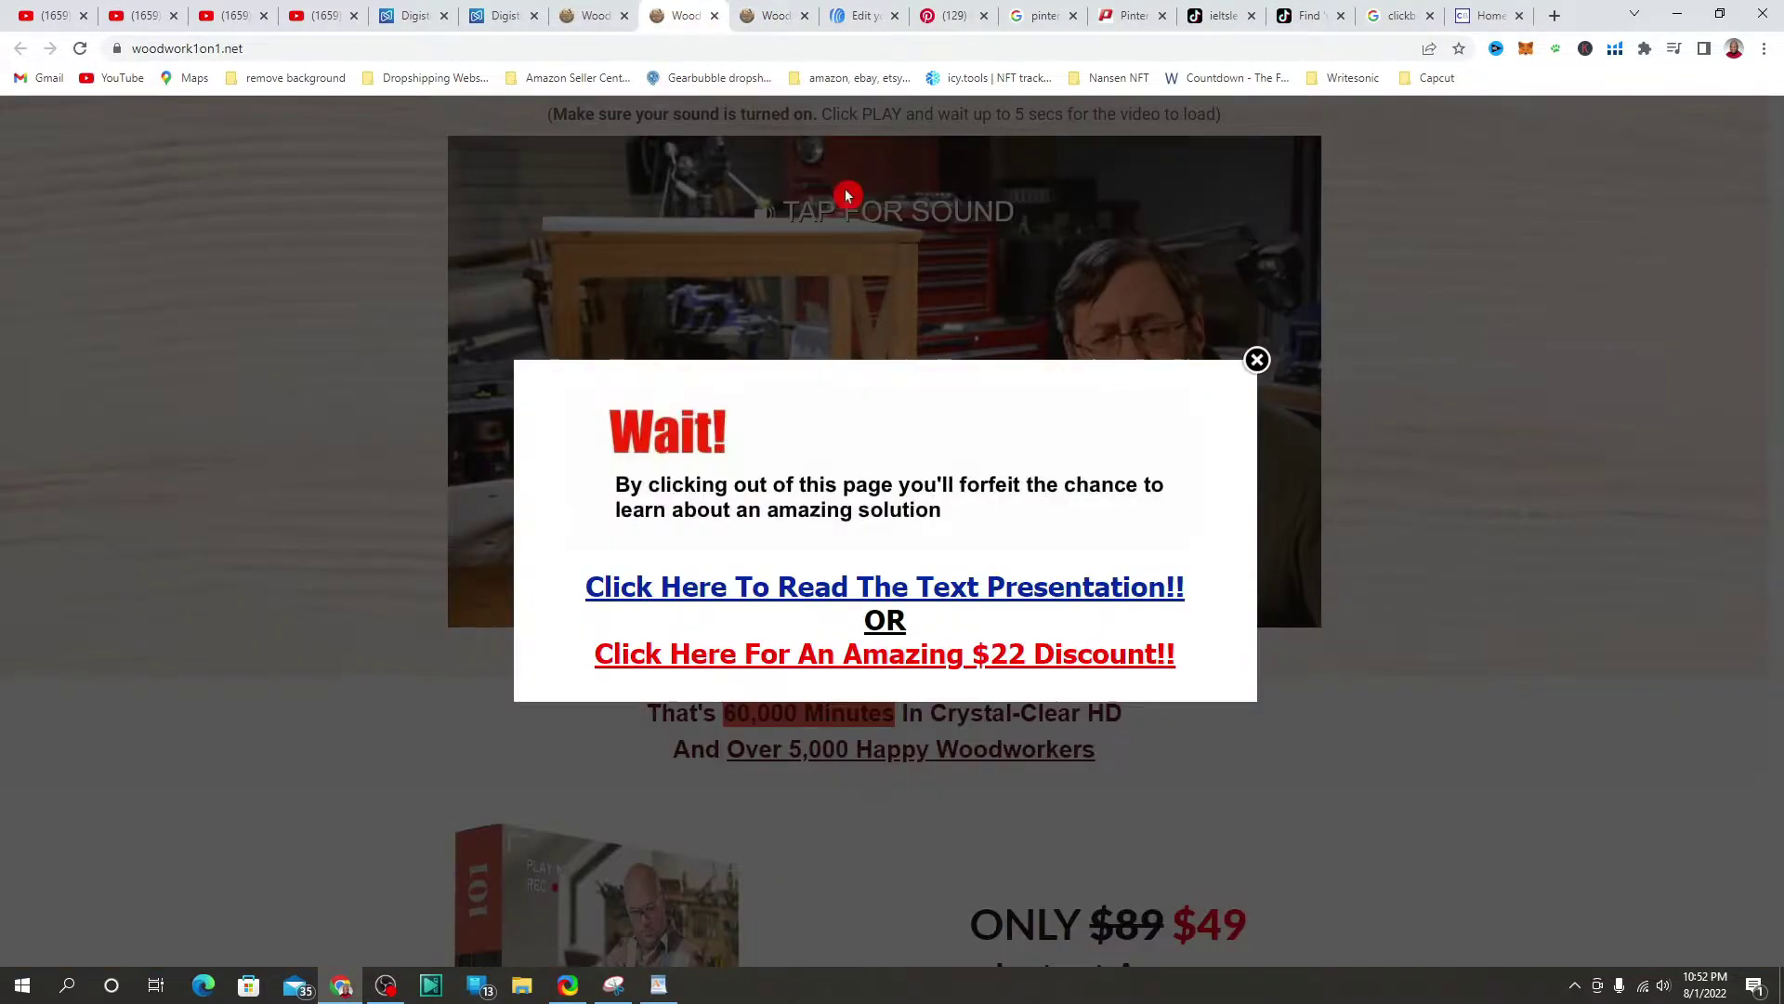
click(1265, 362)
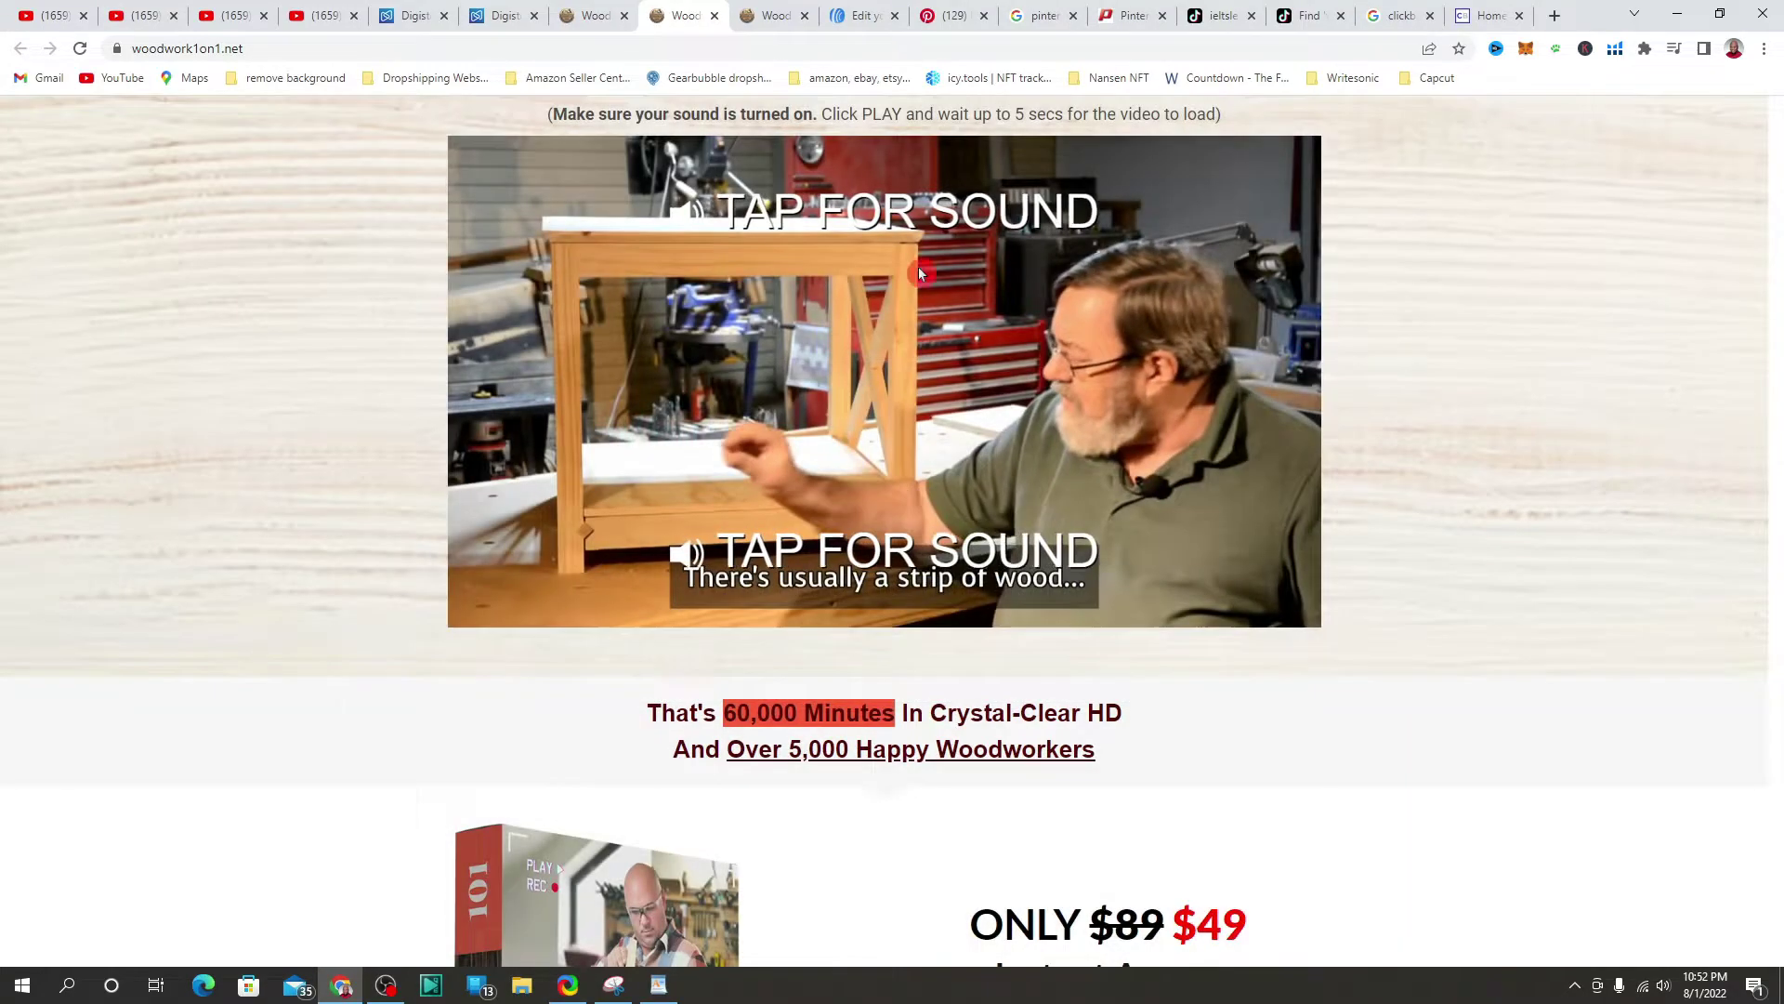
scroll(892, 372, up, 2)
Step: Copy the heading 'DISCOVER 1,000 HOURS OF STEP-BY-STEP WOODWORKING VIDEOS' and return to the AWeber editor
drag(477, 167, 1199, 260)
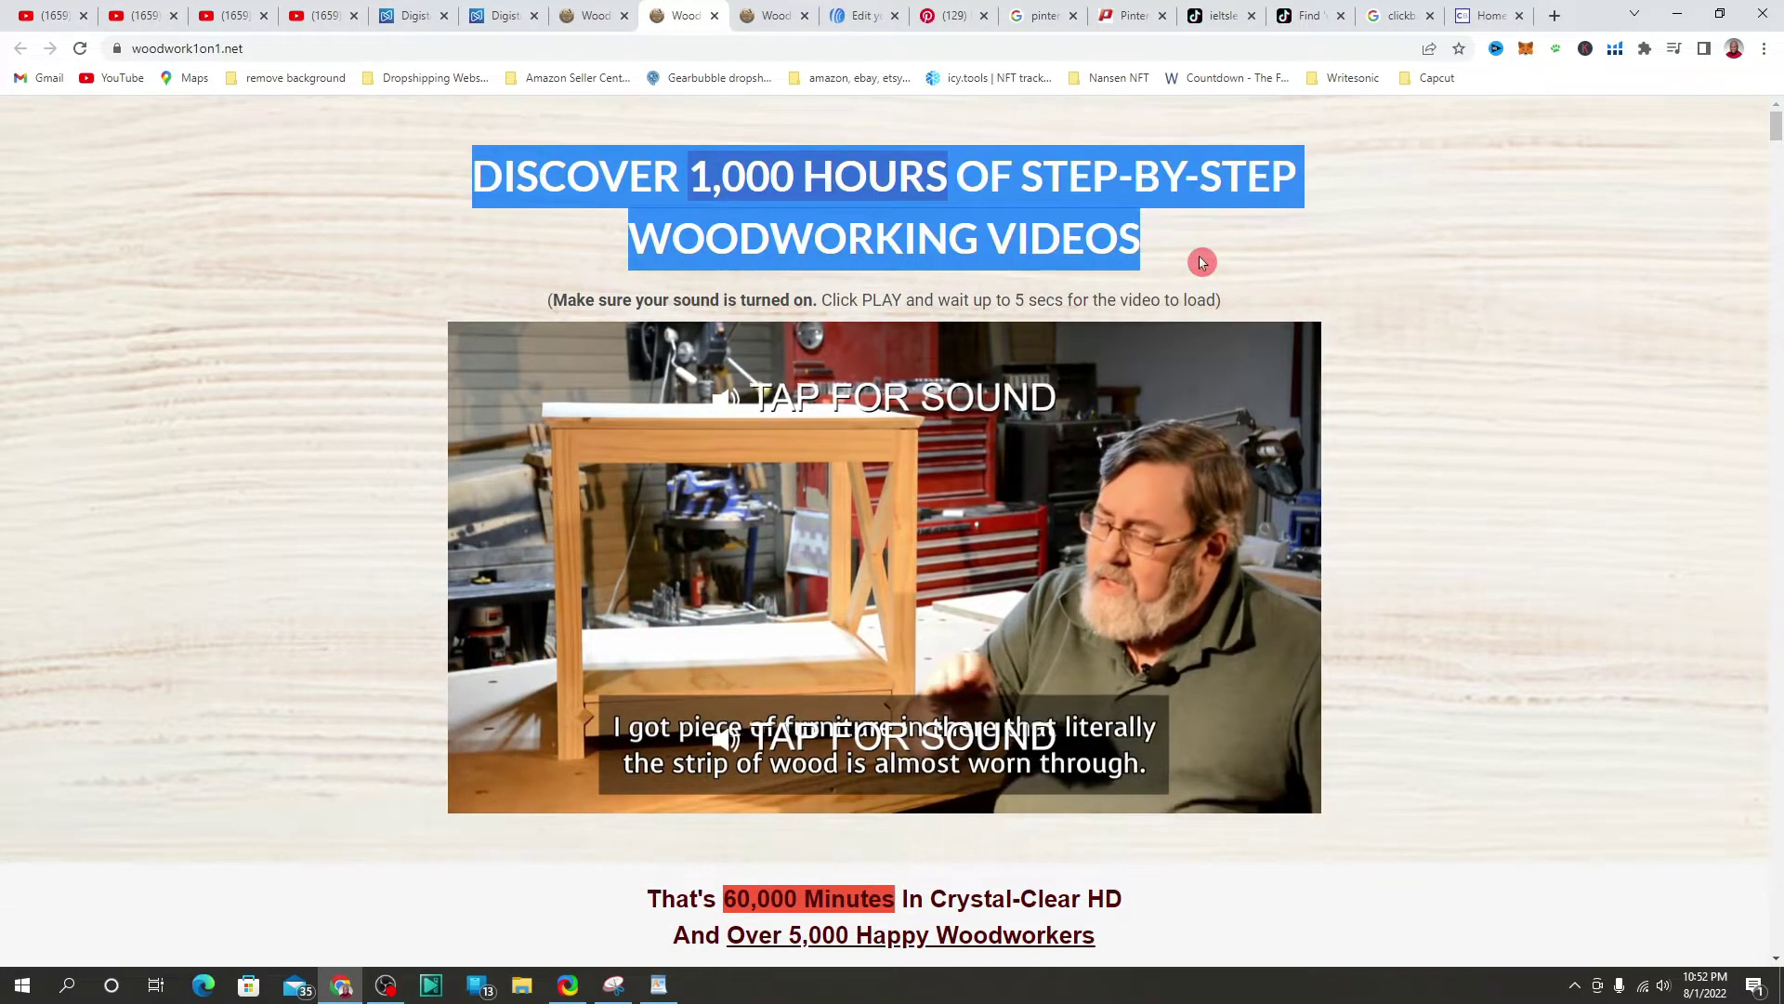
right_click(989, 200)
click(1022, 223)
click(863, 11)
click(821, 378)
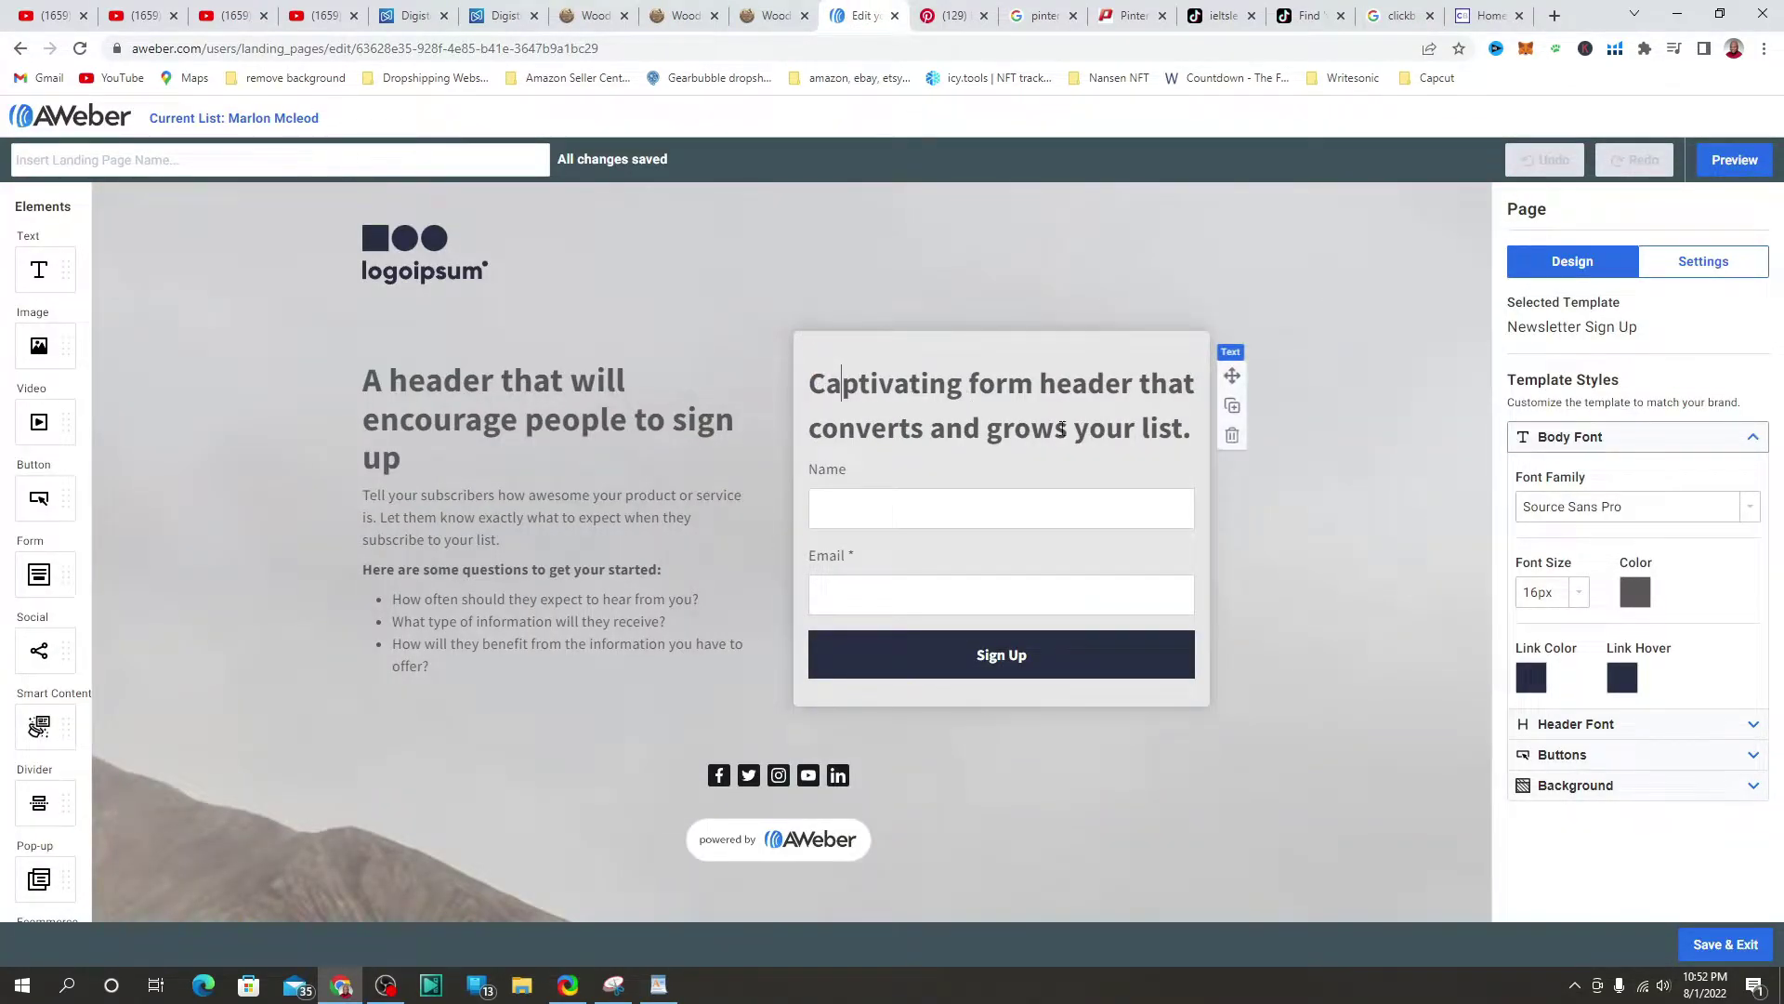
Step: Paste 'DISCOVER 1,000 HOURS OF STEP-BY-STEP WOODWORKING VIDEOS' over the form header text
triple_click(1199, 438)
key(ctrl+v)
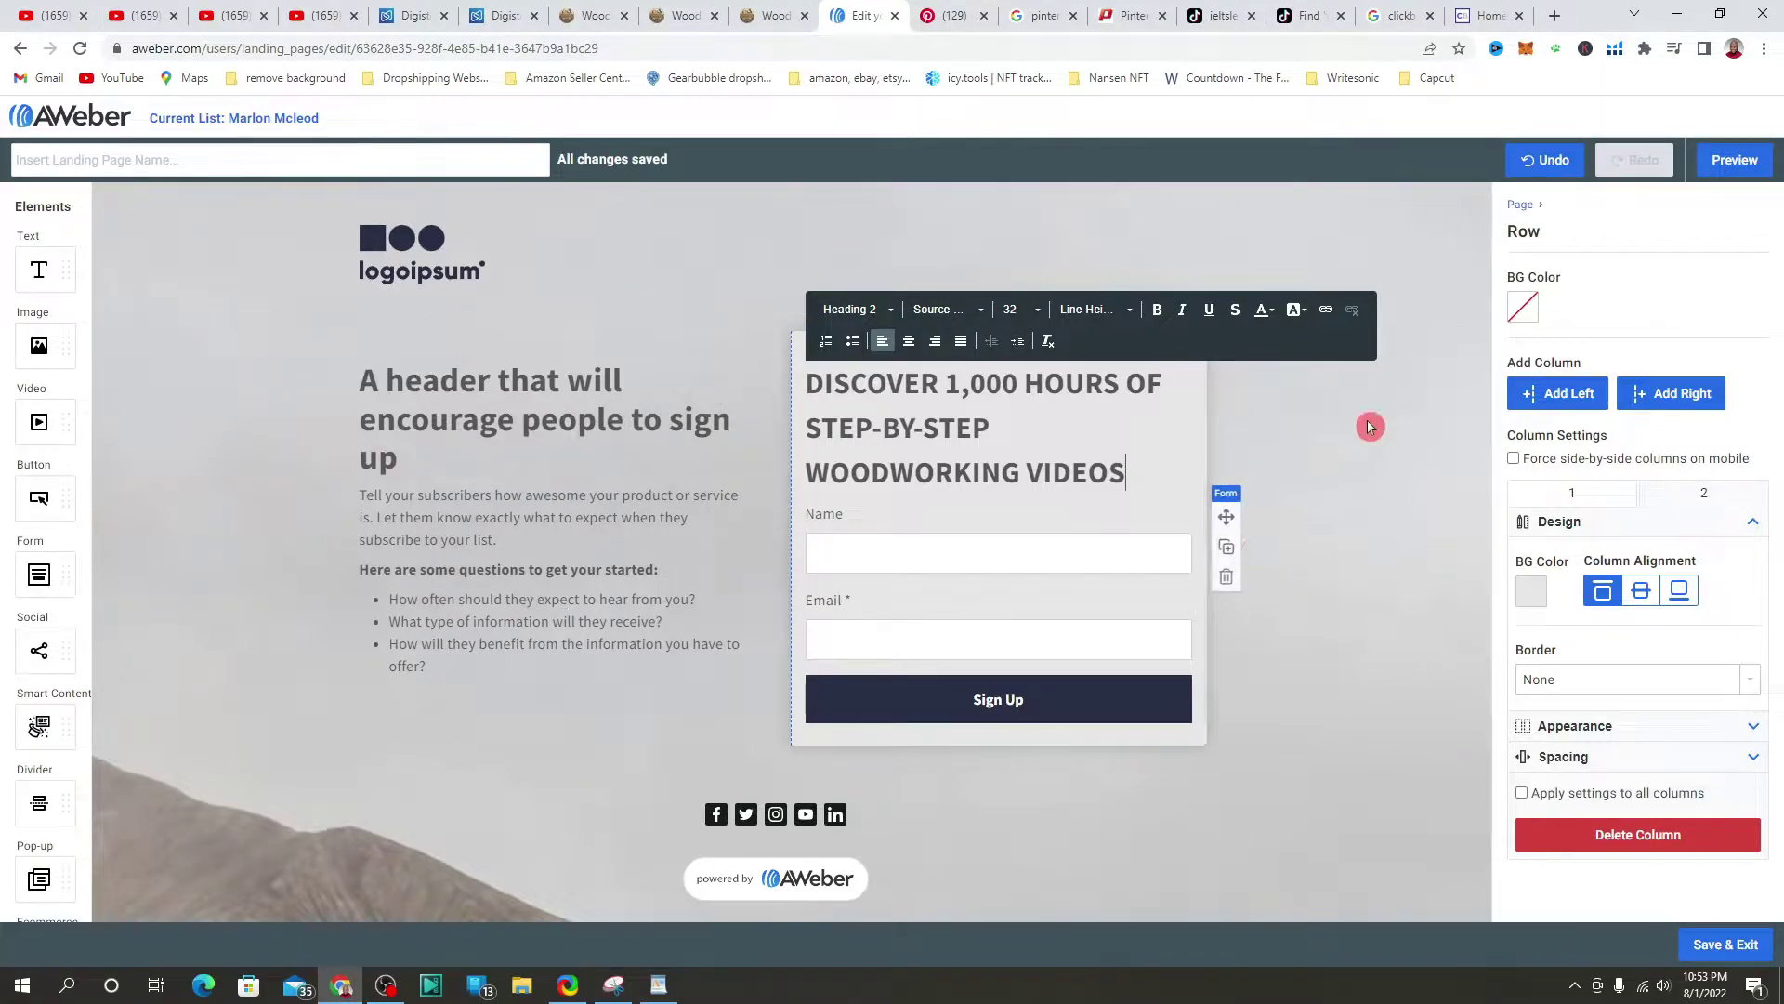
drag(807, 383, 1198, 481)
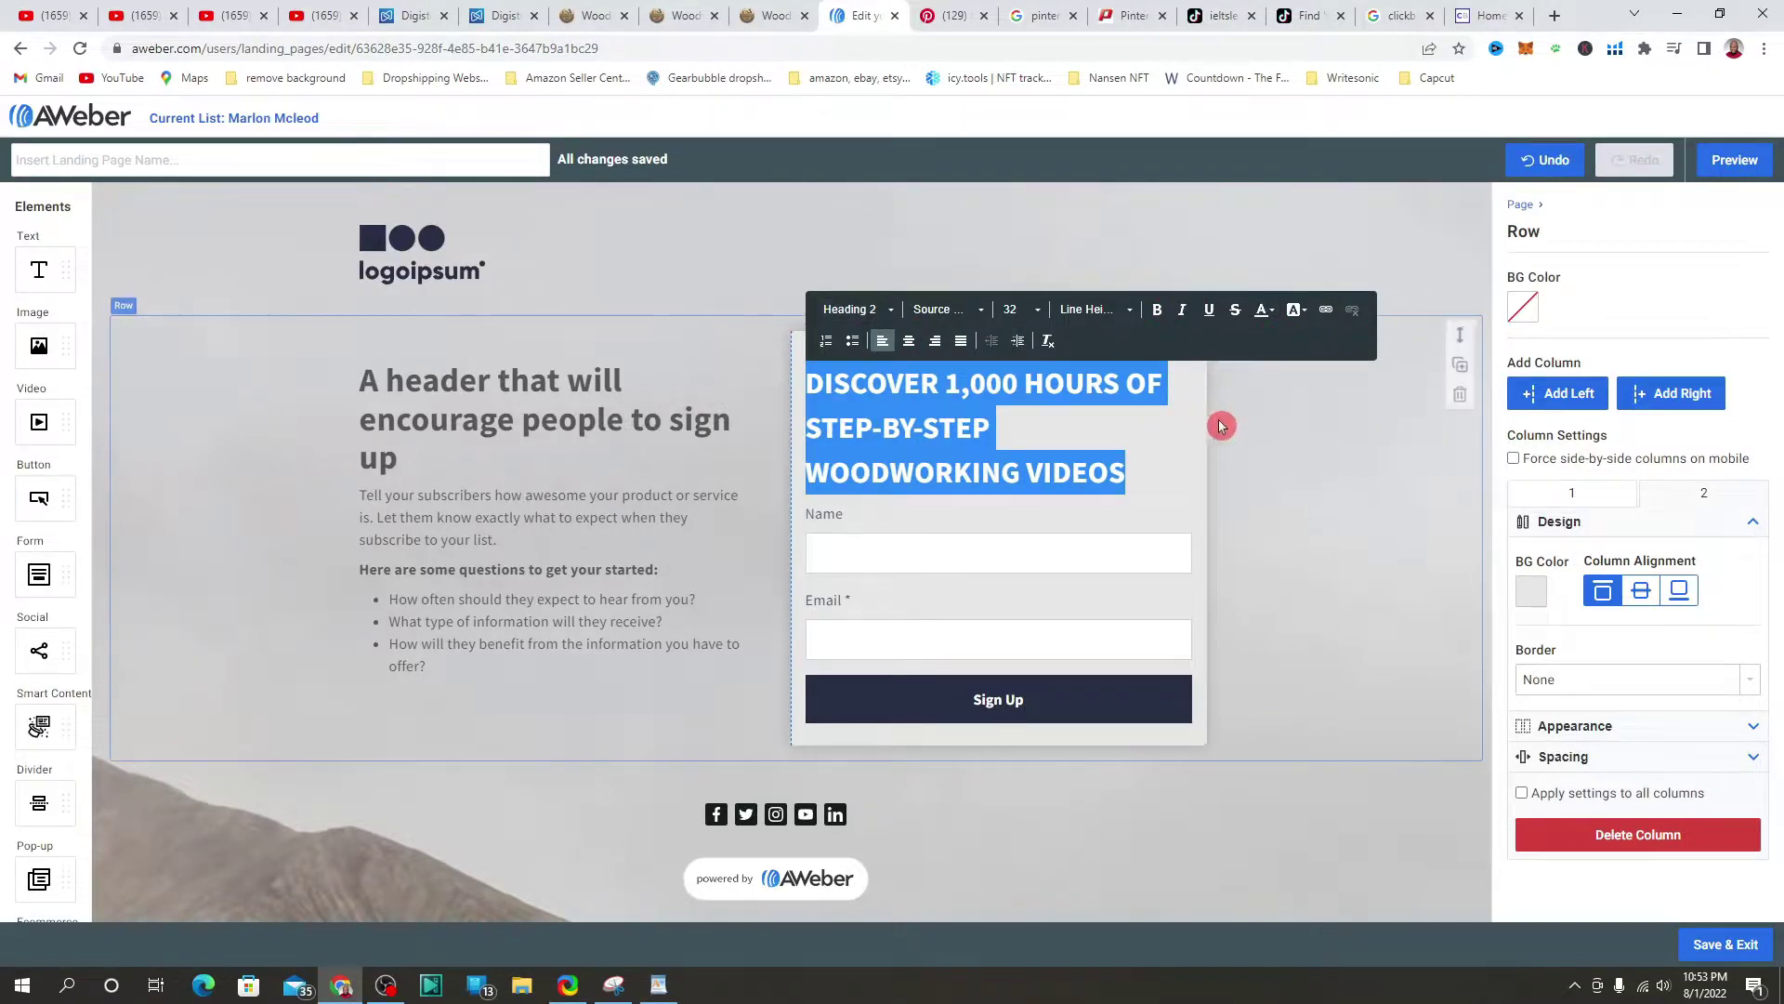
Step: Set the heading row's background colour to red
click(1522, 311)
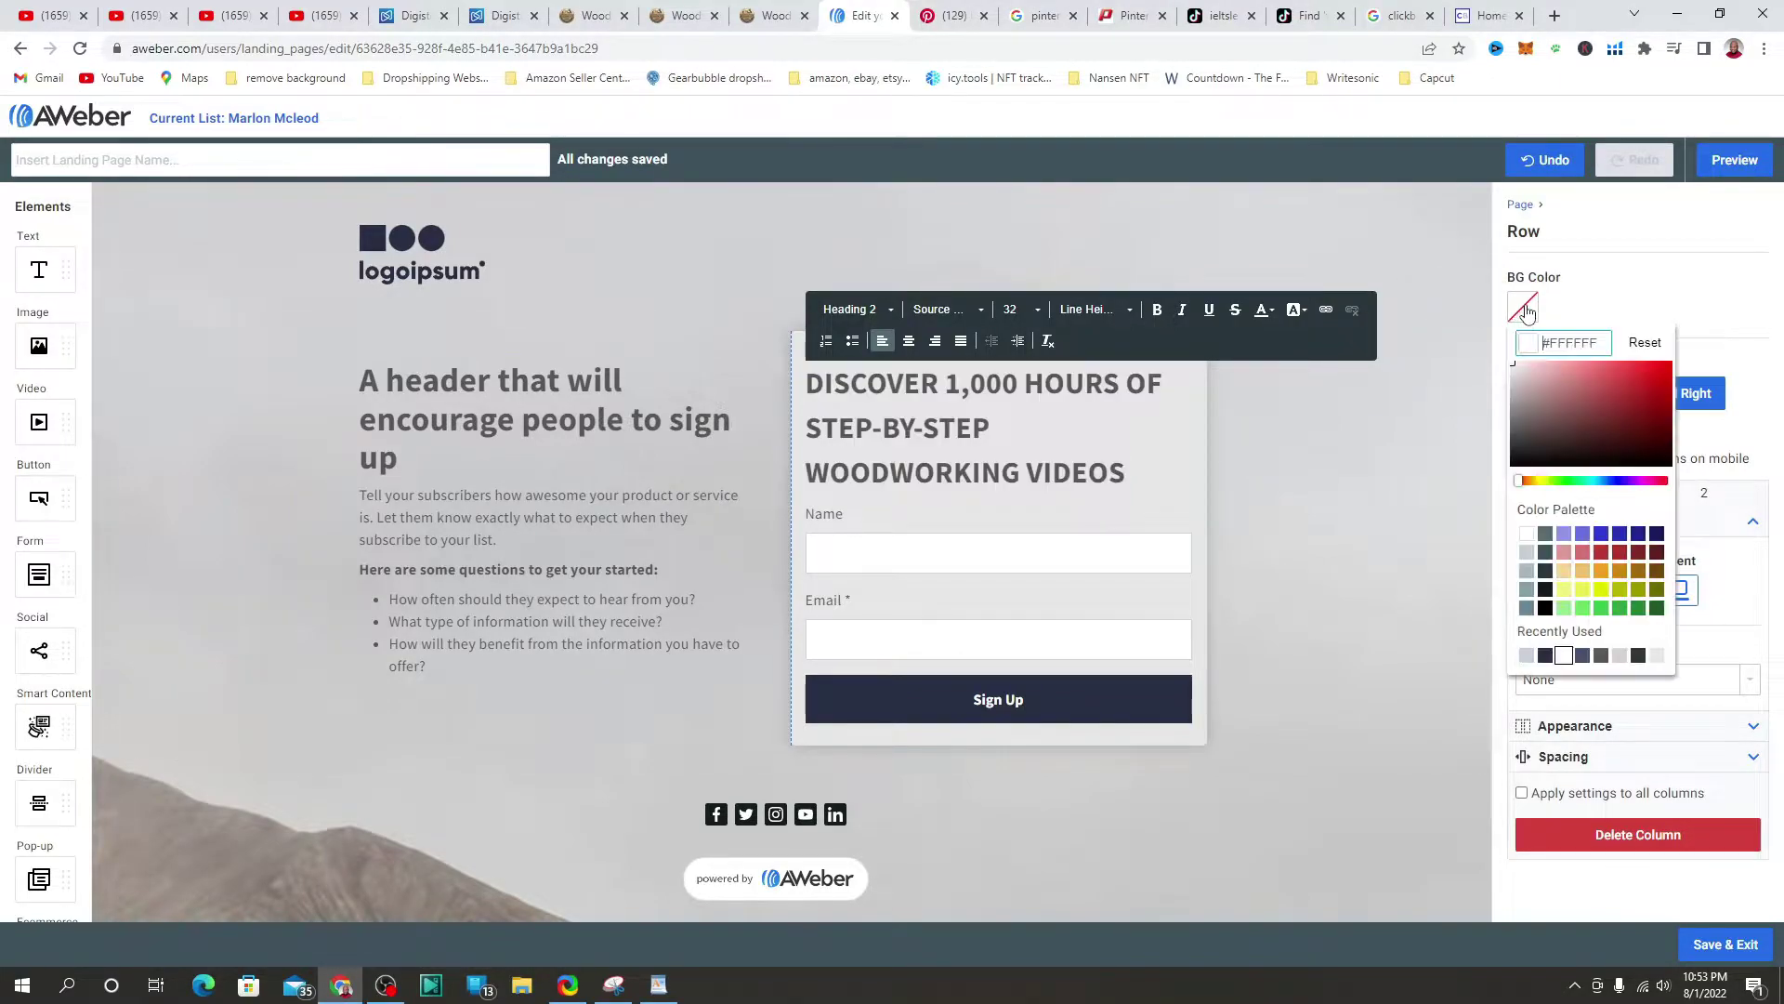
click(1604, 376)
click(1070, 490)
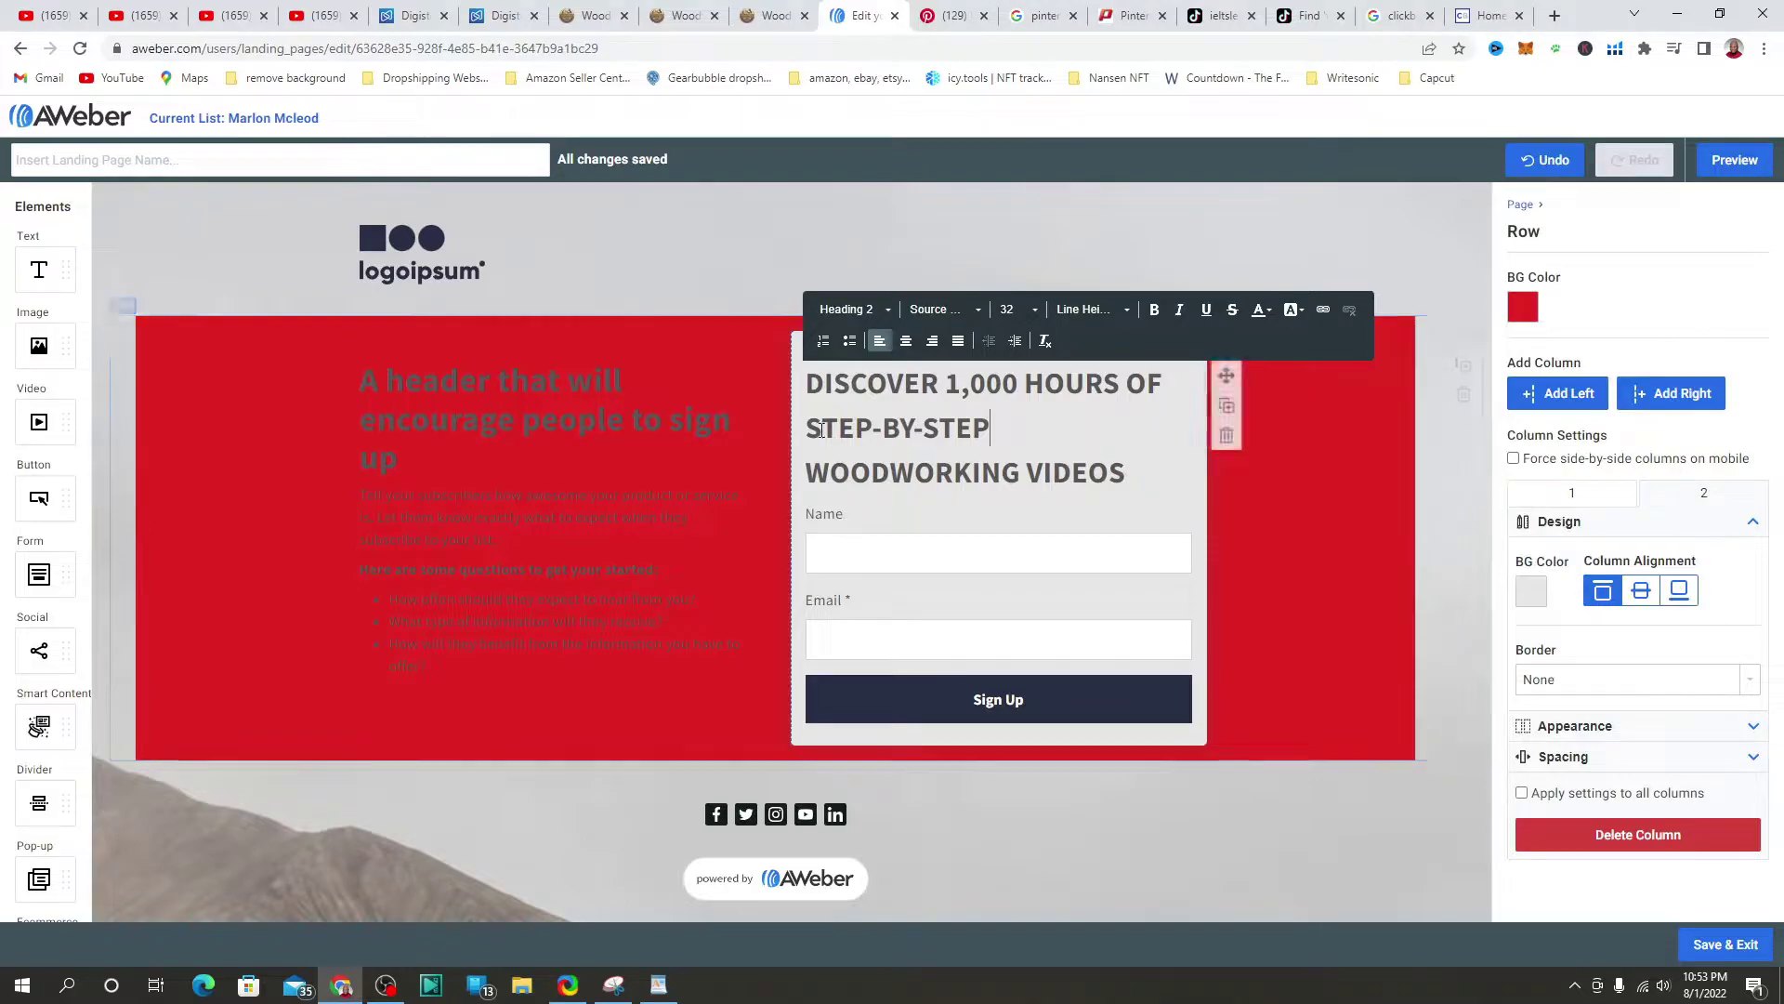
triple_click(1150, 480)
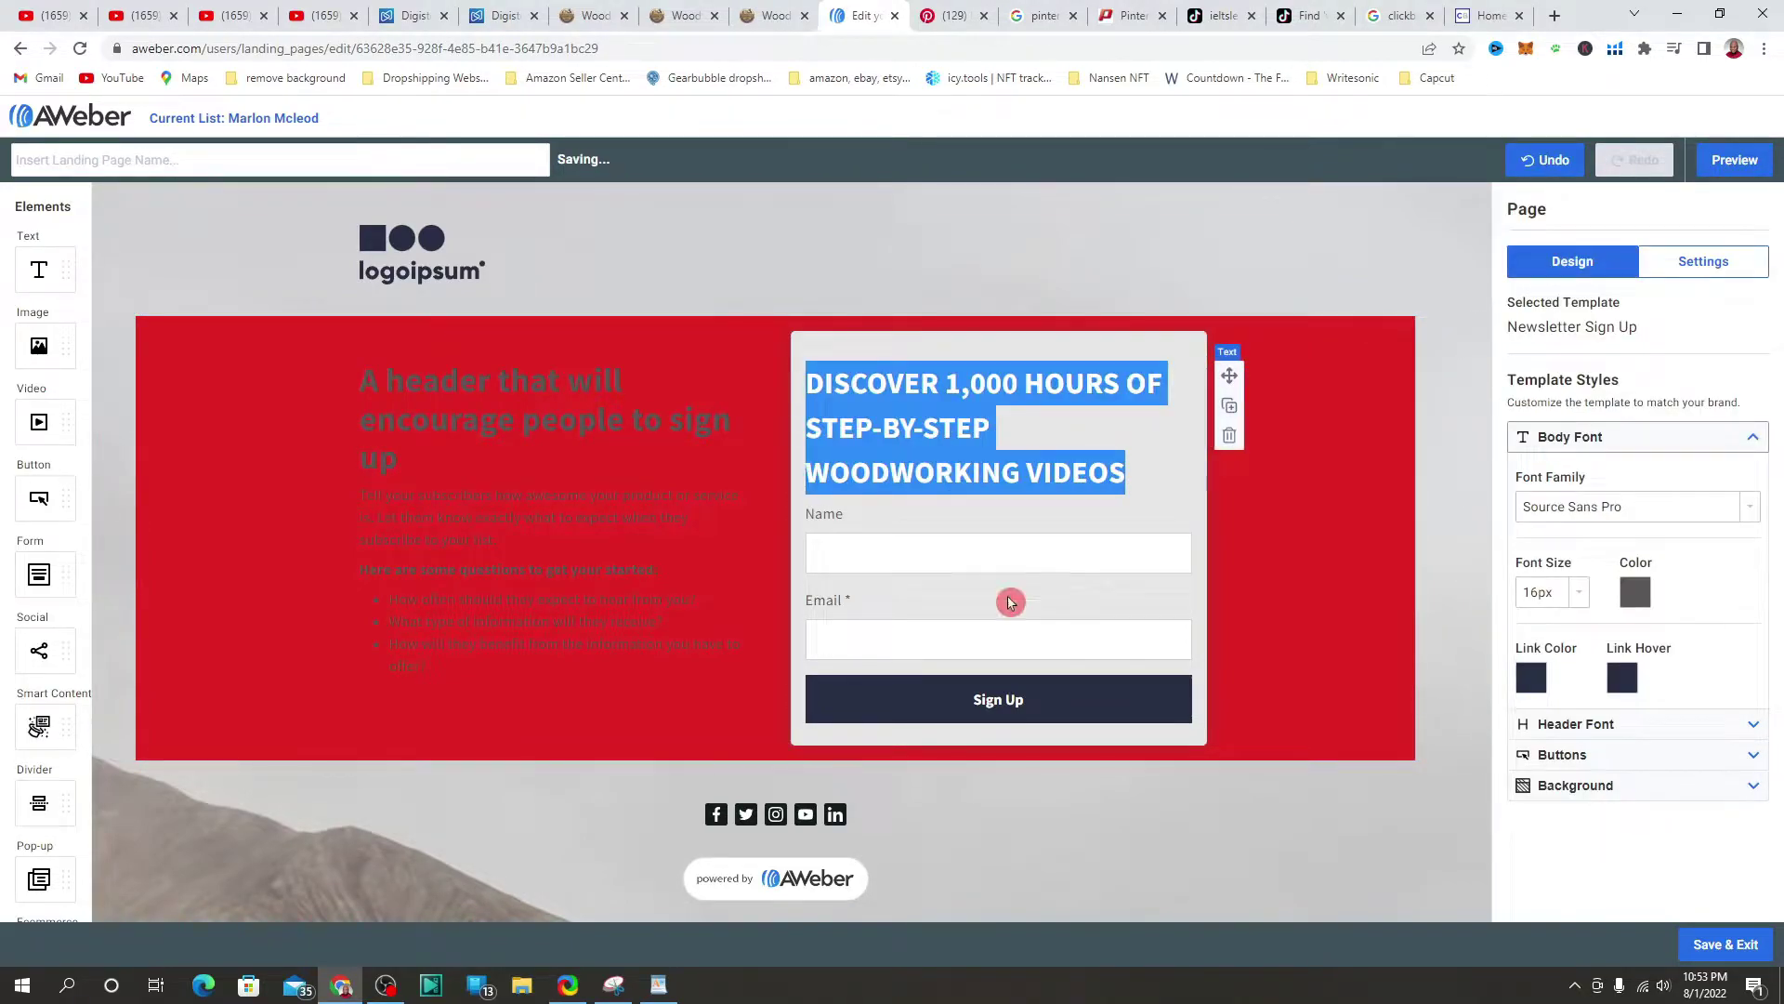
click(855, 532)
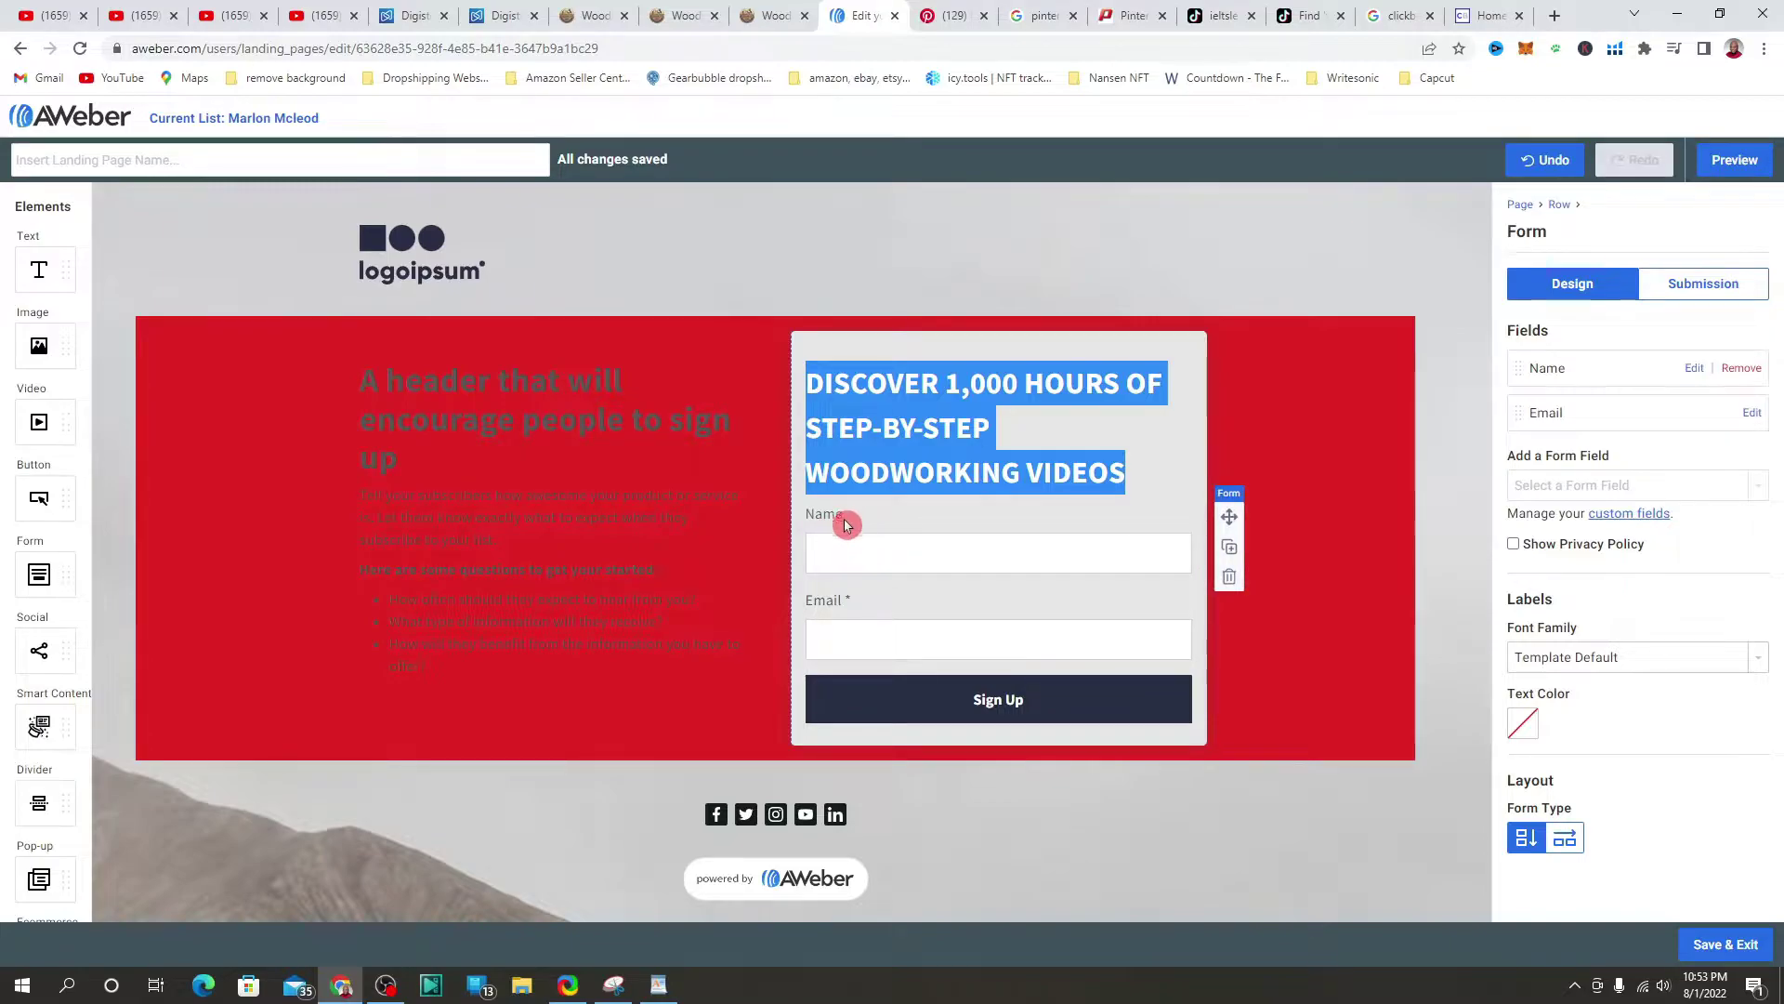
Step: Select the signup form and show its Submission settings in the right panel
click(855, 523)
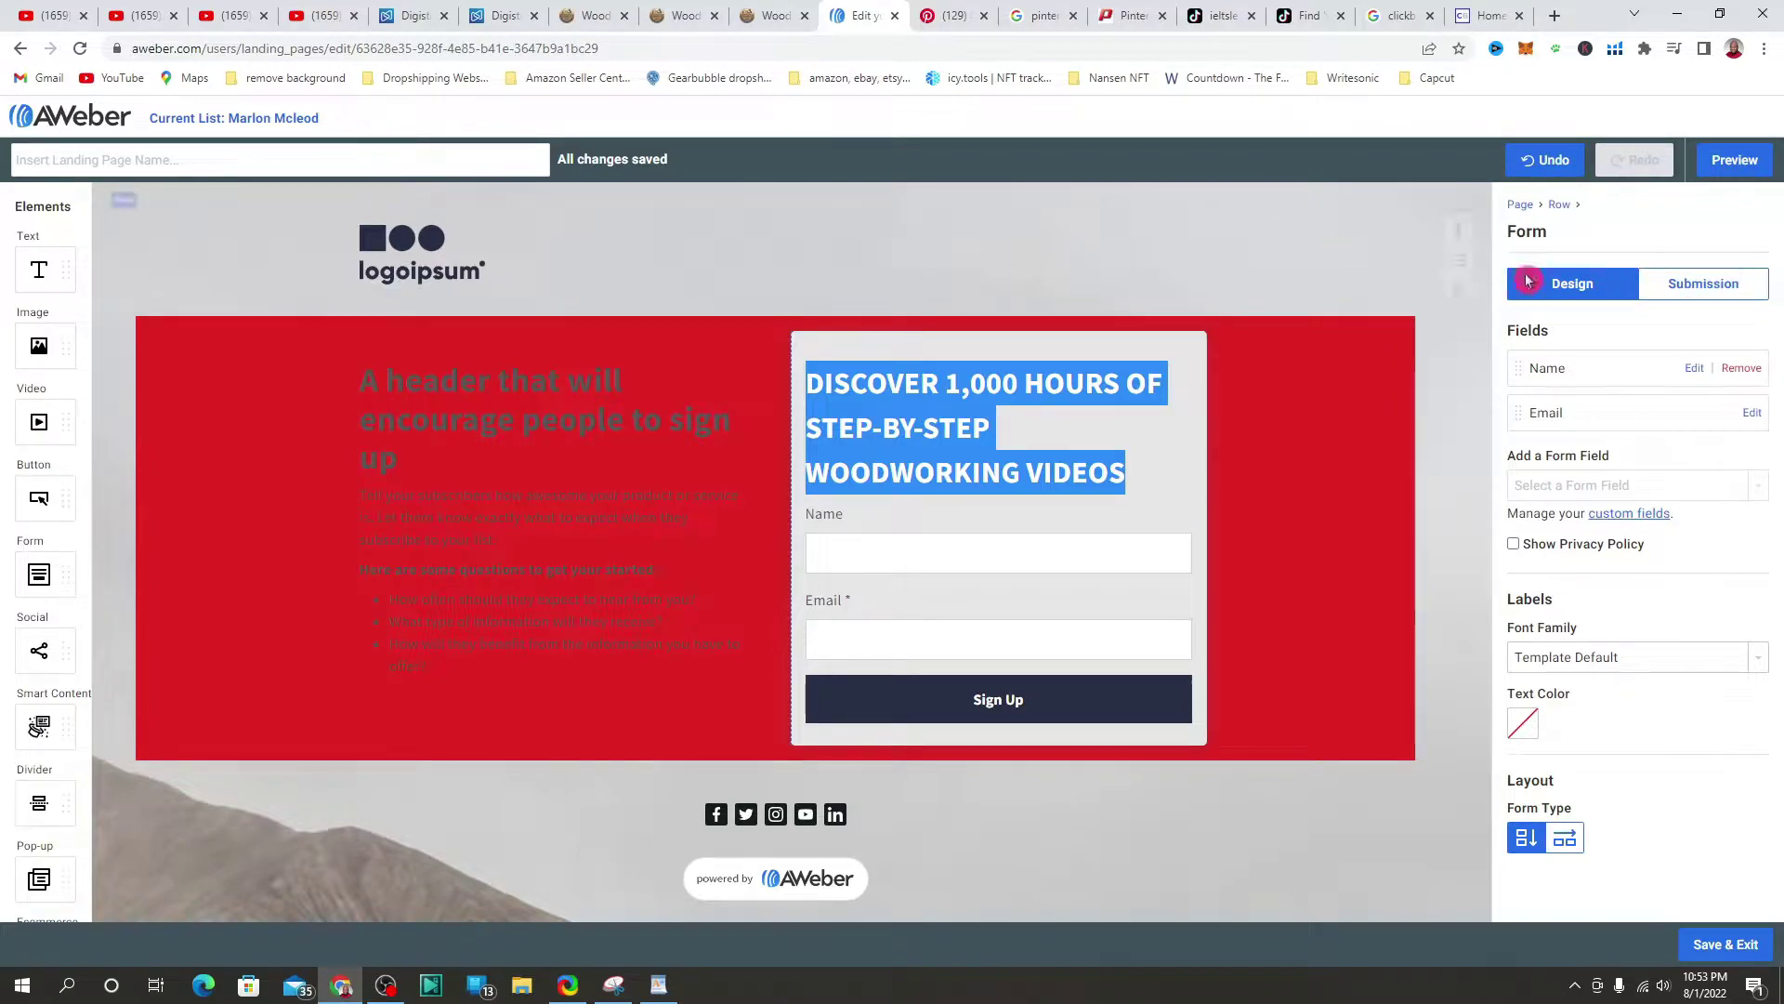
click(1702, 286)
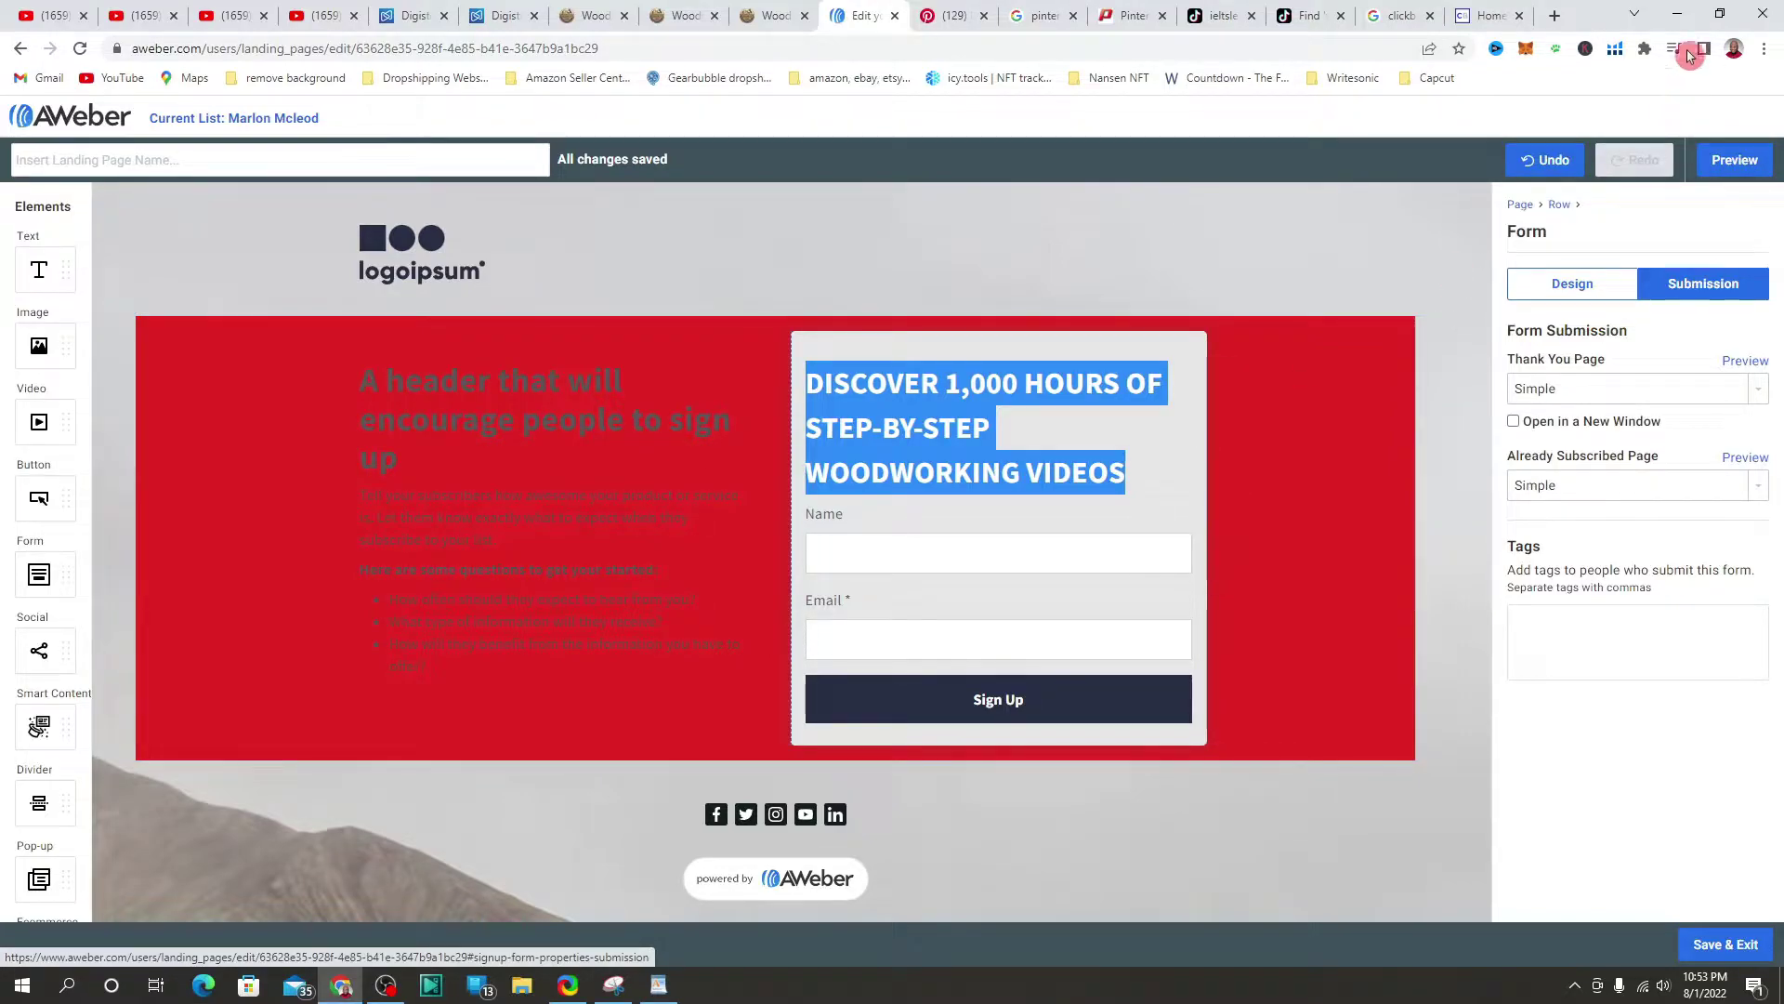
Step: Set the signup form's Thank You Page option to Custom URL
click(1543, 359)
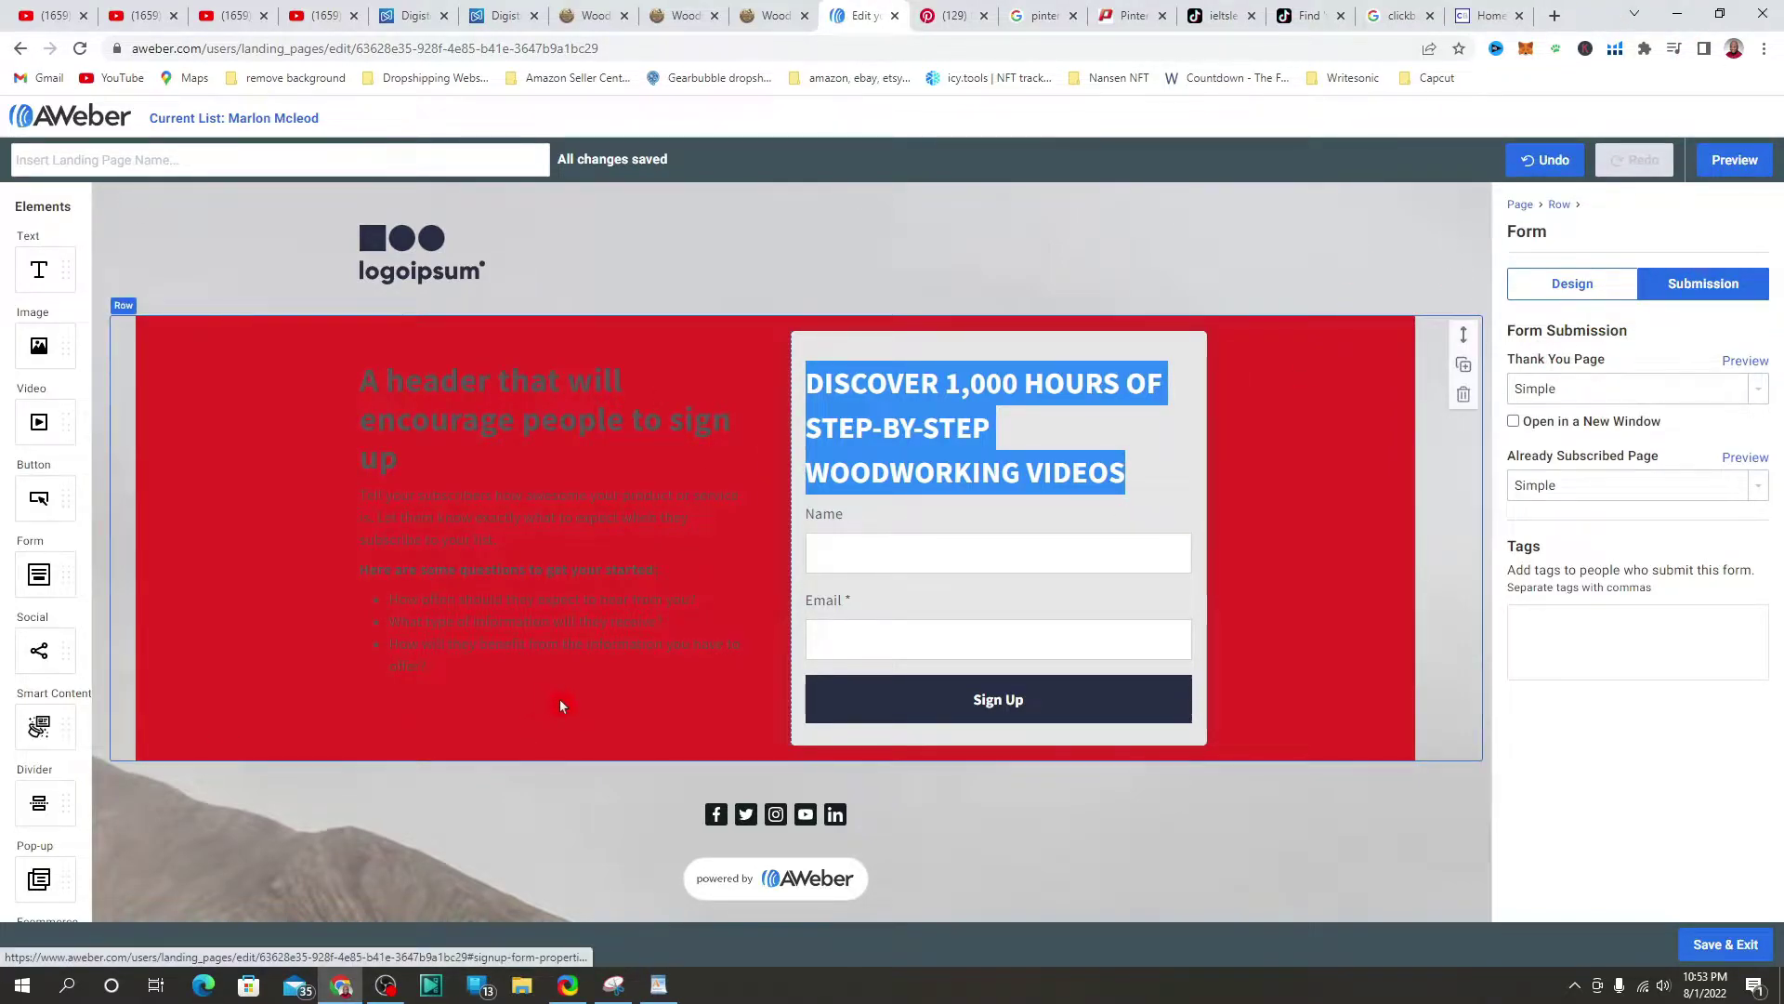
click(660, 990)
click(659, 991)
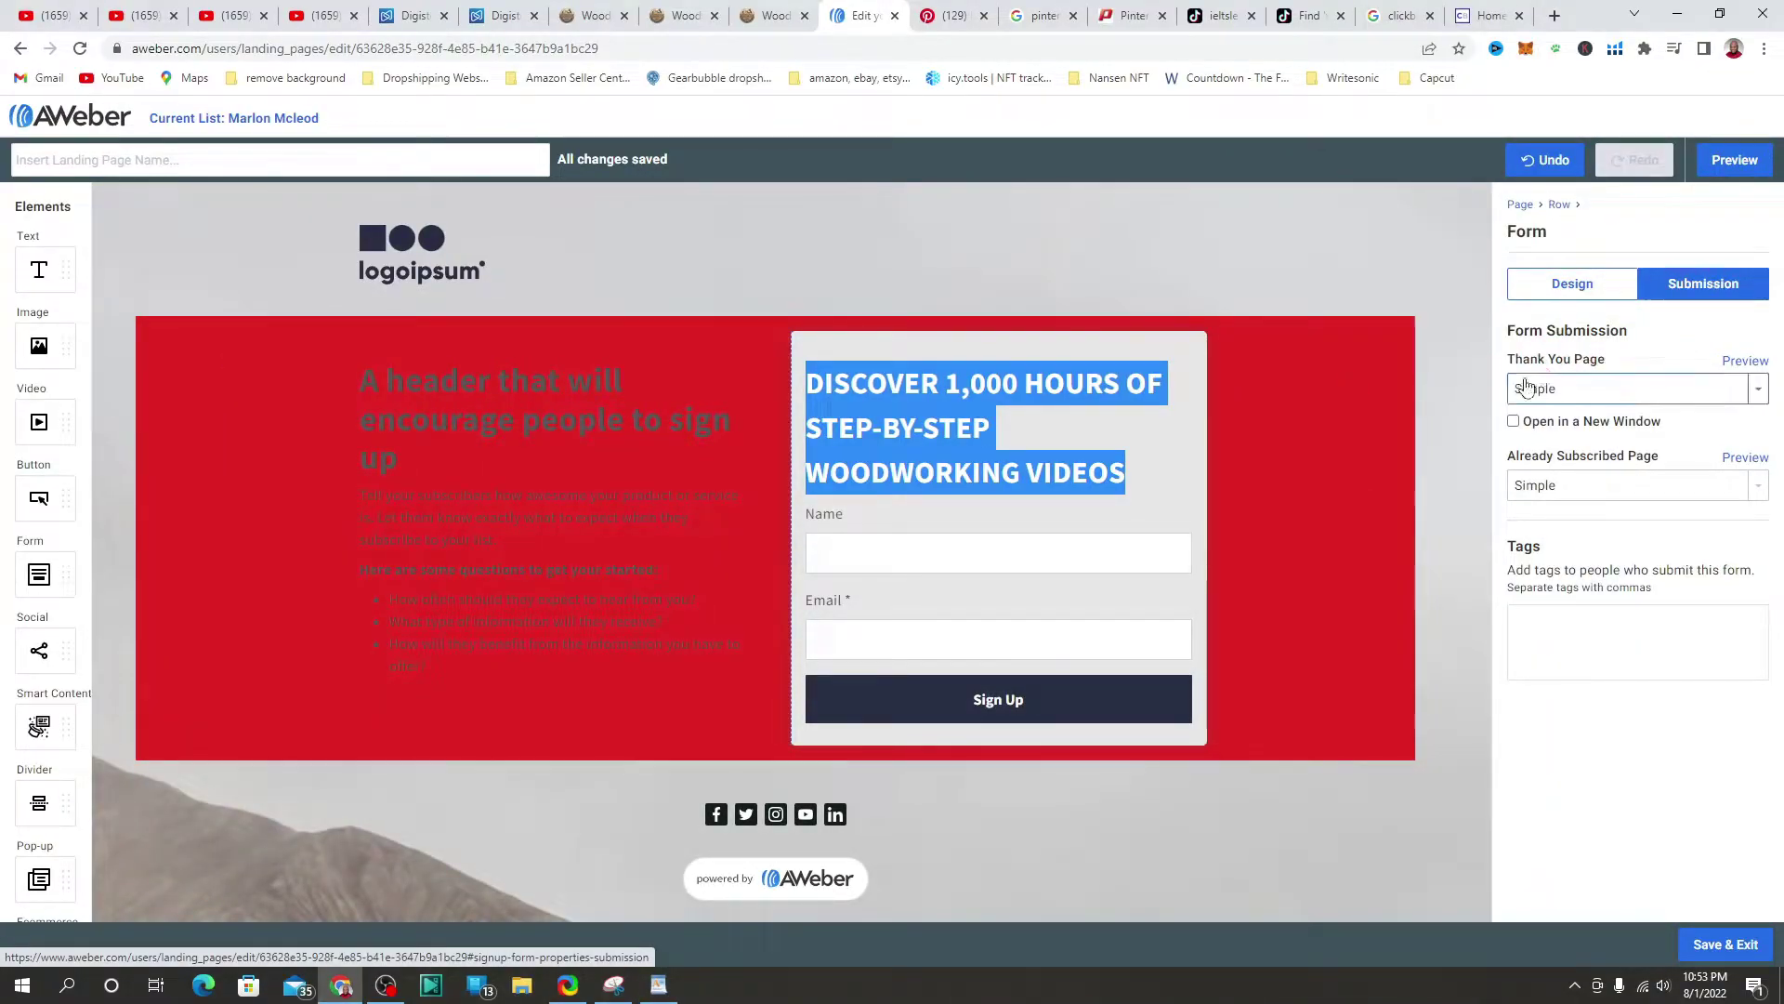
click(1612, 406)
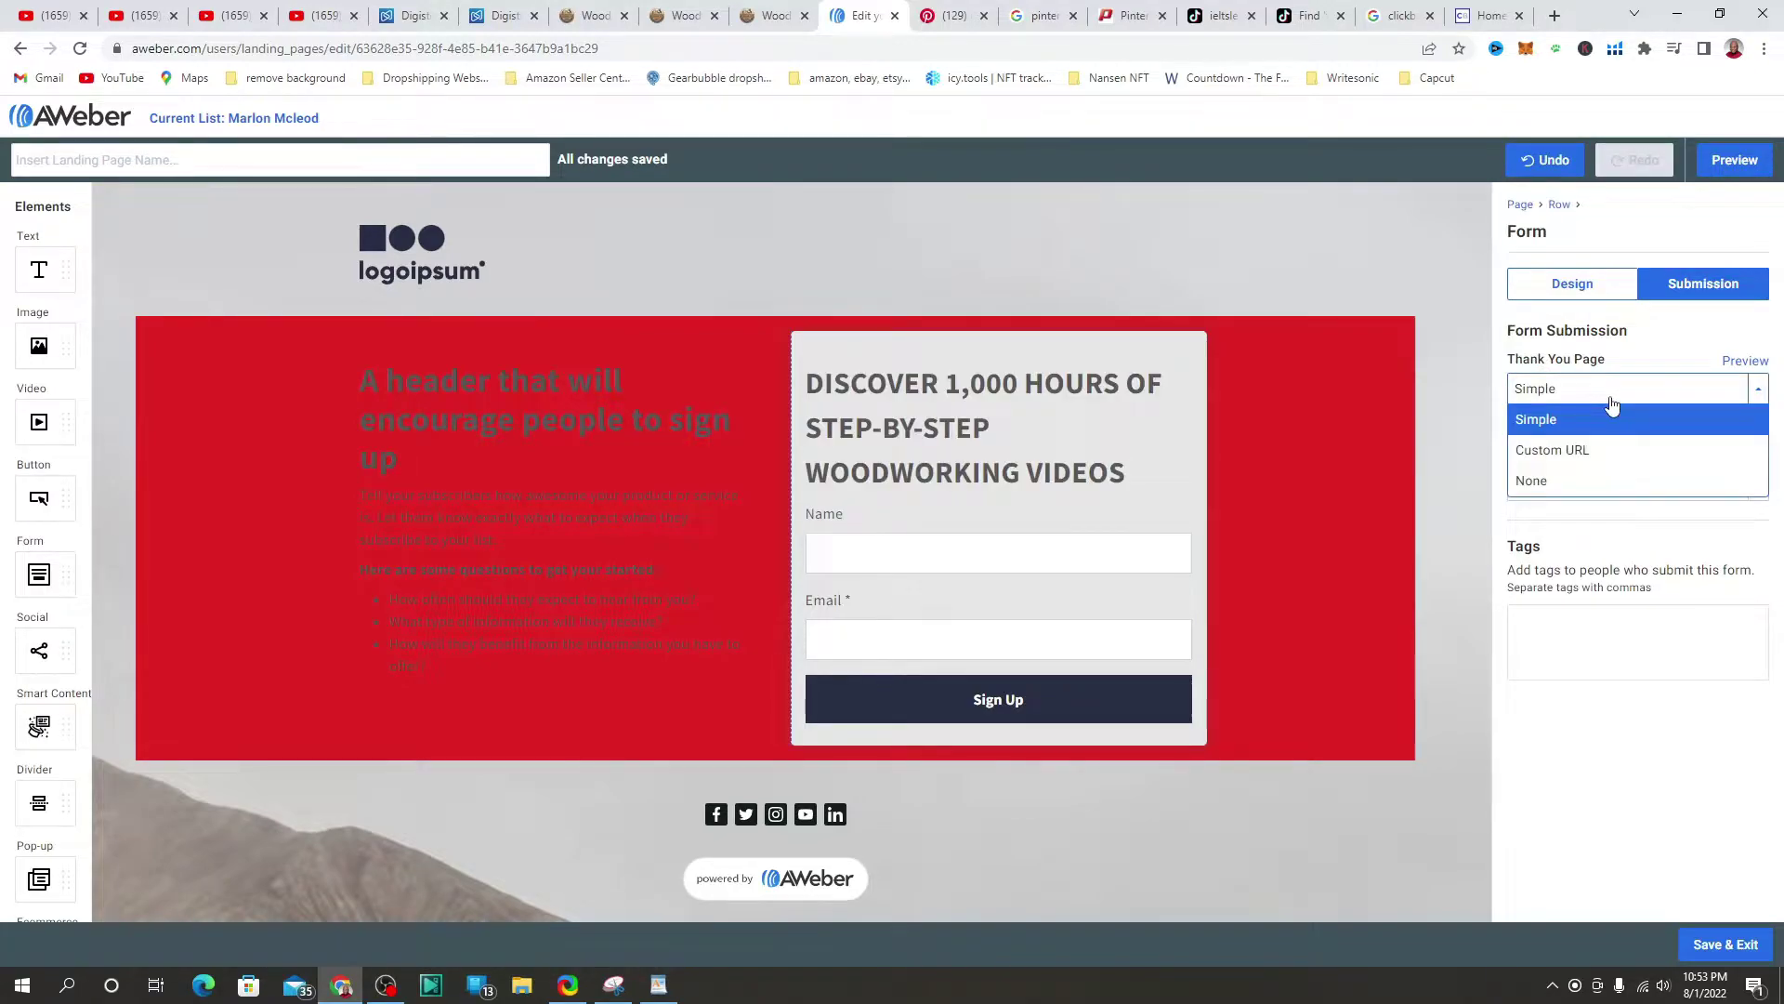
click(1548, 453)
Step: Copy the fasterfiles.net link from WordPad into the Custom URL field
click(659, 986)
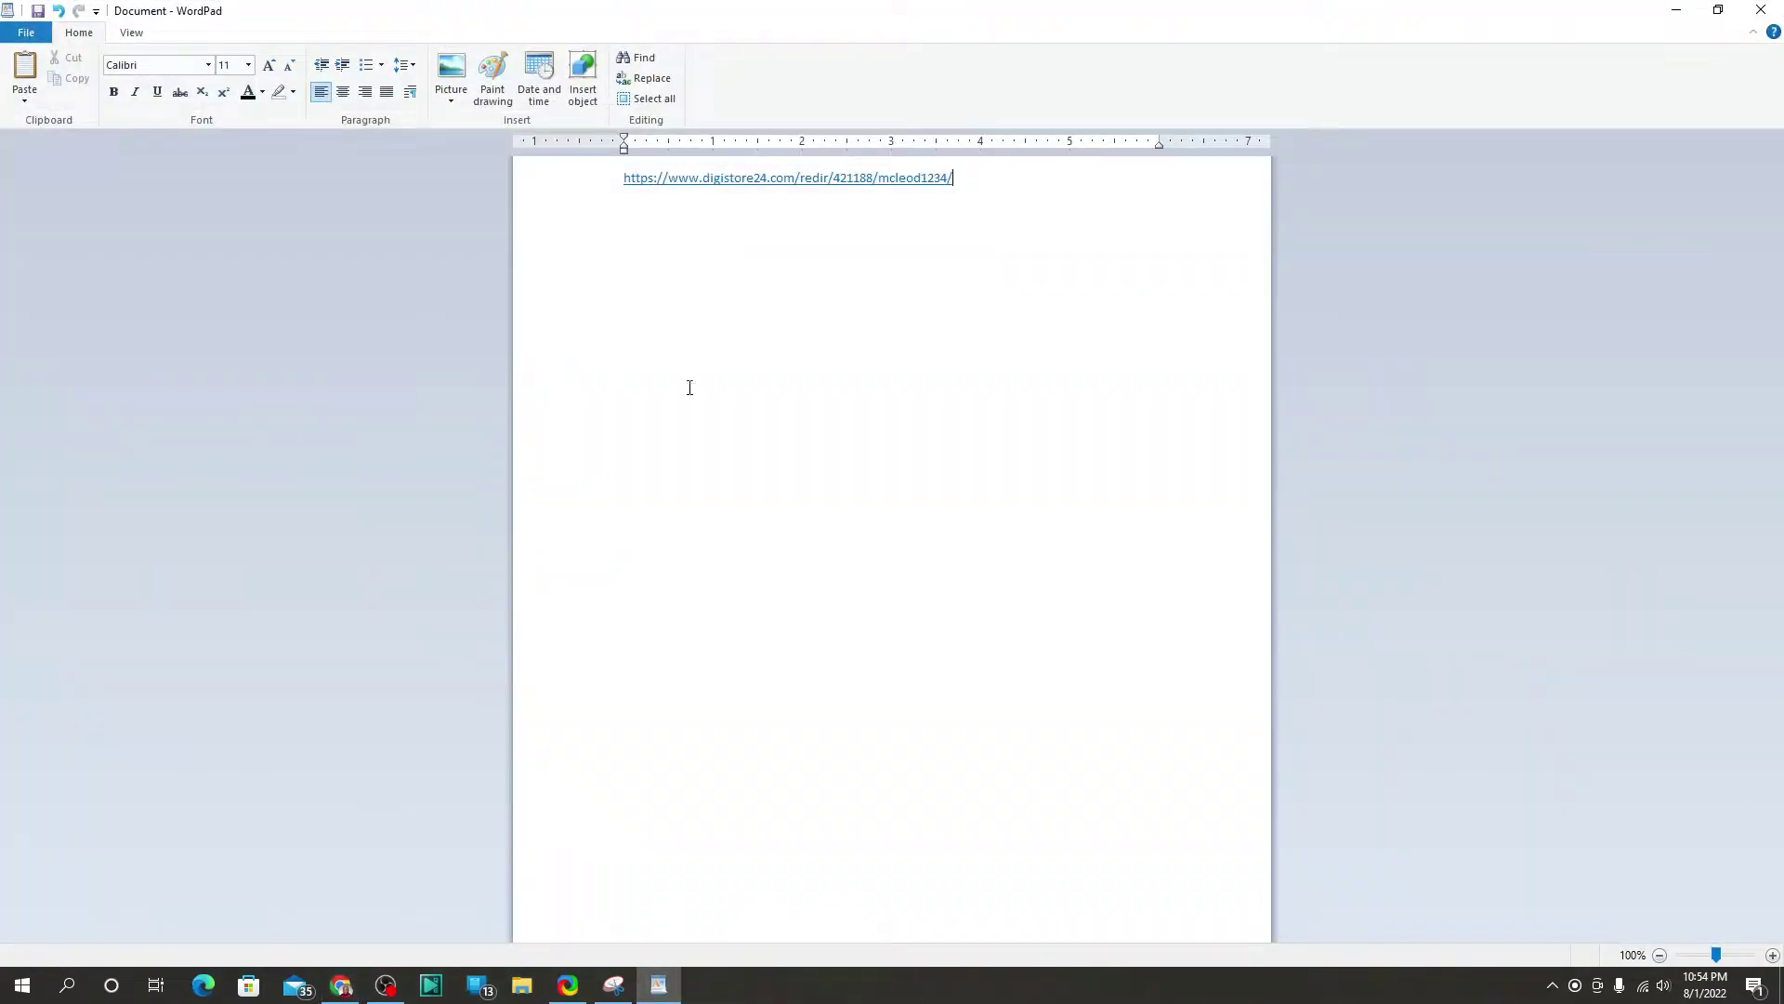
drag(987, 199, 546, 187)
right_click(638, 188)
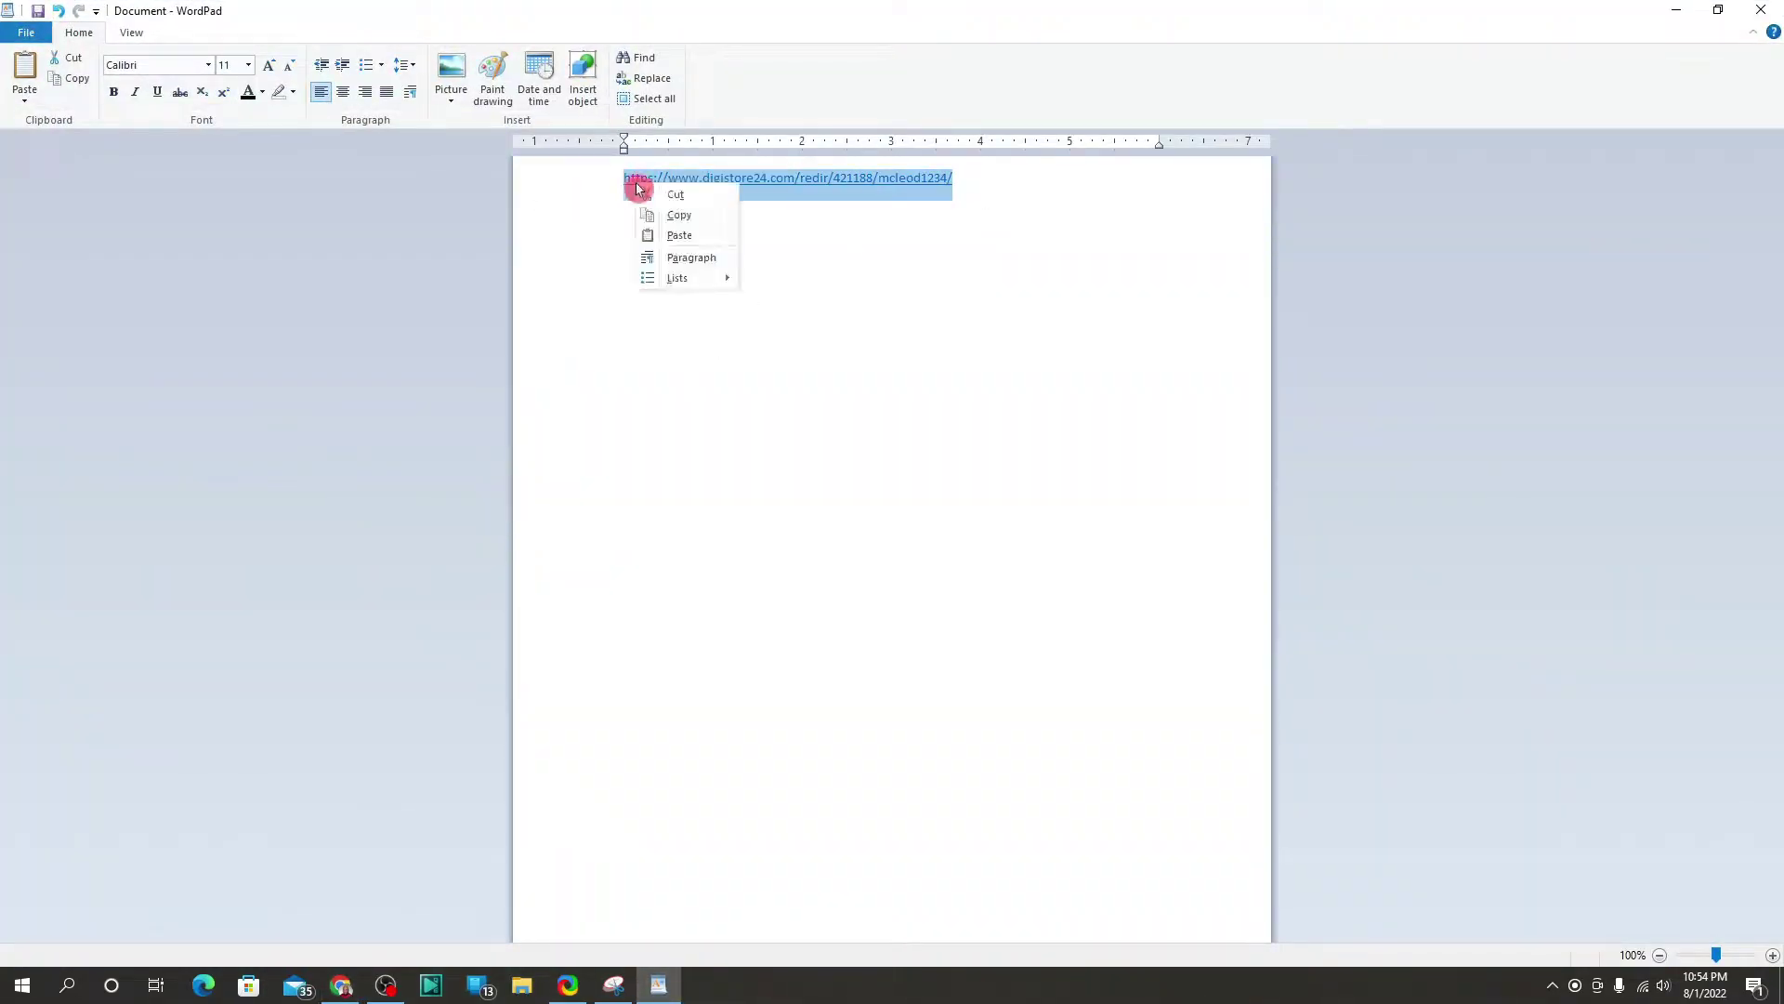
click(688, 216)
click(1678, 19)
click(1534, 474)
right_click(1528, 474)
click(1580, 616)
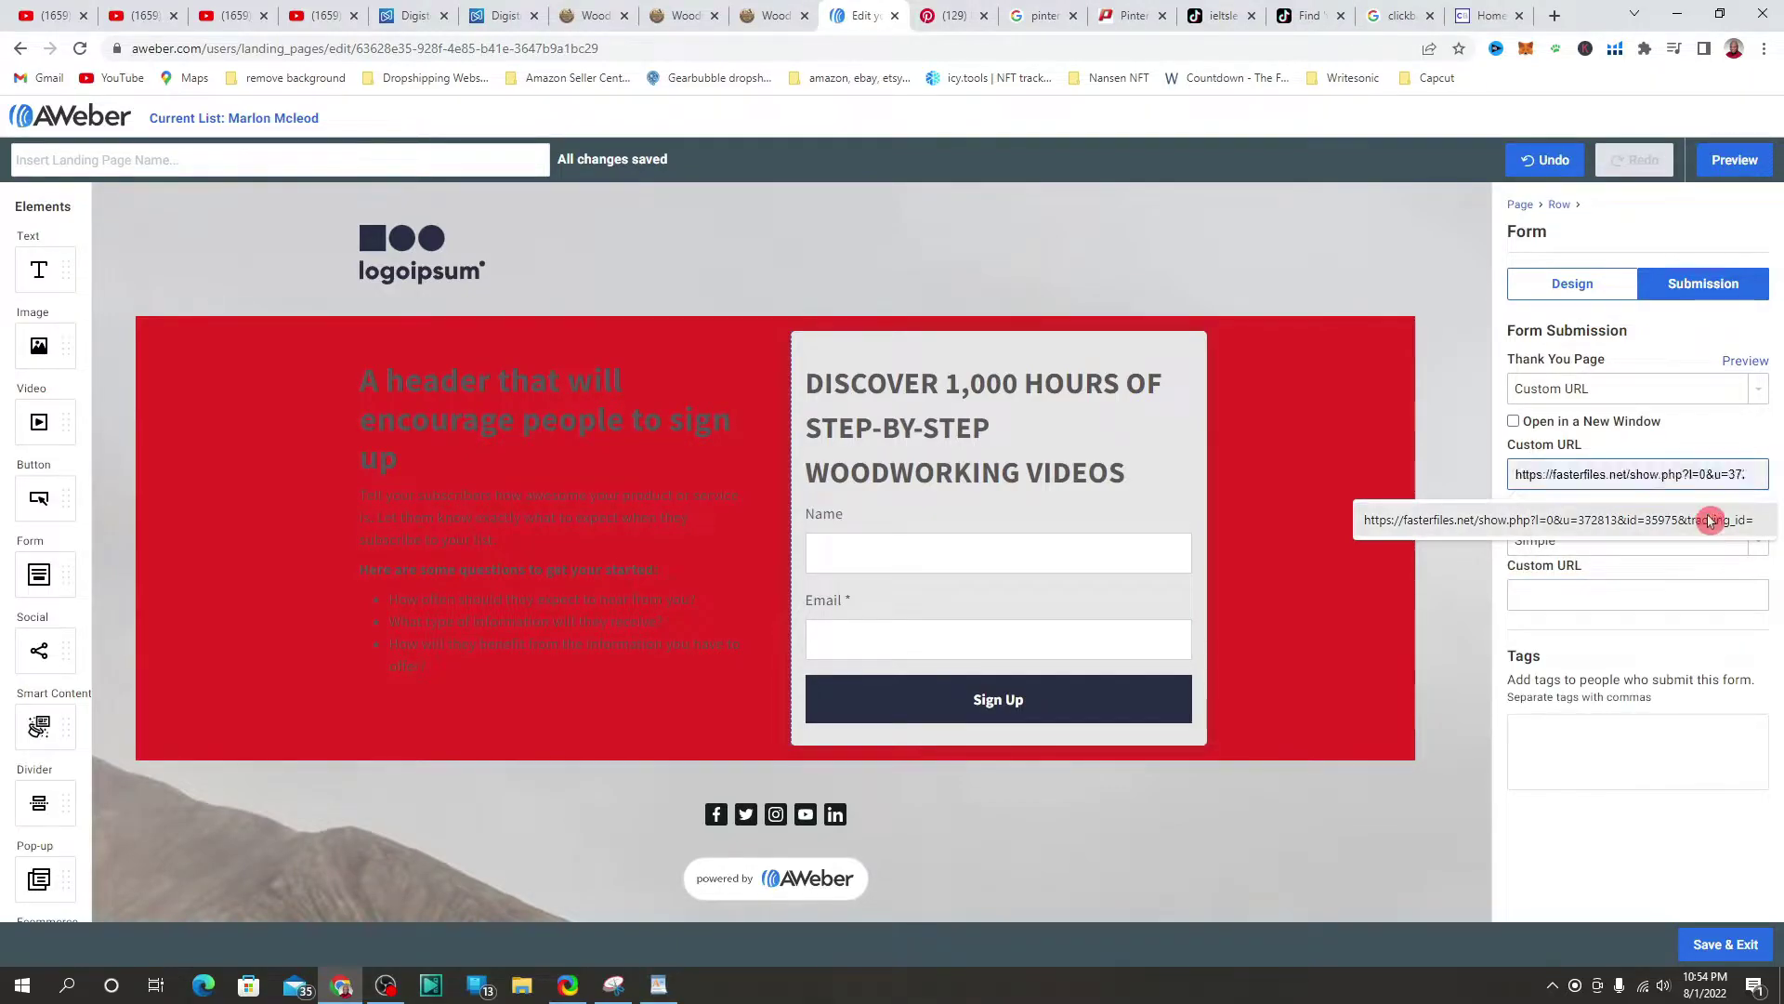
Step: Deselect the logo row to show page settings and briefly check the Woodwork101 affiliate page
click(1391, 245)
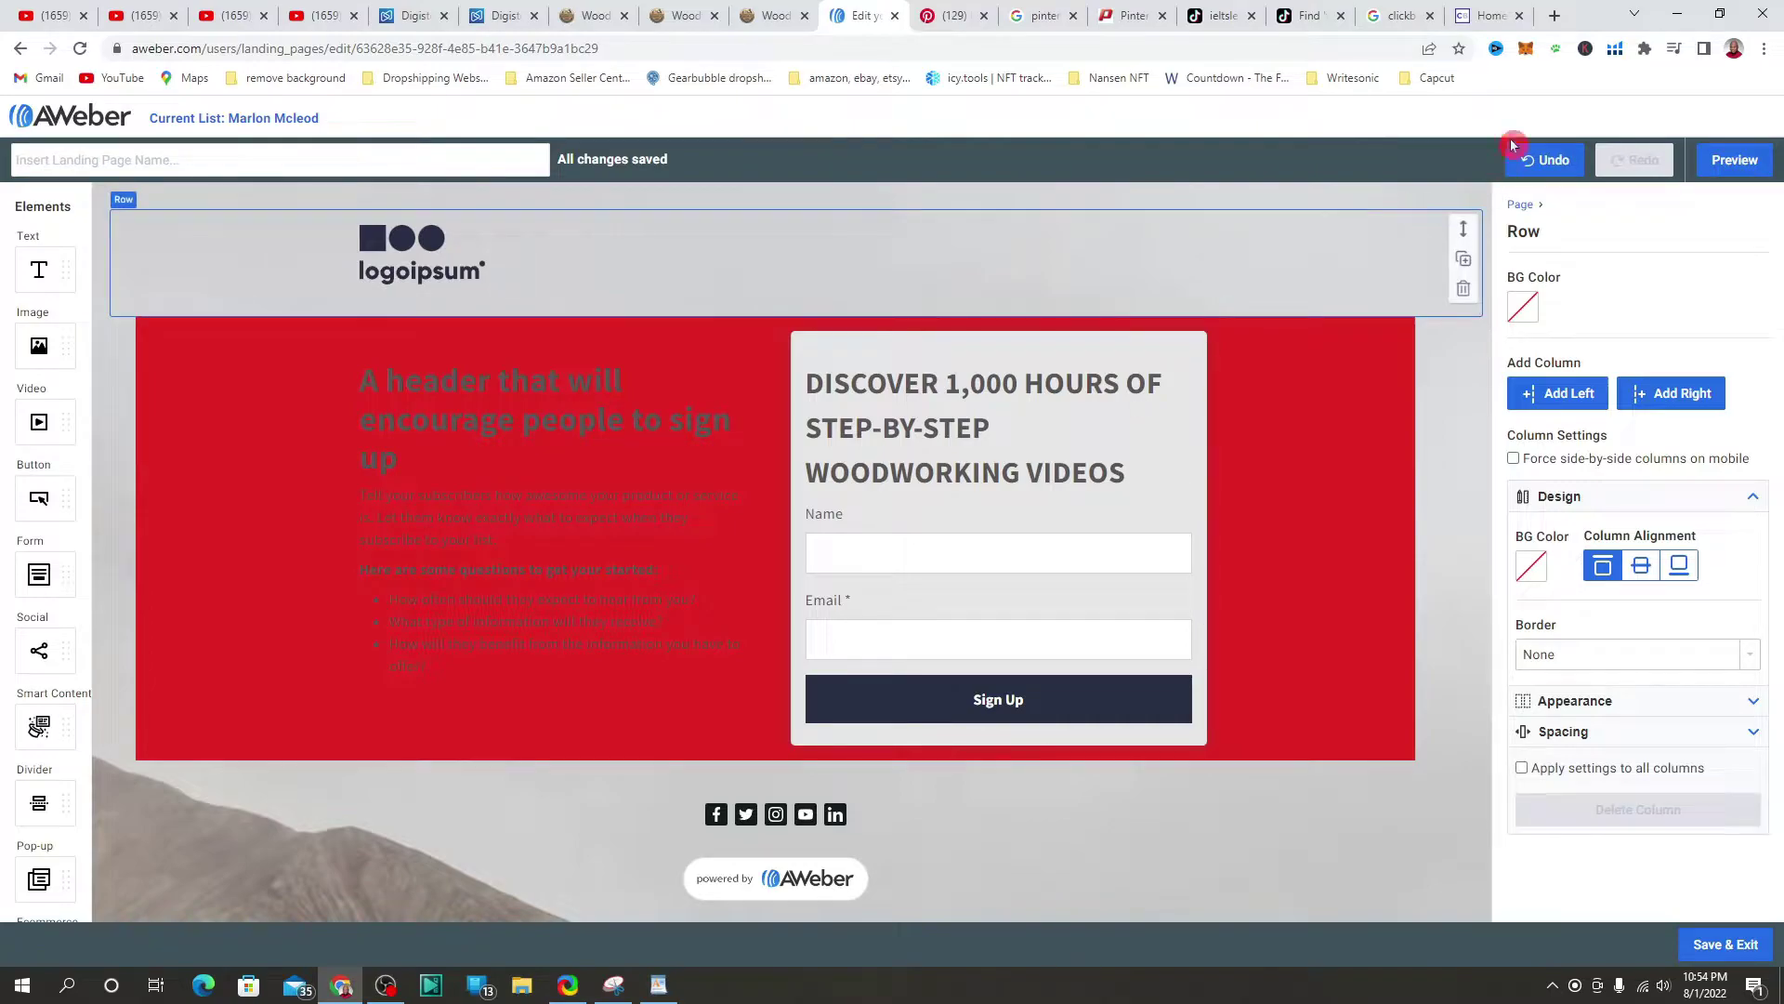
click(1520, 204)
click(752, 20)
click(849, 11)
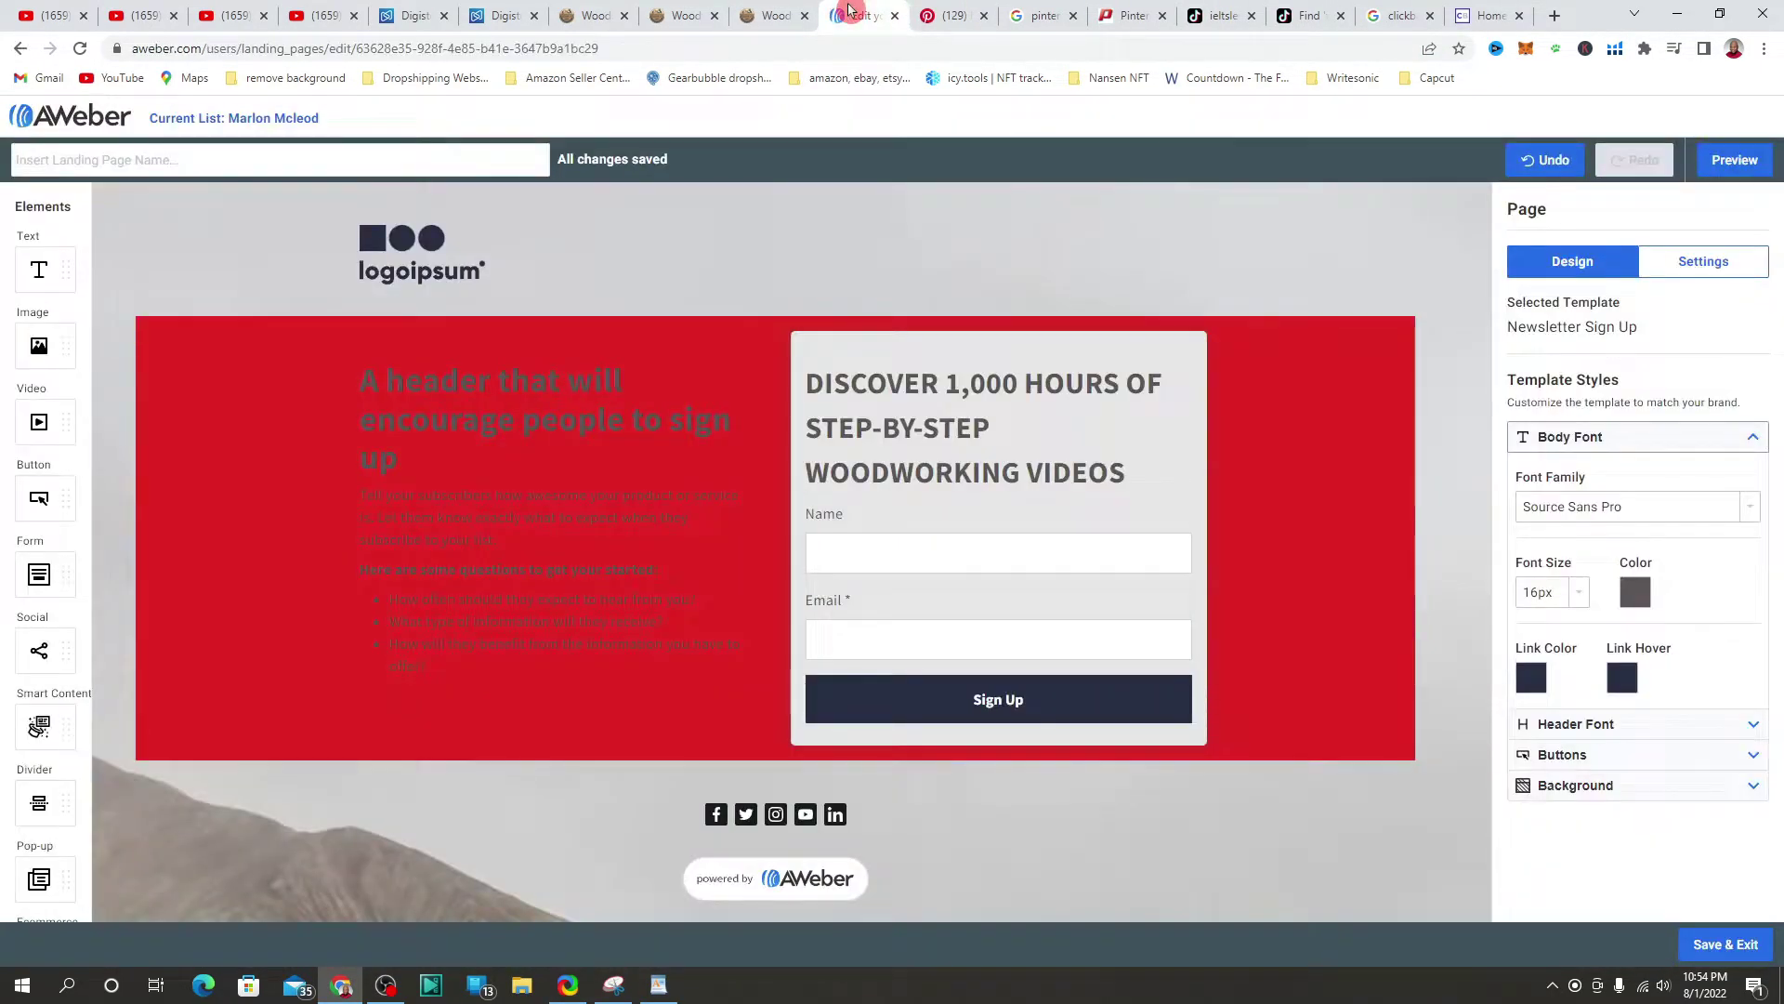
Step: Save and exit the landing page editor, then advance past the Learn what's new tip
click(1726, 944)
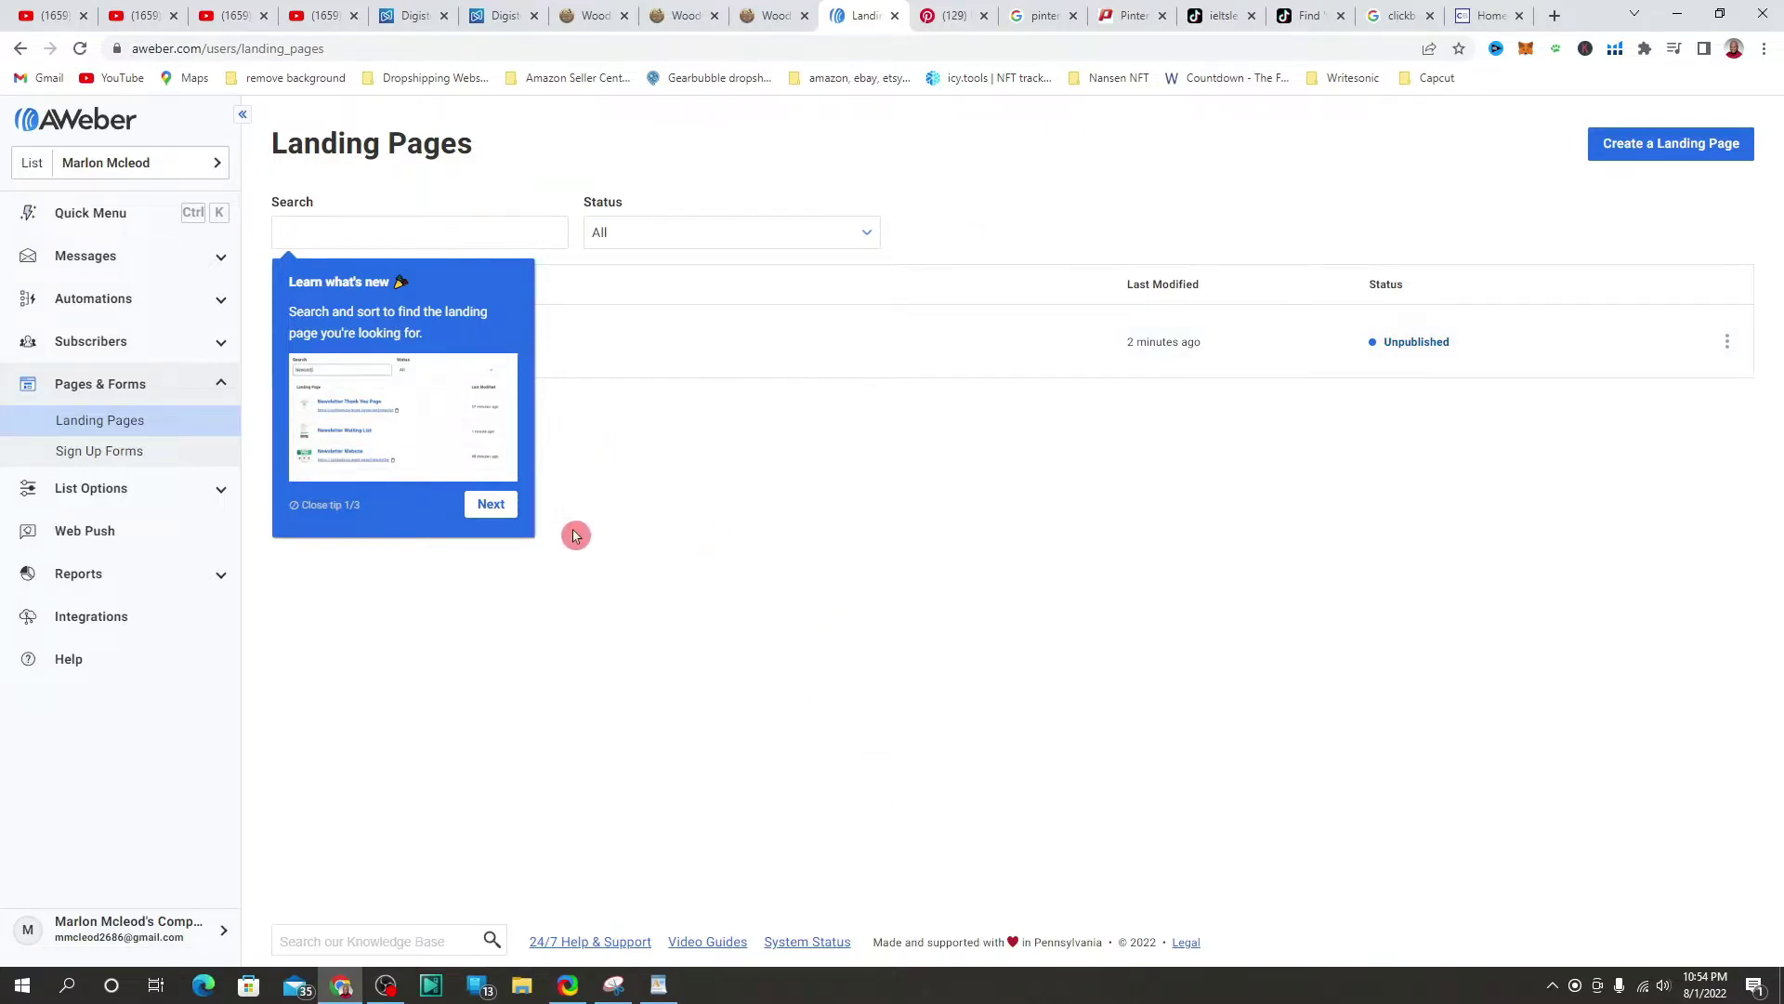
click(492, 513)
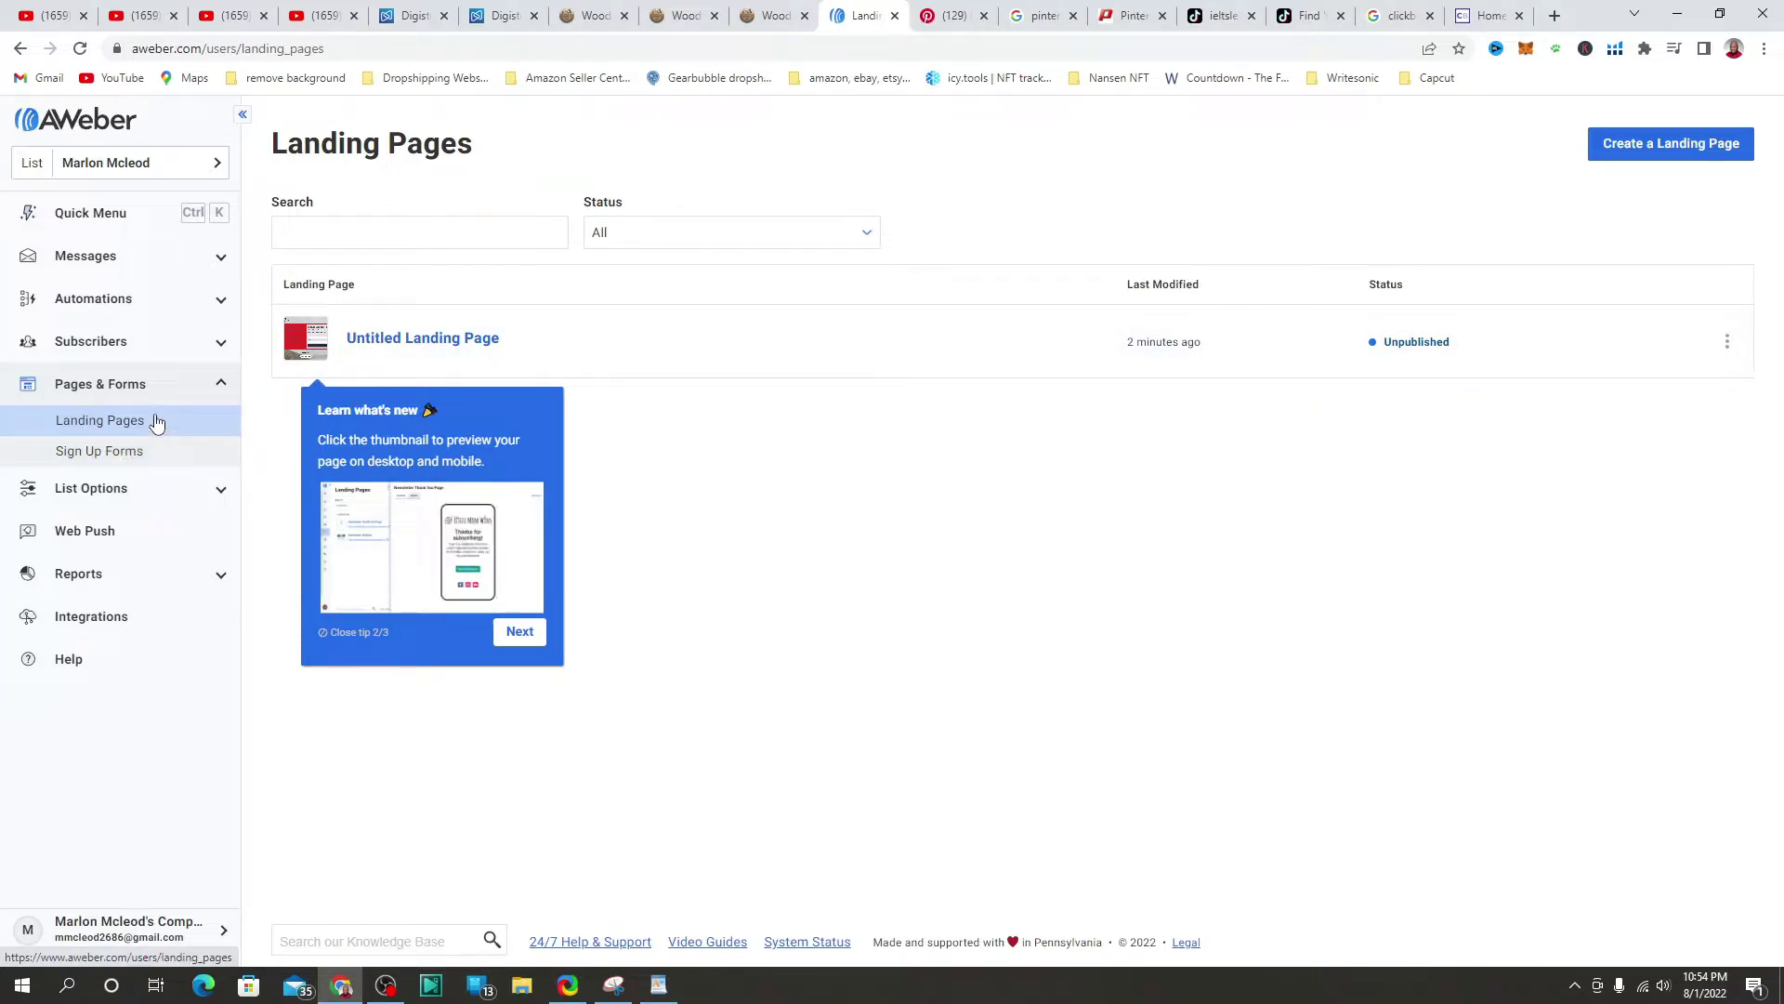
Step: Look through AWeber's Sign Up Forms and Campaigns pages
click(135, 455)
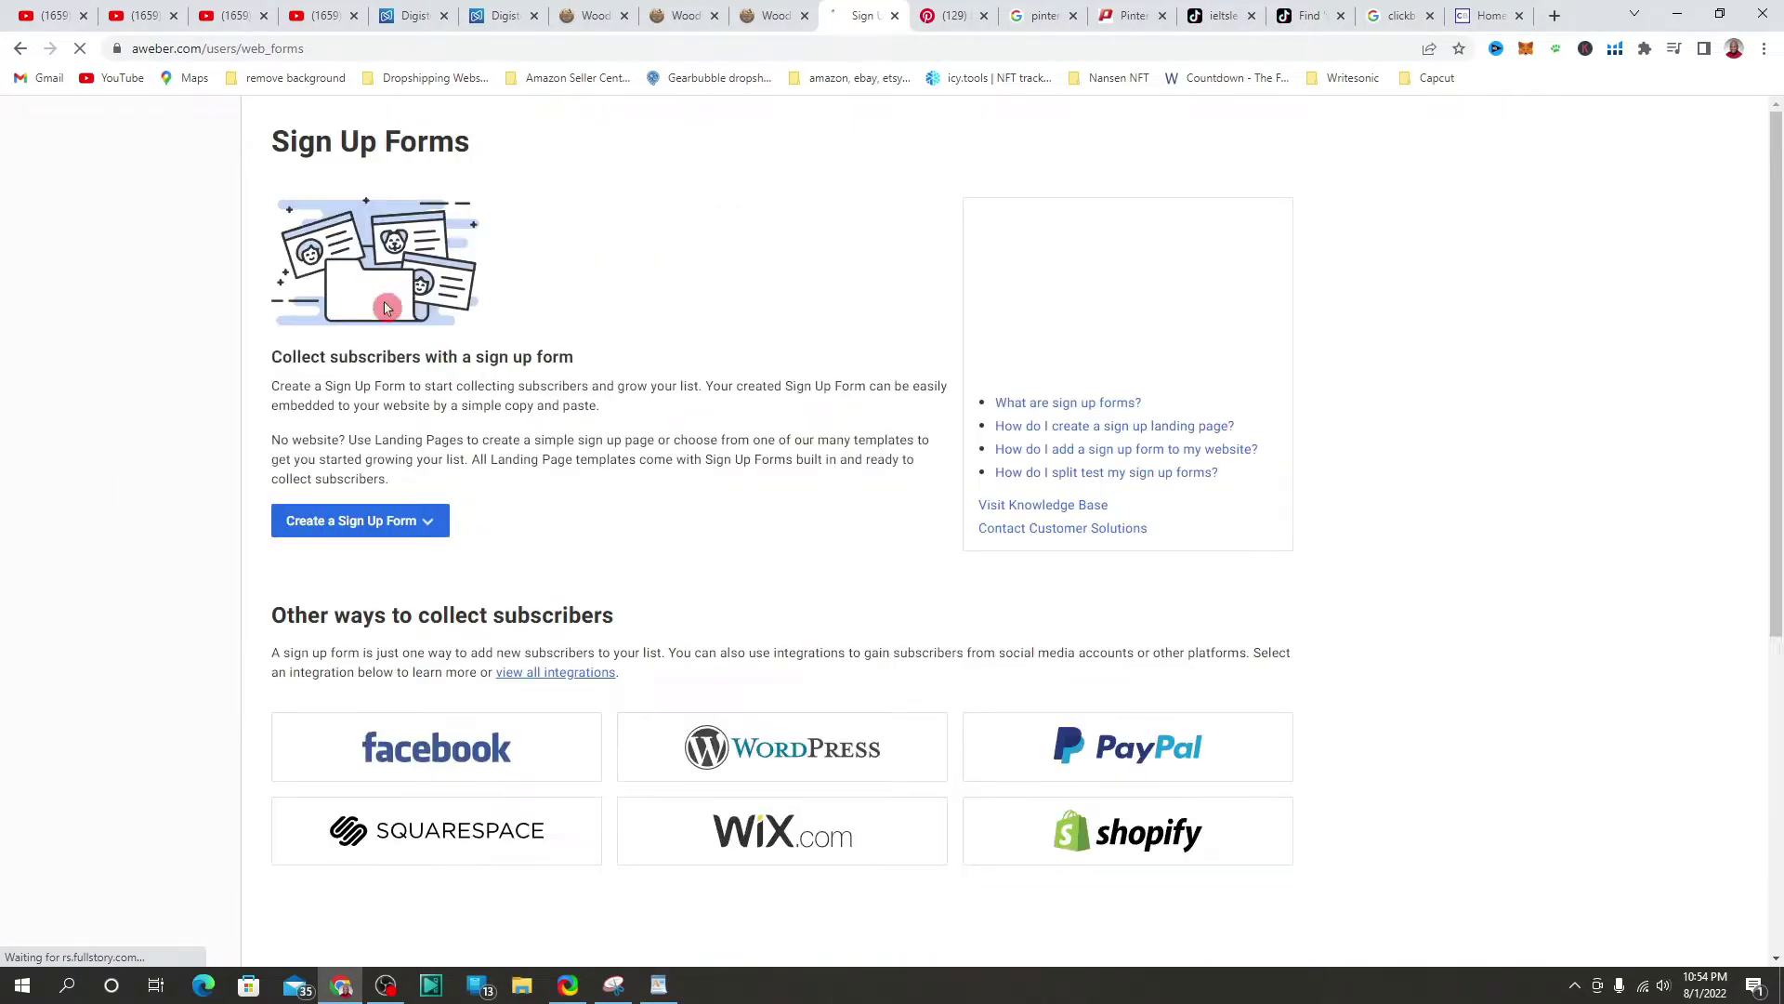
click(20, 49)
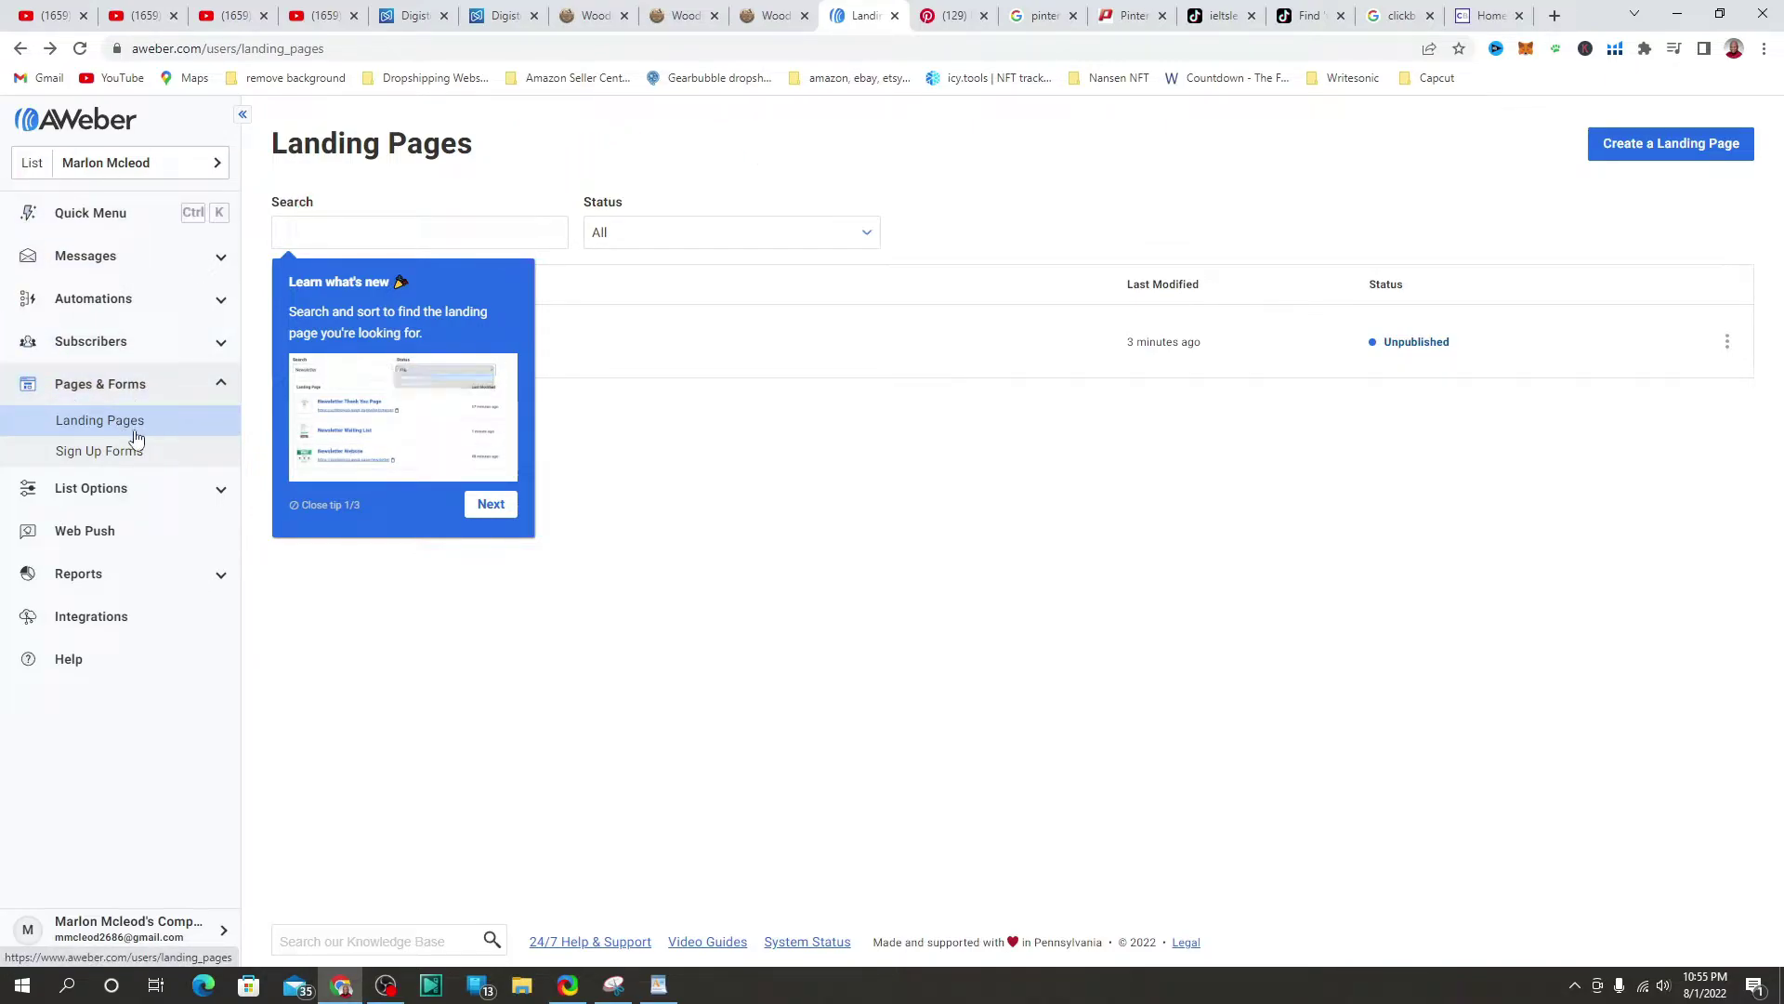
click(221, 304)
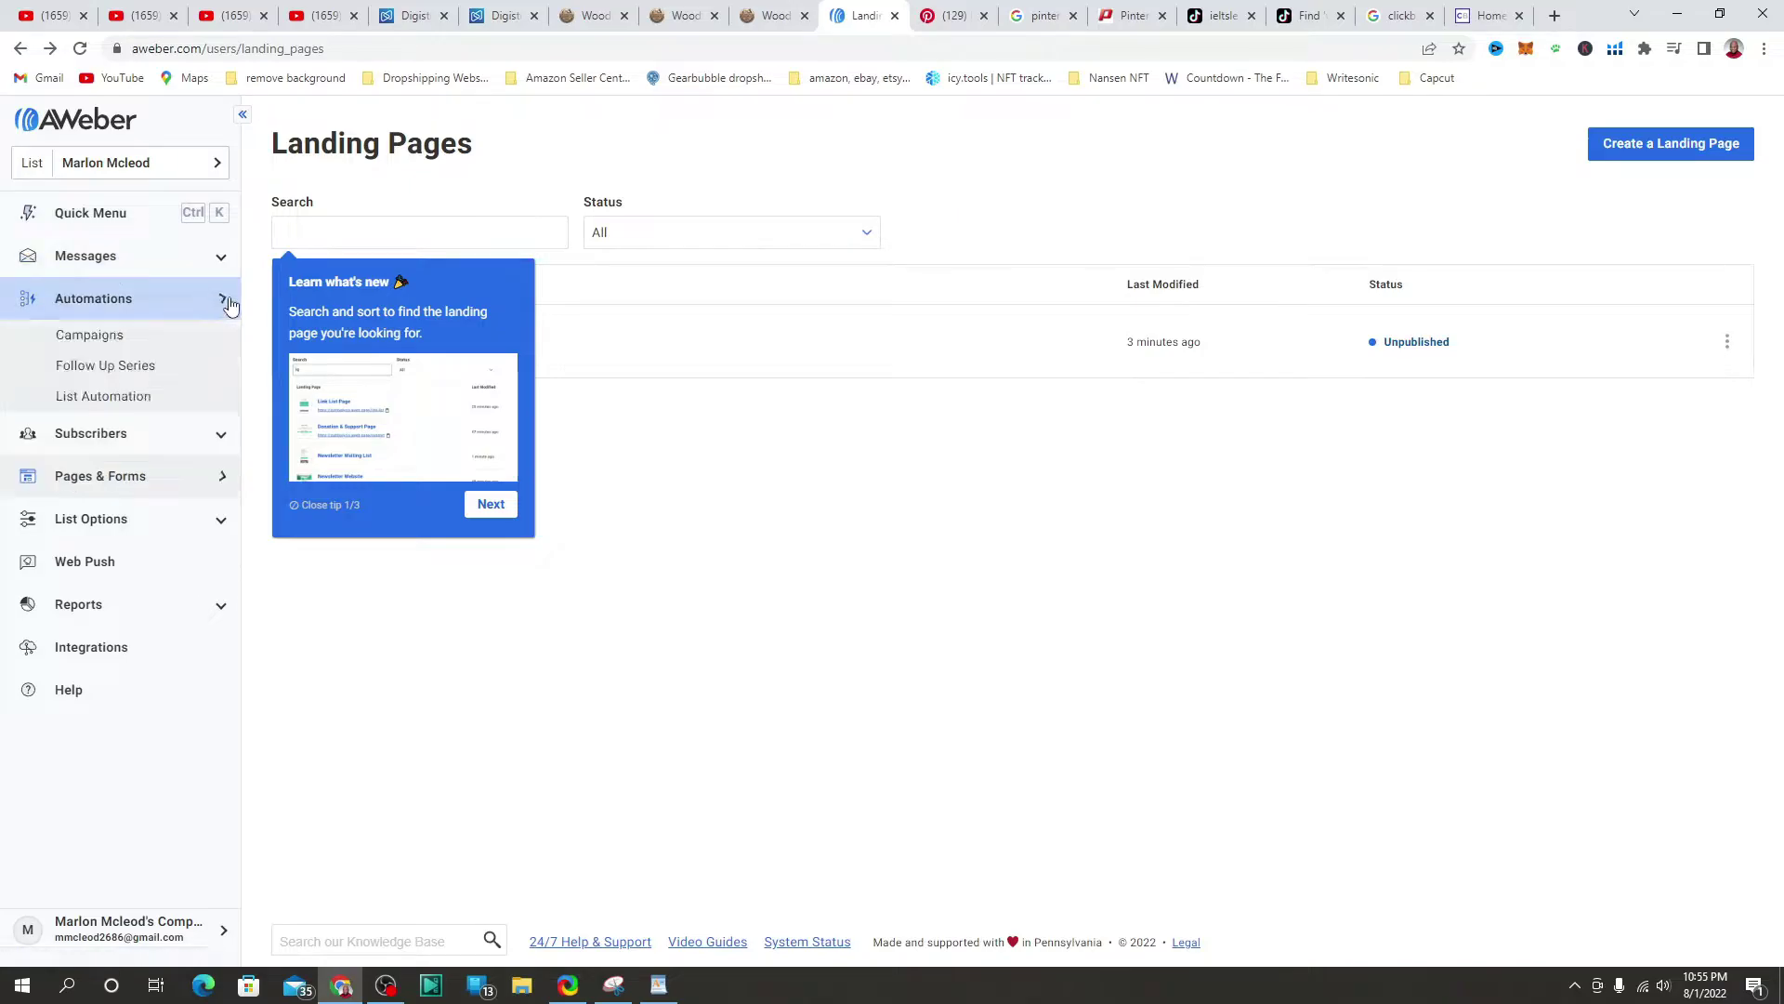
click(137, 336)
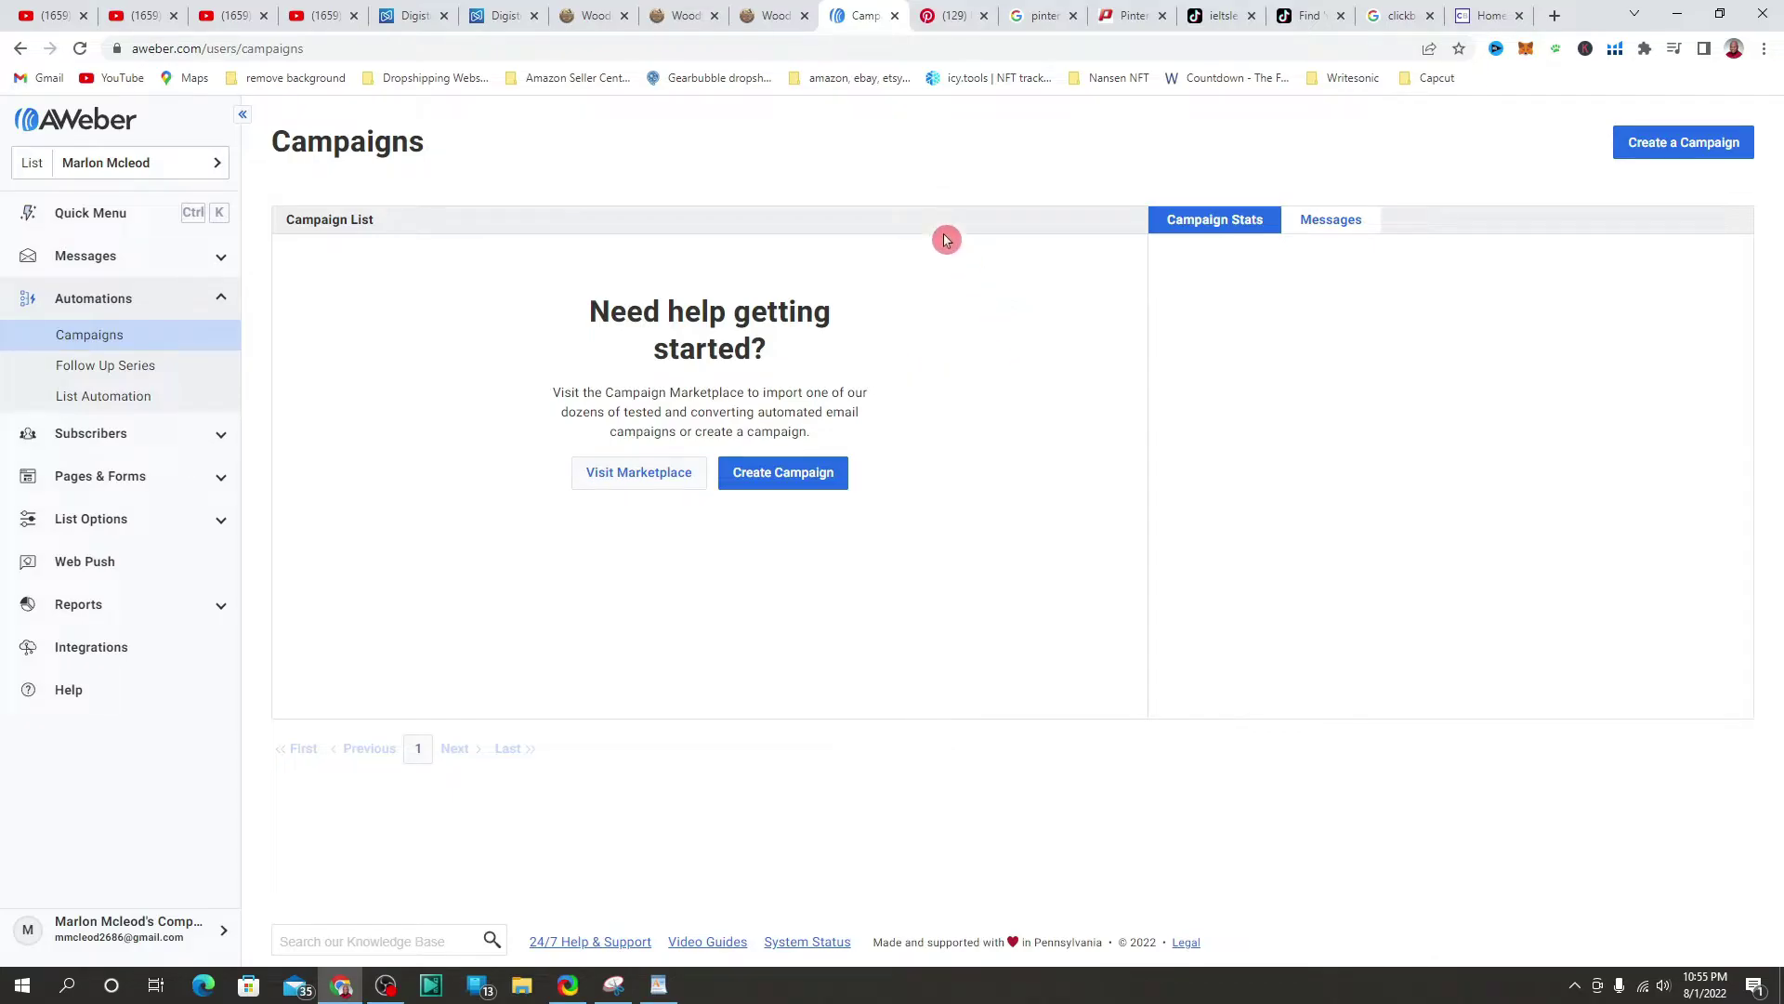
Step: Open the Untitled Landing Page from the Landing Pages list, then return to the Pinterest woodwork search
click(130, 478)
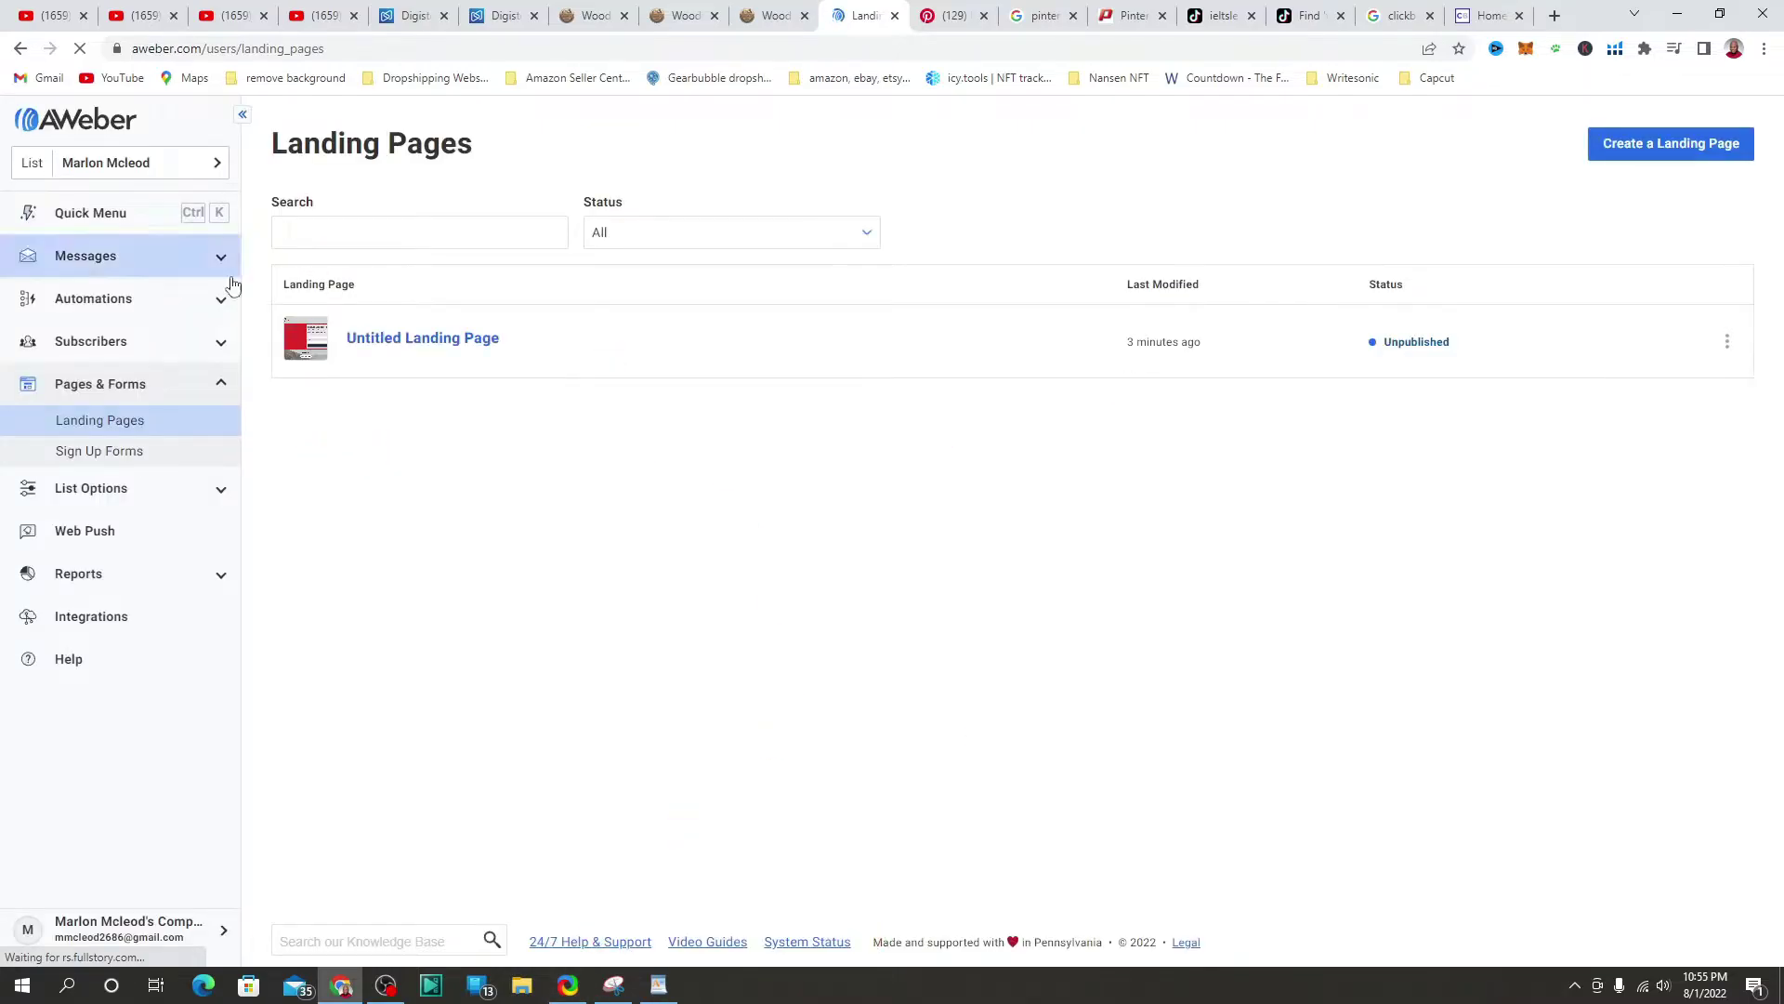
click(410, 340)
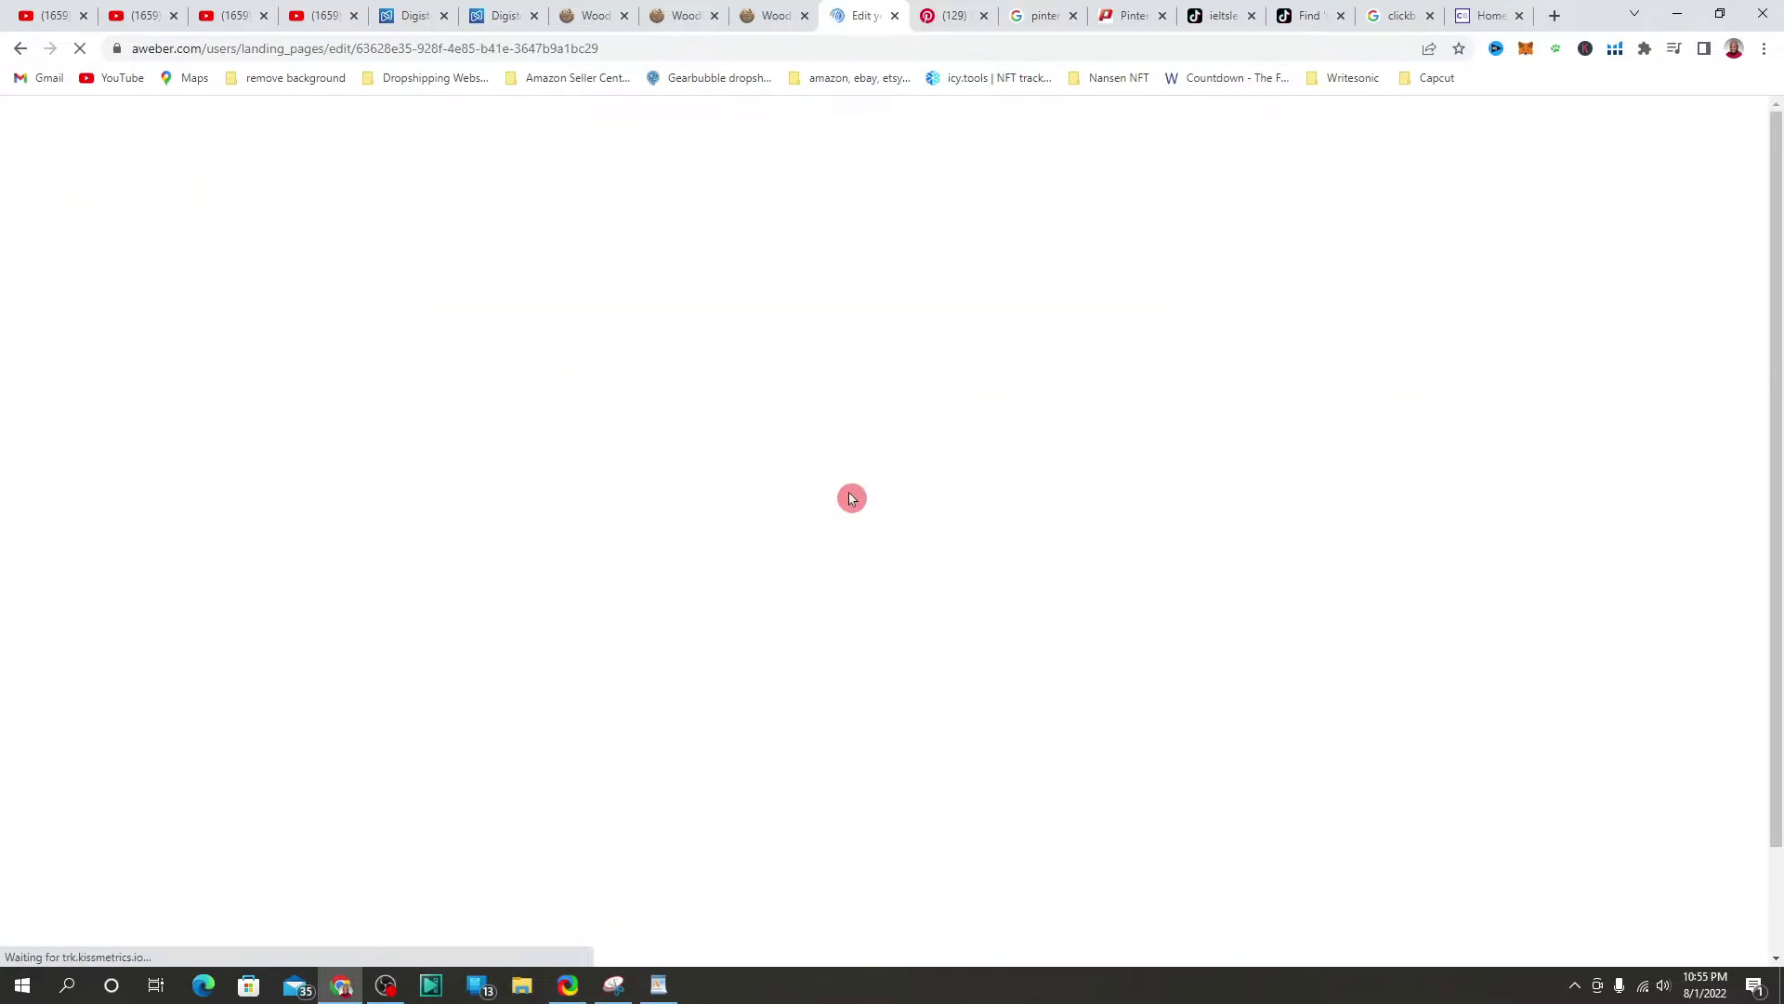
click(958, 13)
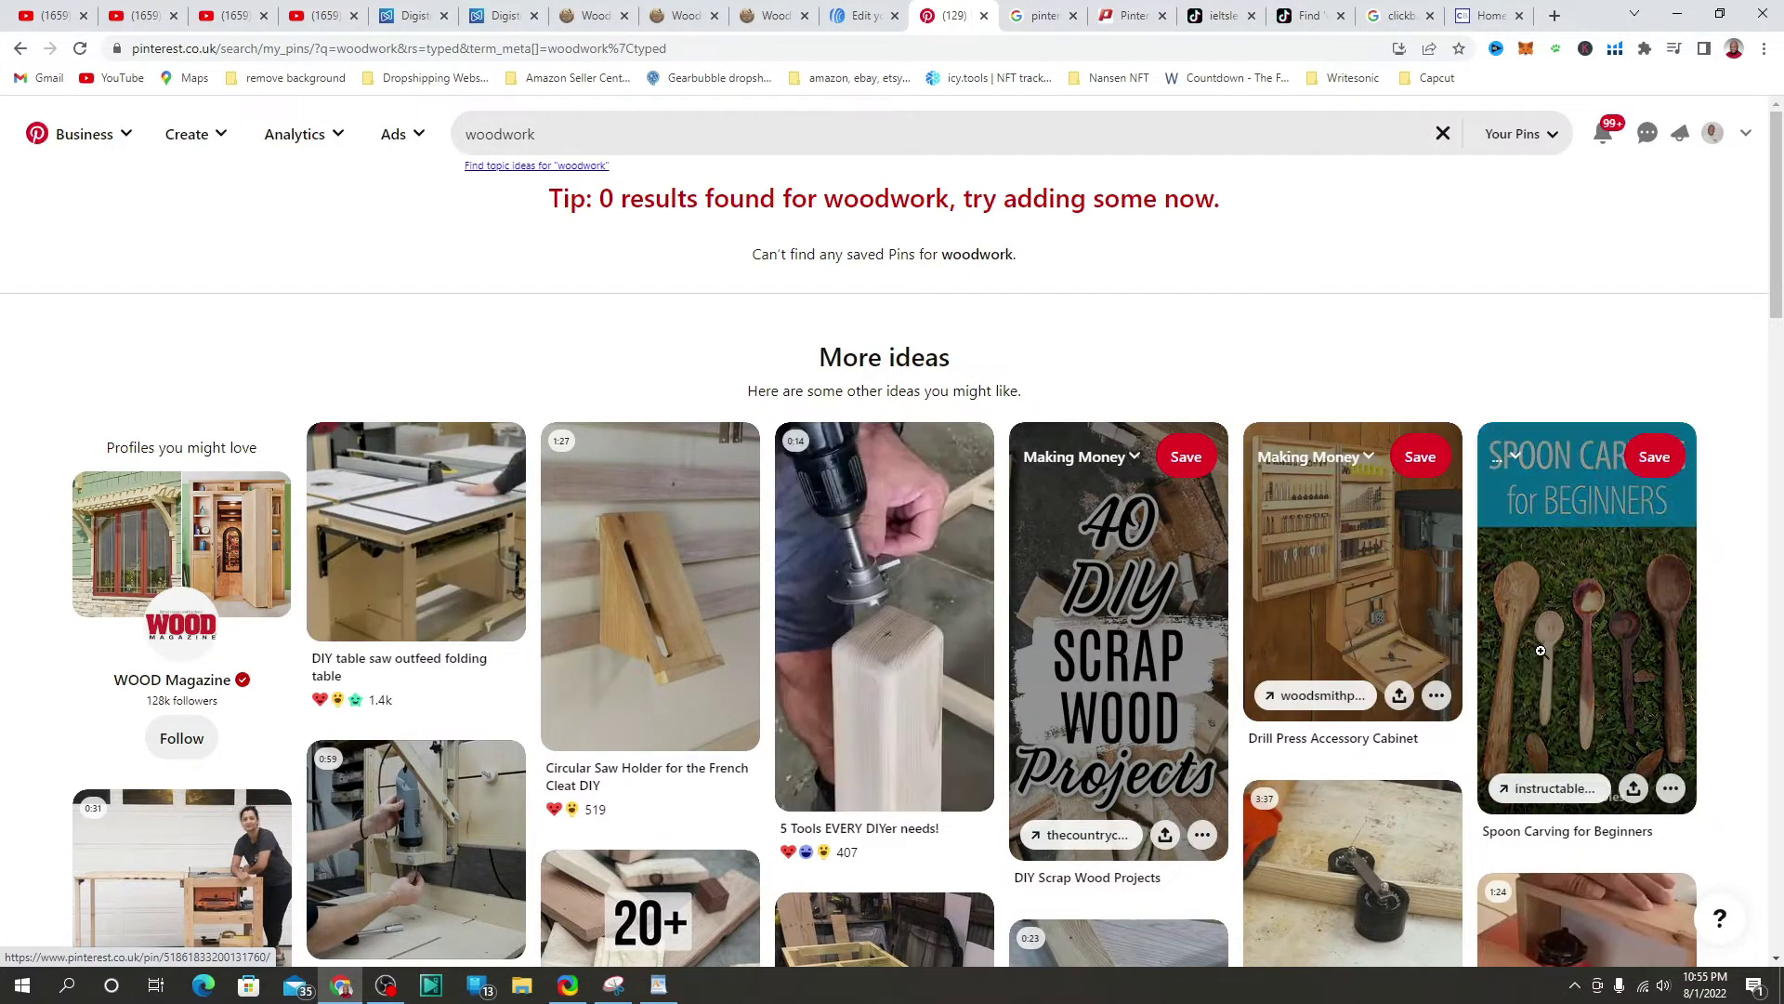
click(1712, 133)
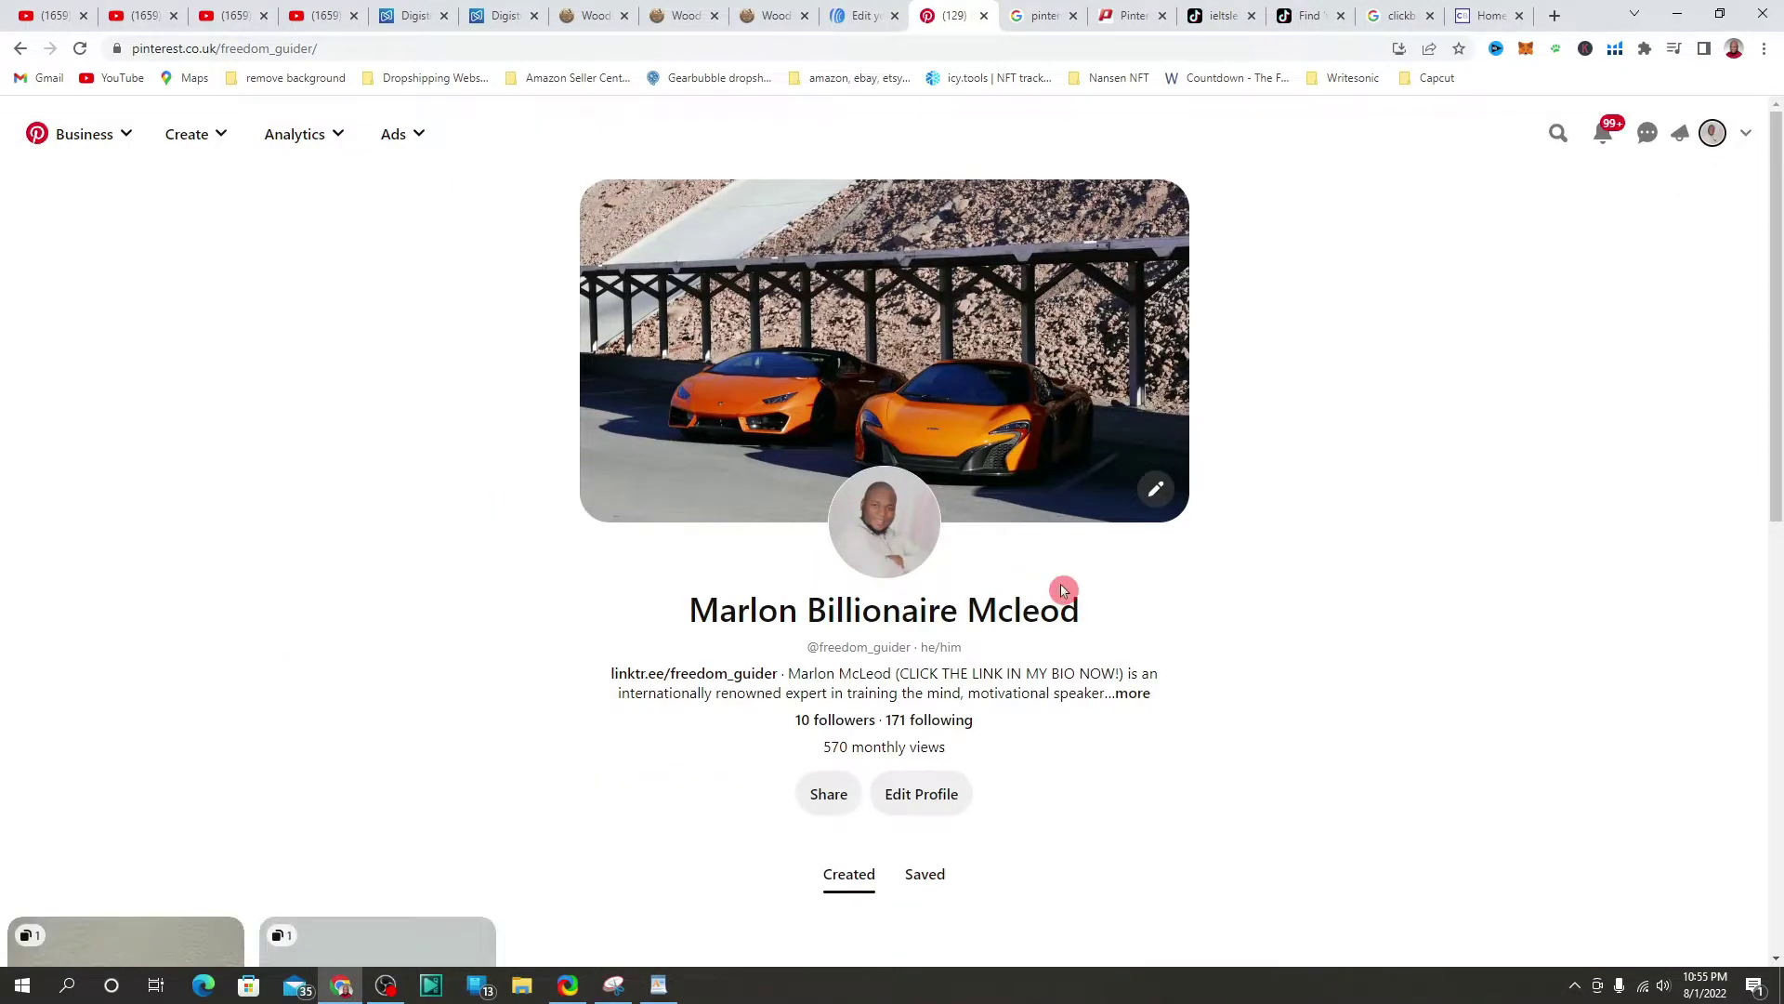
scroll(1061, 590, down, 3)
scroll(1059, 581, down, 9)
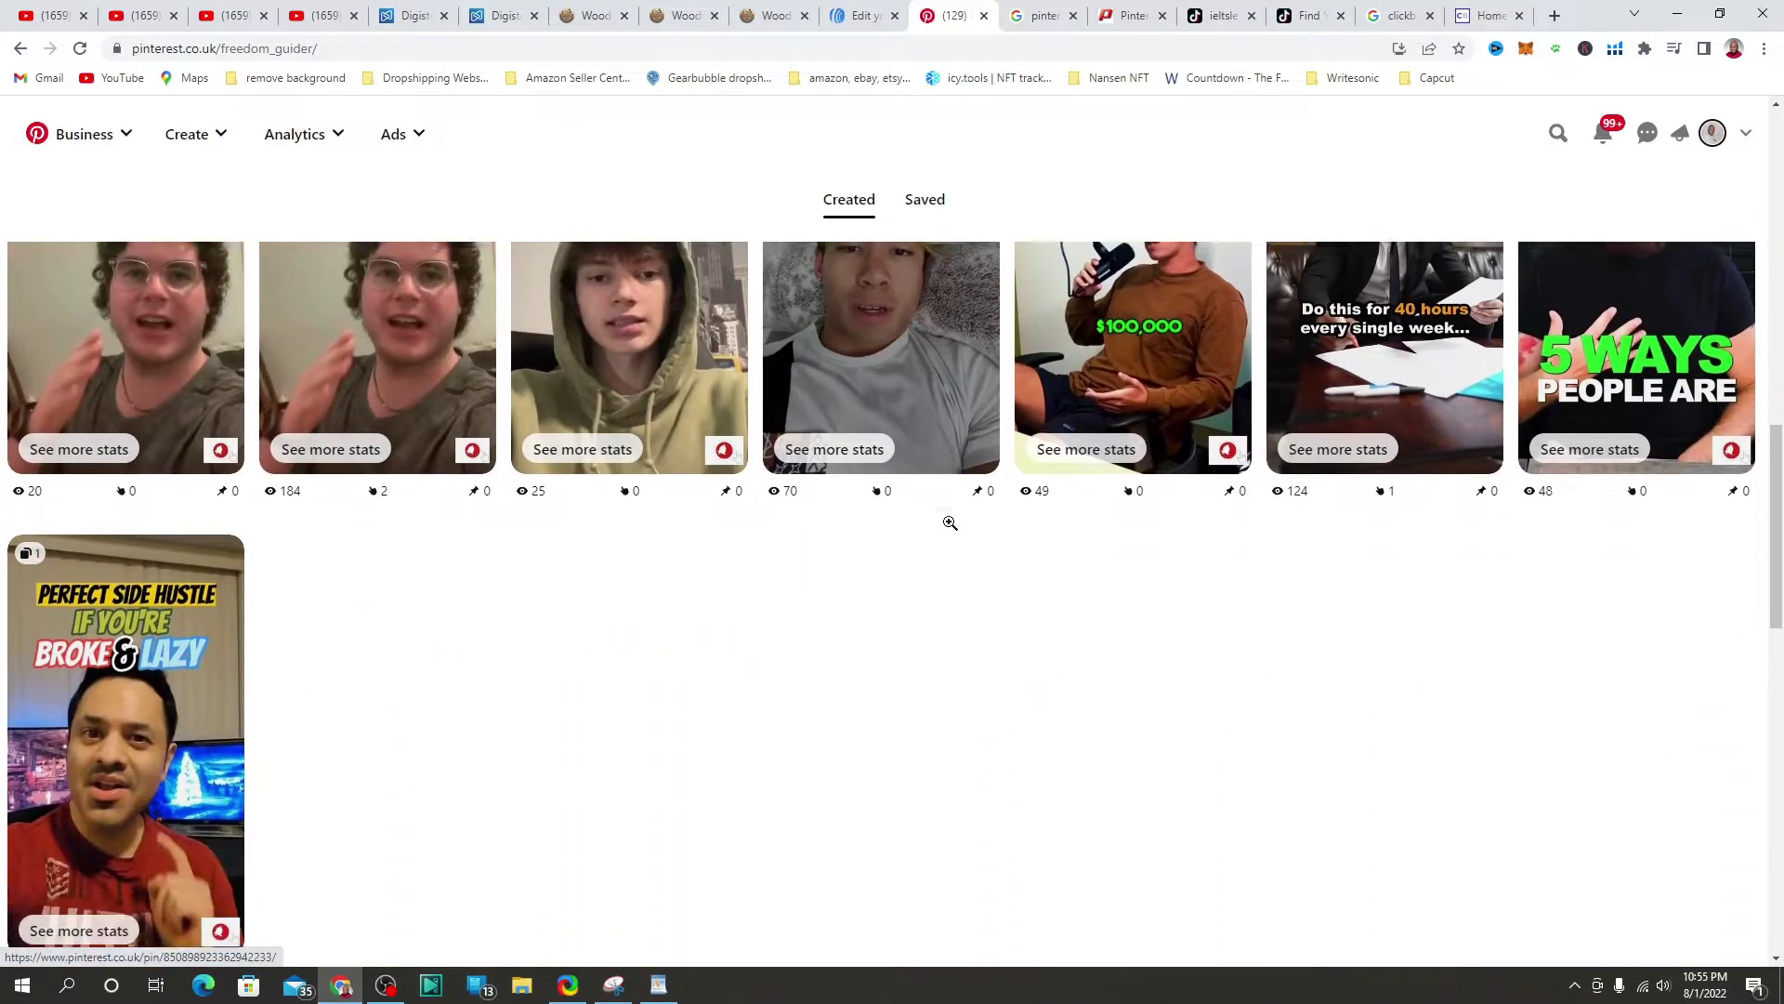
scroll(741, 695, up, 10)
scroll(650, 687, down, 4)
scroll(645, 689, down, 5)
scroll(641, 687, up, 11)
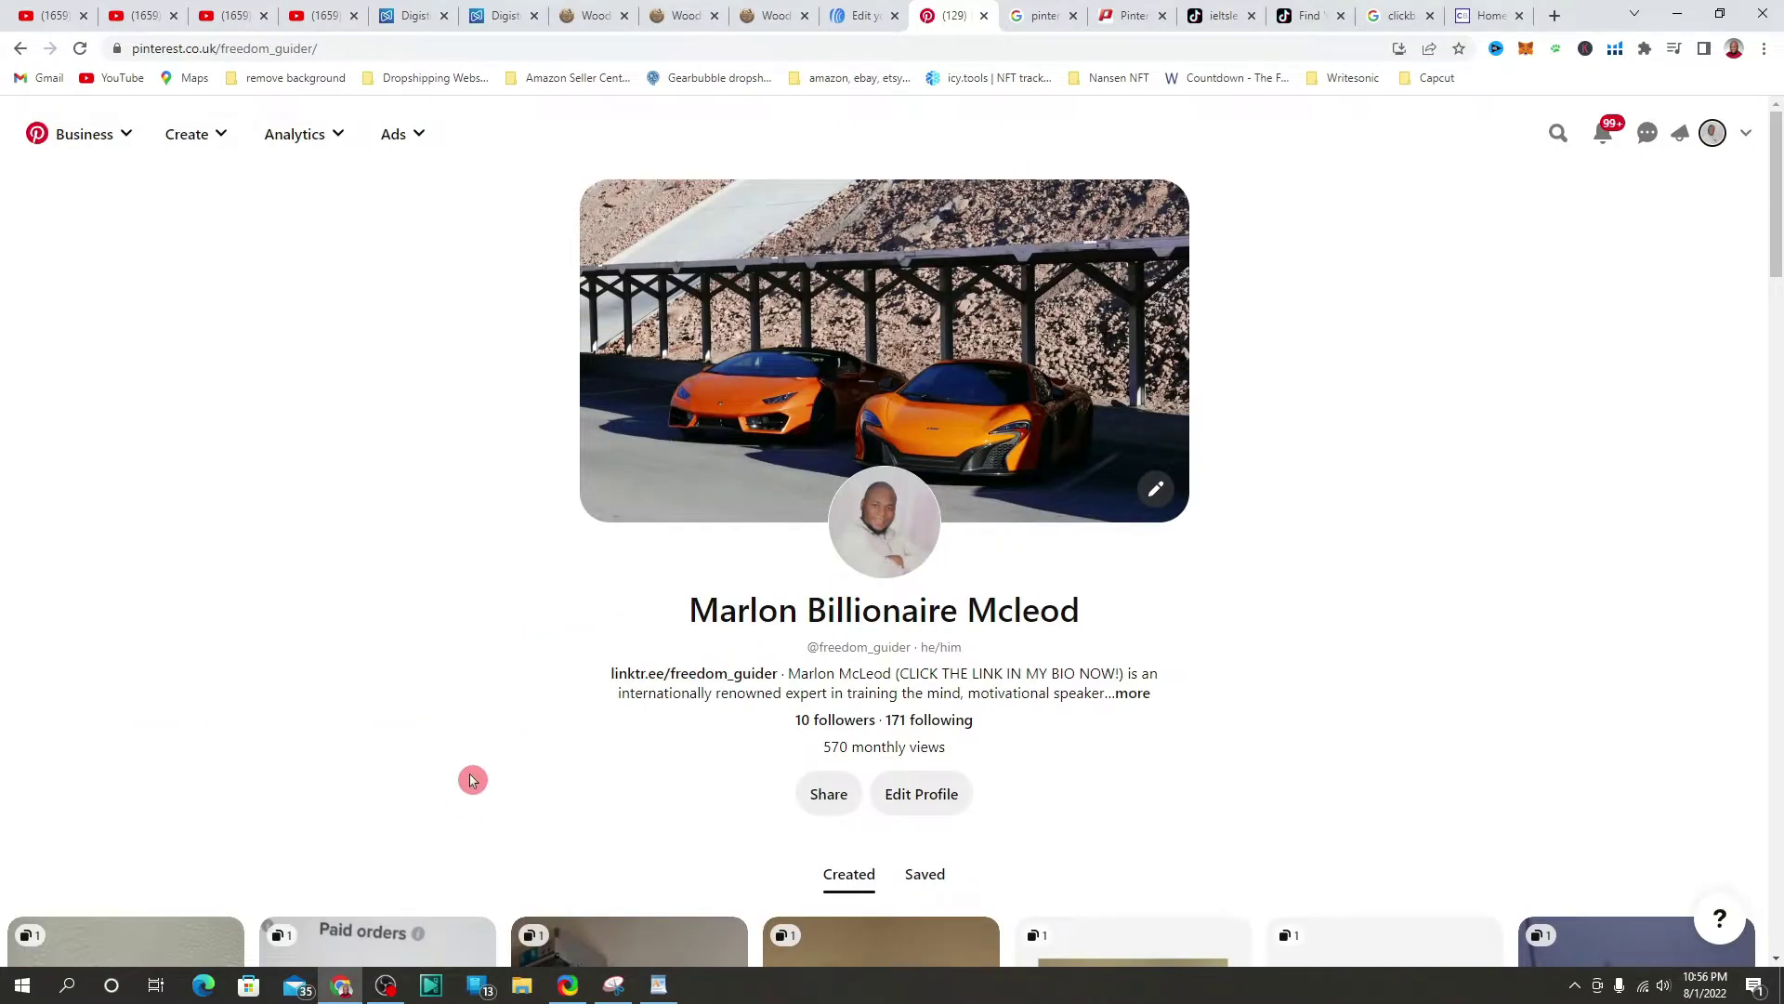
scroll(469, 789, down, 6)
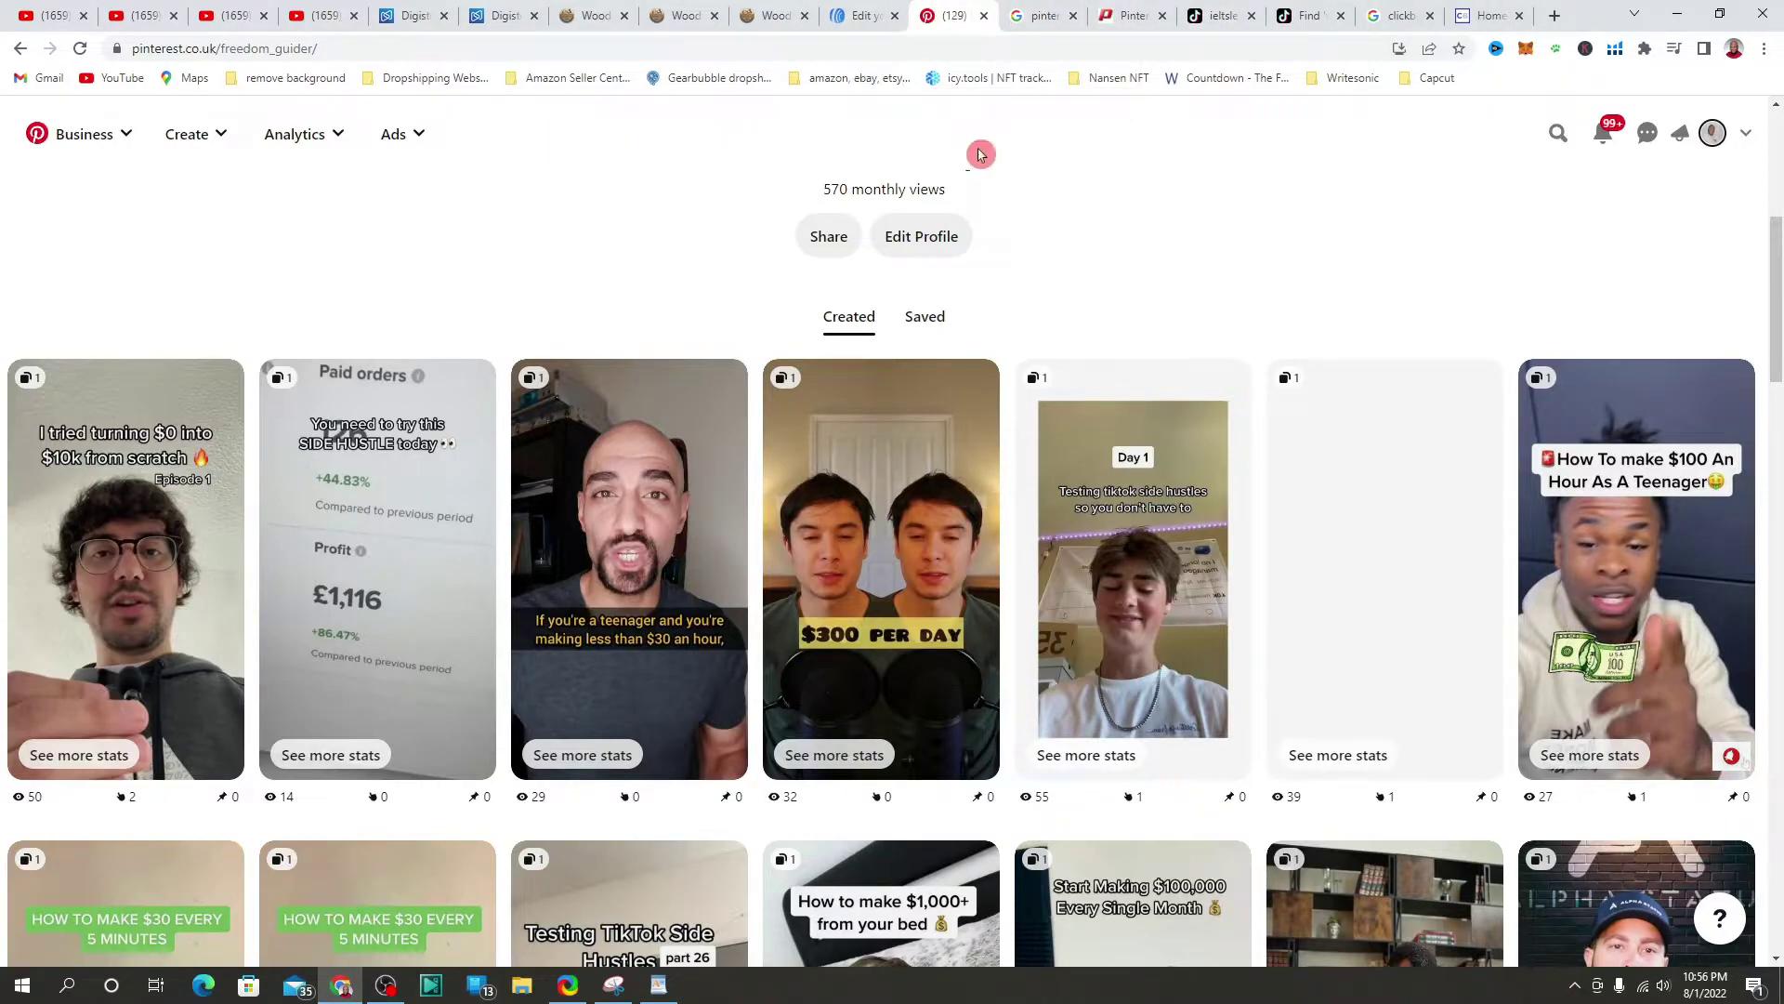
scroll(1592, 121, up, 4)
click(1558, 133)
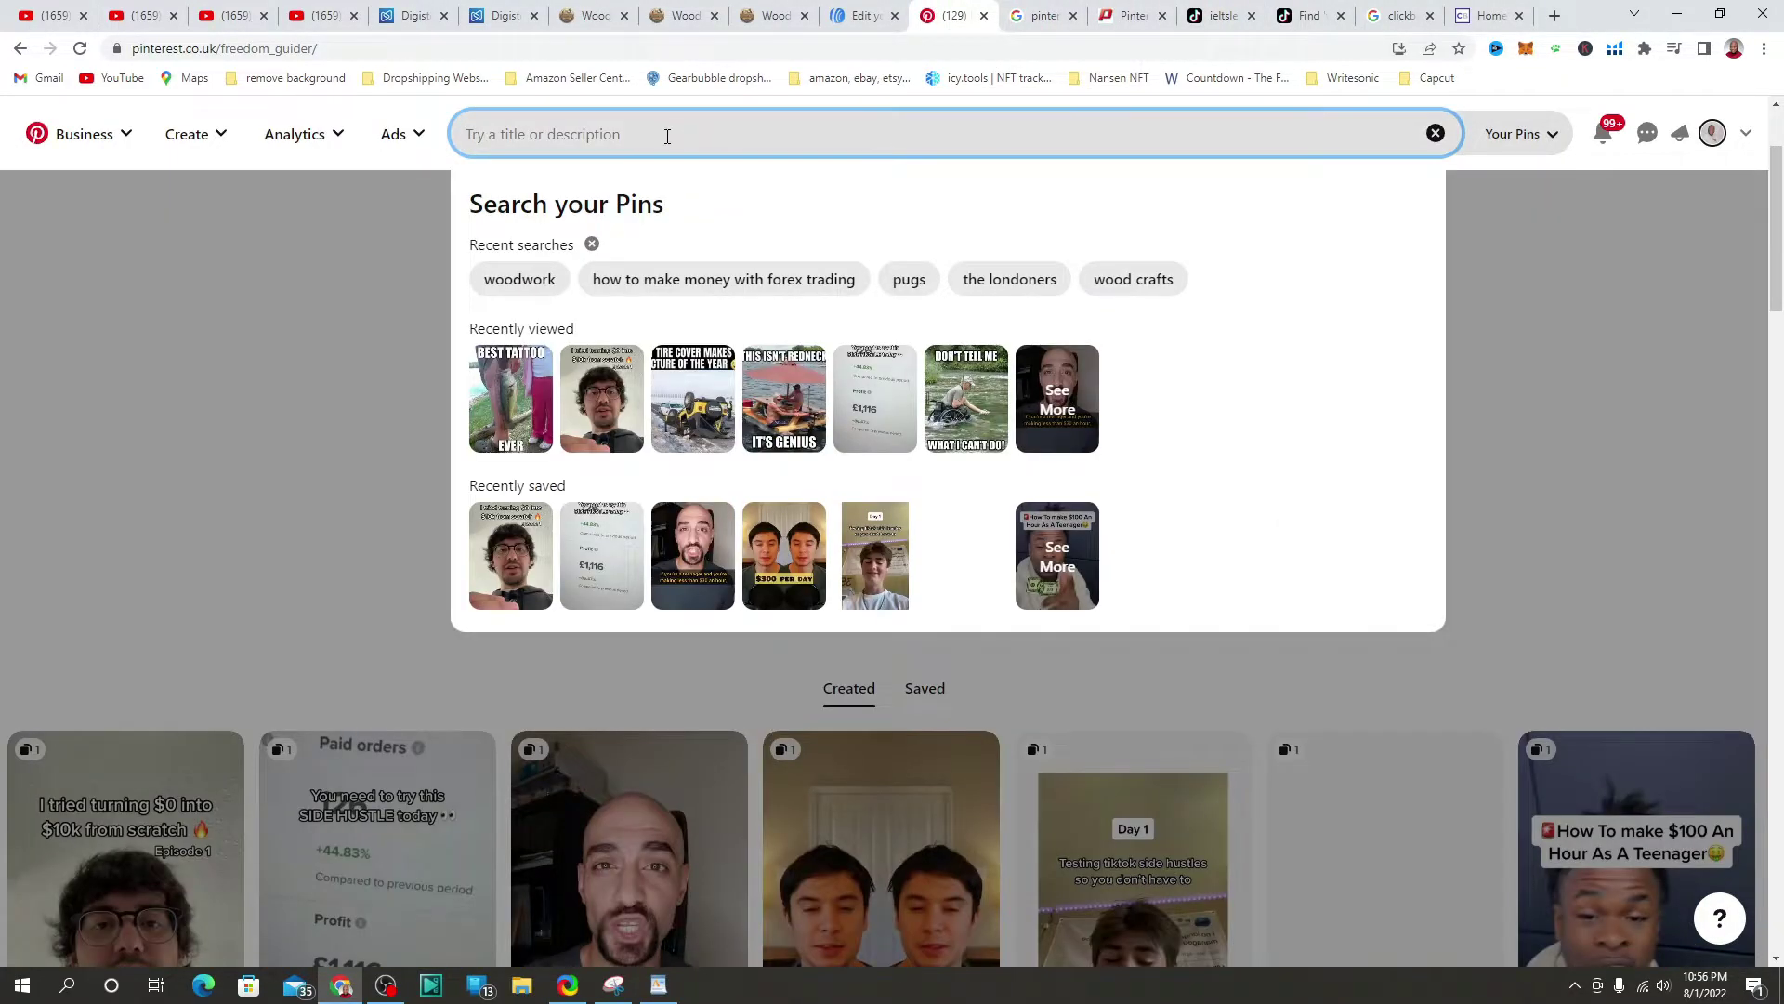
click(530, 279)
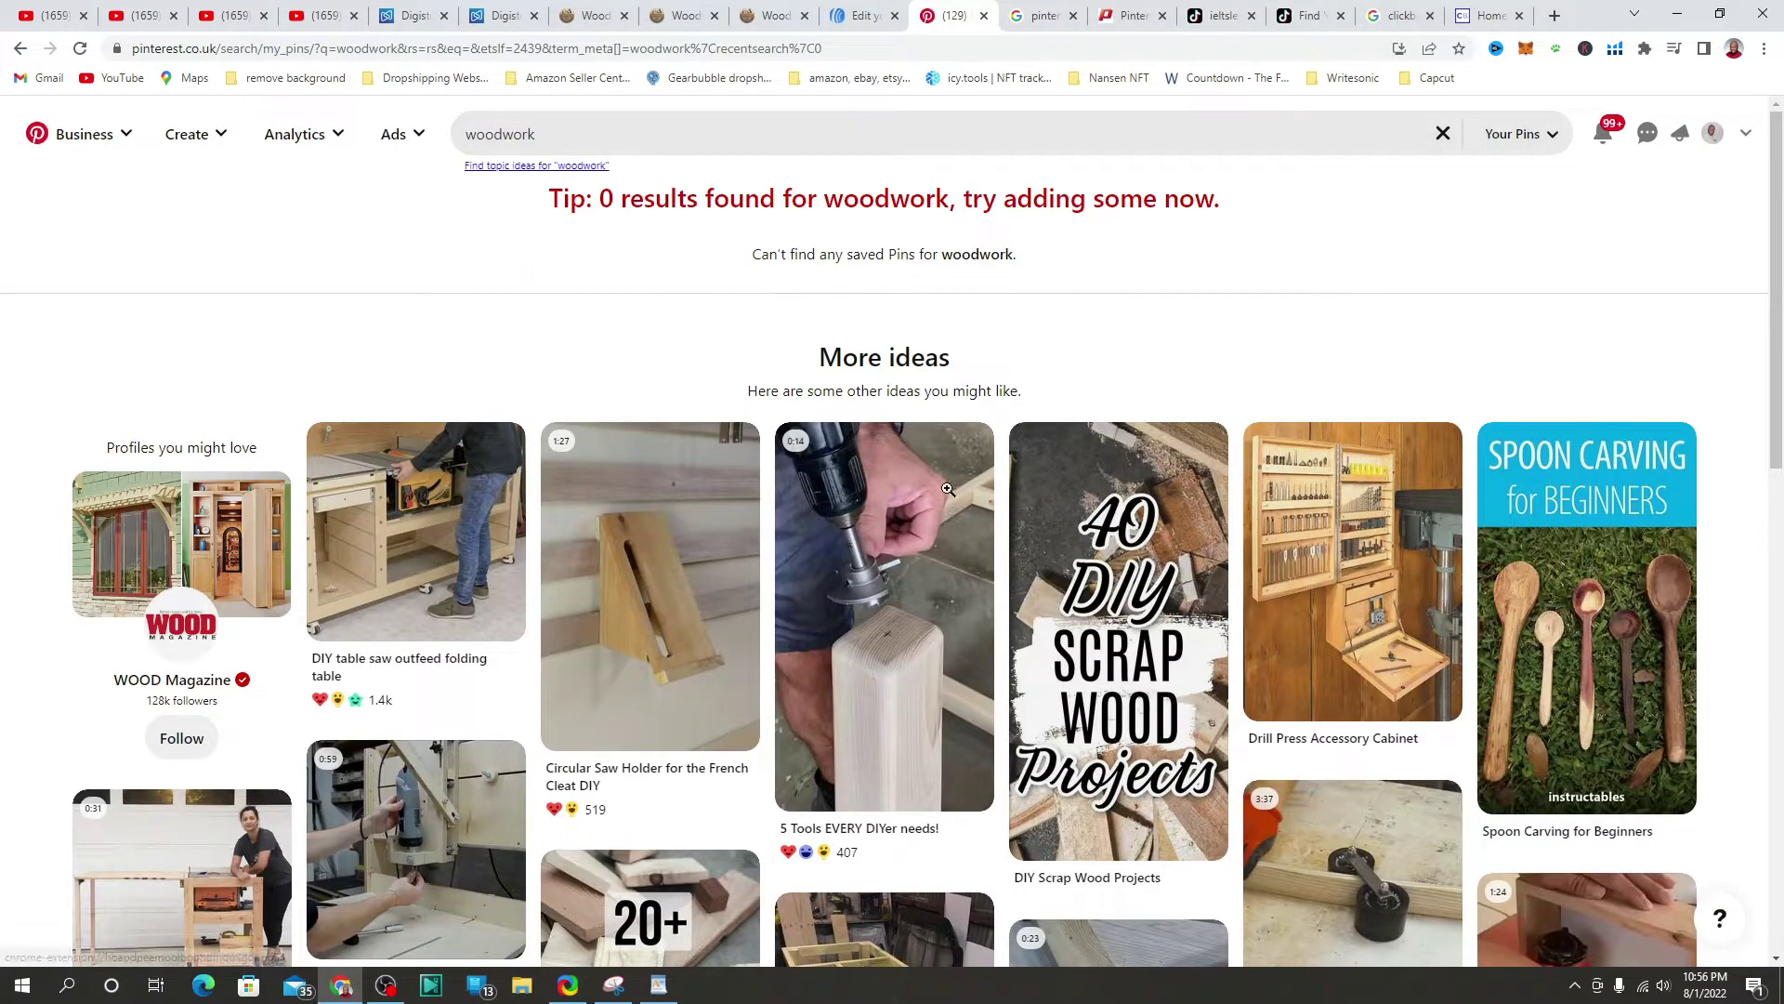
scroll(1298, 488, down, 3)
scroll(1298, 487, down, 8)
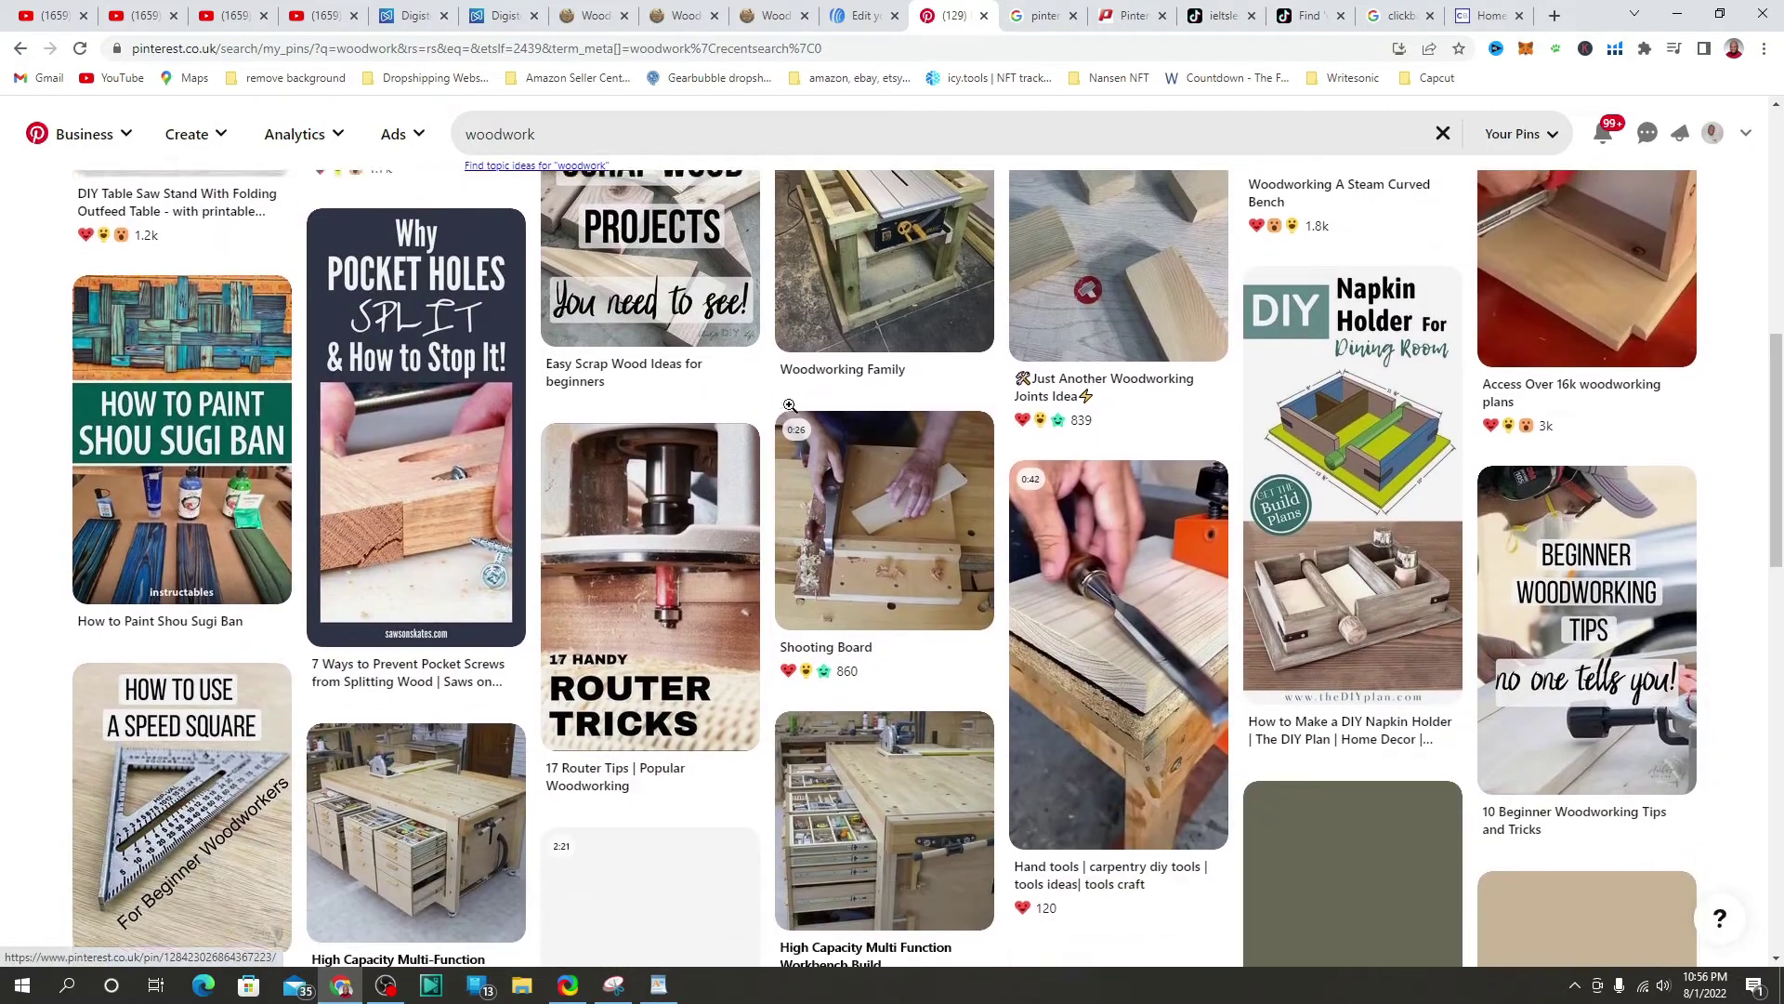
scroll(239, 569, down, 7)
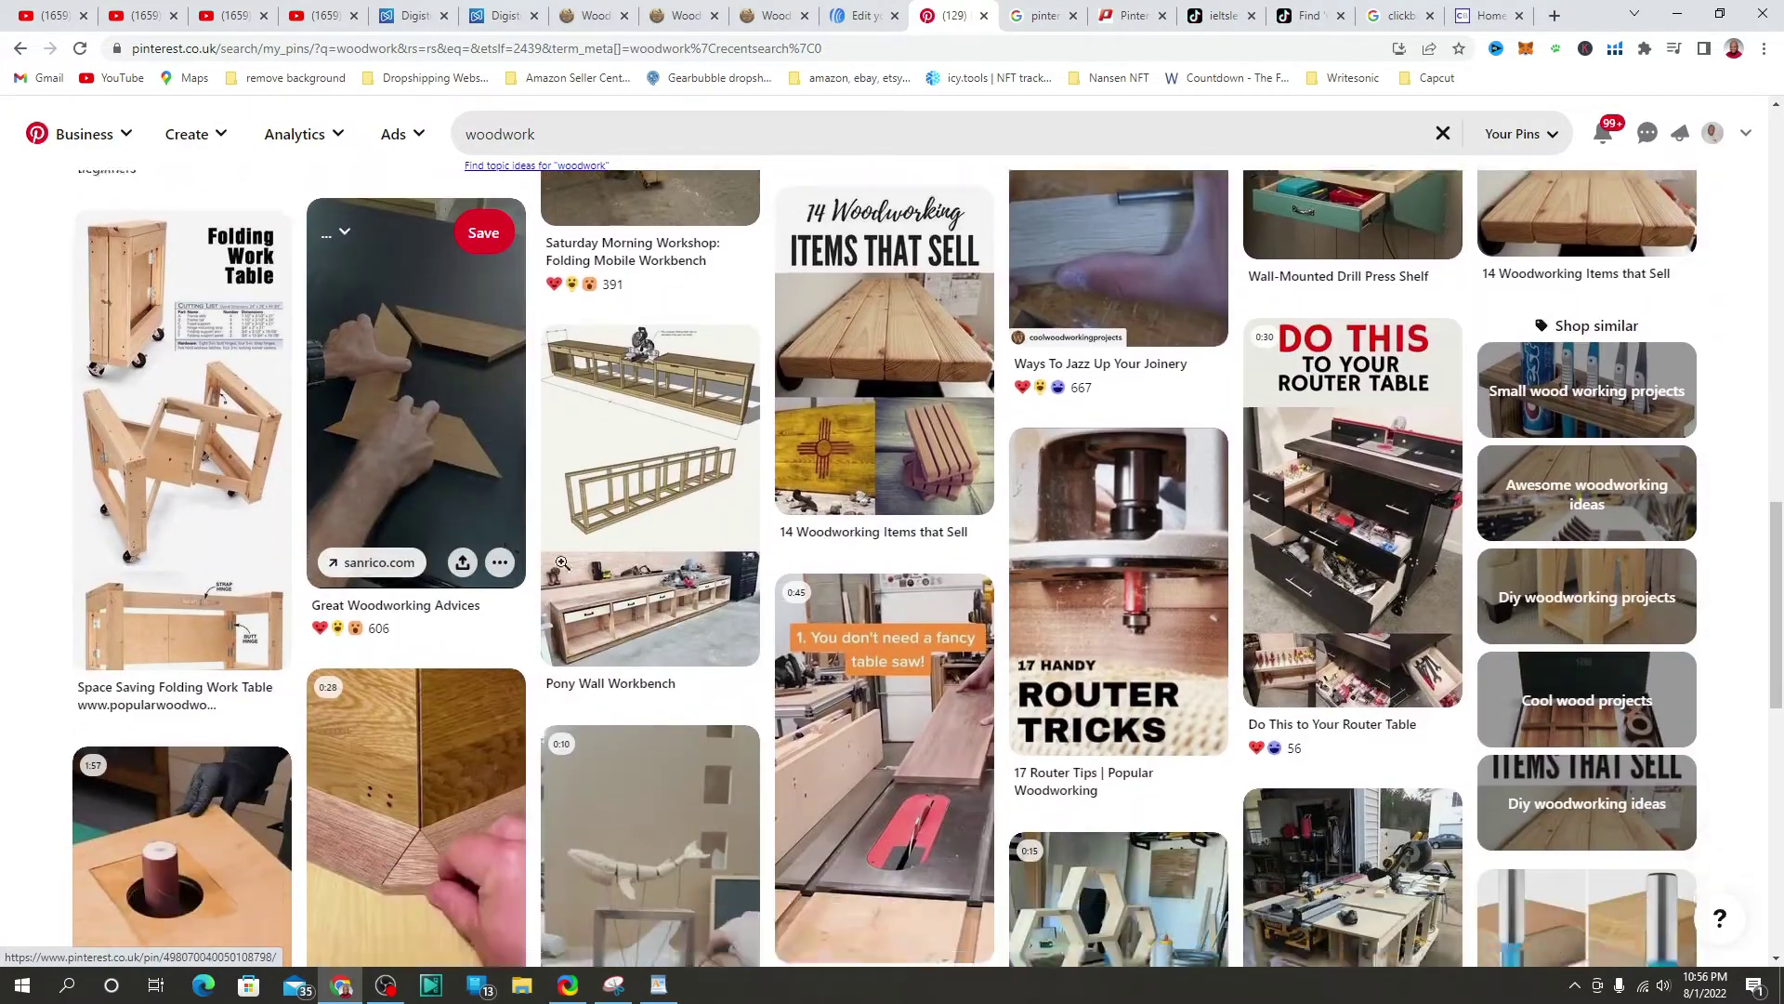
scroll(1055, 432, down, 9)
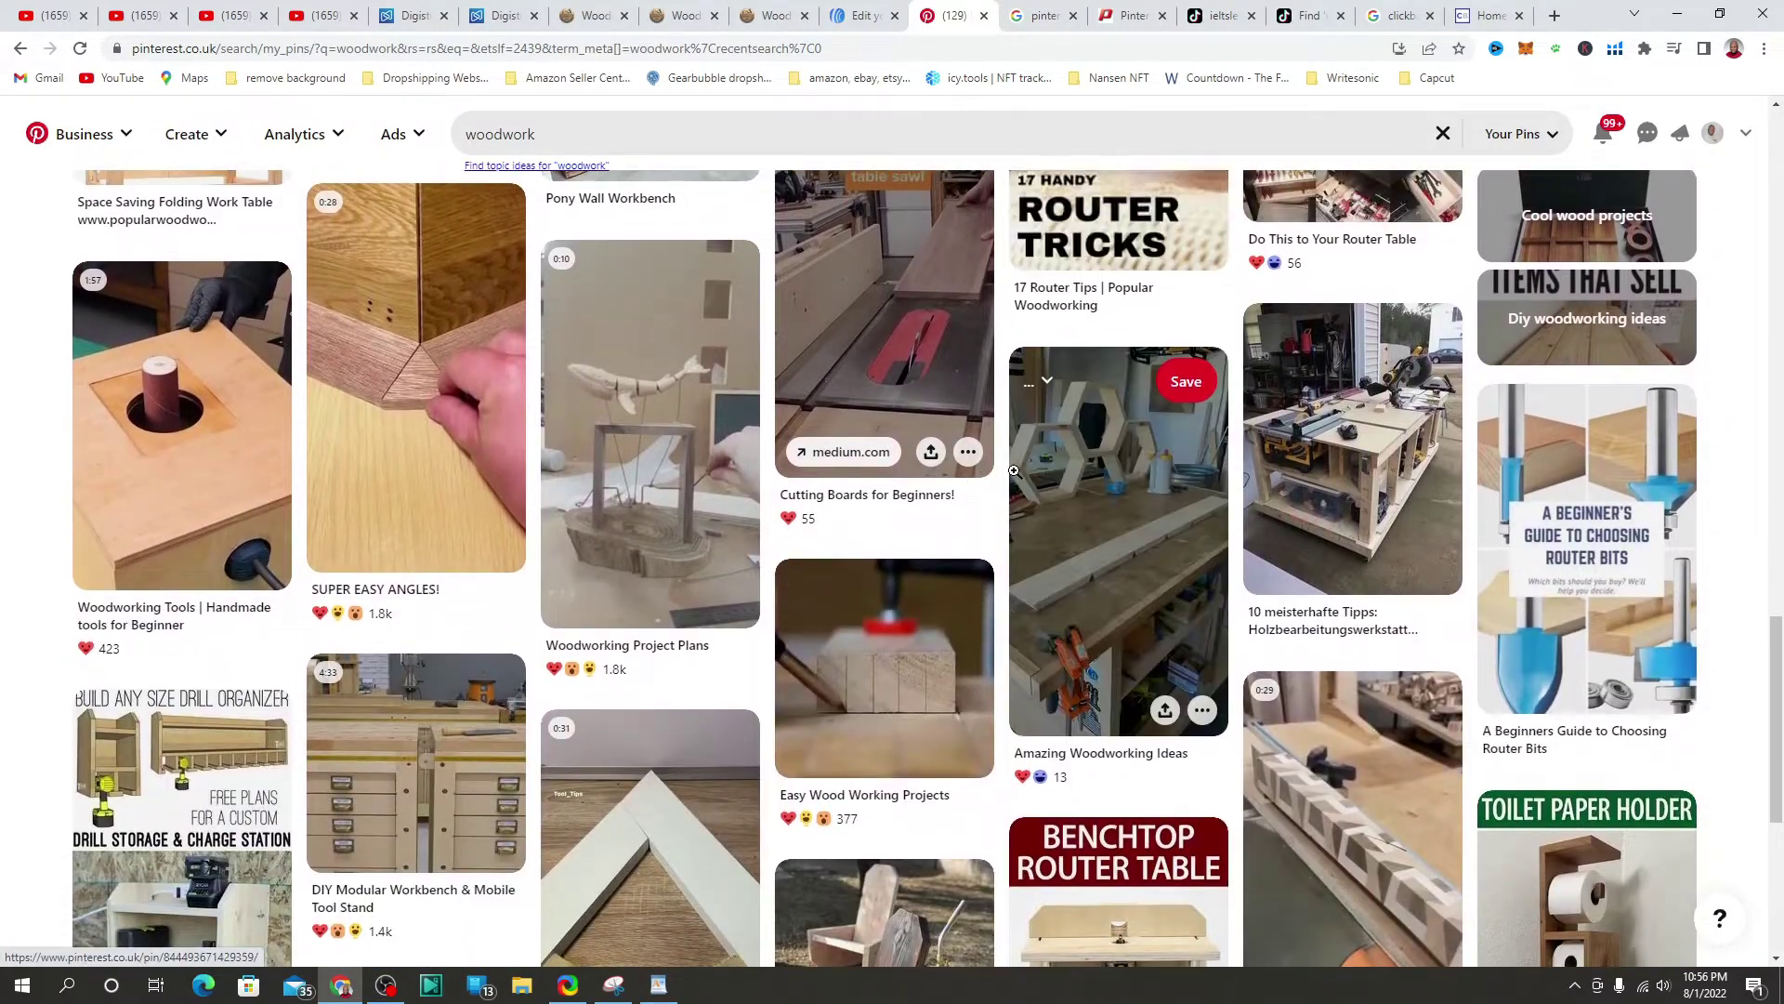
scroll(883, 593, down, 1)
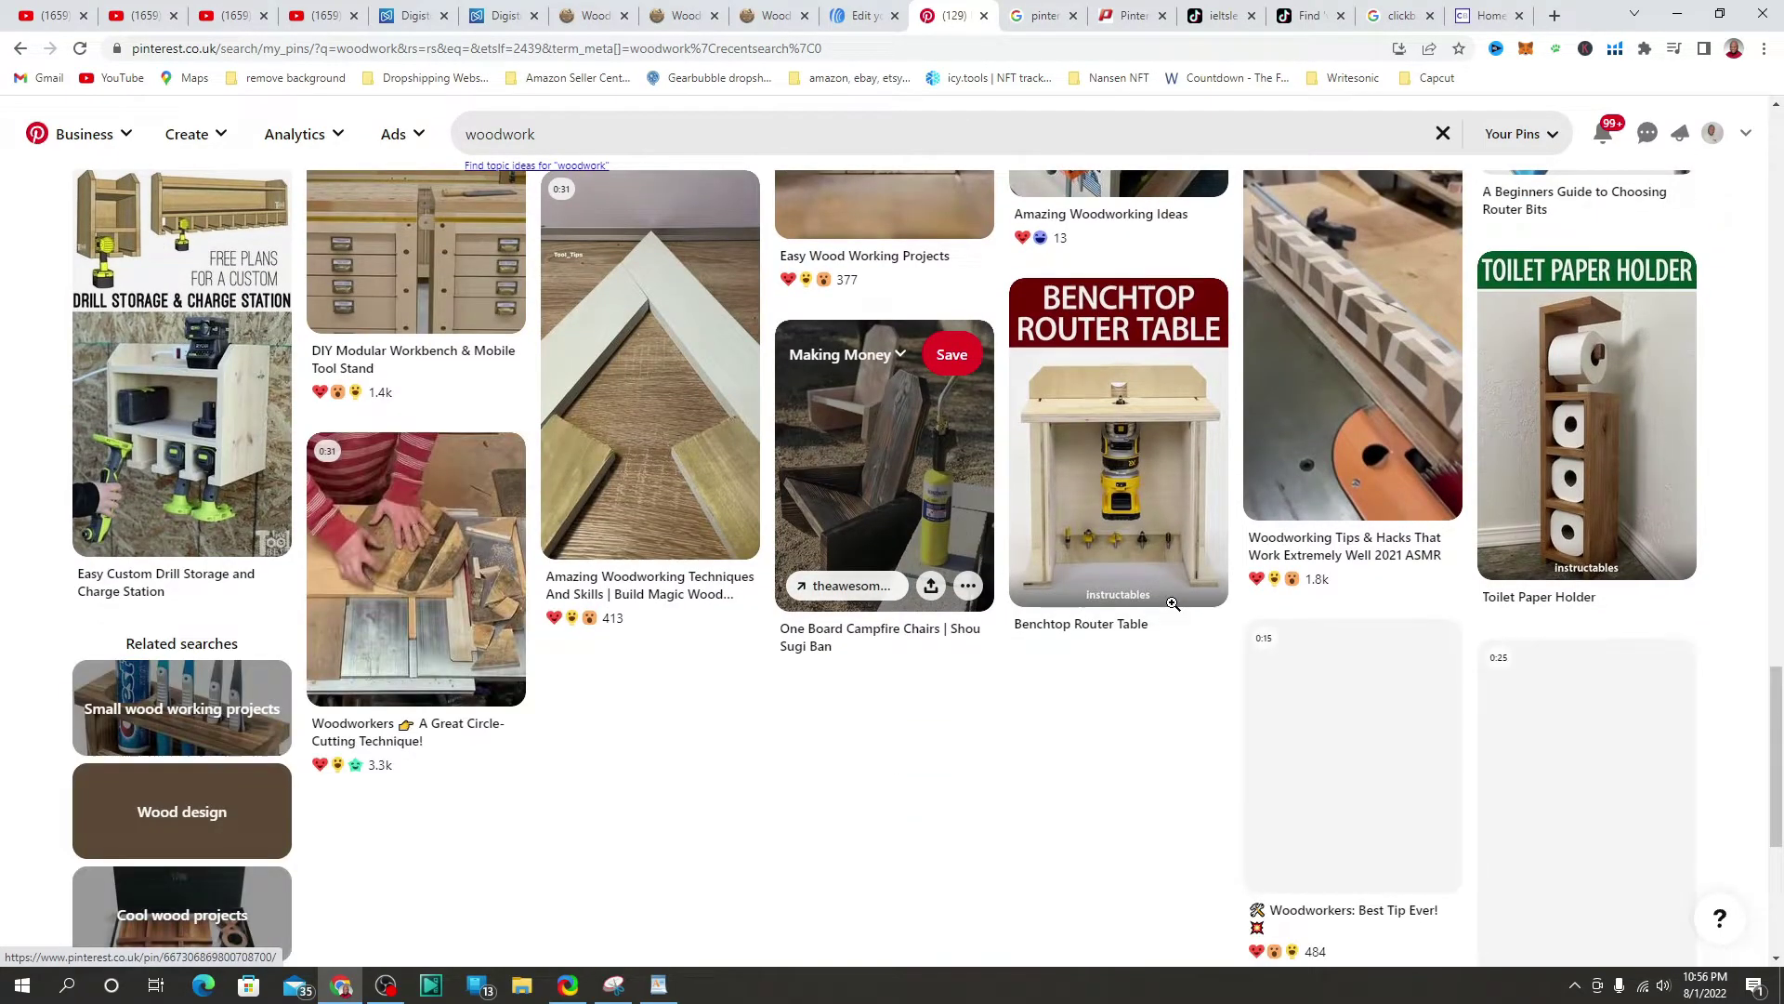
scroll(1142, 649, down, 3)
scroll(1141, 650, up, 20)
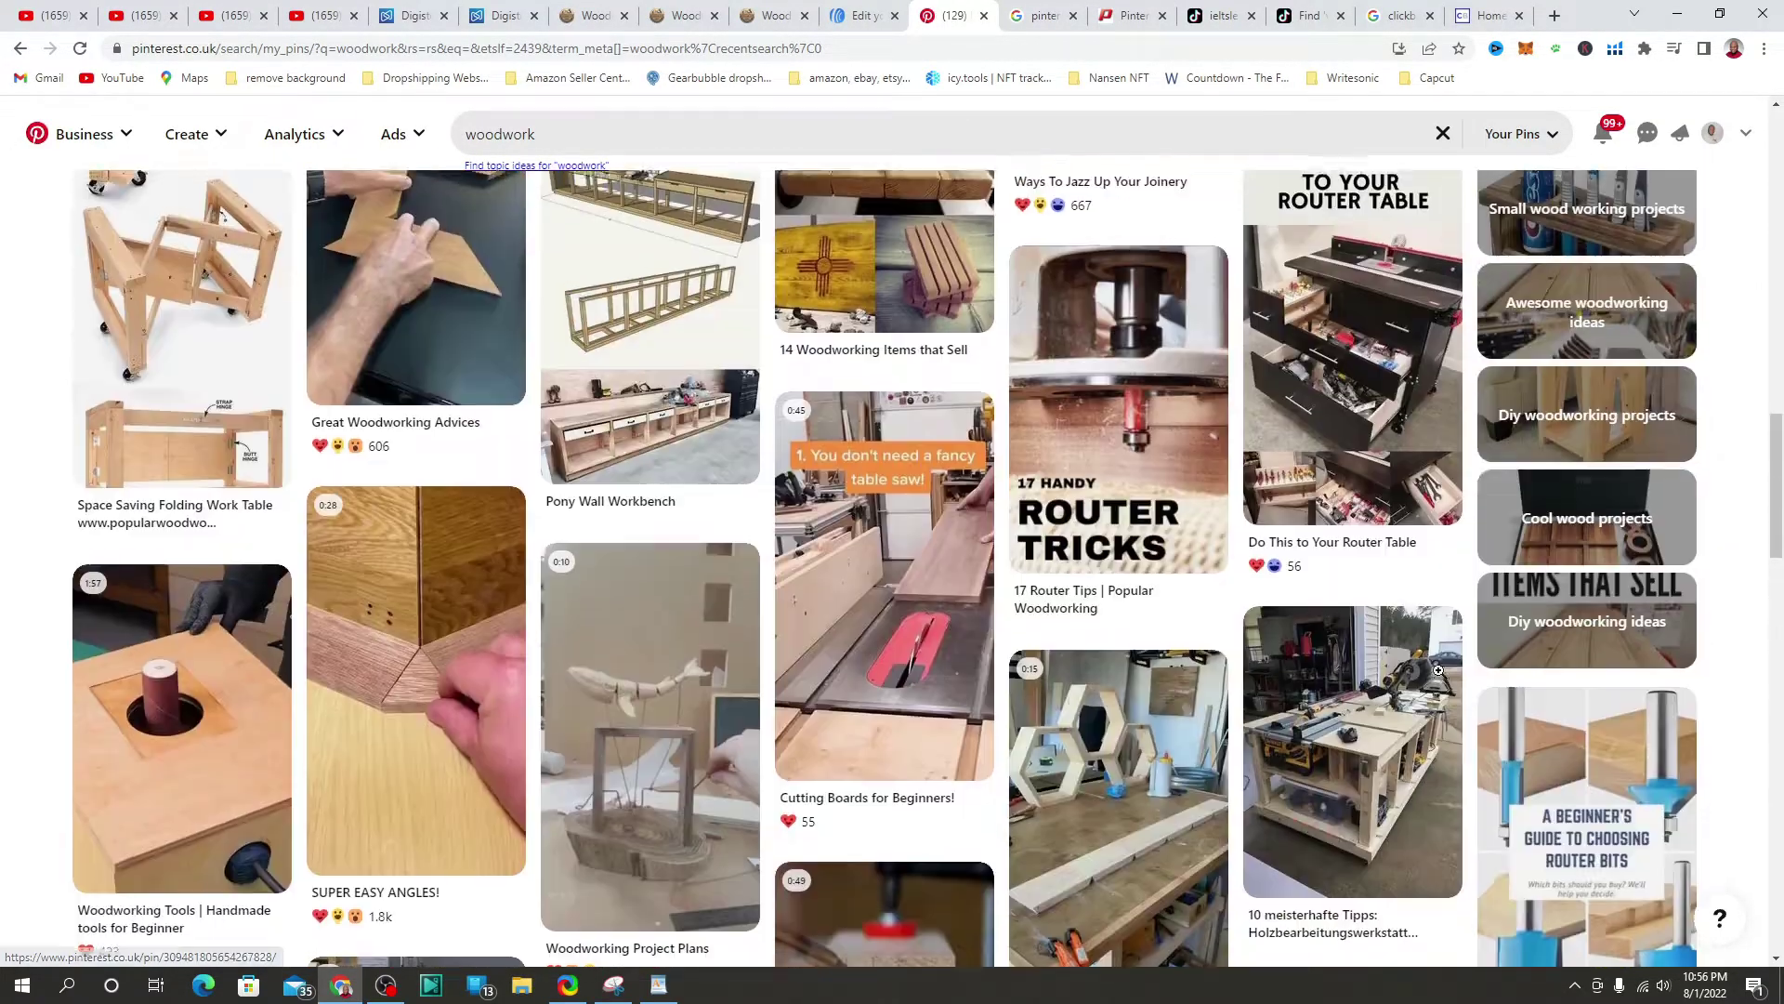
scroll(1241, 561, up, 10)
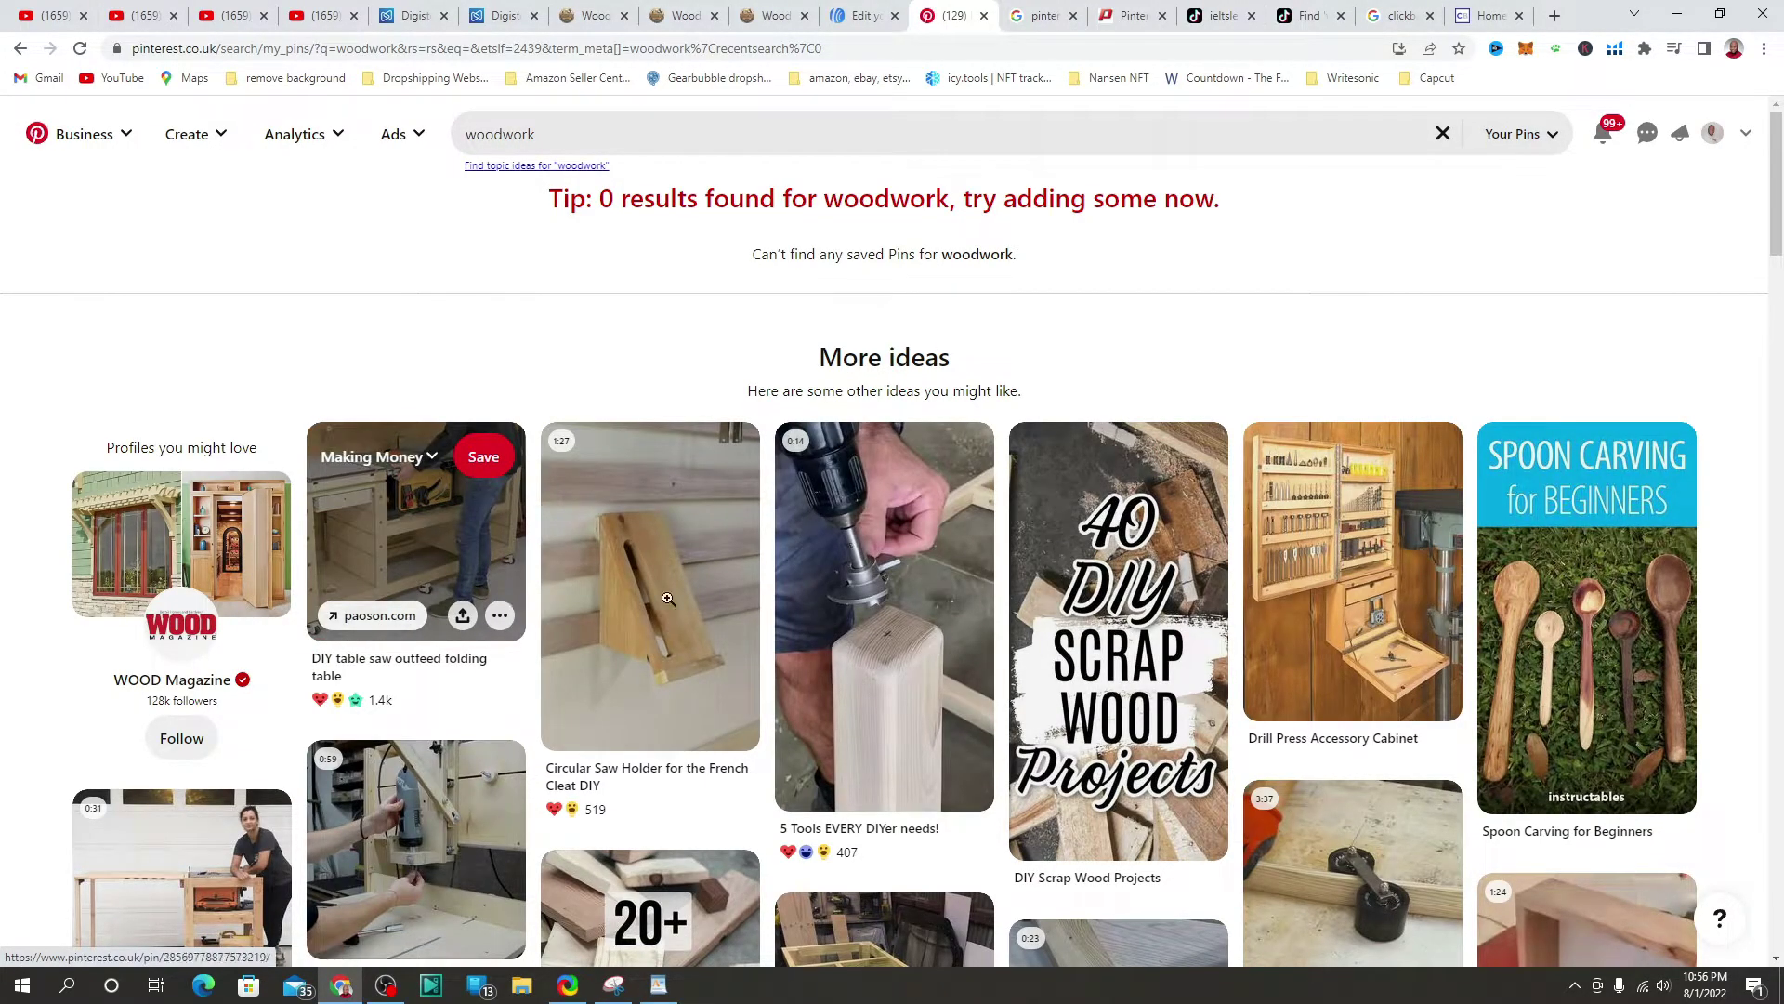
Step: Open the '5 Tools EVERY DIYer needs!' video pin and adjust its volume
click(874, 528)
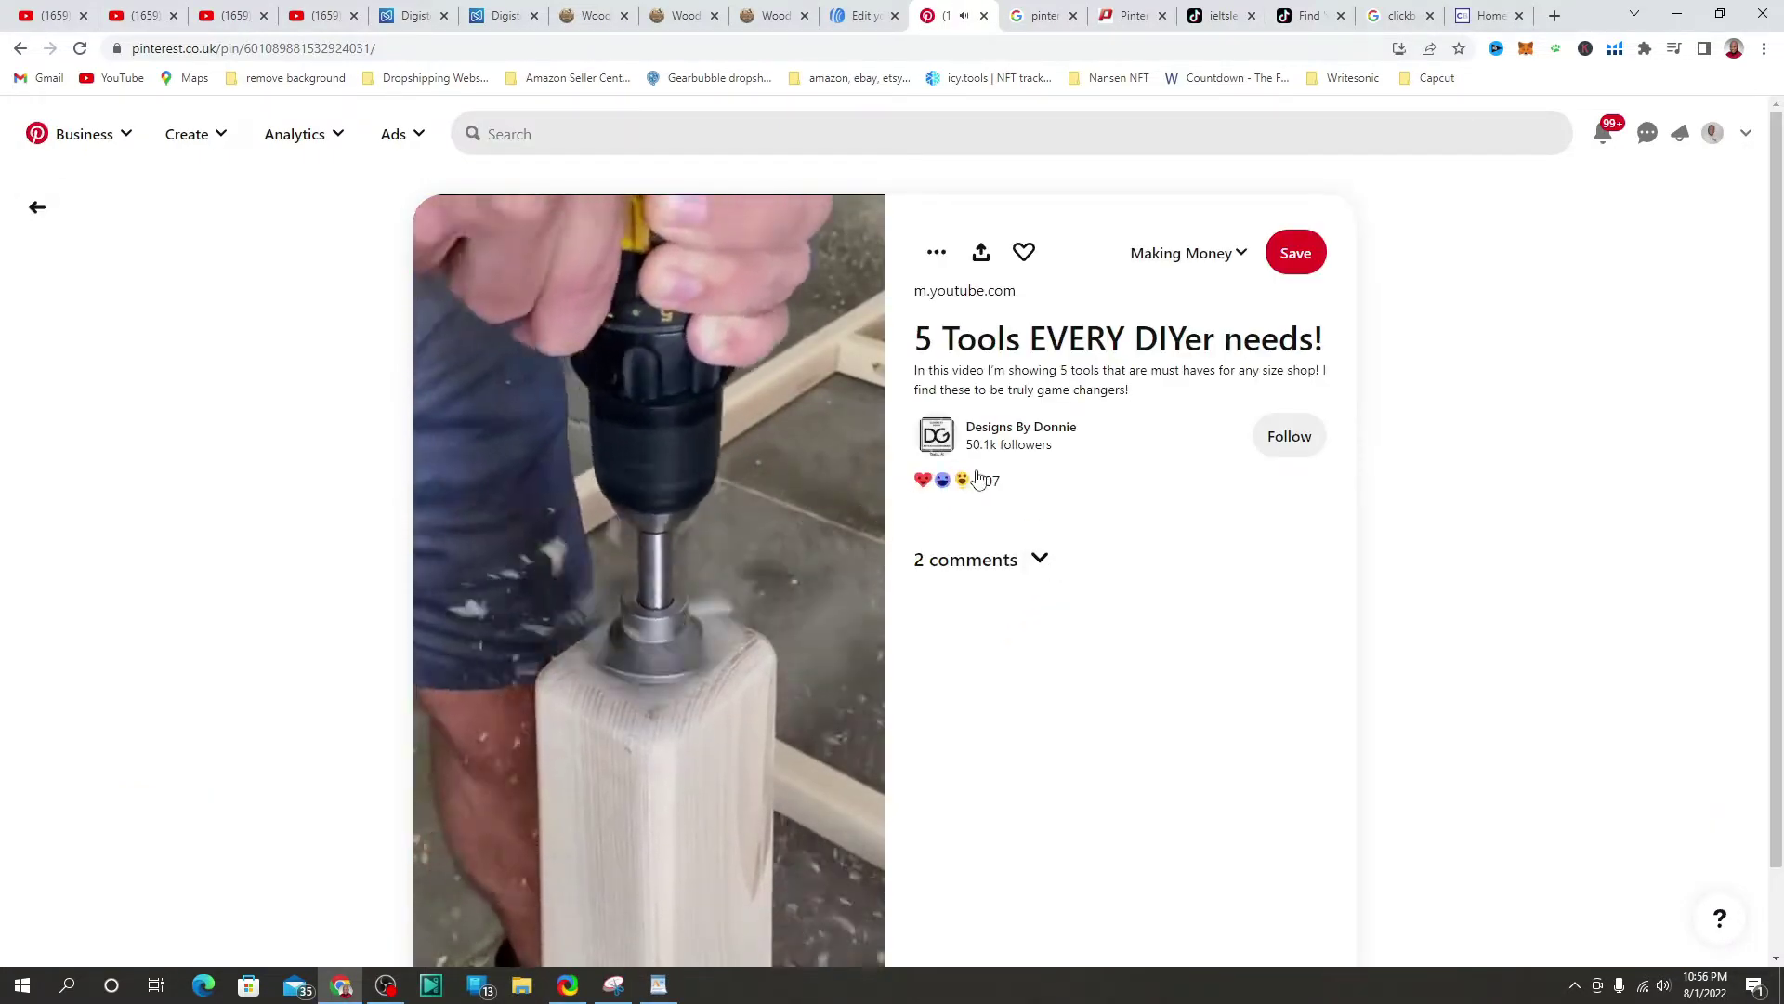
click(1663, 985)
click(1515, 946)
click(719, 570)
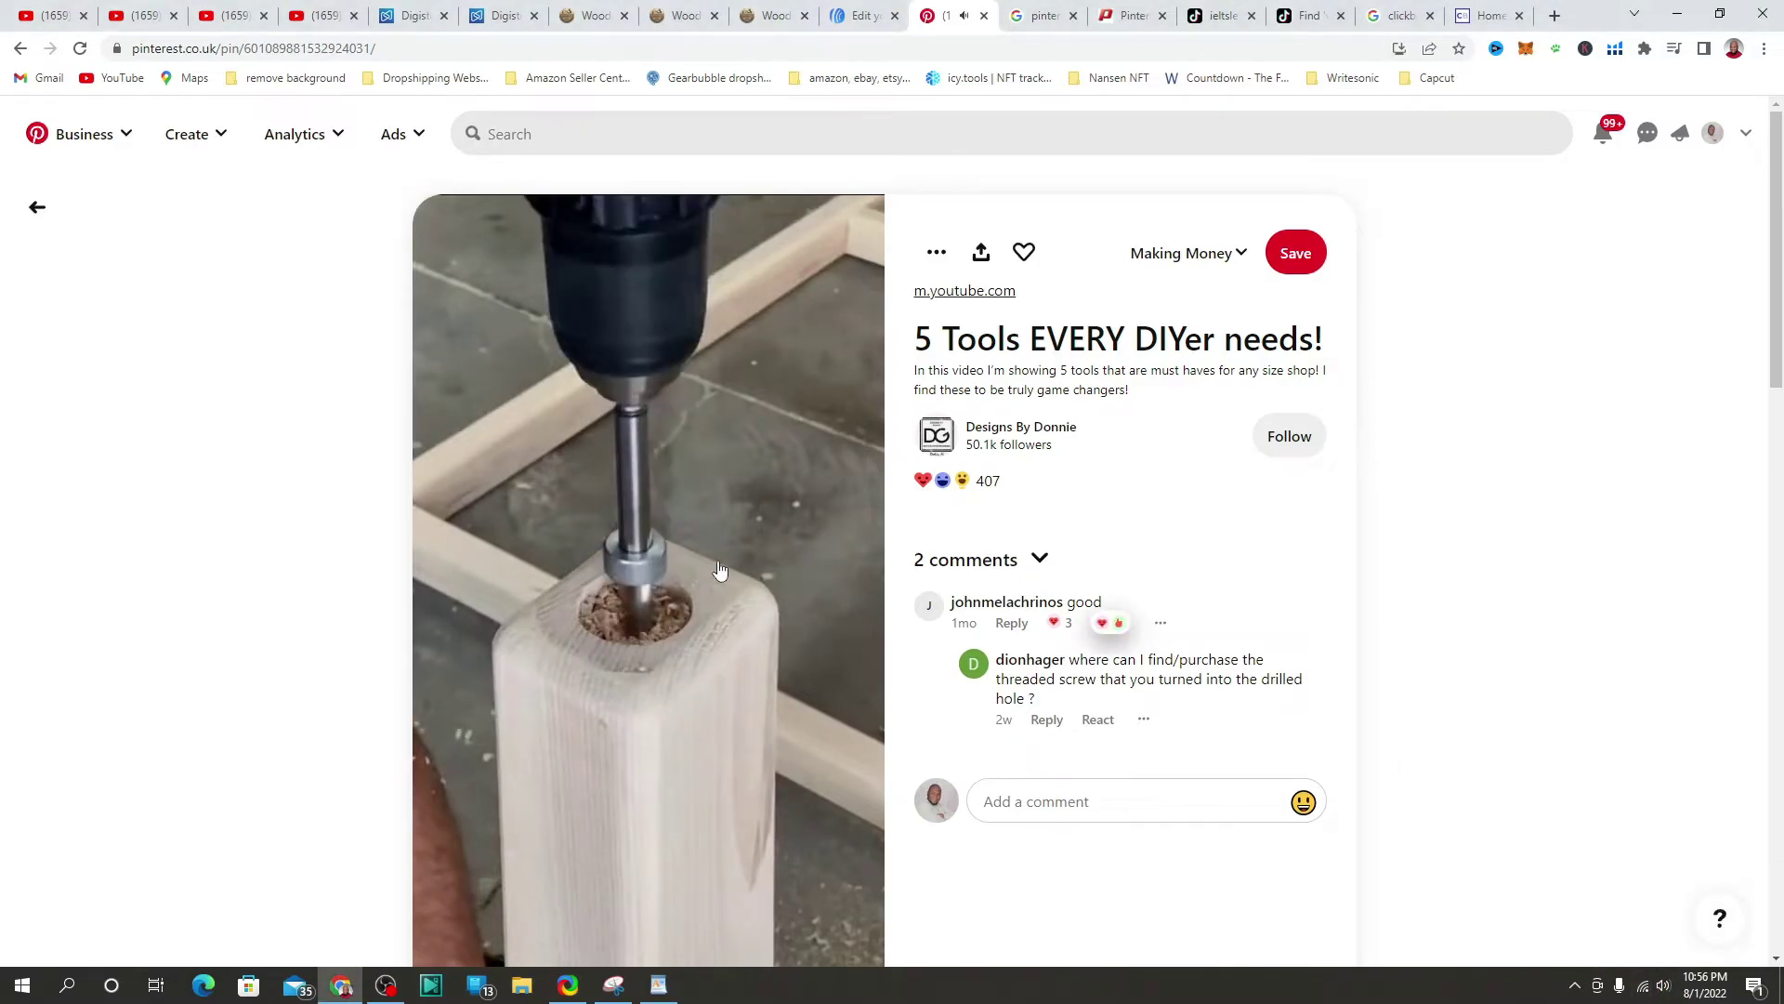
scroll(799, 558, down, 3)
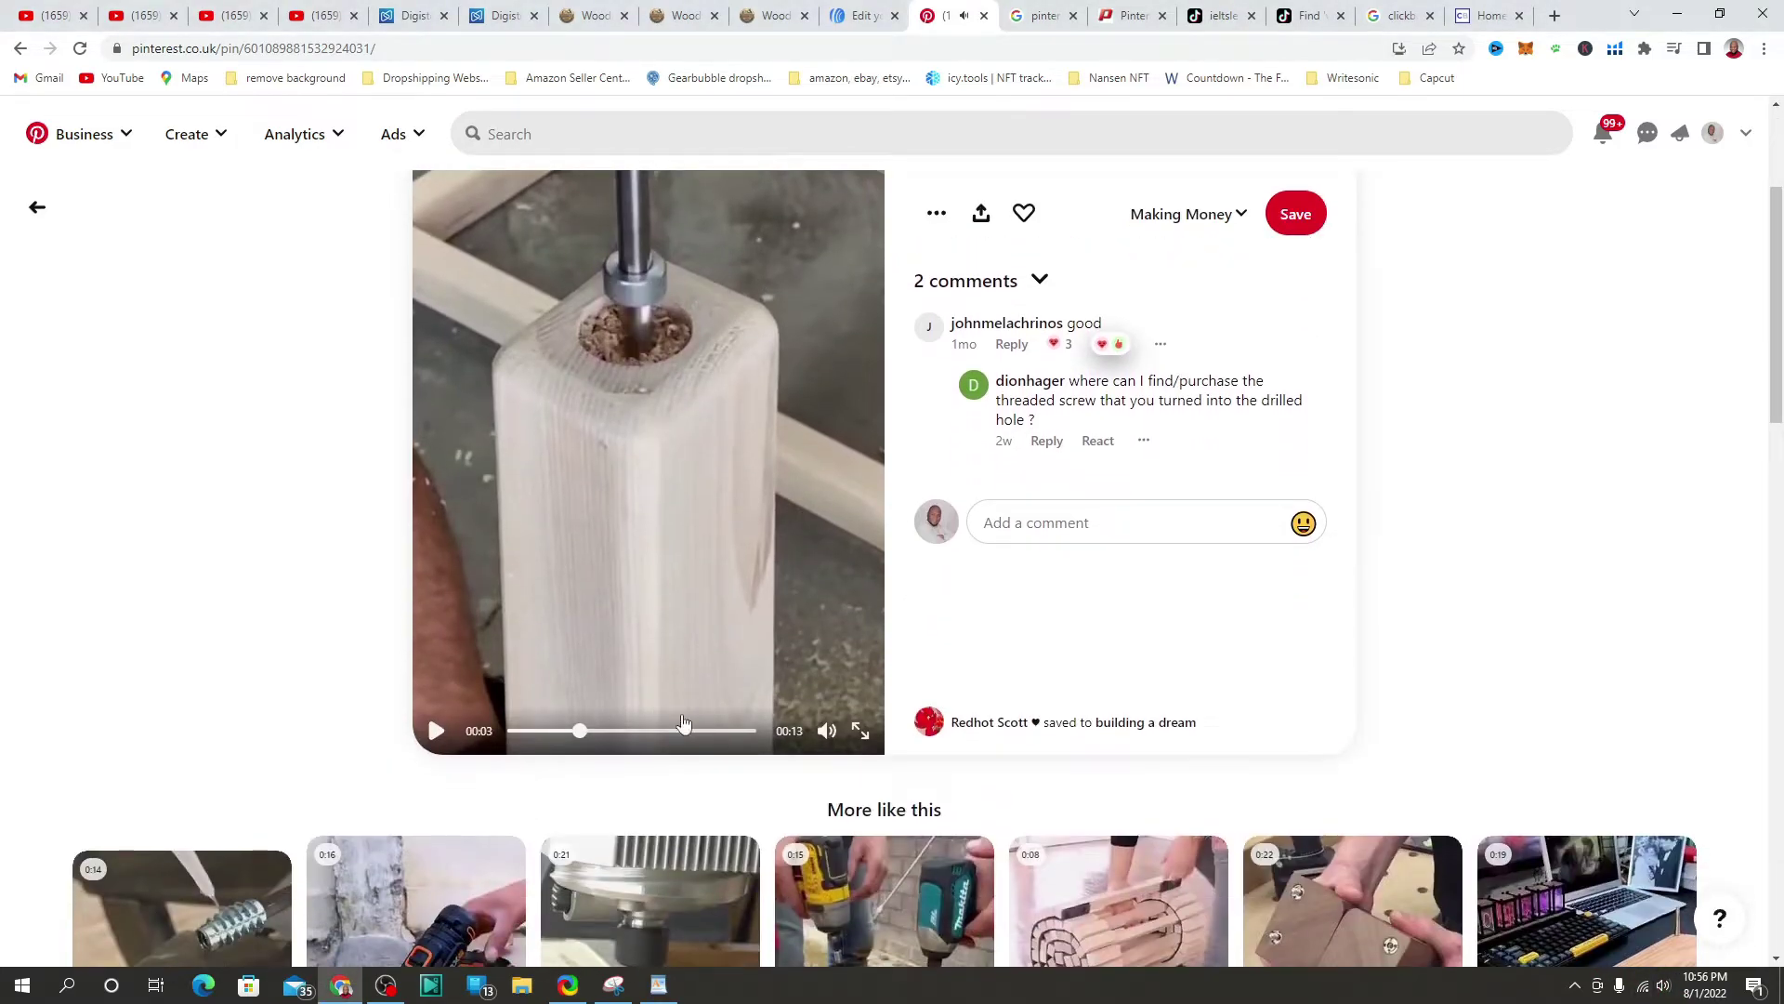
scroll(650, 418, up, 3)
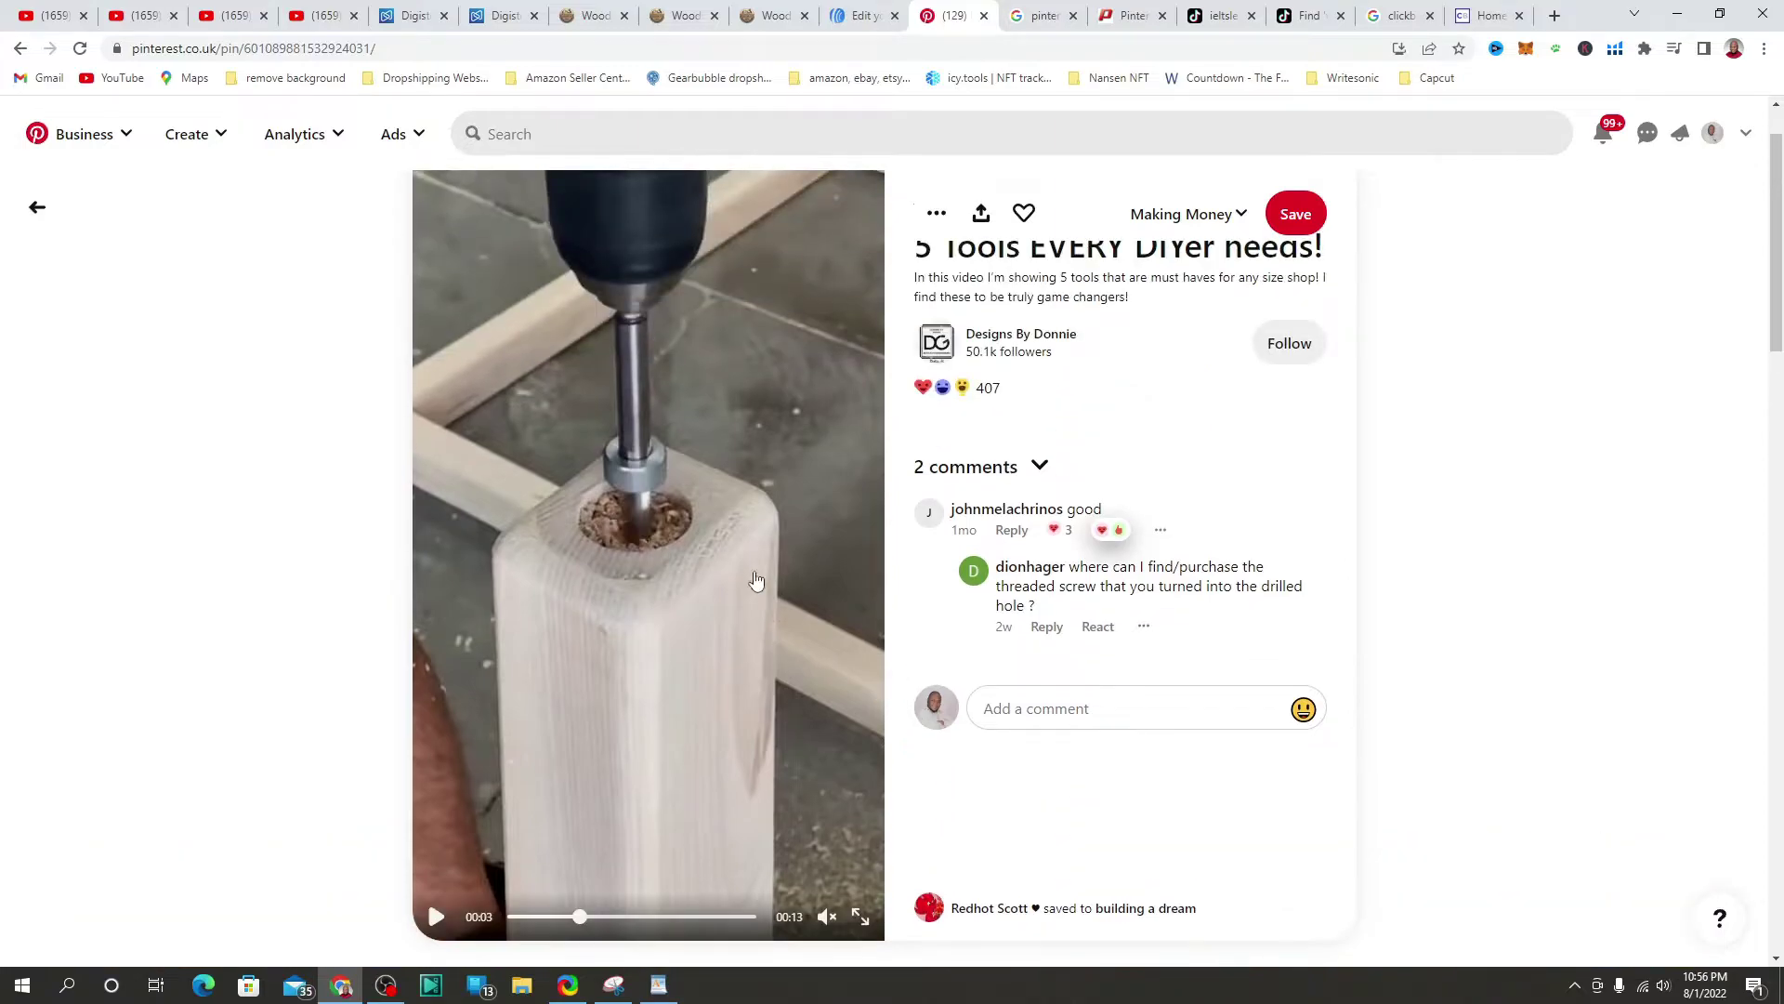
Step: Copy the pin's web address and go back to the 'pinterest video downloader' results
click(436, 47)
click(514, 38)
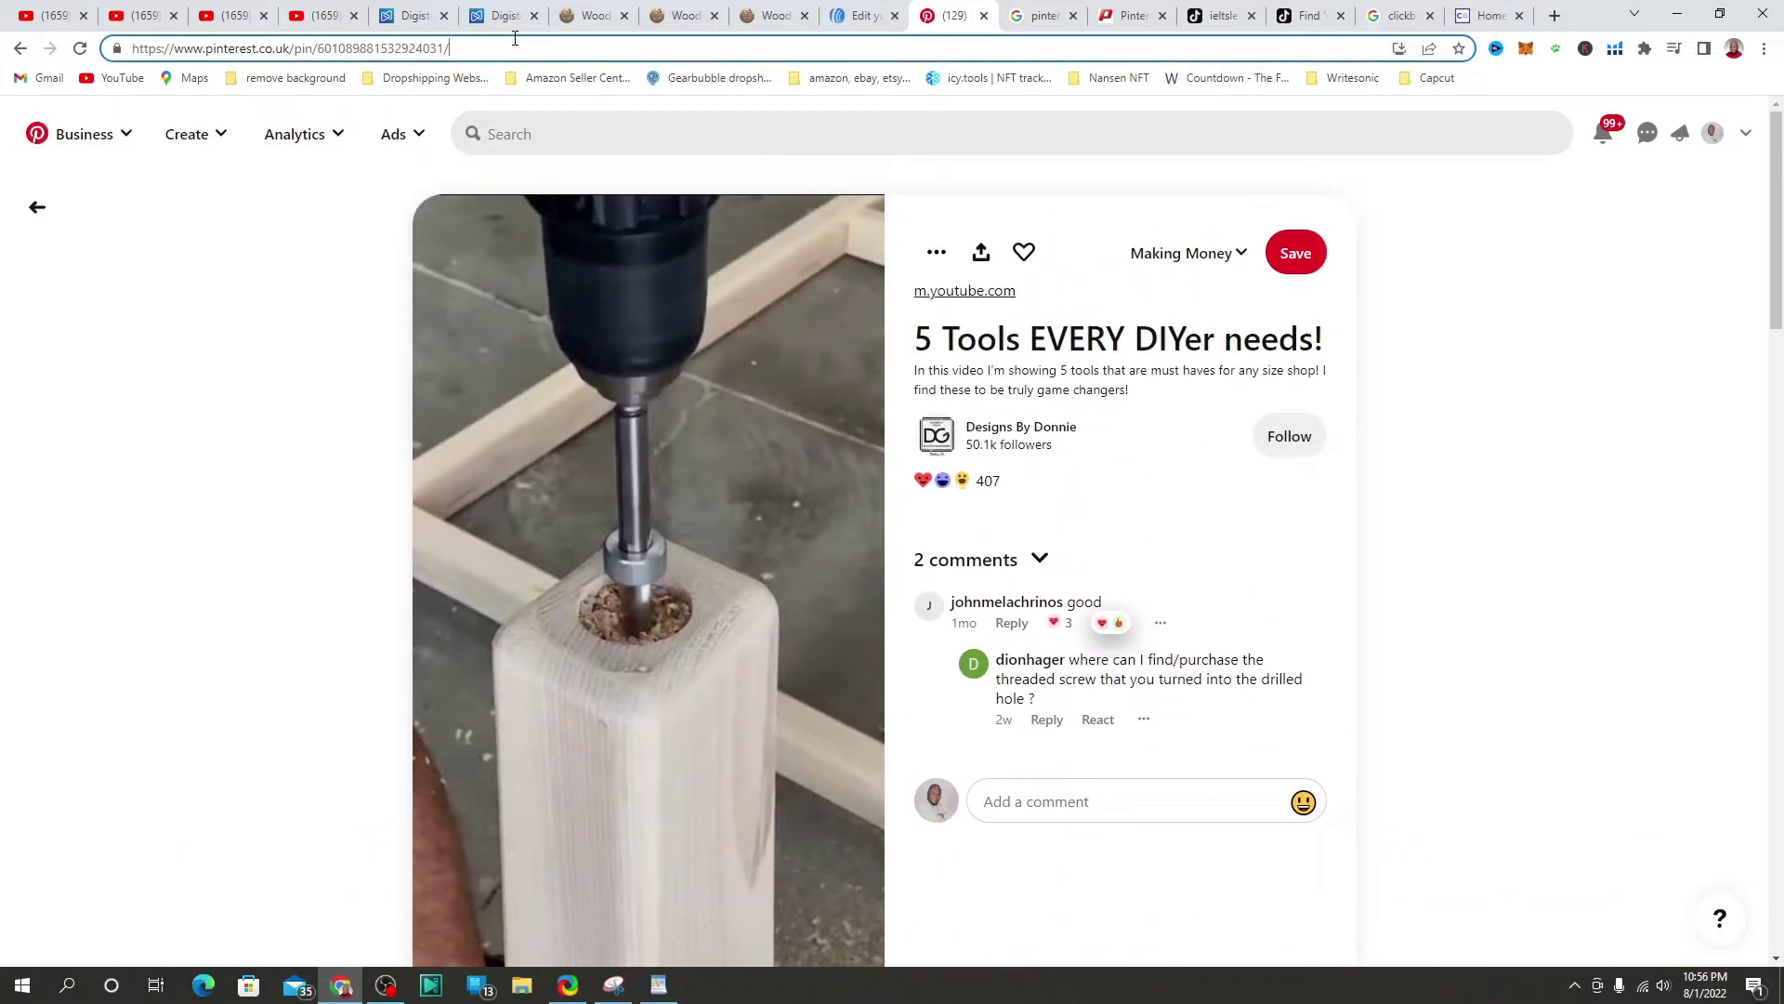
right_click(223, 46)
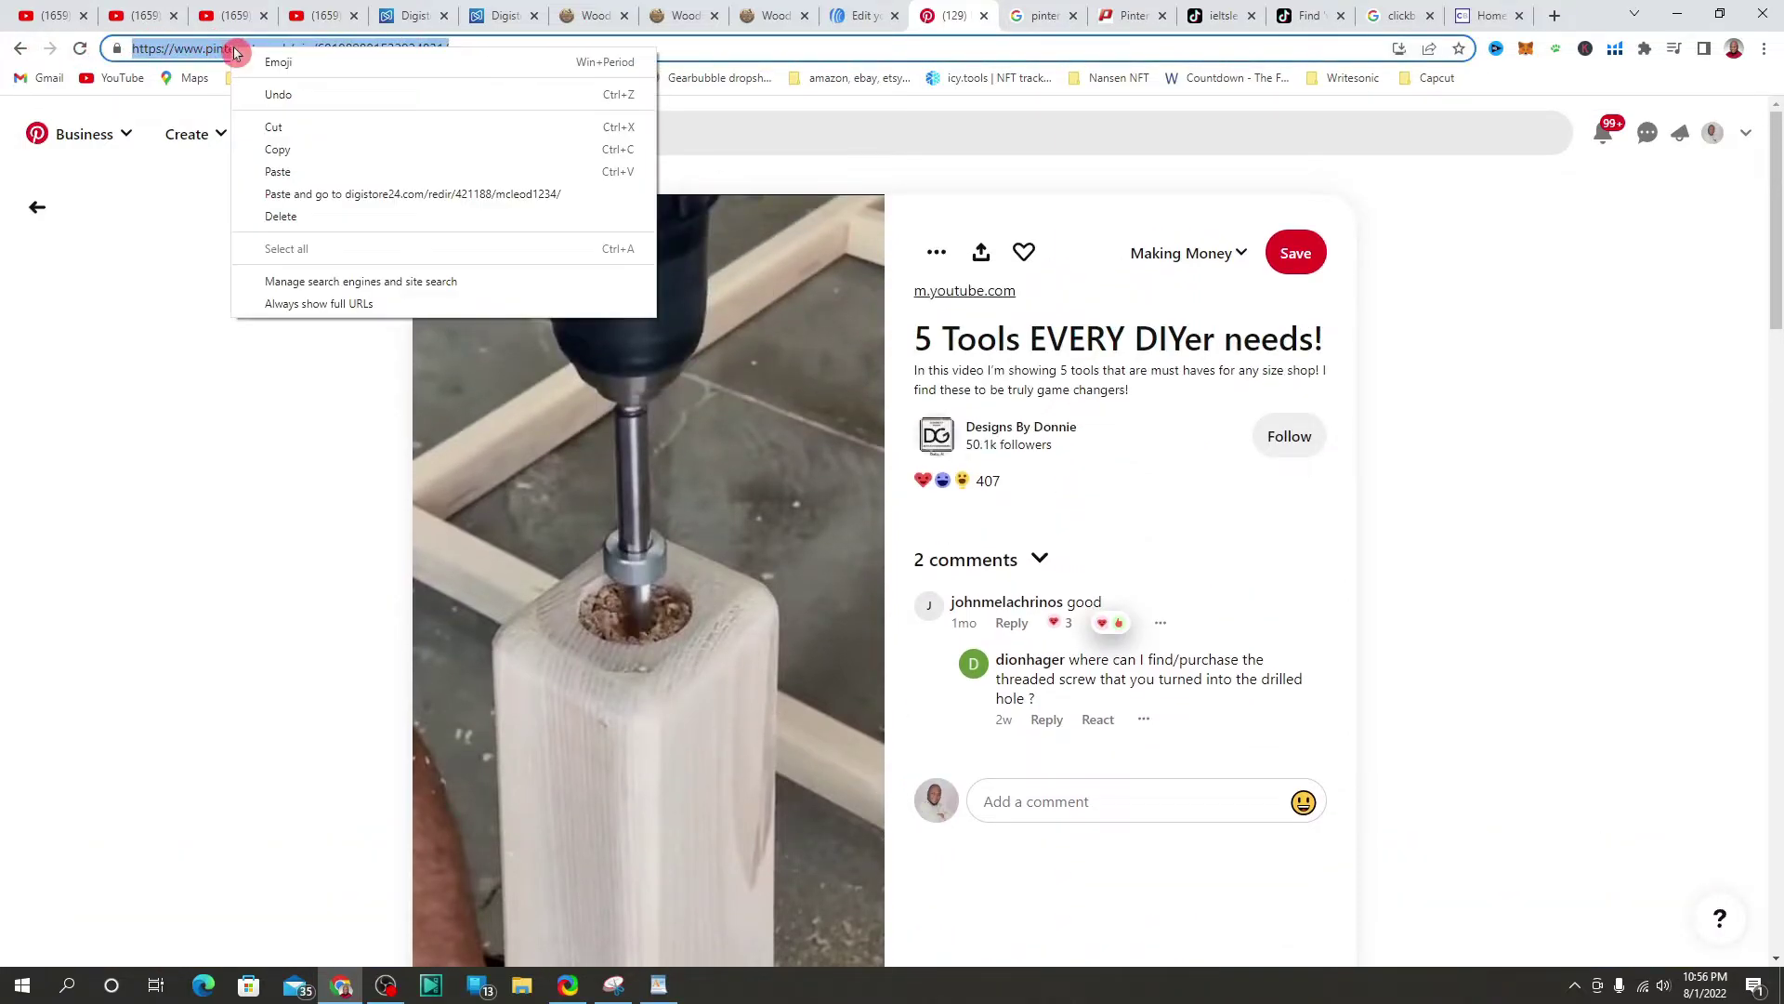
click(334, 148)
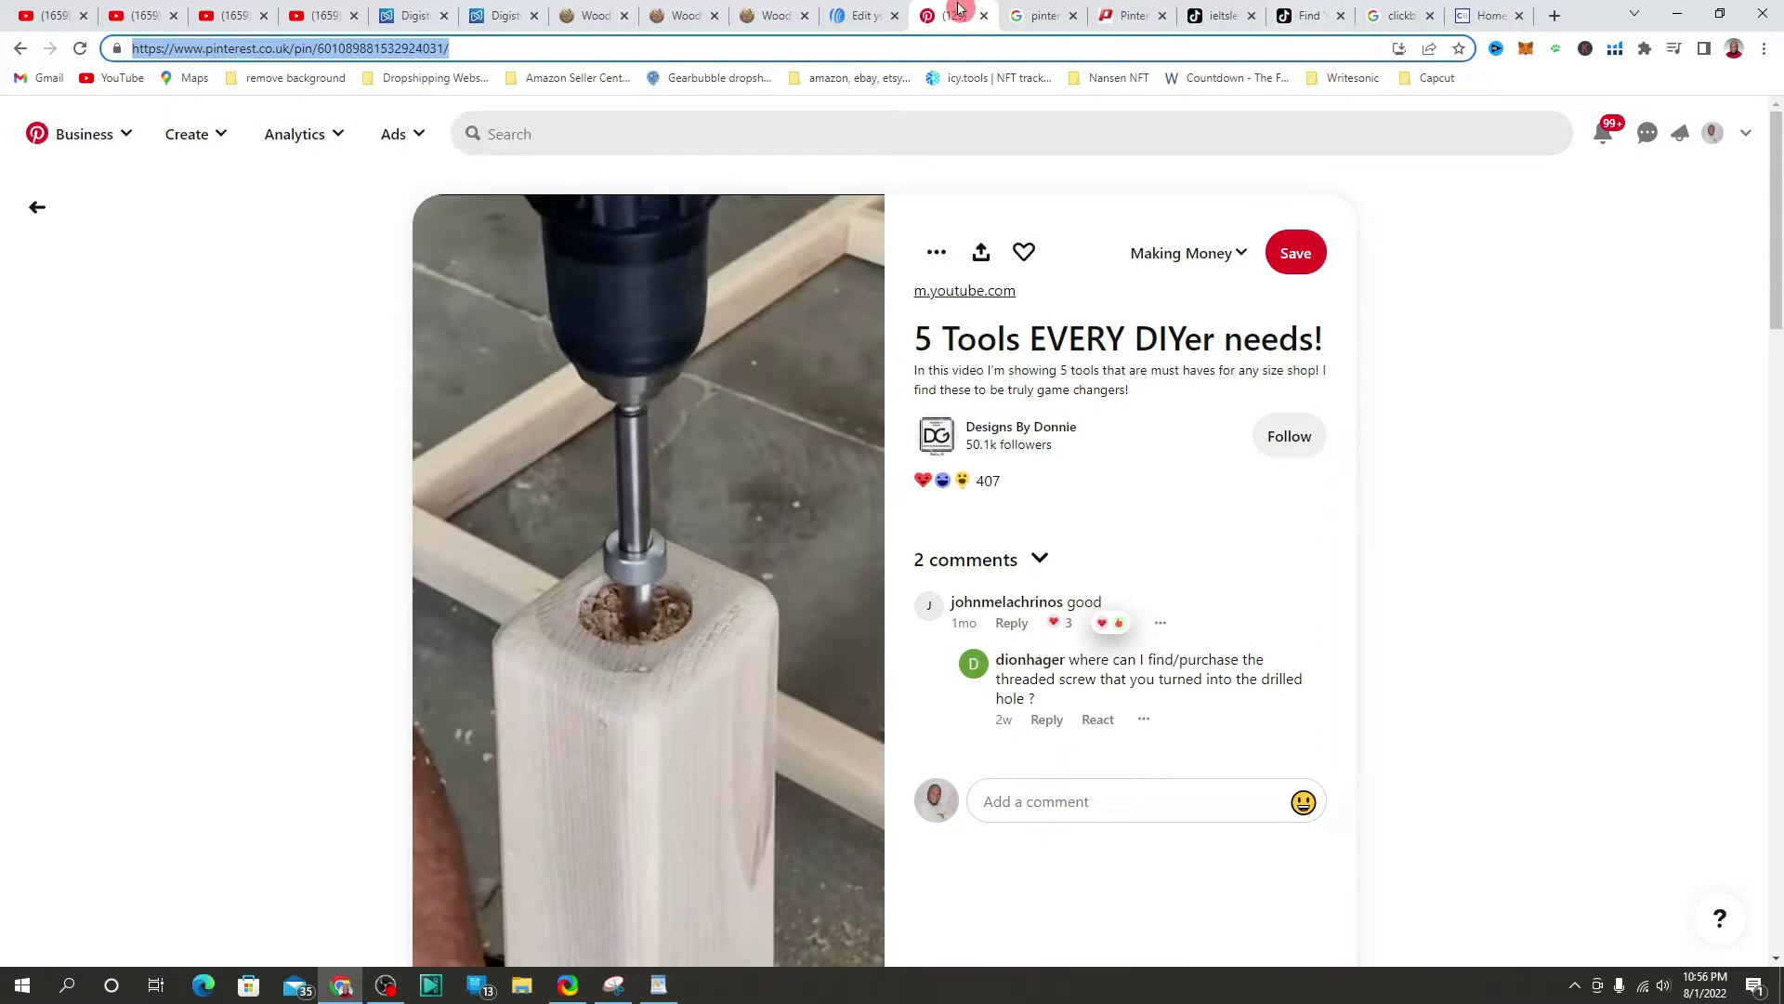
click(1041, 13)
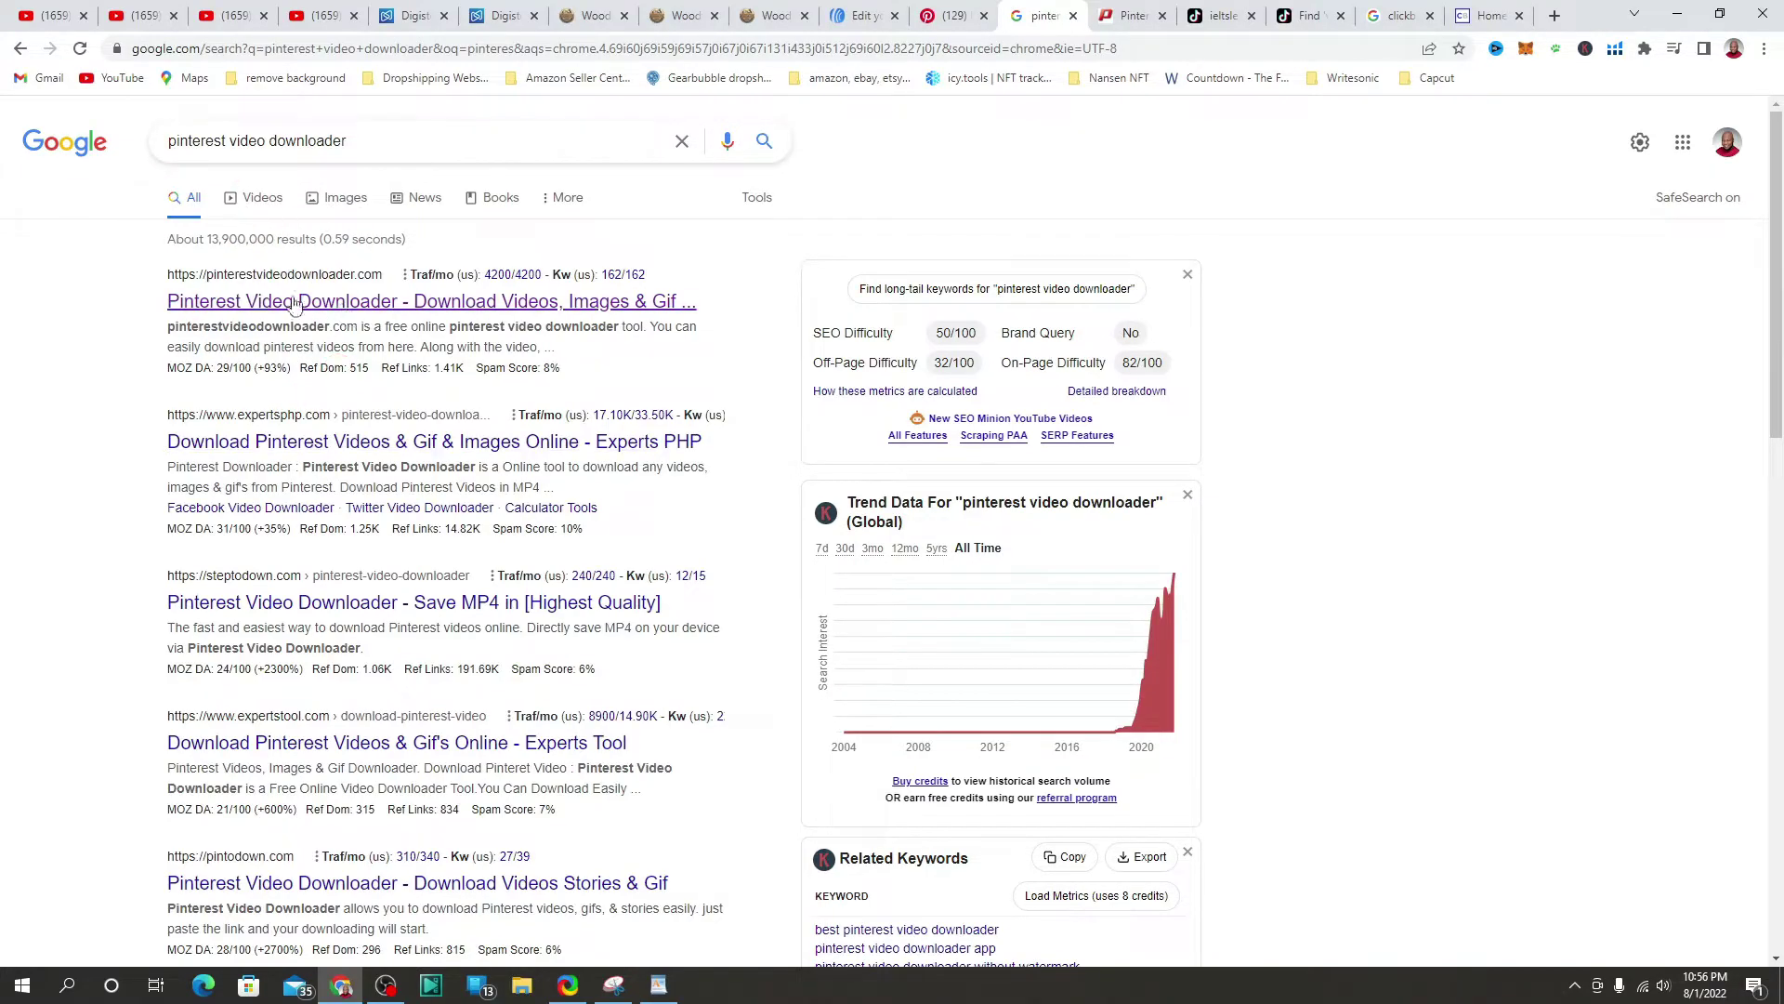
Step: Paste the drill pin link into Pinterest Video Downloader and start the download
click(1140, 19)
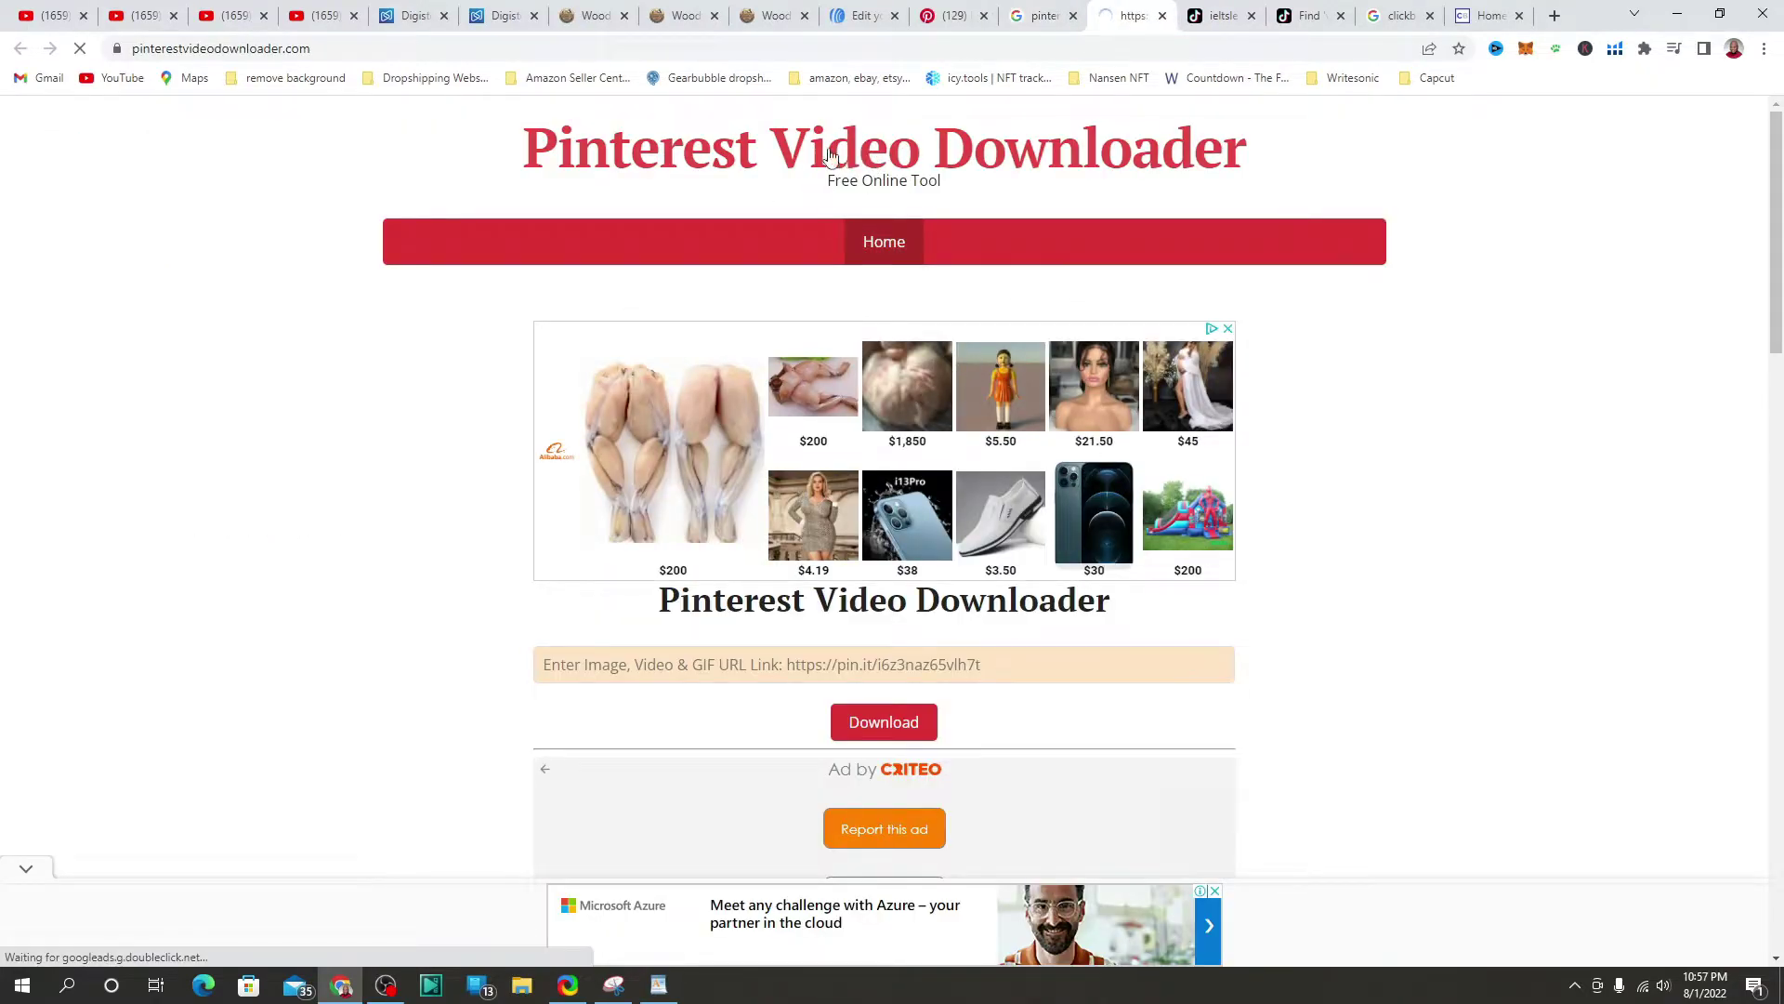
click(742, 424)
click(638, 667)
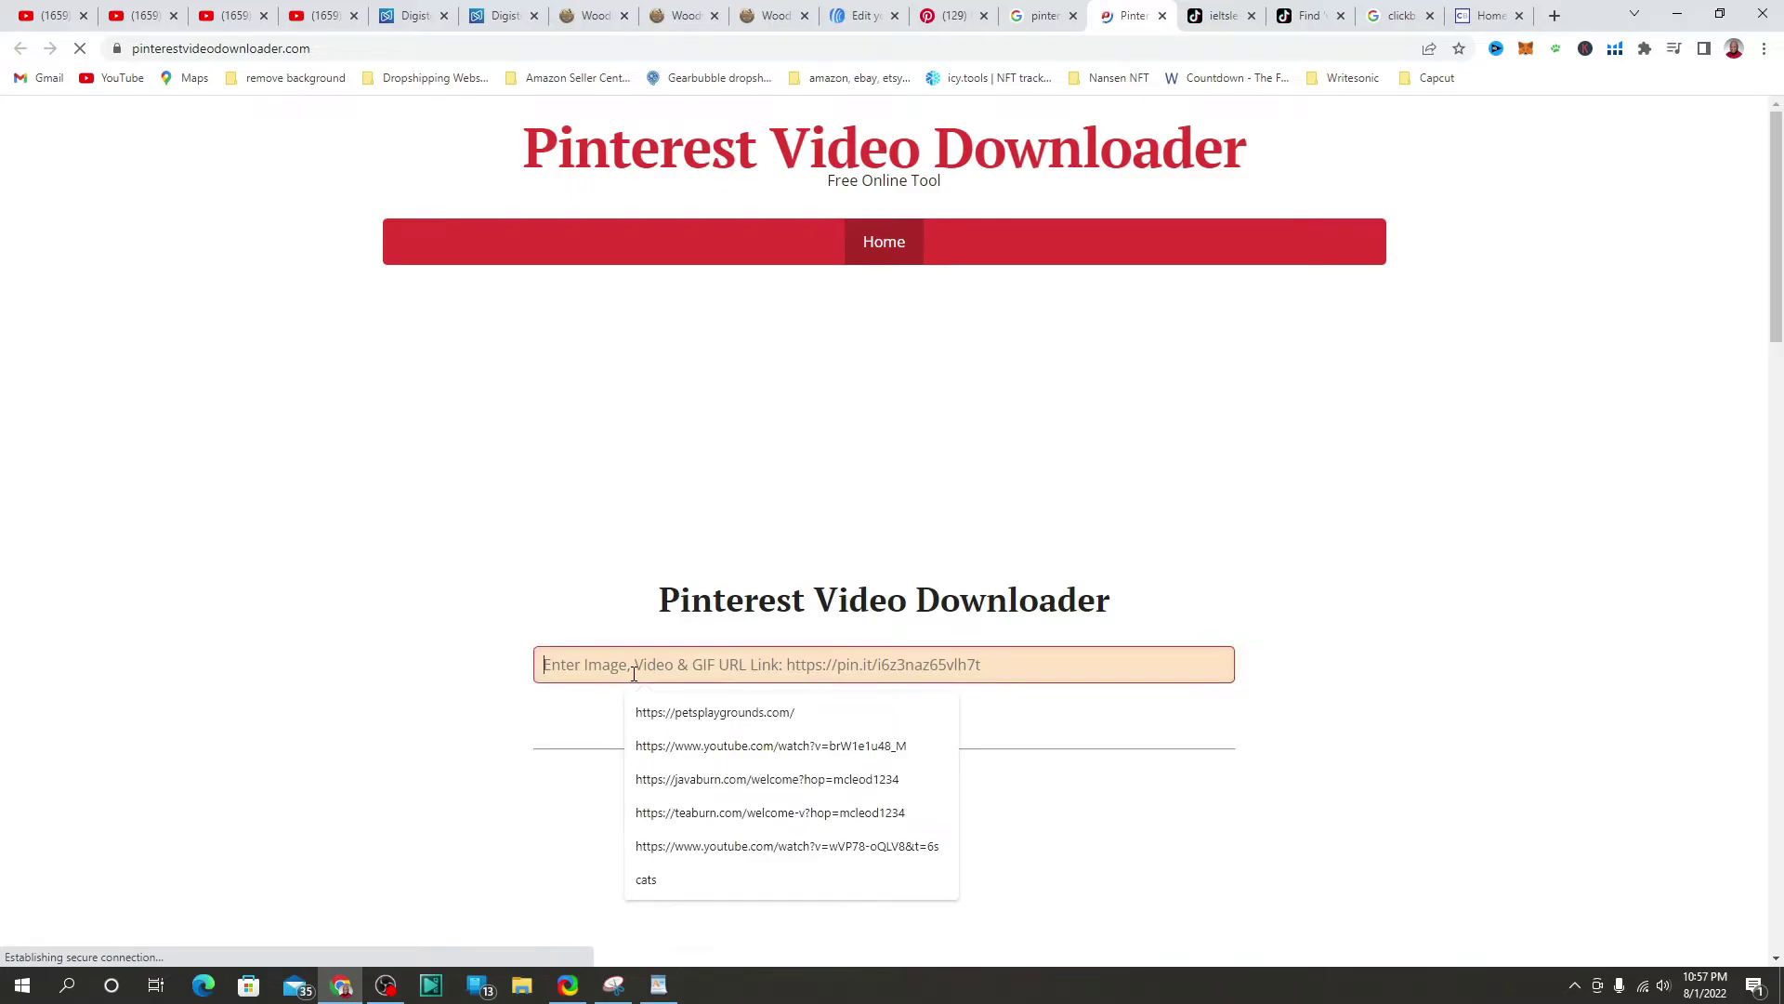
right_click(639, 674)
click(690, 817)
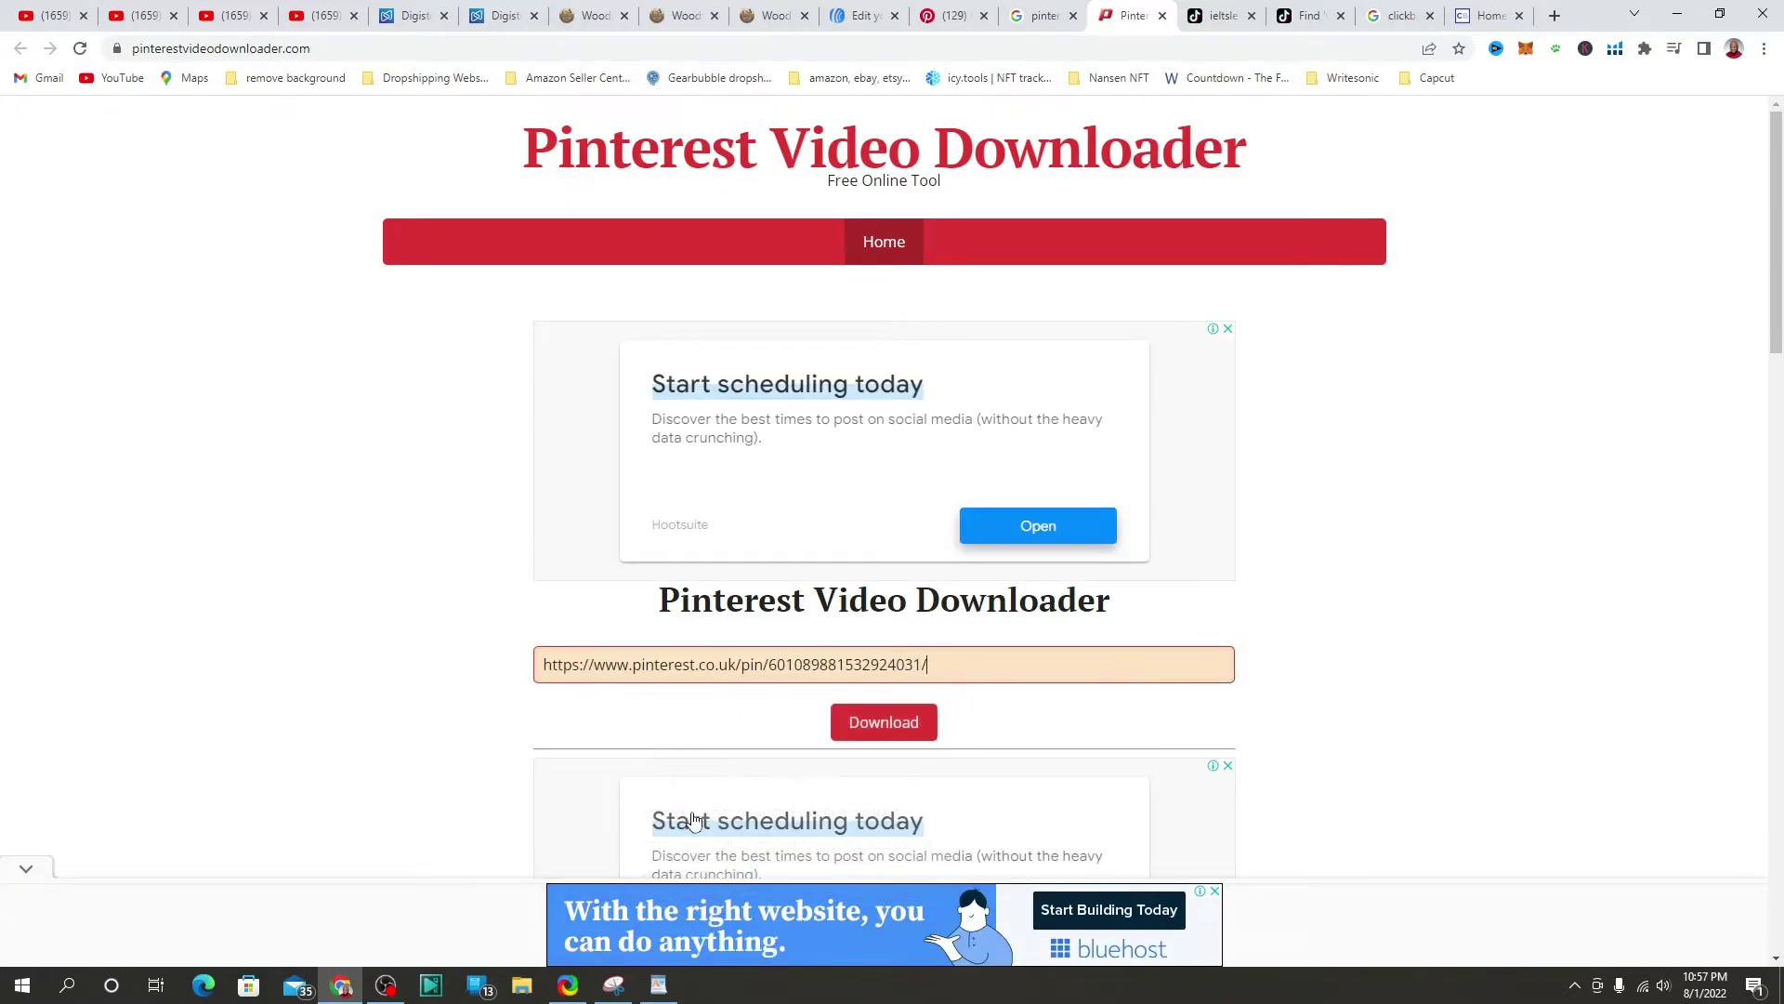
click(916, 735)
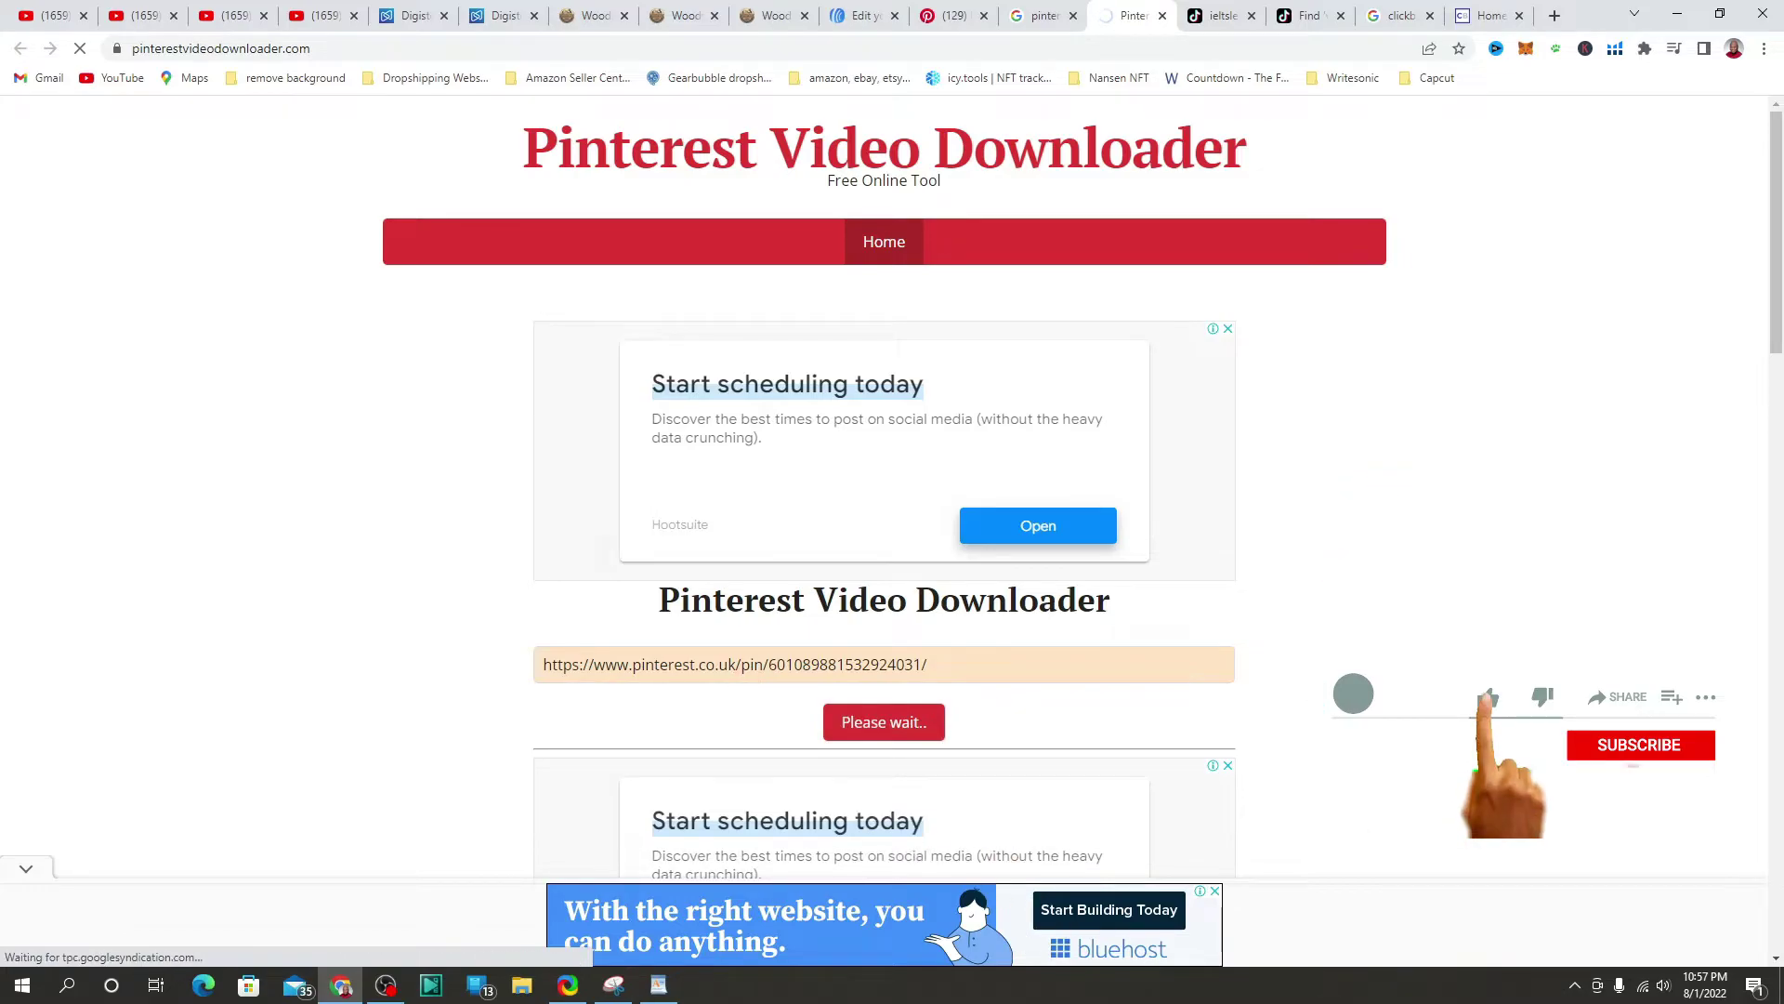
scroll(960, 578, down, 1)
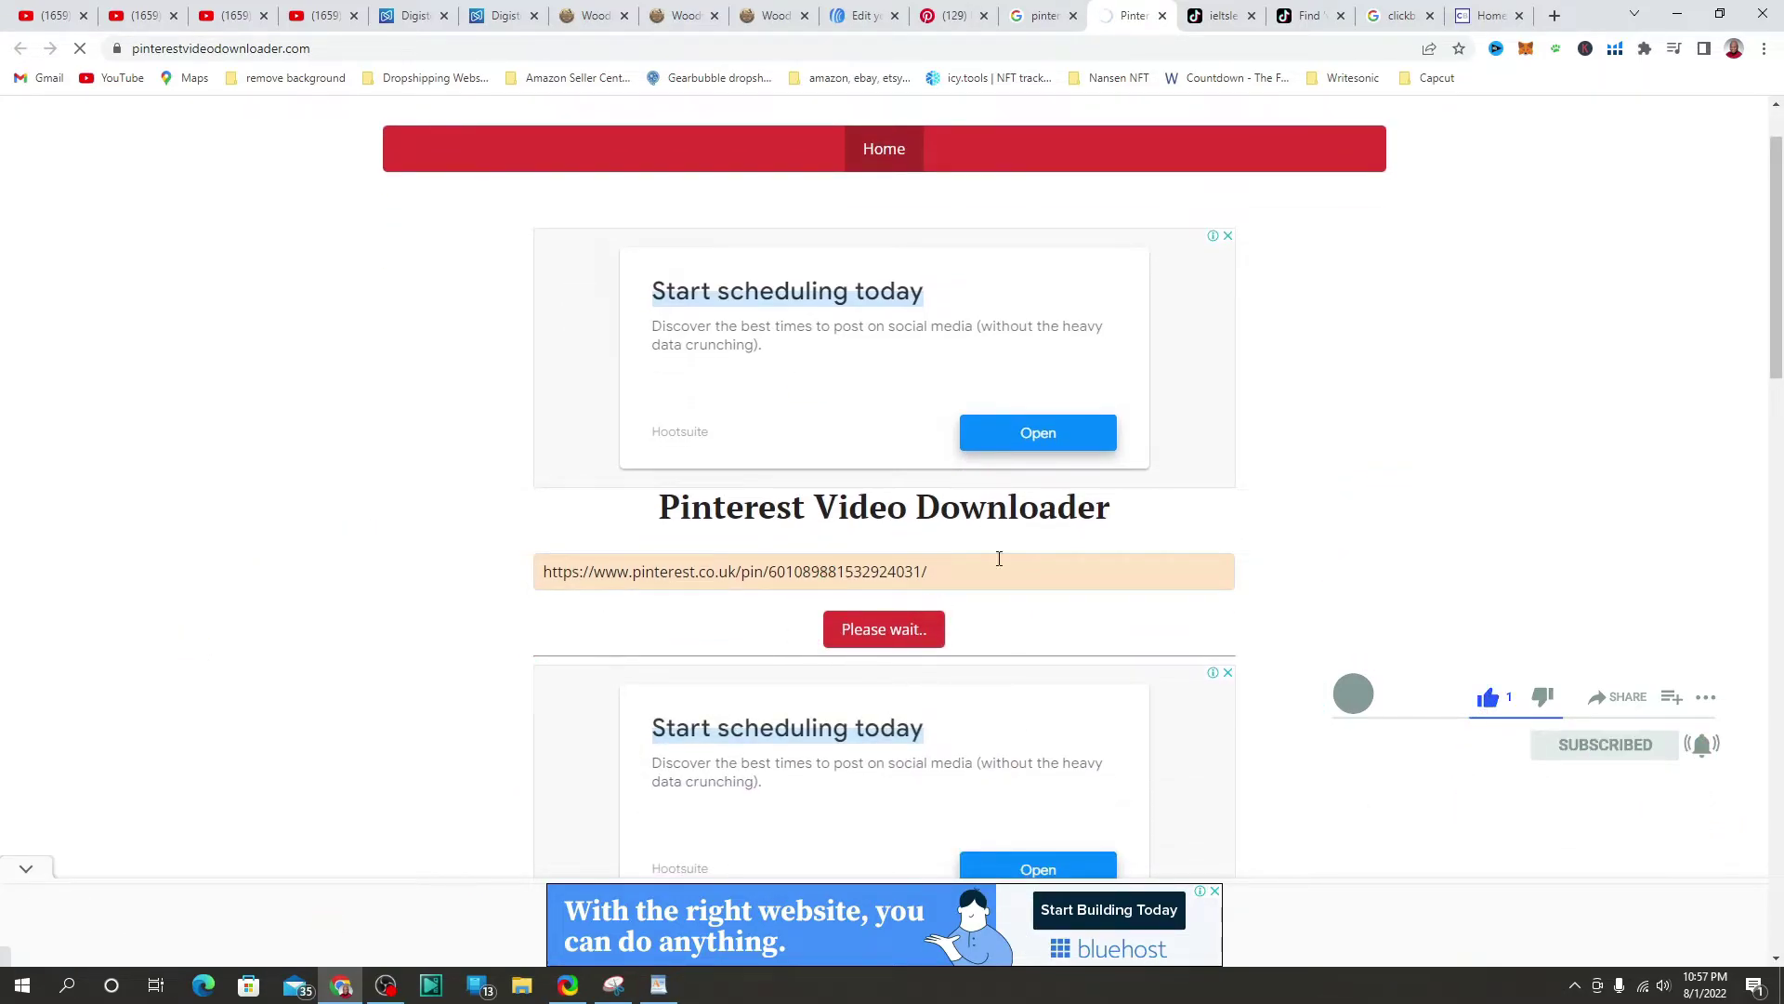
click(1496, 18)
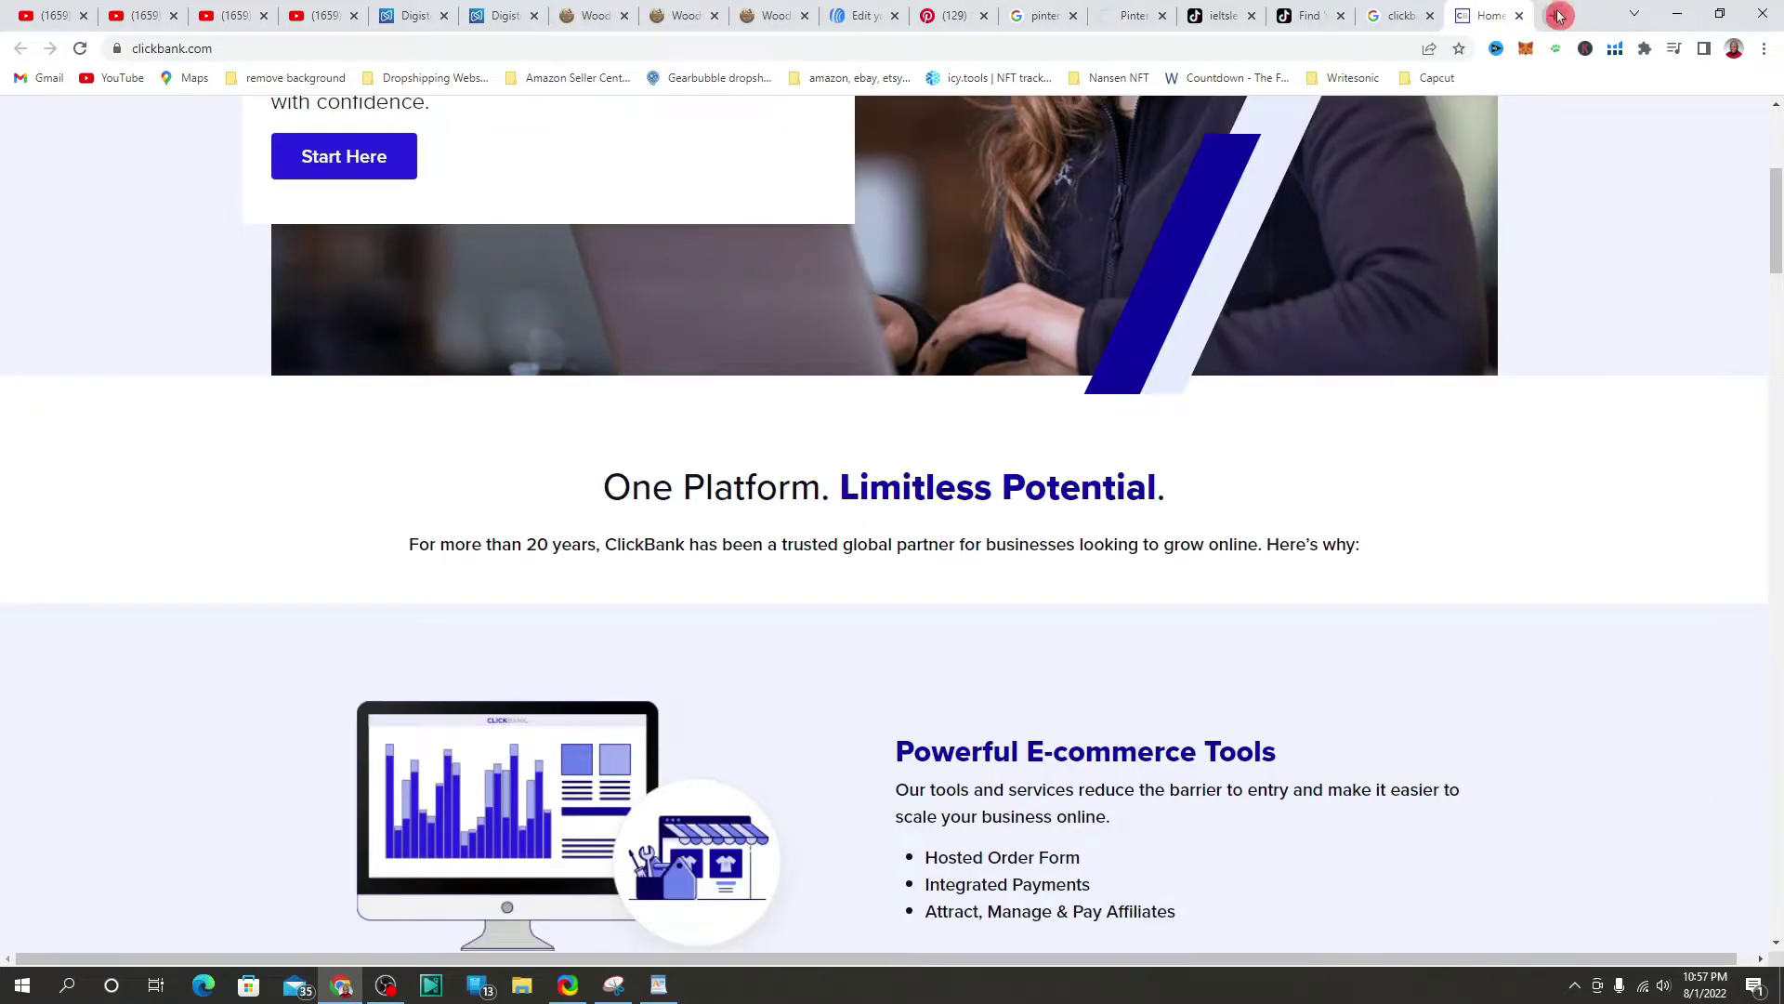
Step: Go to canva.com in a new browser tab
click(1554, 16)
click(1009, 55)
text(c)
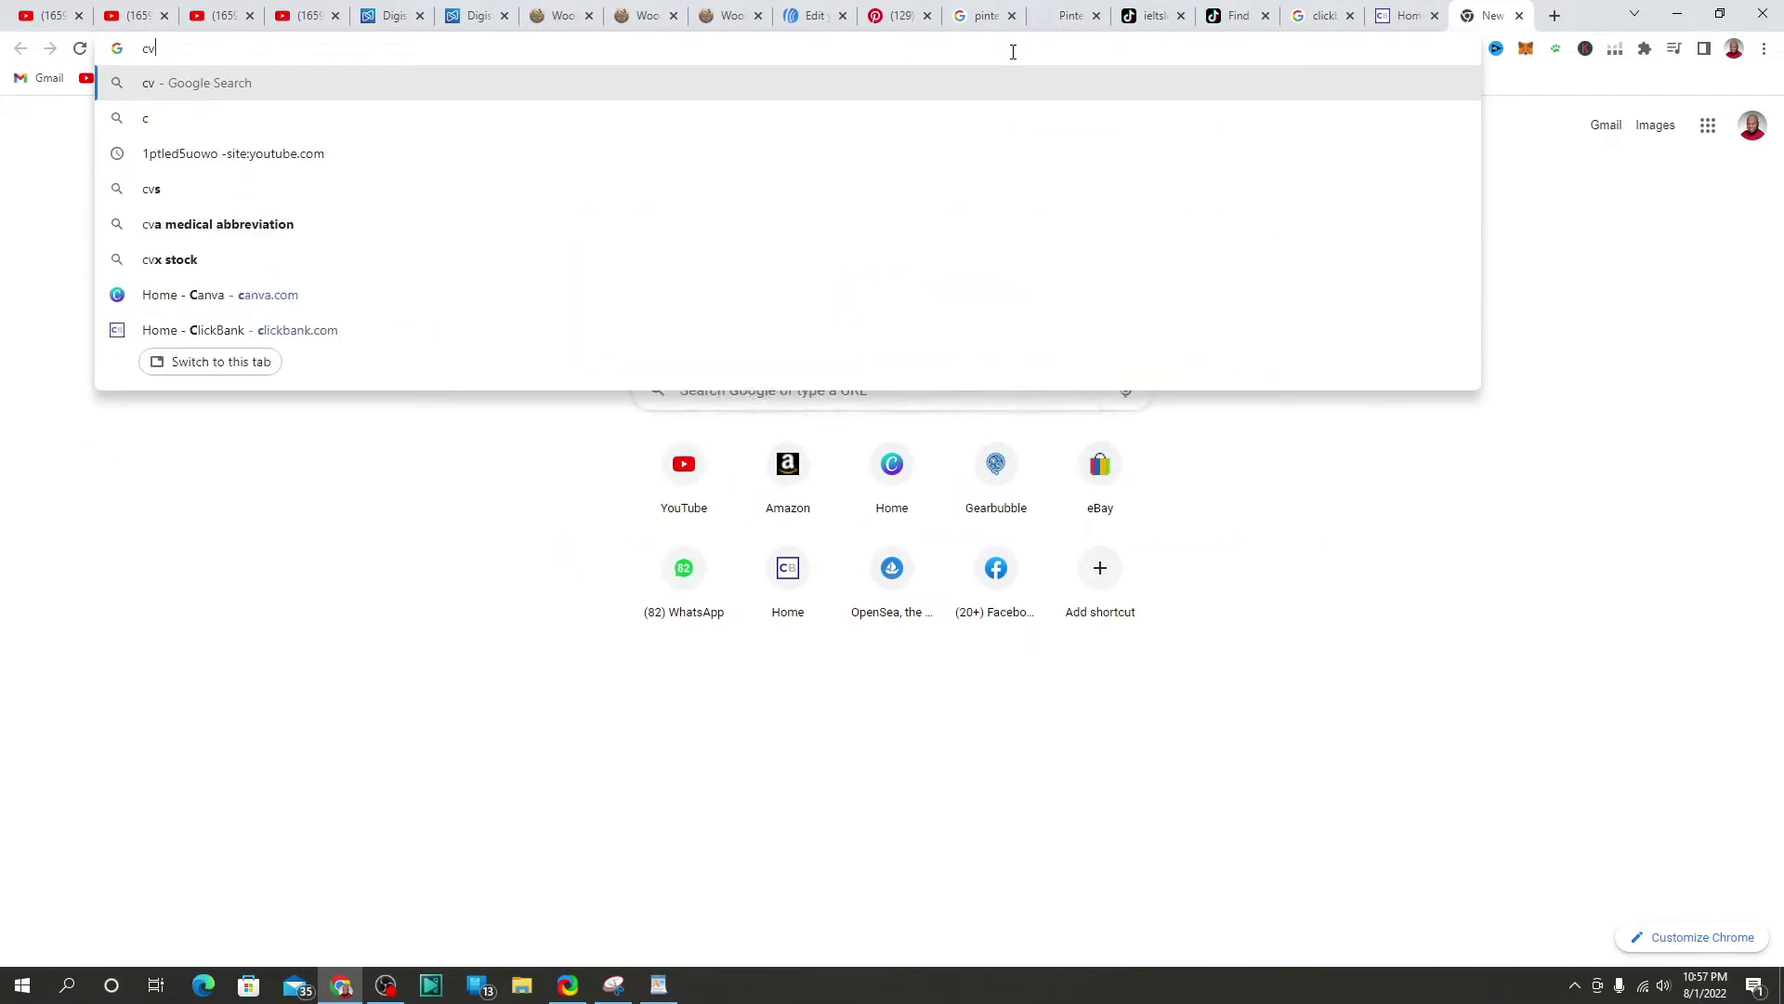
text(anva)
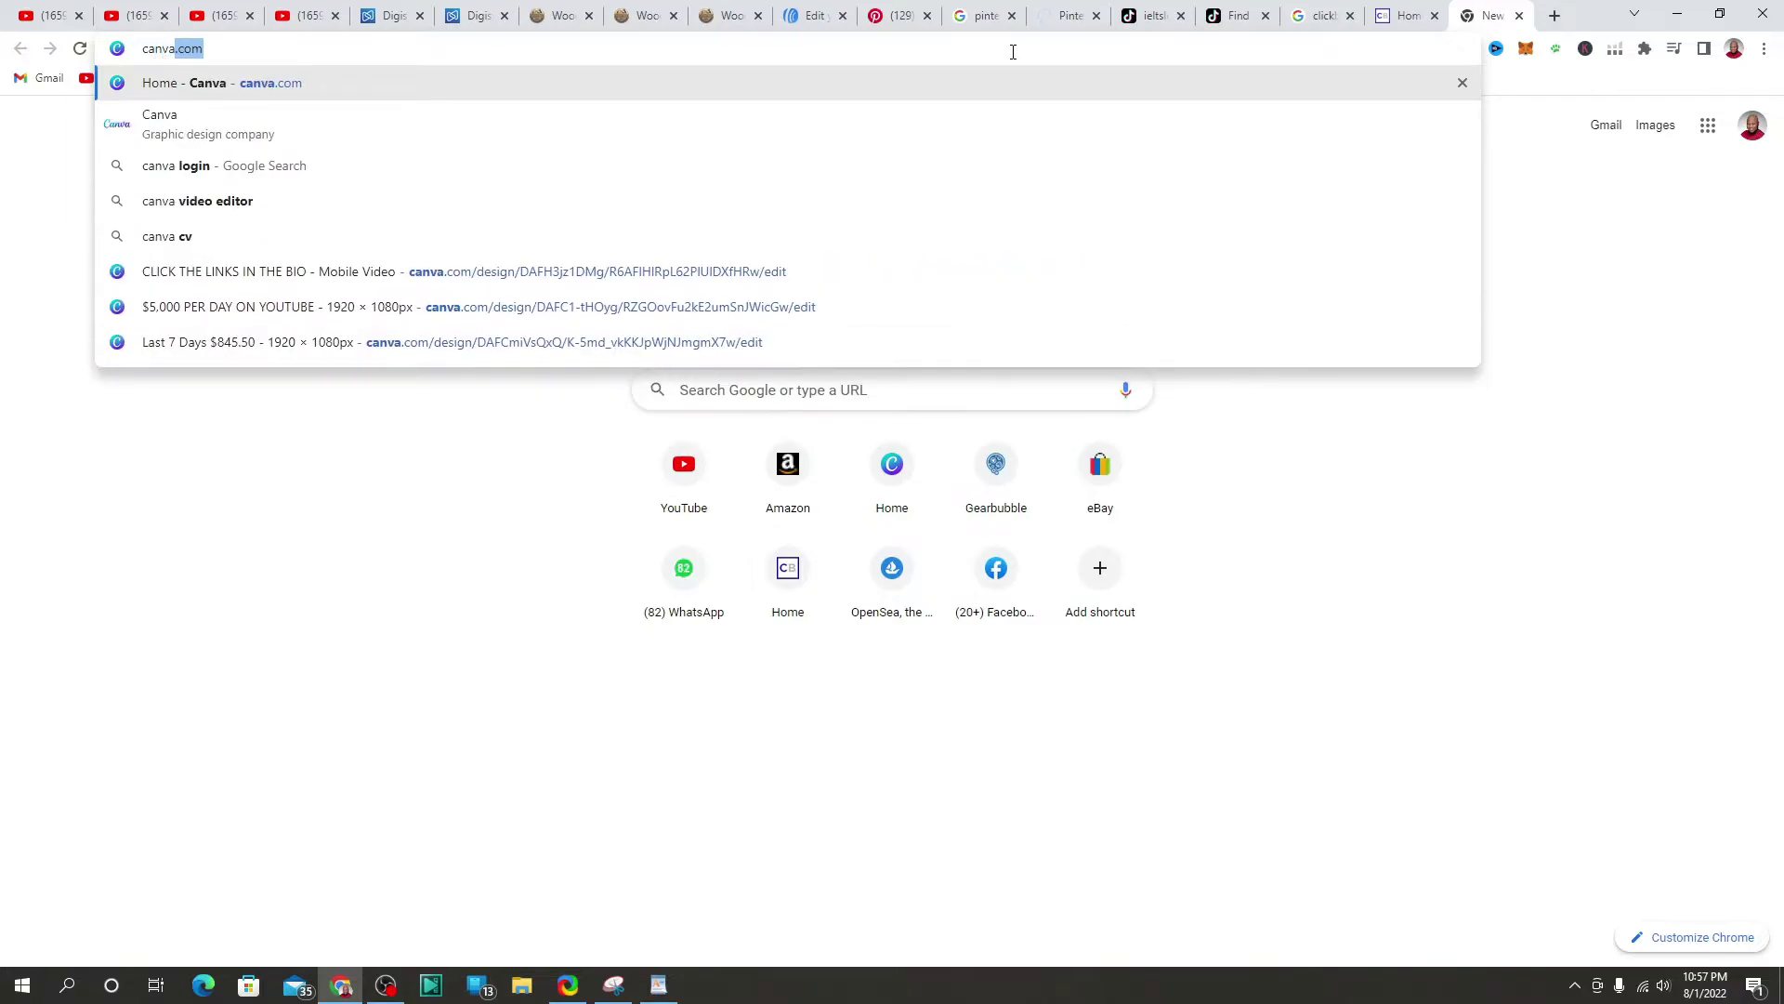
key(Return)
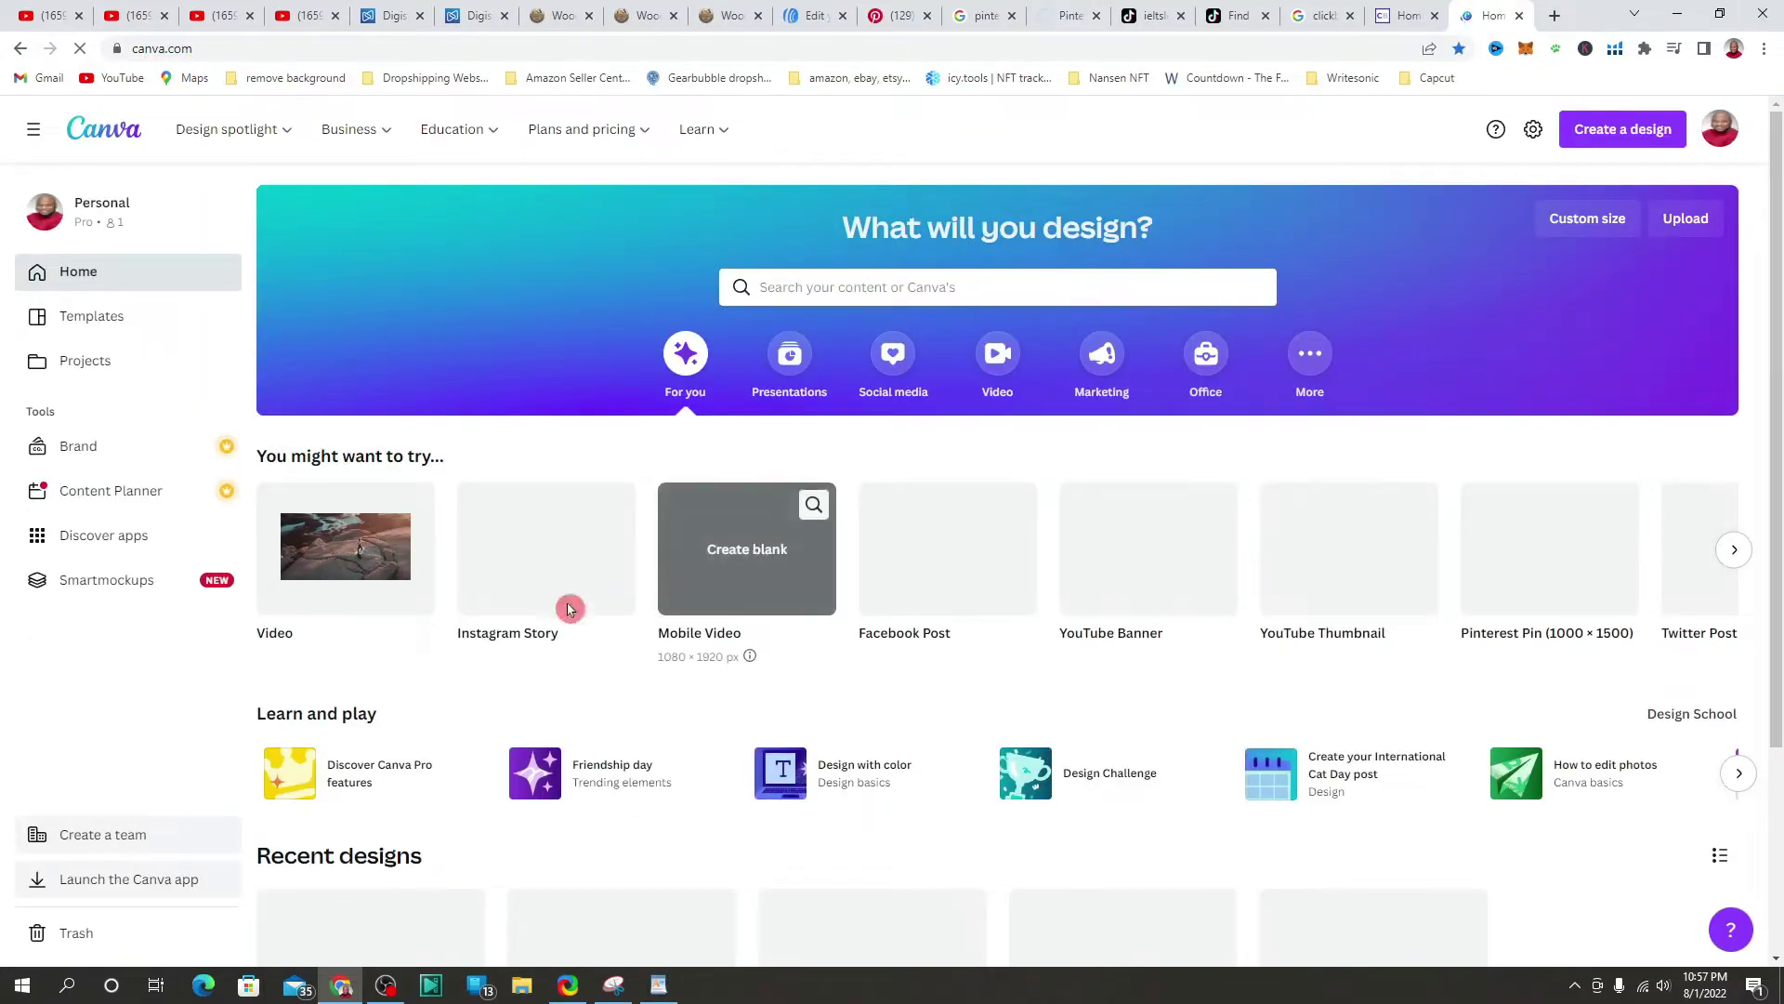
Step: Create a blank Mobile Video design from Canva's Video category
scroll(651, 585, down, 6)
scroll(1495, 656, down, 6)
scroll(1208, 797, up, 10)
scroll(1208, 797, up, 2)
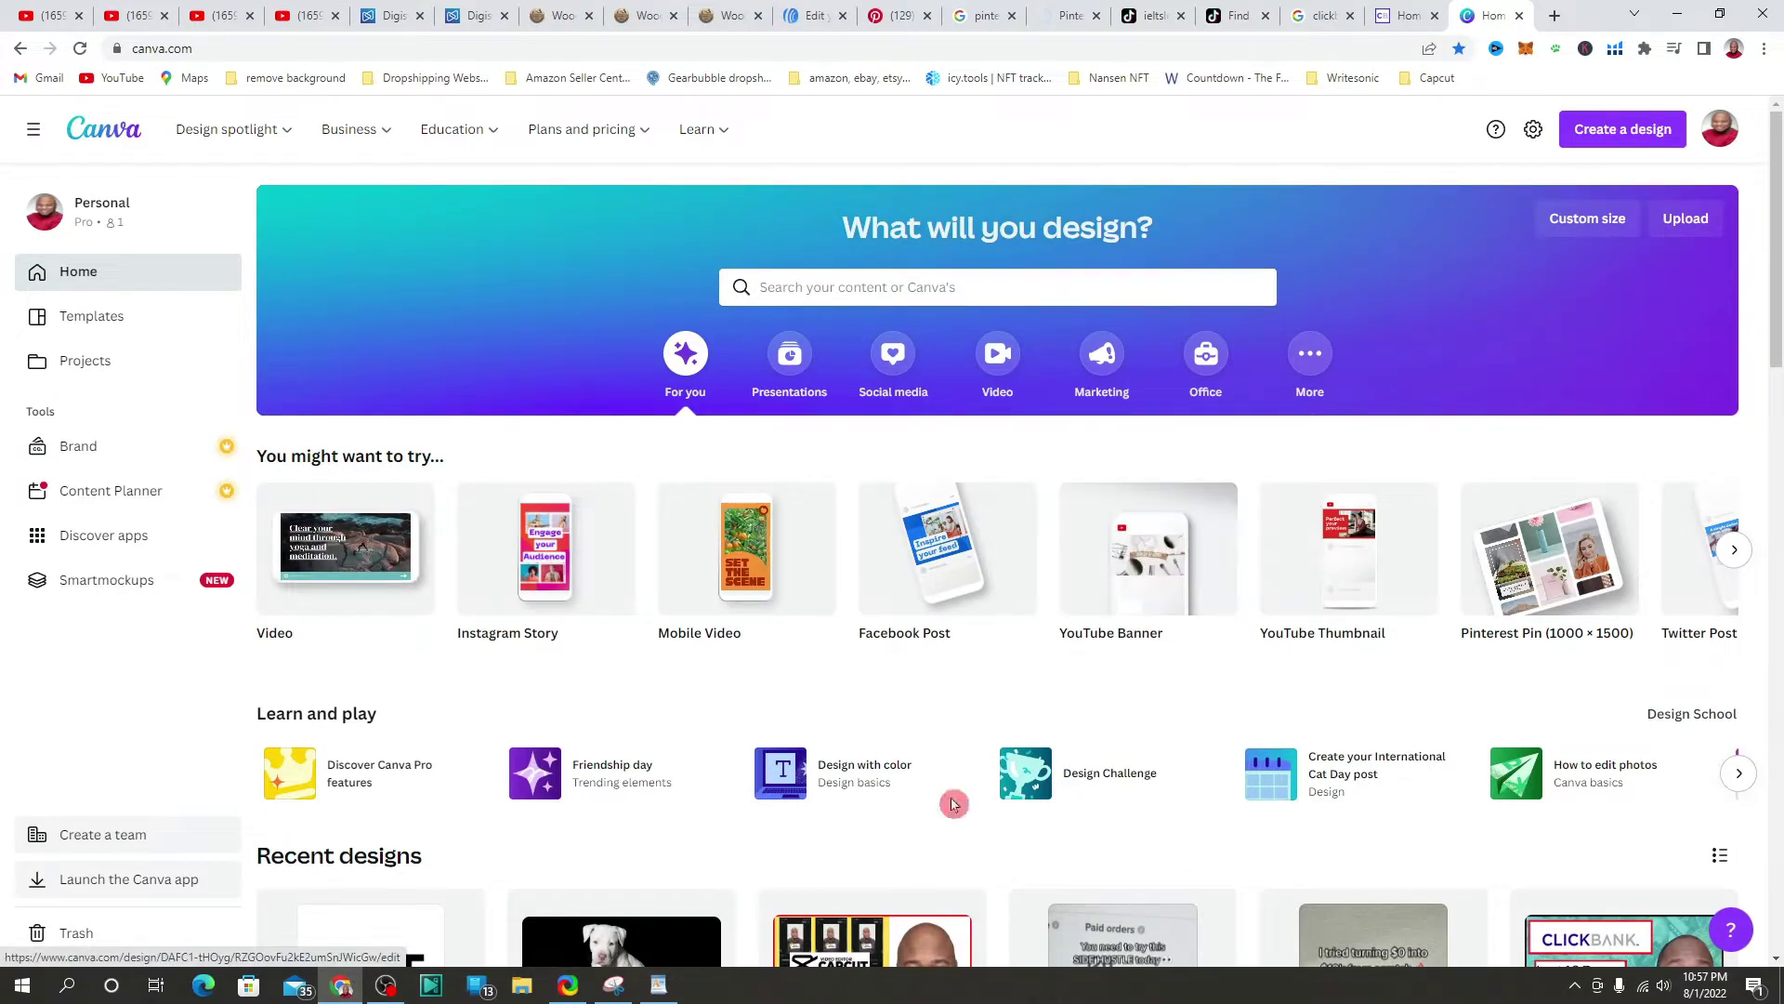
click(993, 354)
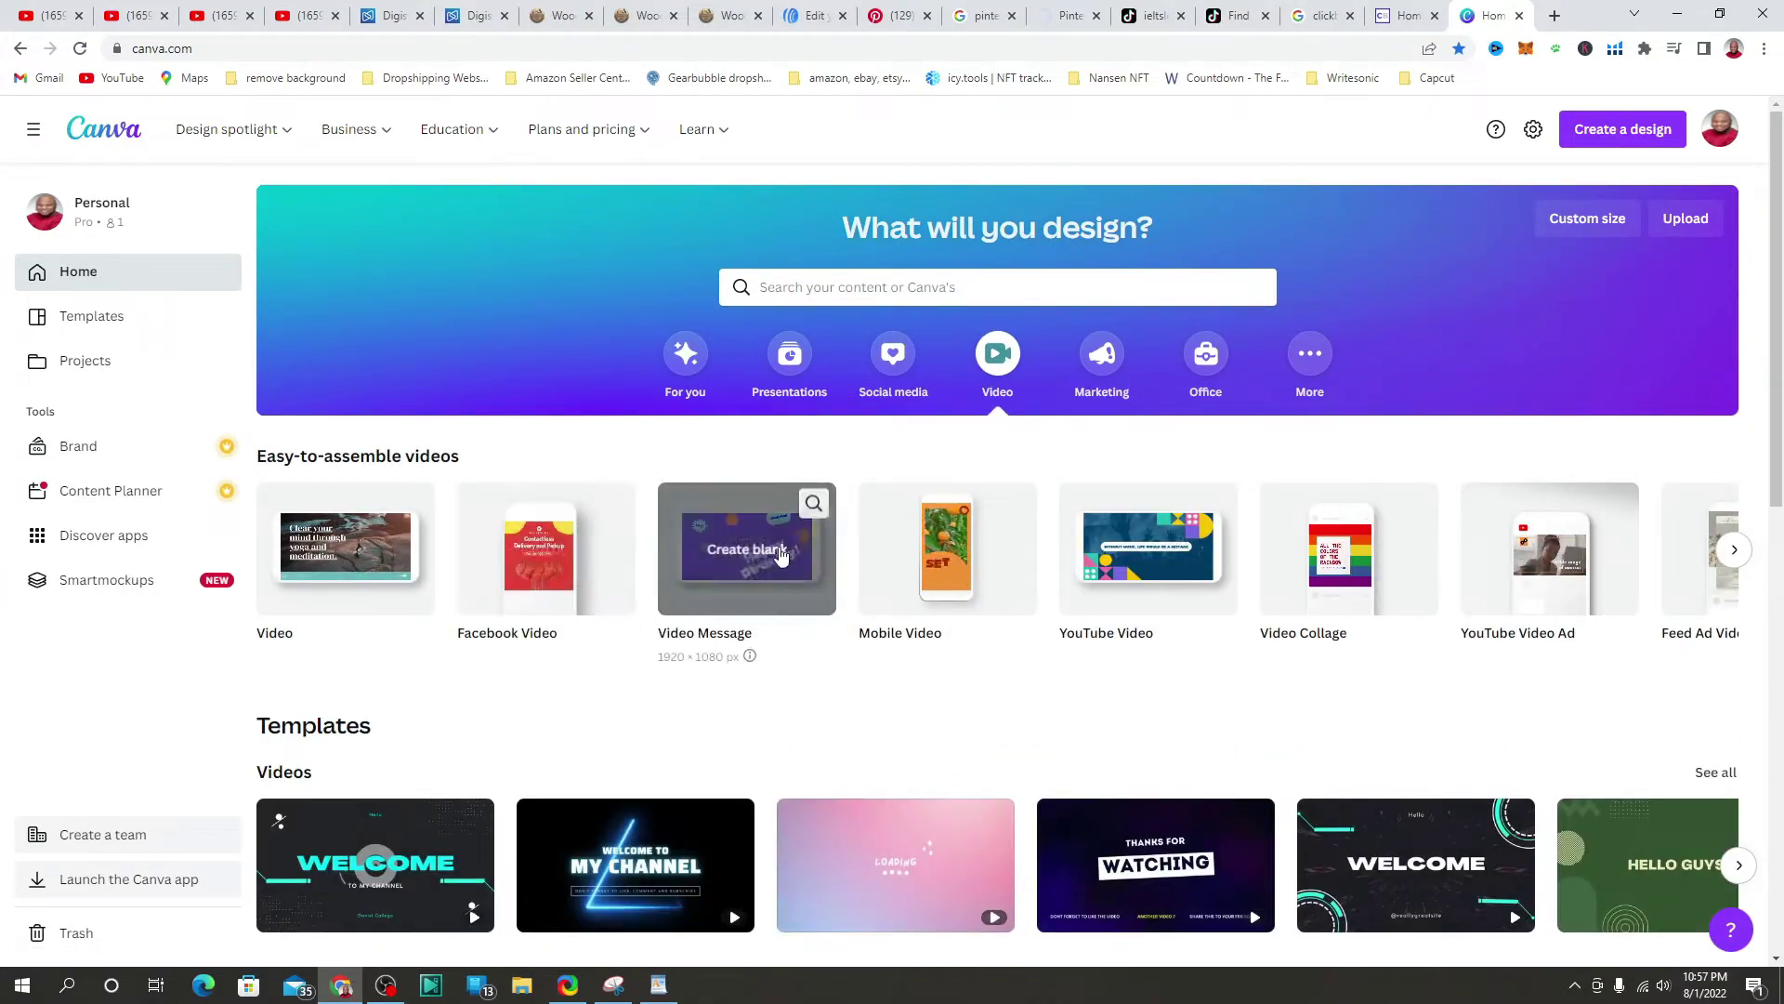
click(941, 573)
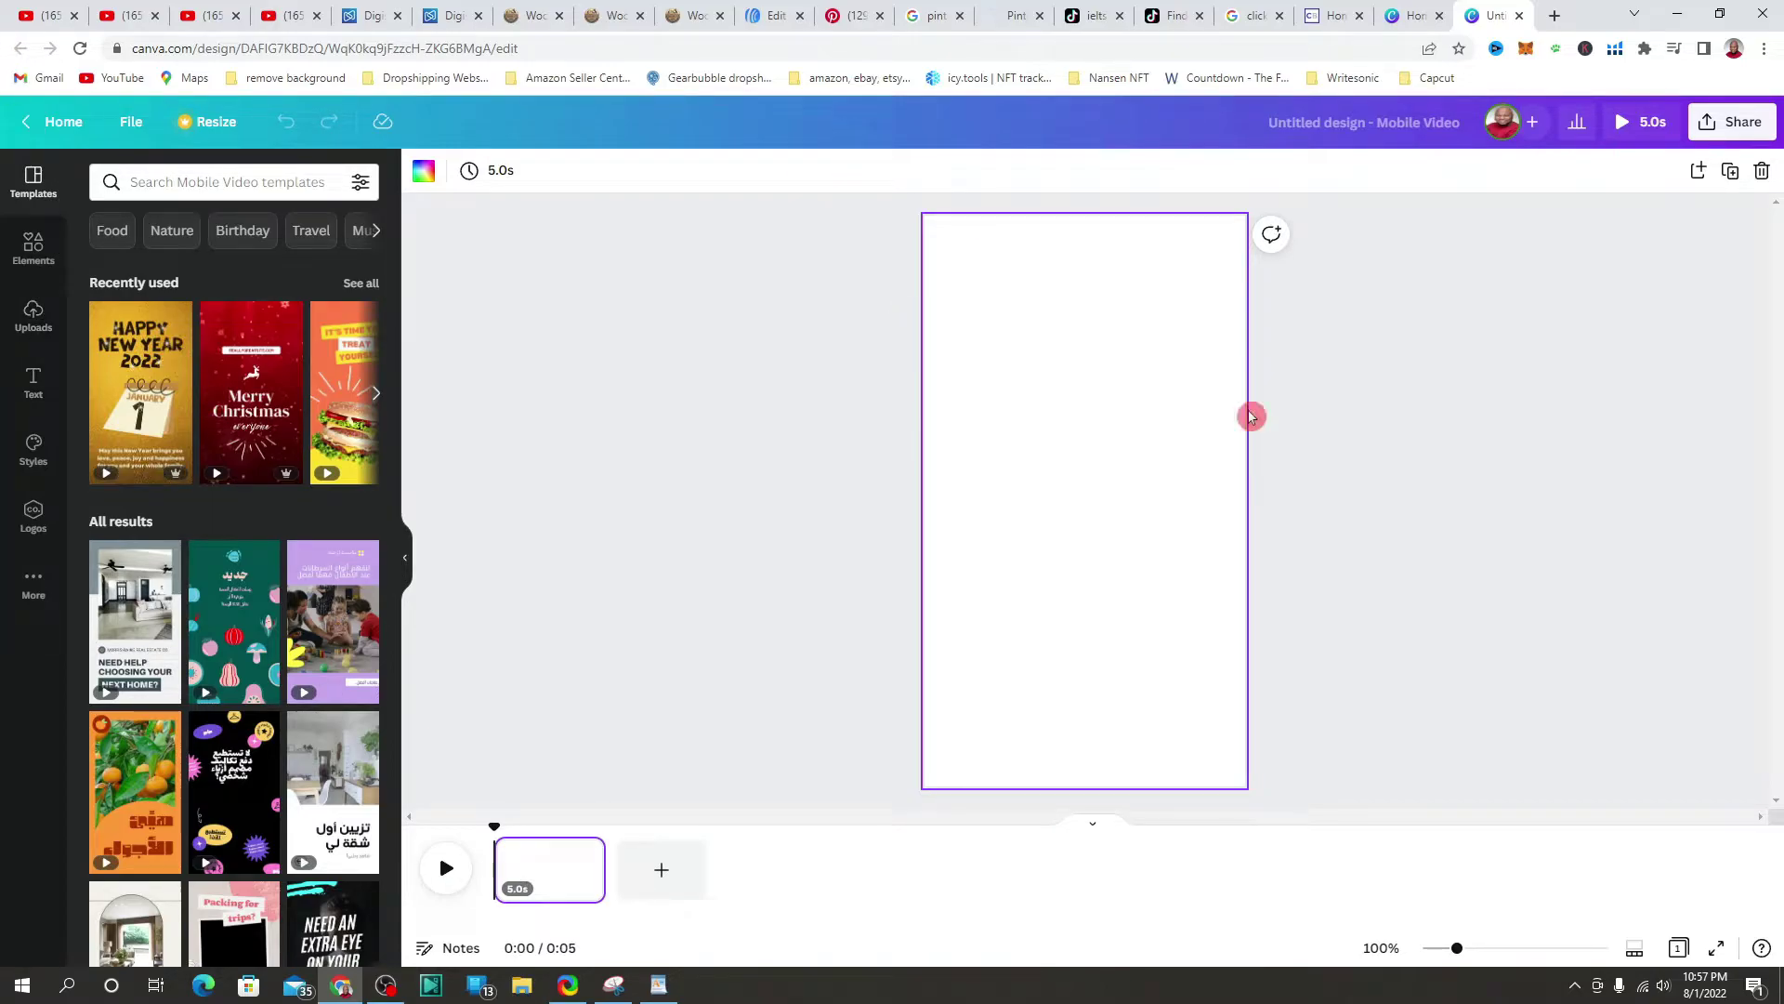
Step: Add the money-counting stock video and a grey square from Elements to the page
click(43, 331)
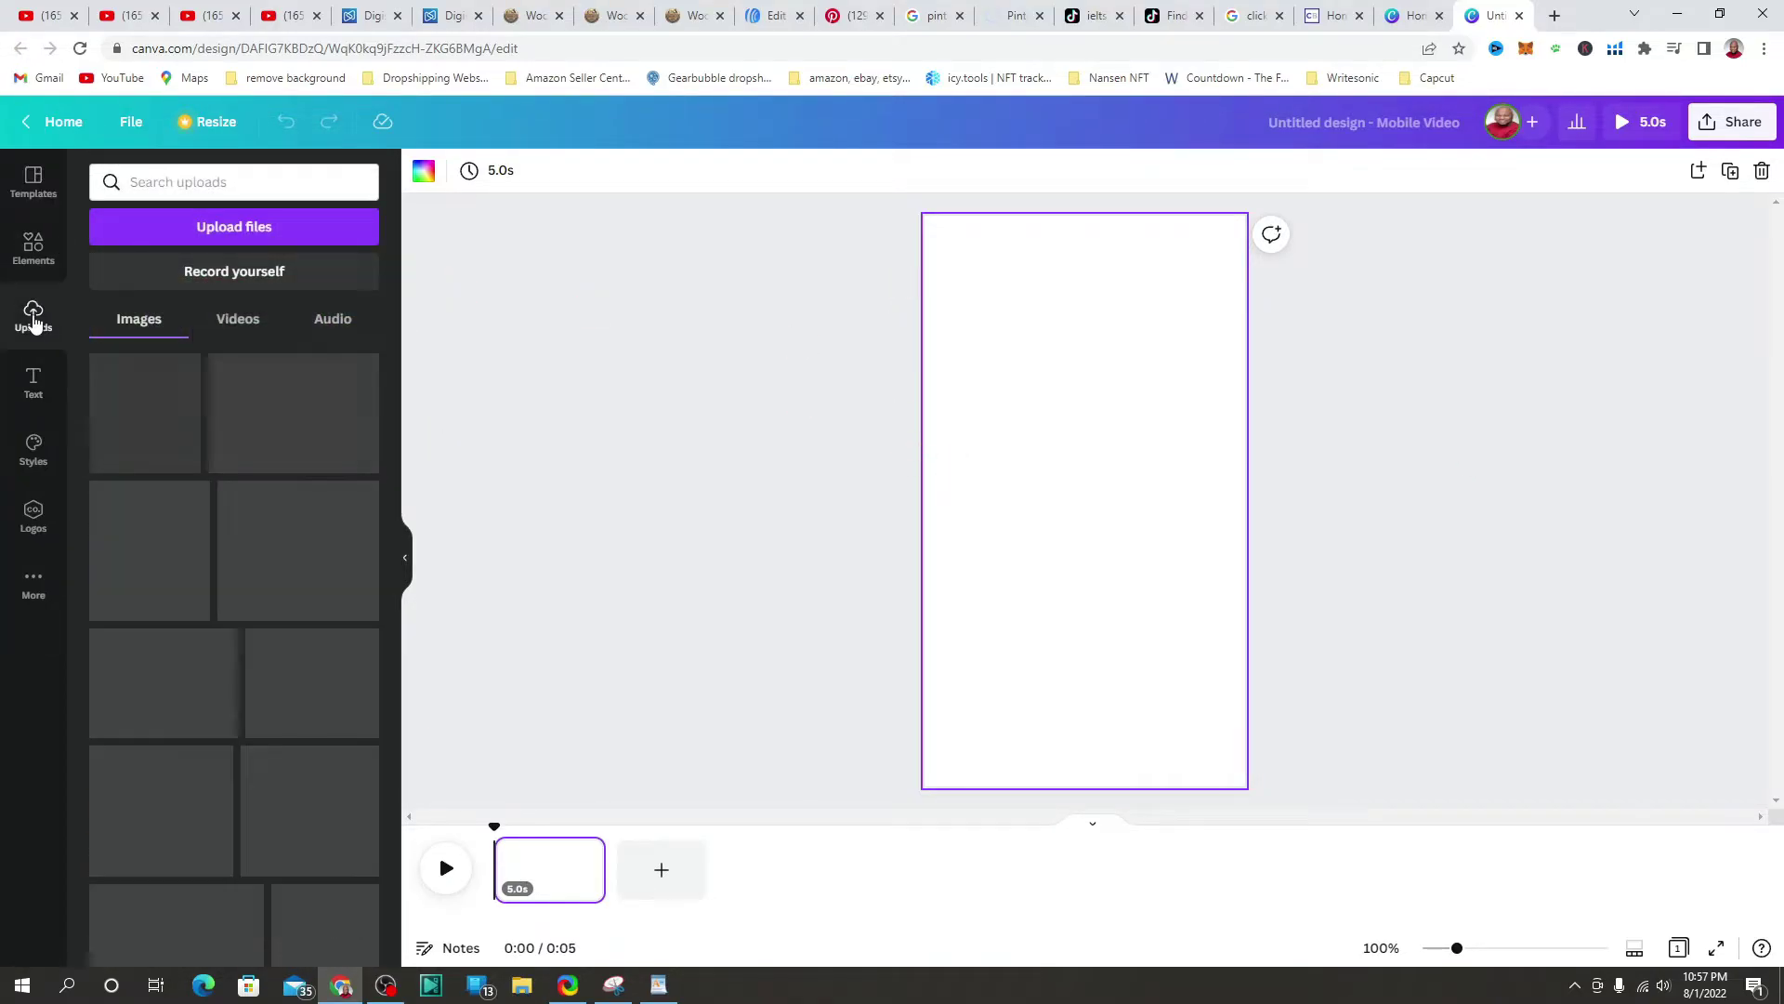
scroll(319, 722, down, 15)
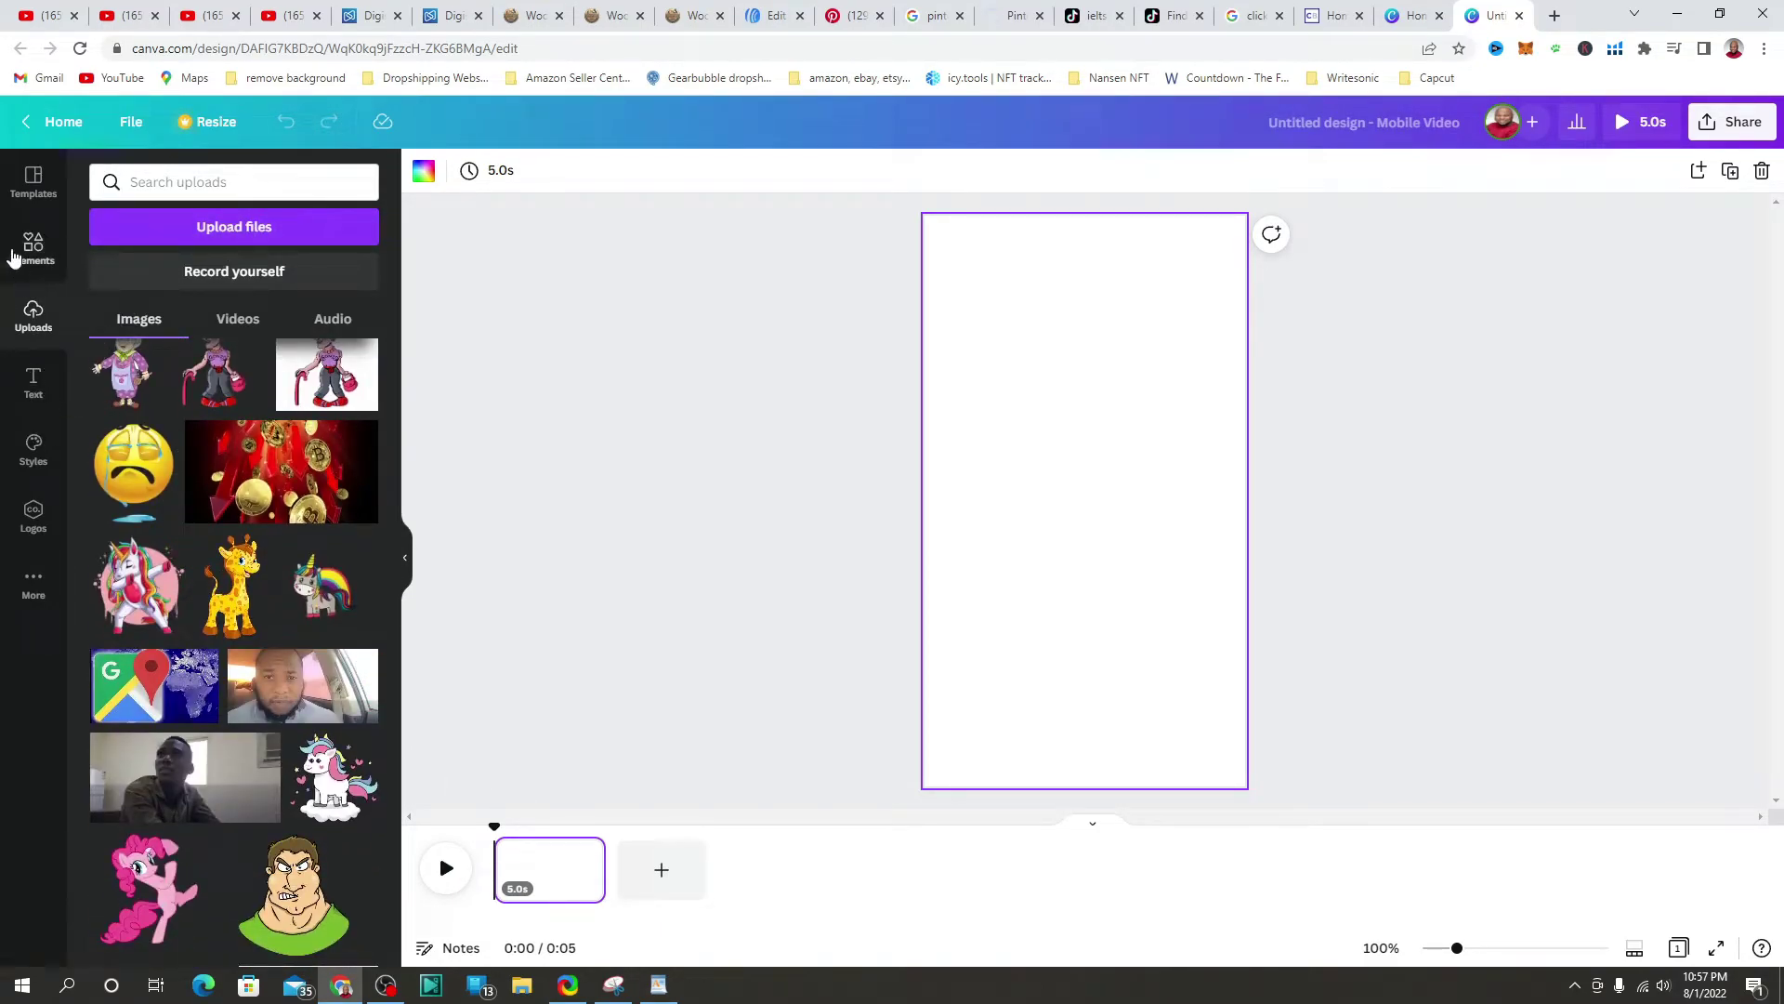
click(33, 382)
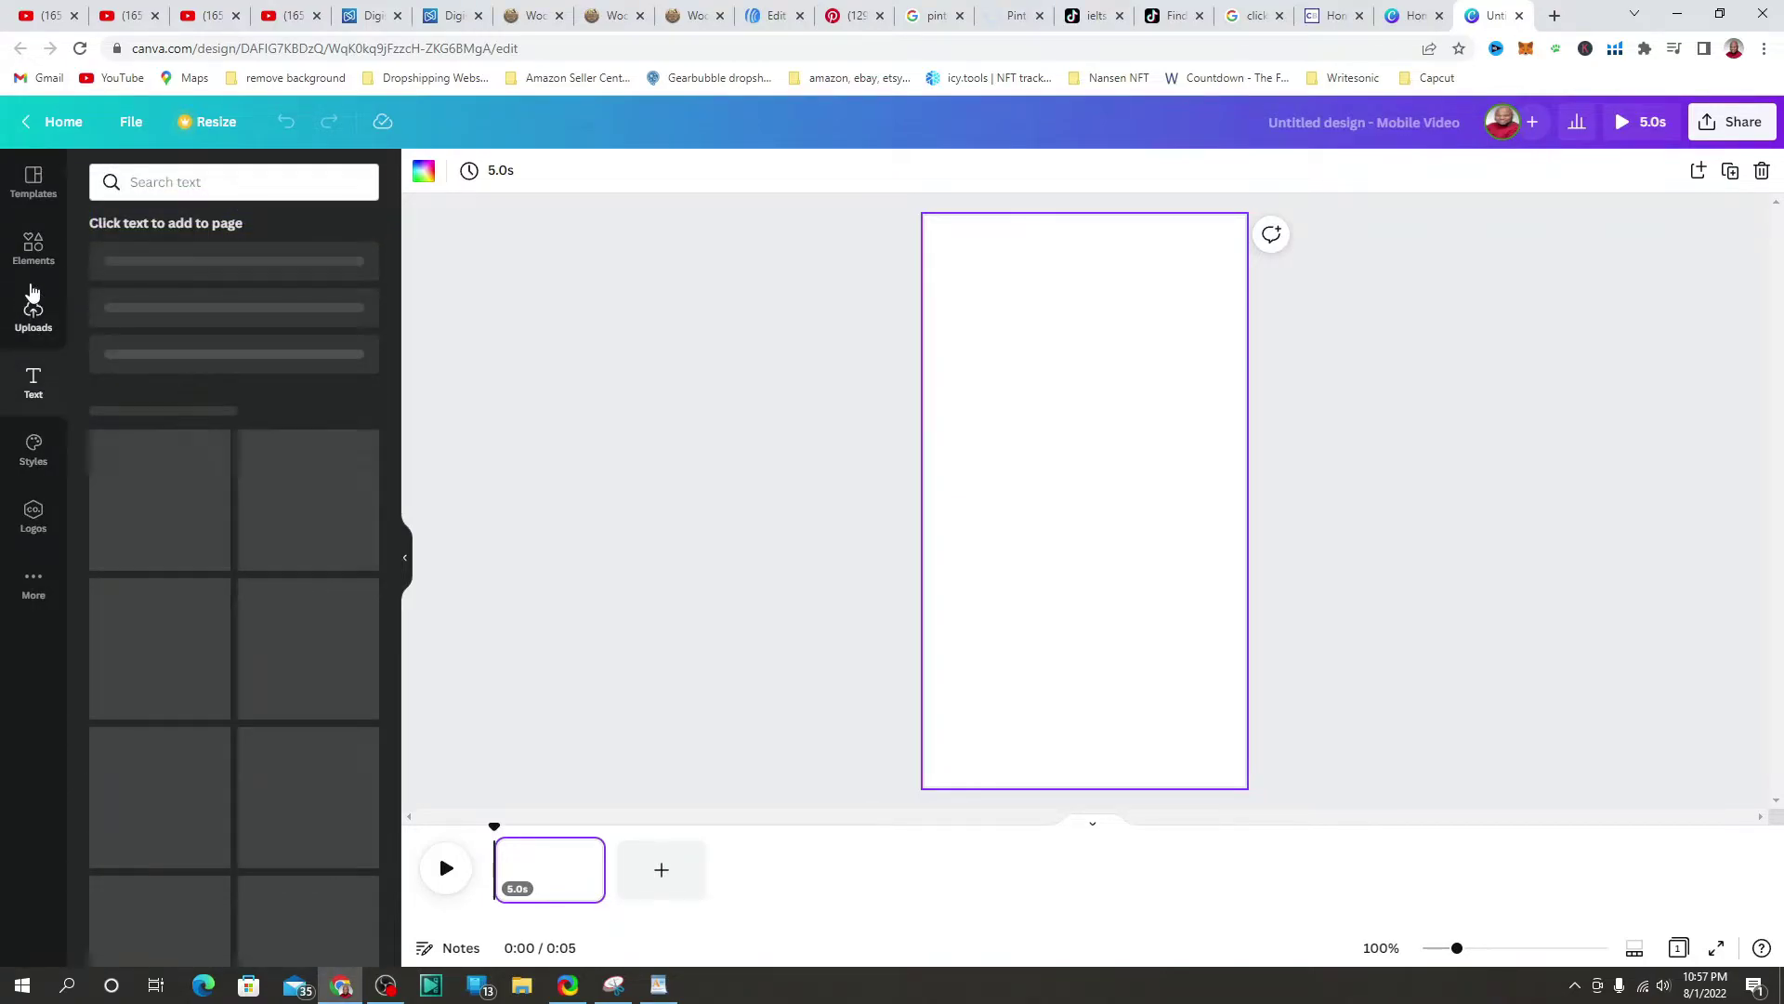
click(33, 258)
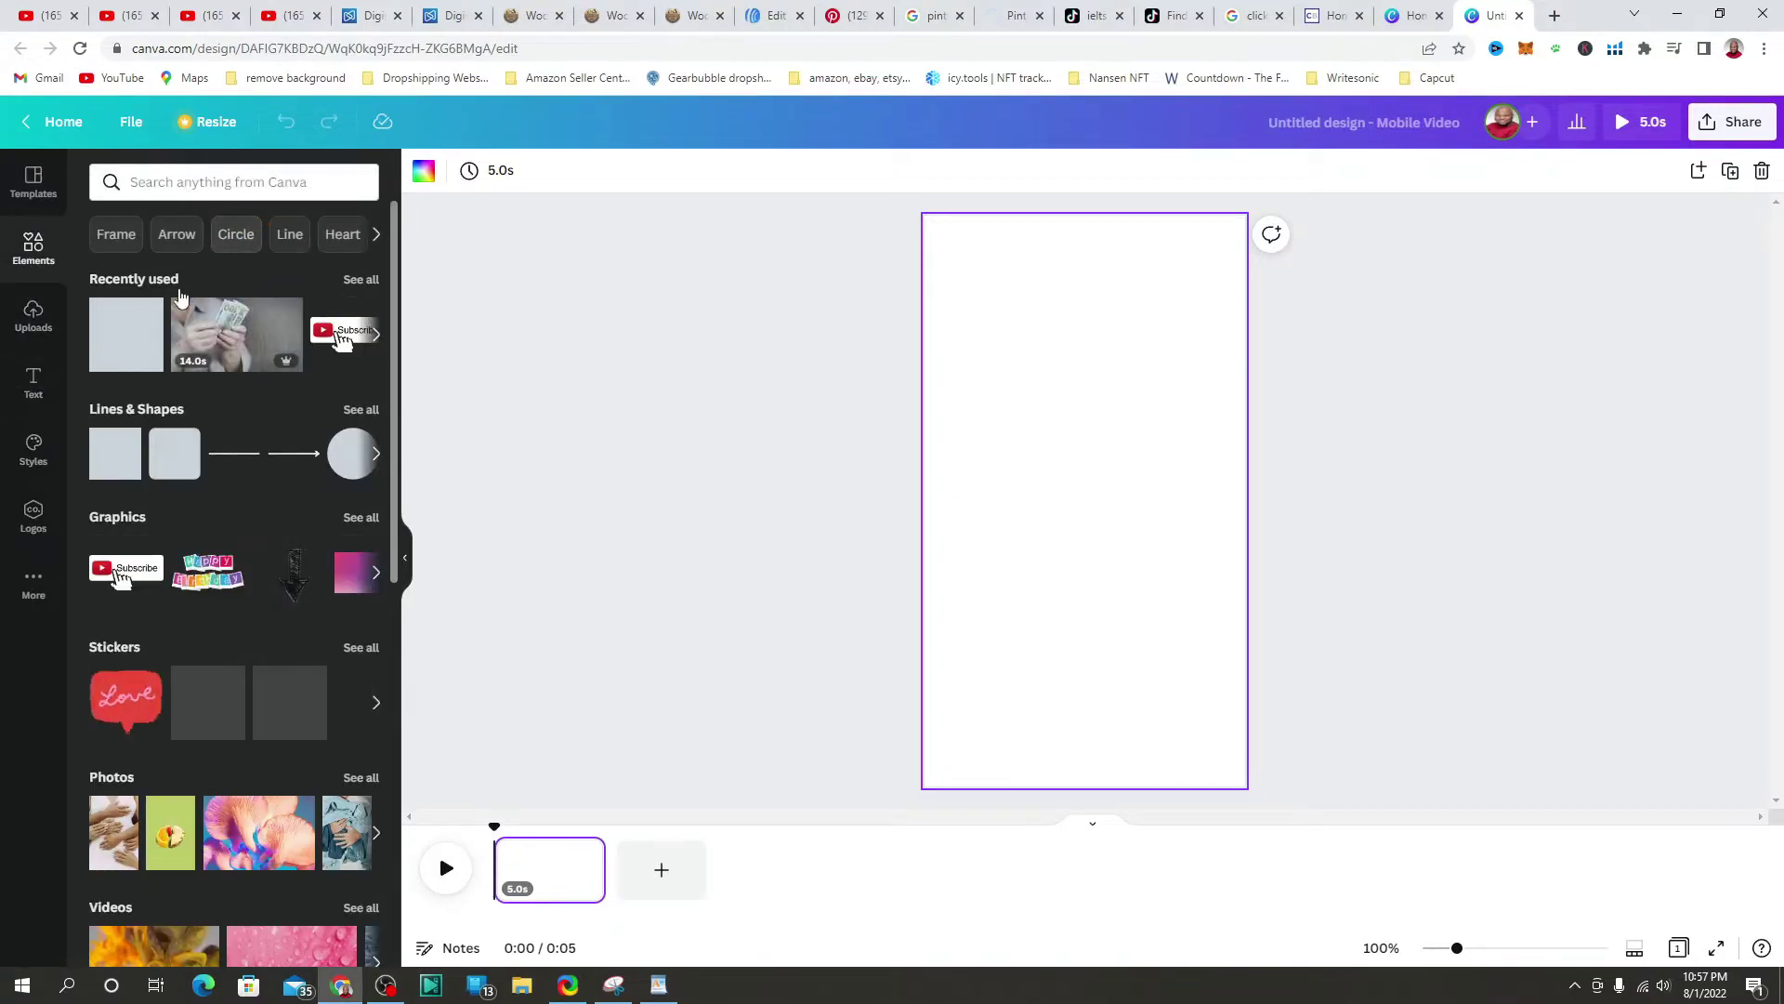
click(239, 341)
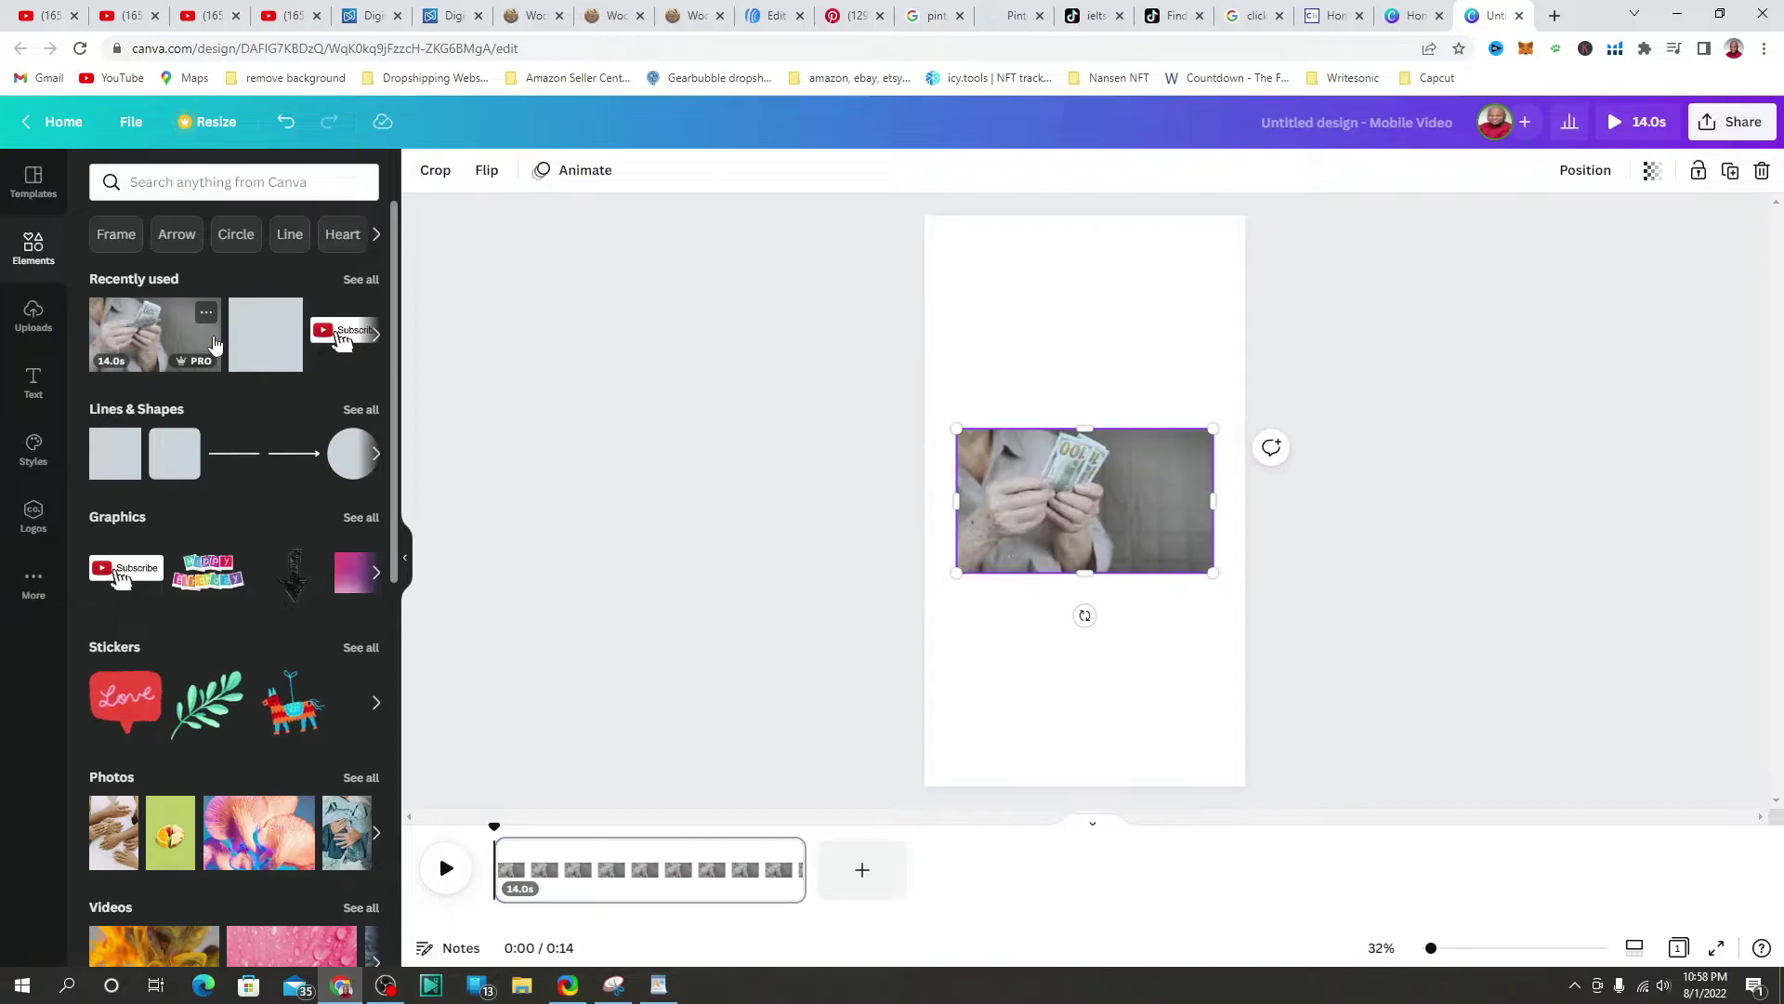
click(354, 657)
click(279, 346)
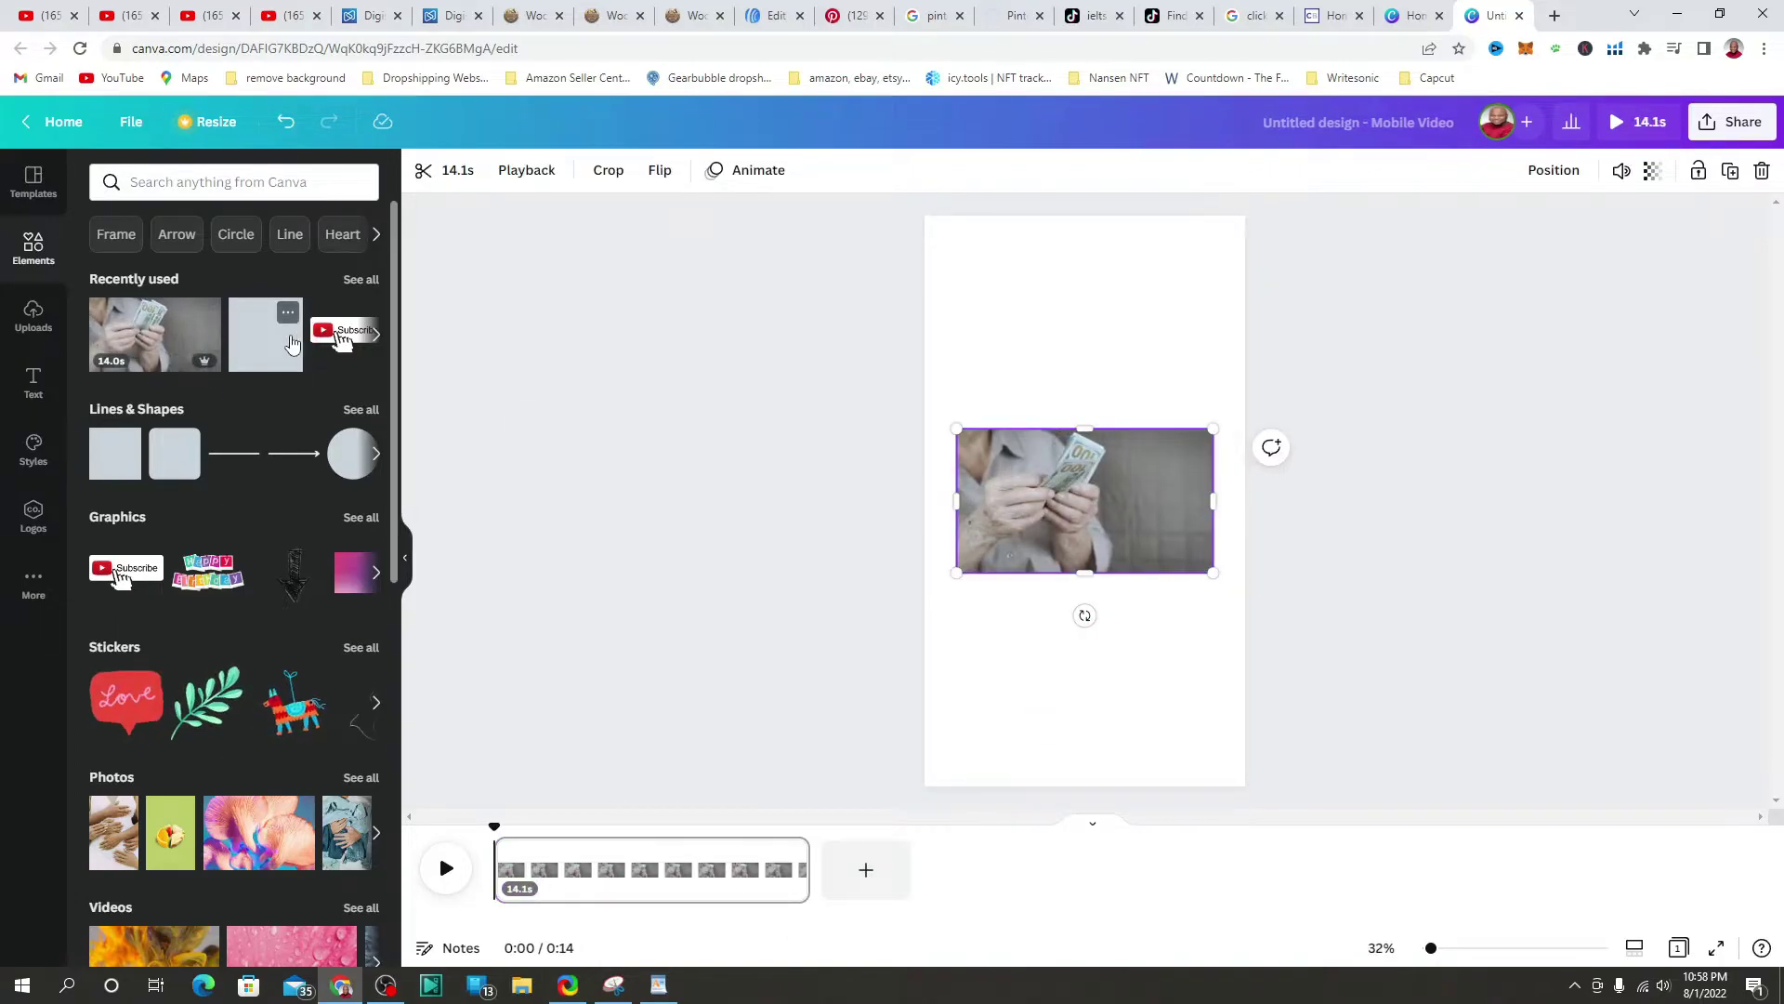
scroll(162, 527, down, 3)
scroll(216, 470, up, 3)
Step: Check the placed video, browse Uploads and Elements again, then go to the Canva home page
click(1009, 455)
click(649, 286)
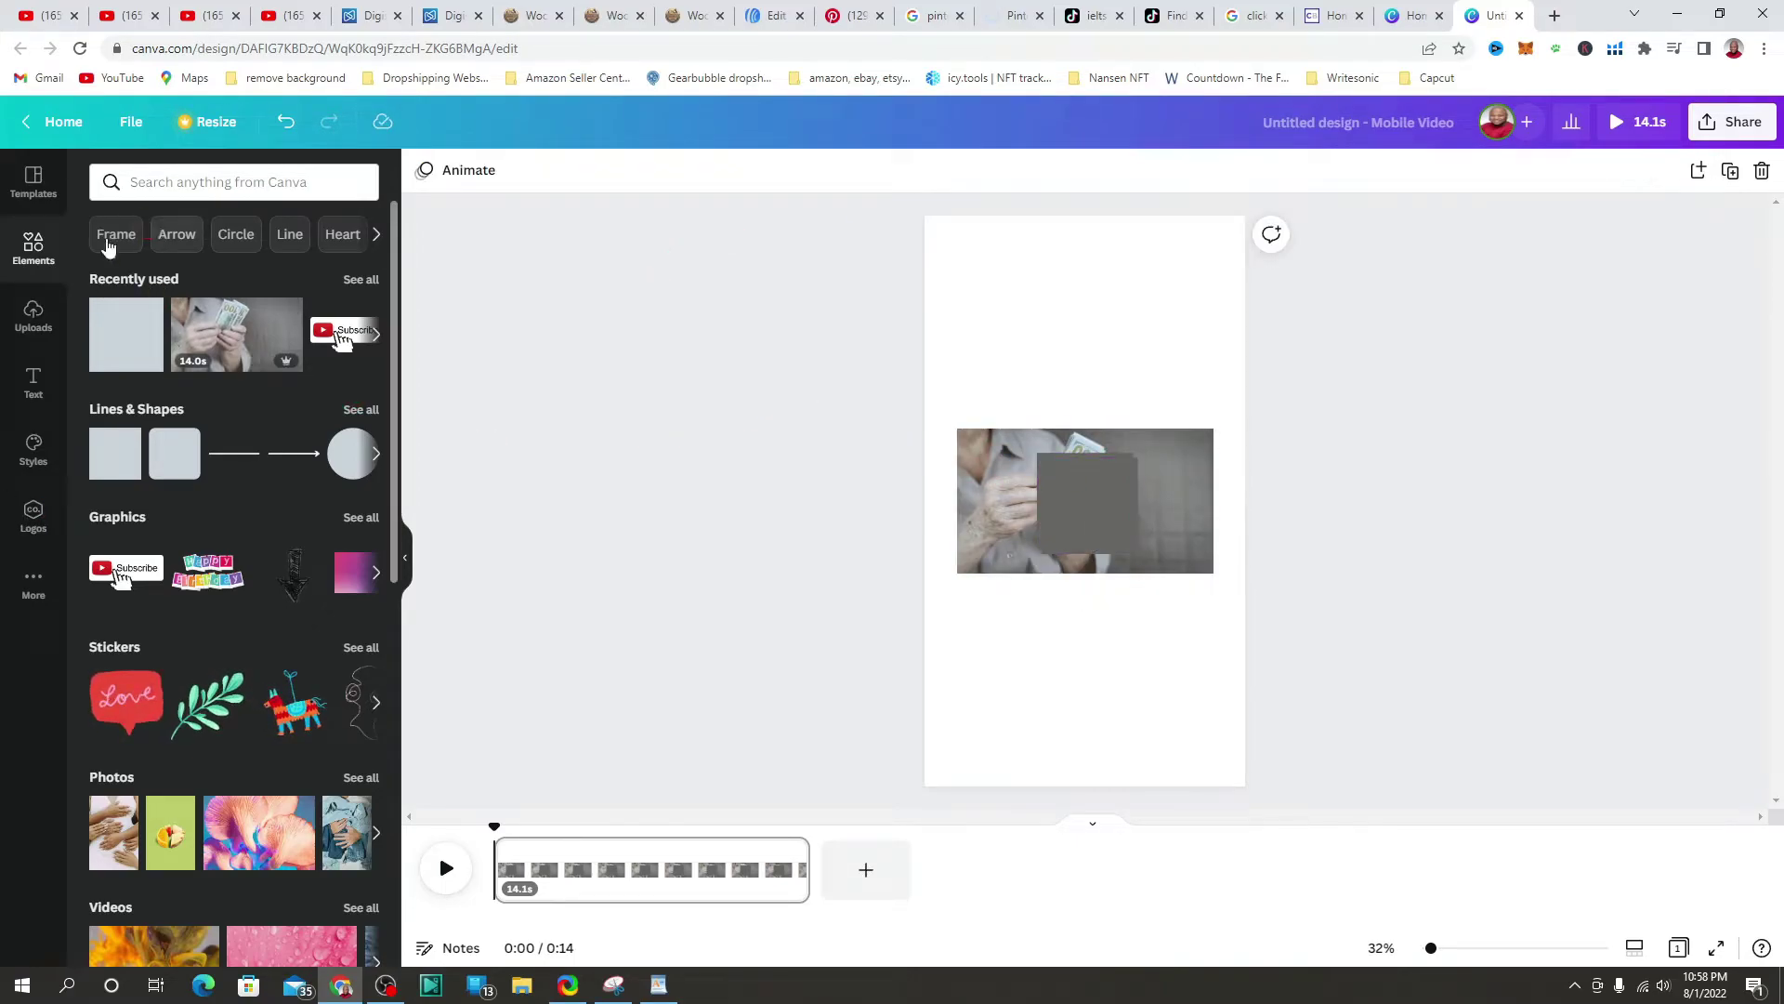
click(34, 315)
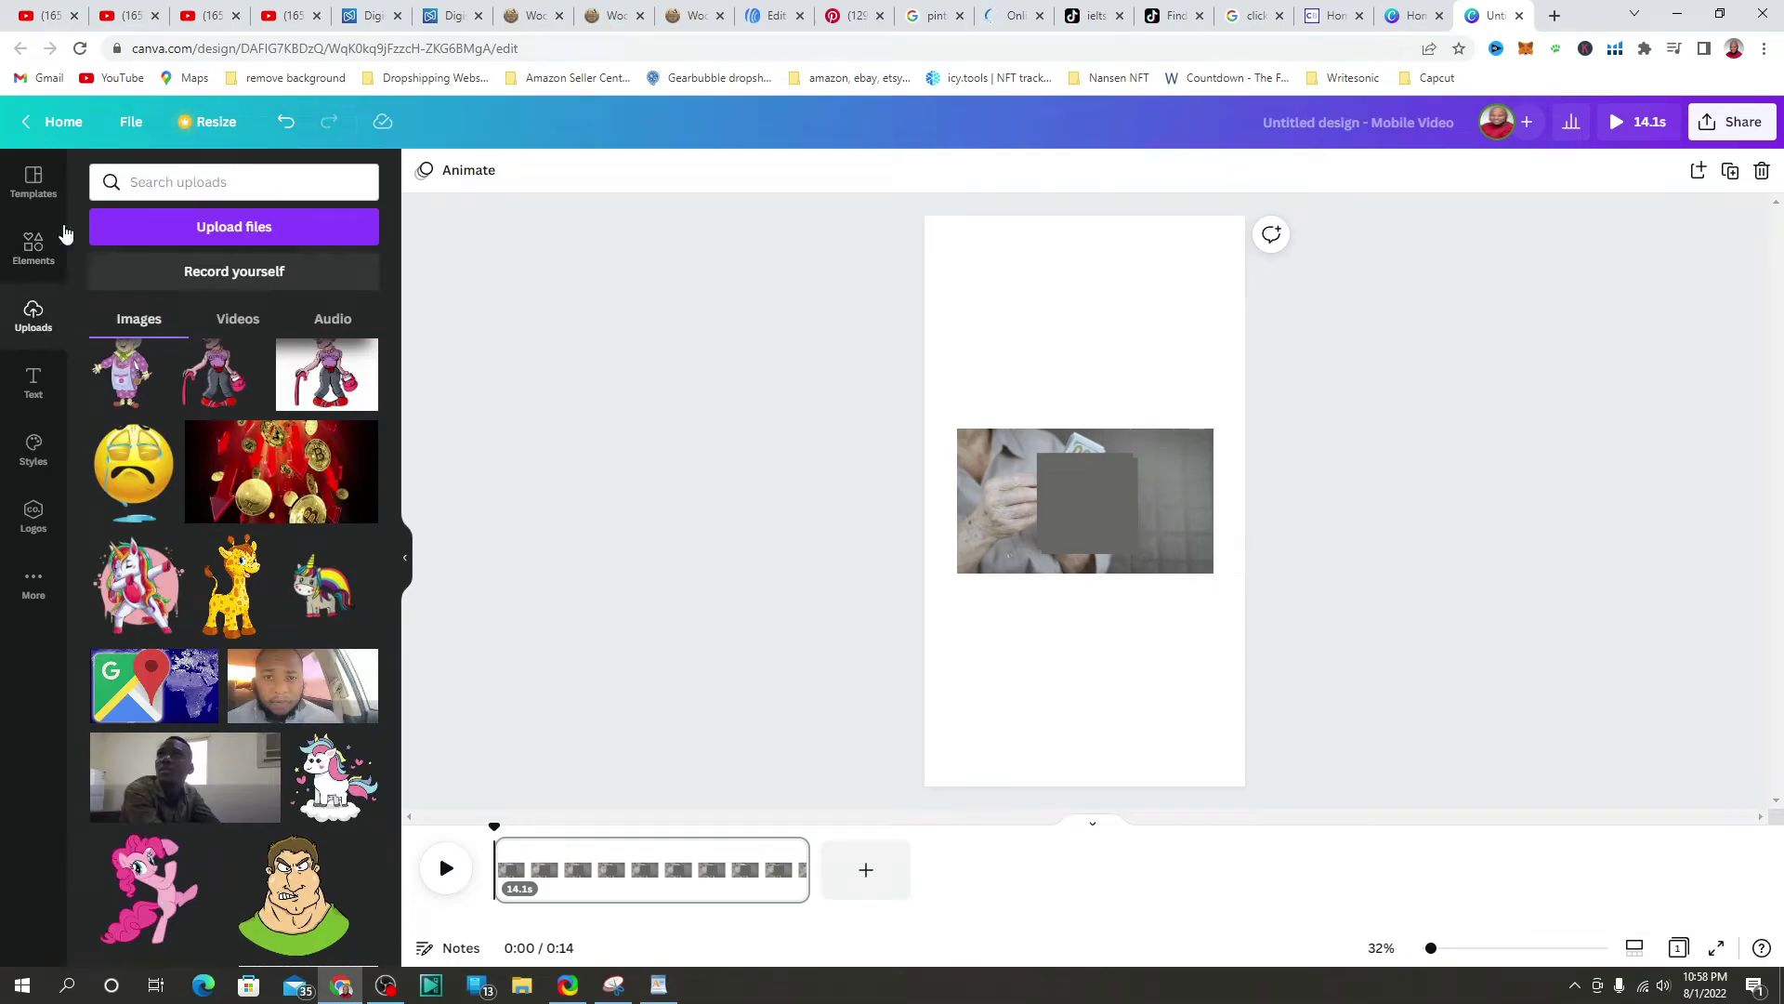
click(35, 246)
scroll(253, 528, down, 2)
scroll(251, 529, down, 2)
scroll(252, 529, up, 4)
click(65, 131)
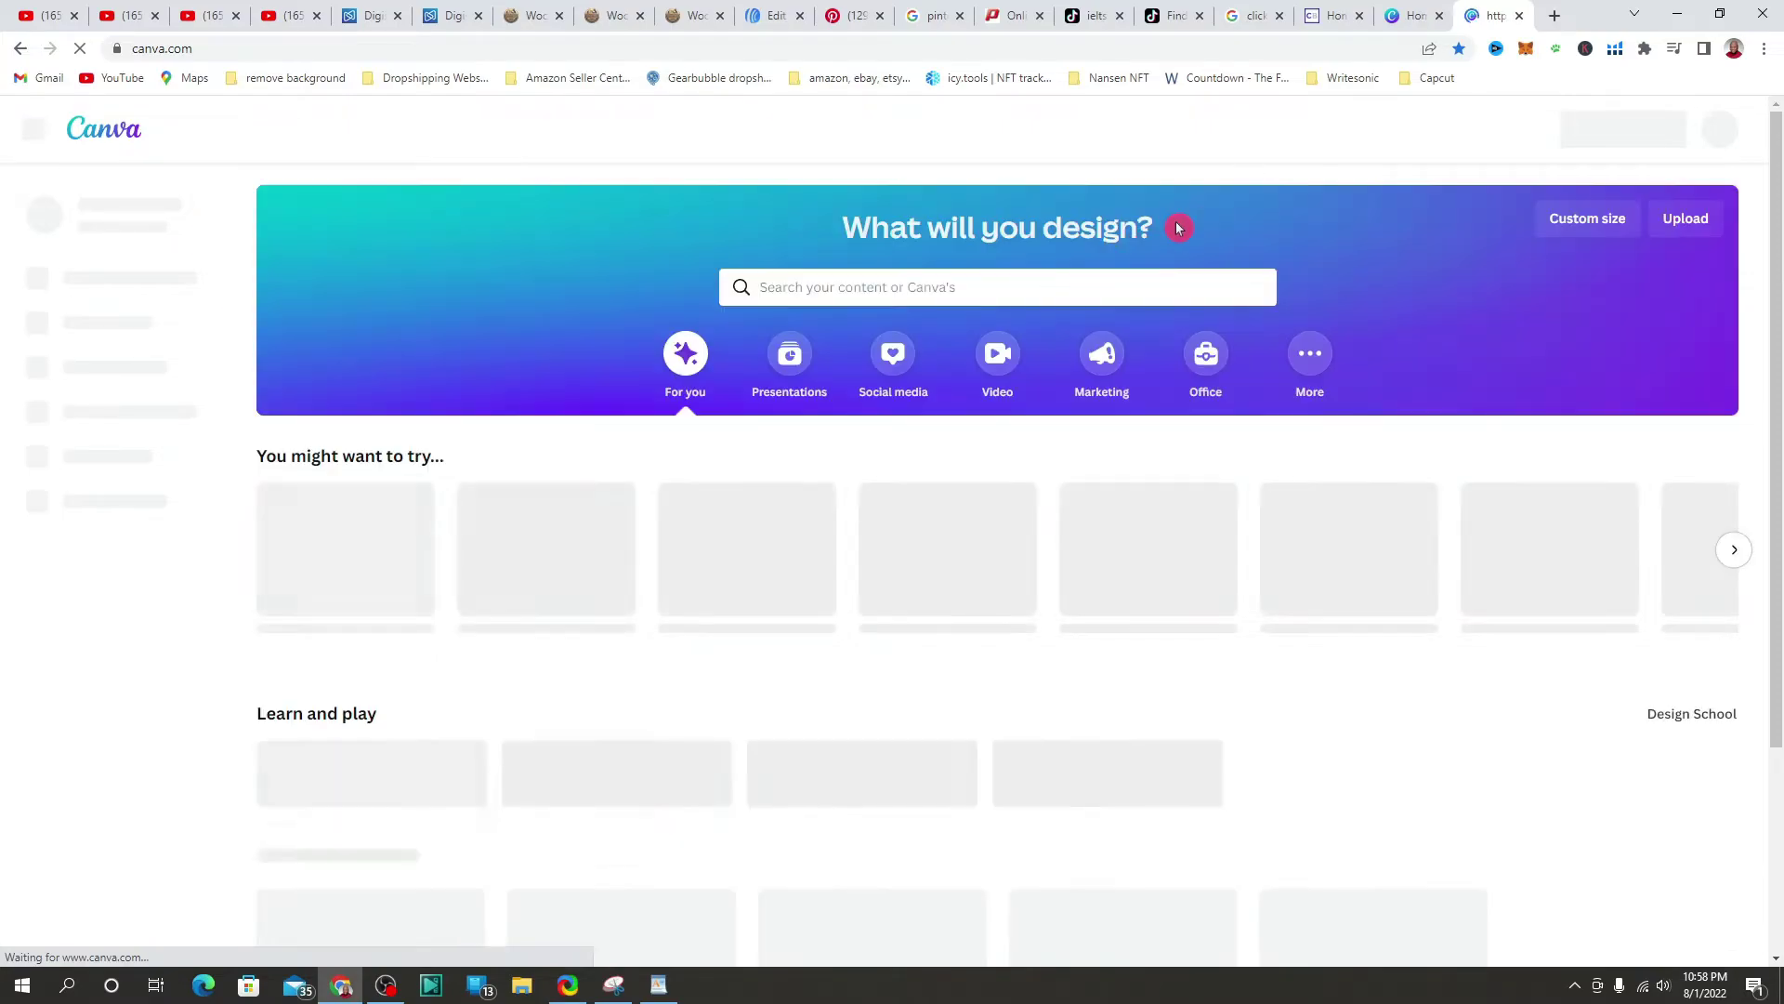
Step: Open the CLICK THE LINKS IN THE BIO design and play a preview with the timeline shrunk
scroll(502, 625, down, 5)
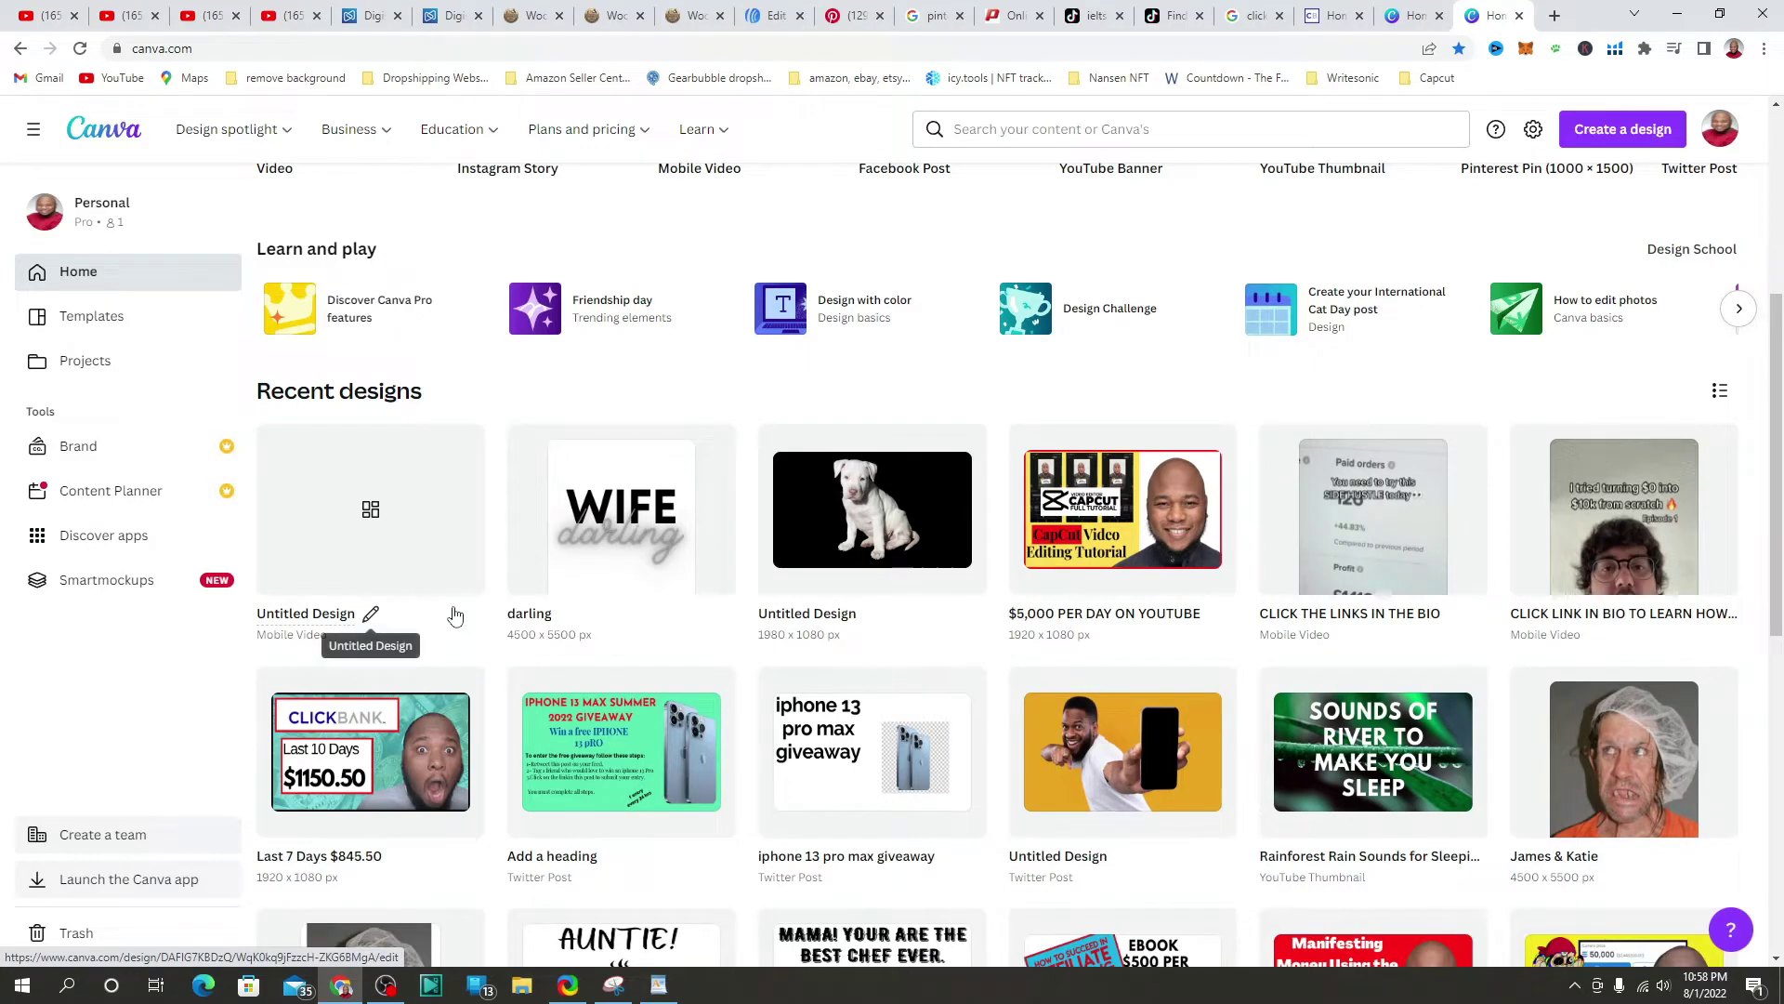
click(1382, 519)
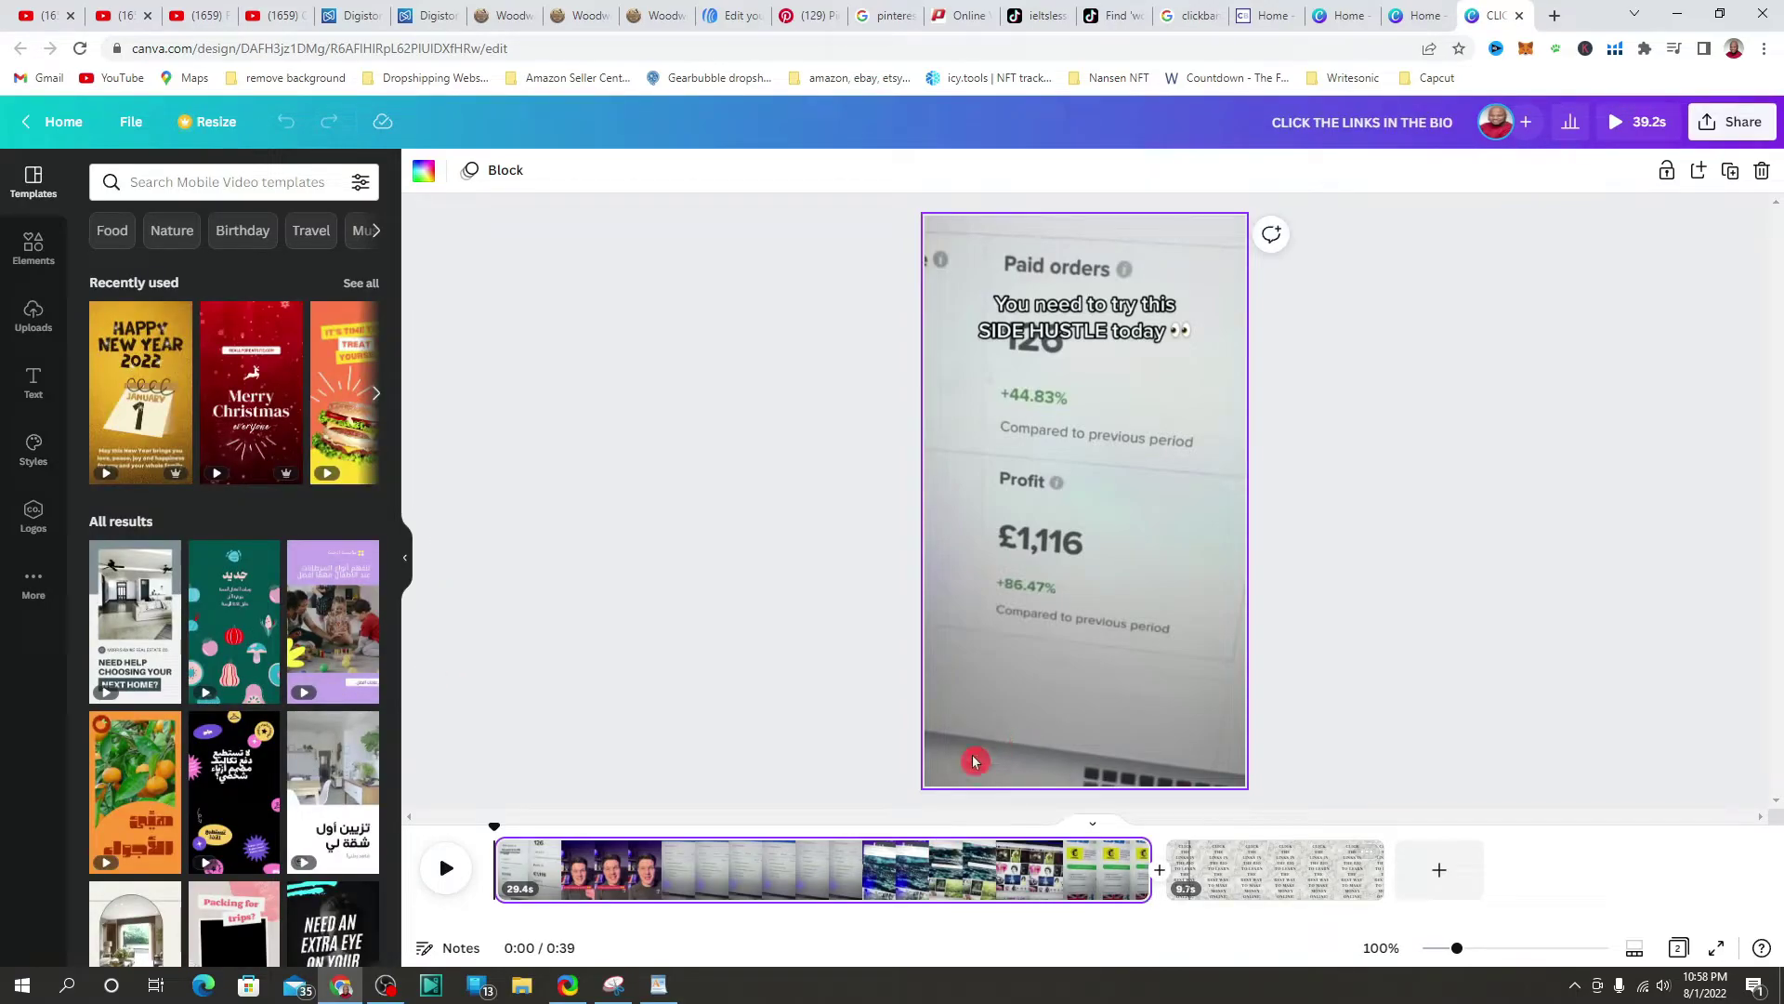
scroll(1218, 730, down, 3)
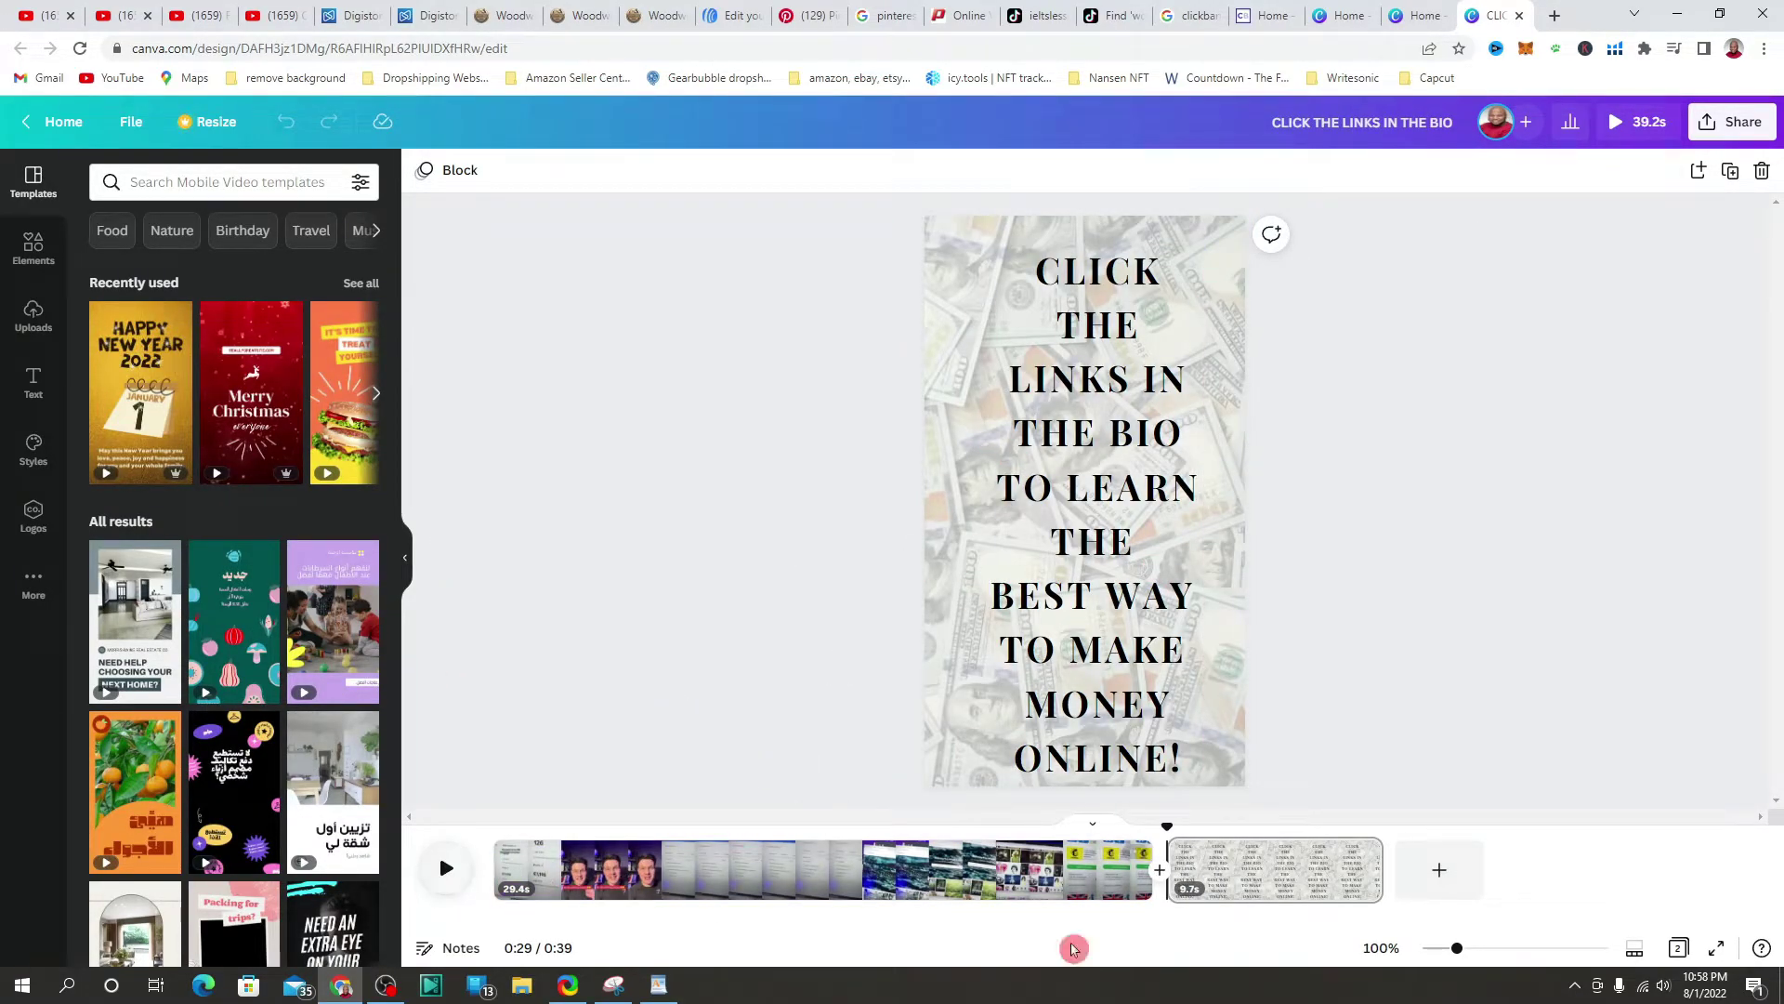
drag(1435, 962, 1419, 957)
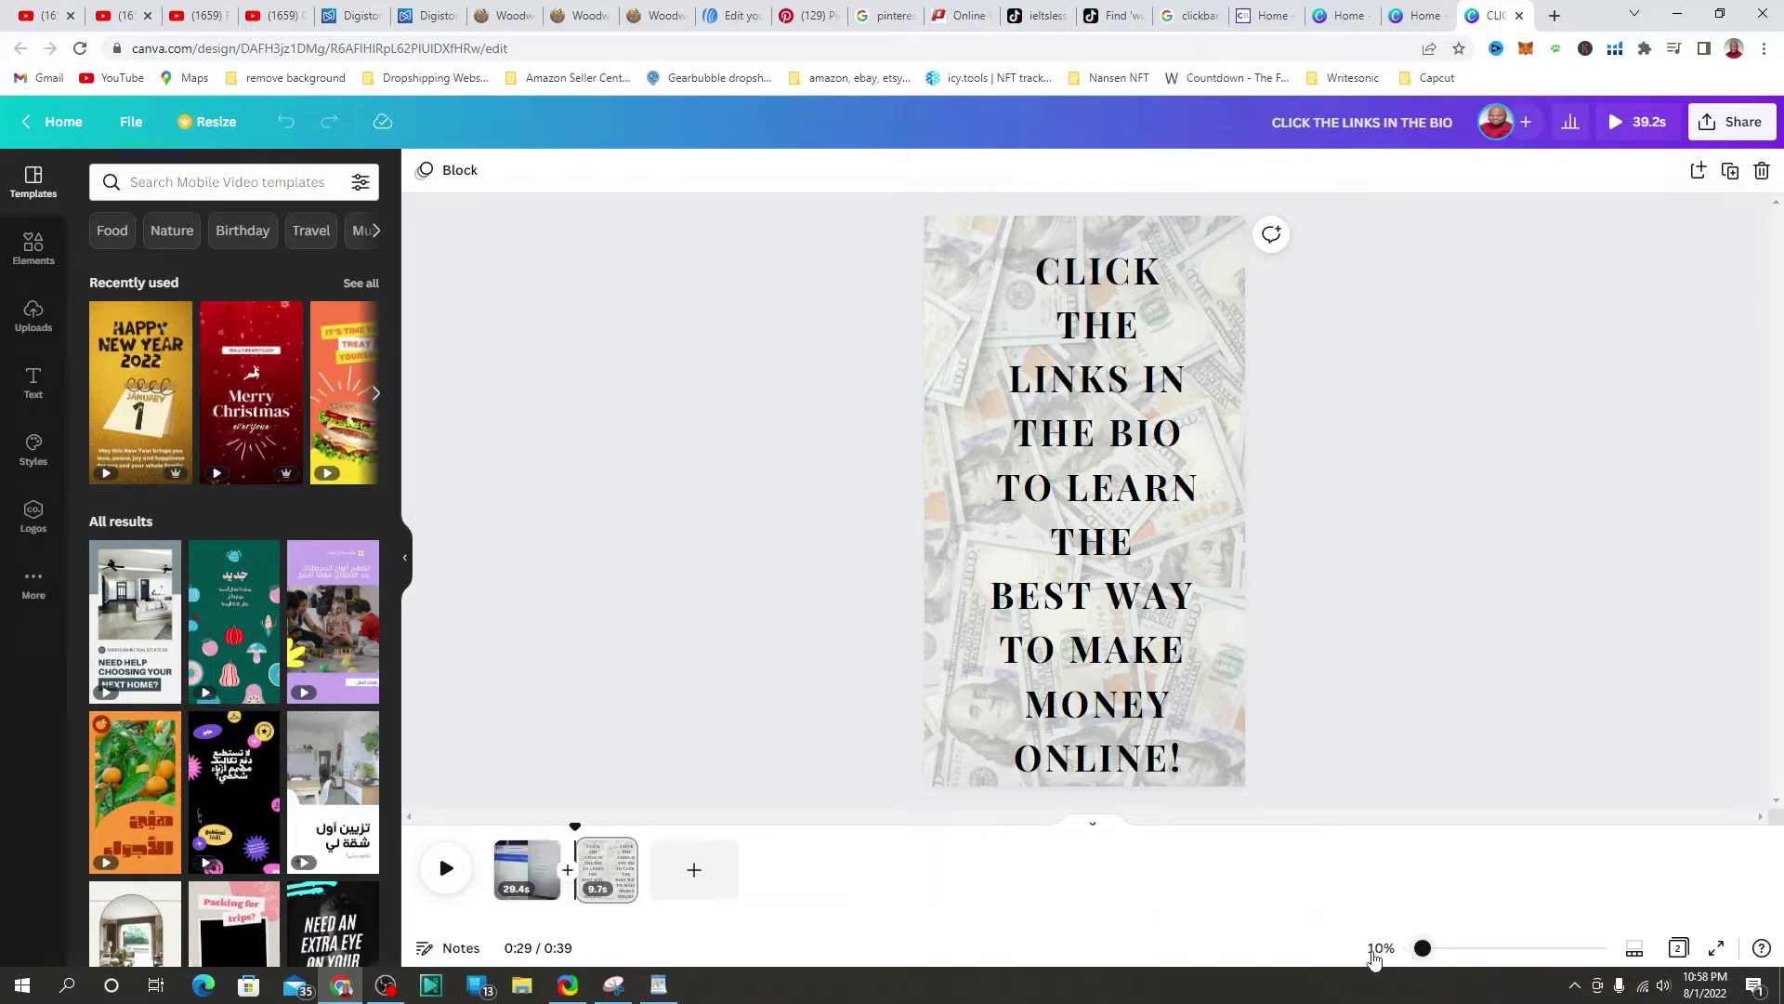
click(447, 869)
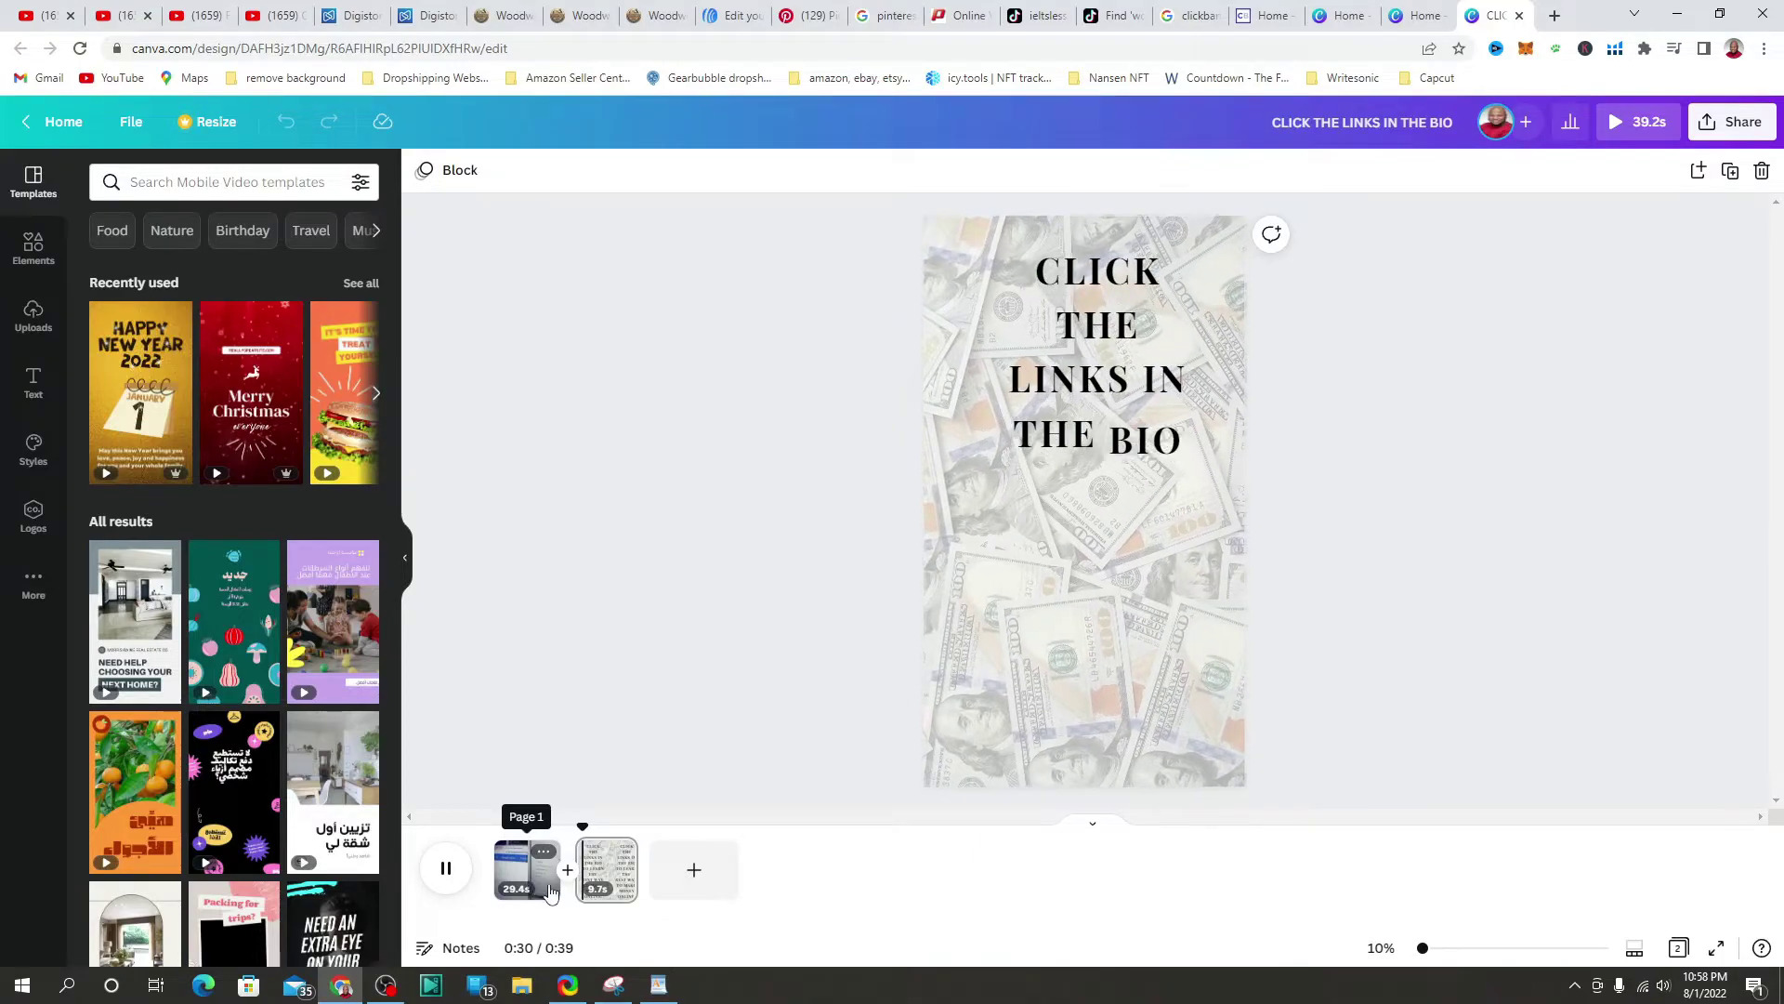
click(435, 865)
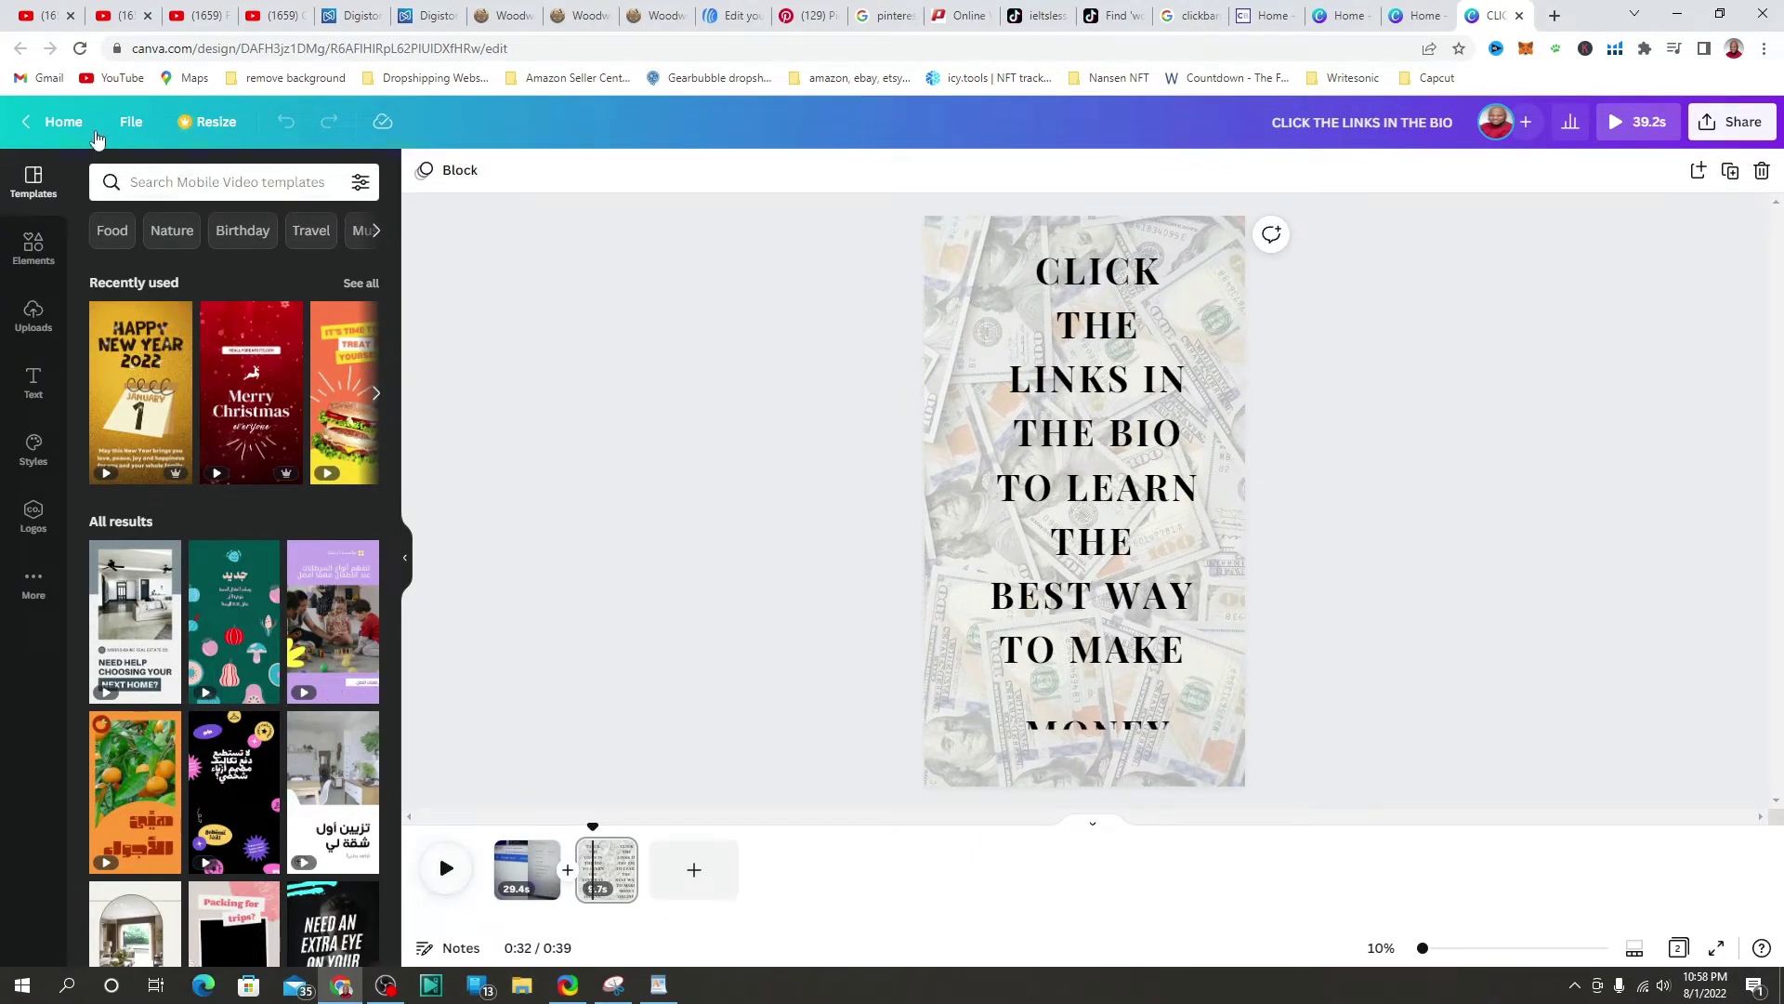
Step: Replay the video from the start and try rearranging and trimming the first clip
drag(1424, 947, 1500, 948)
click(446, 867)
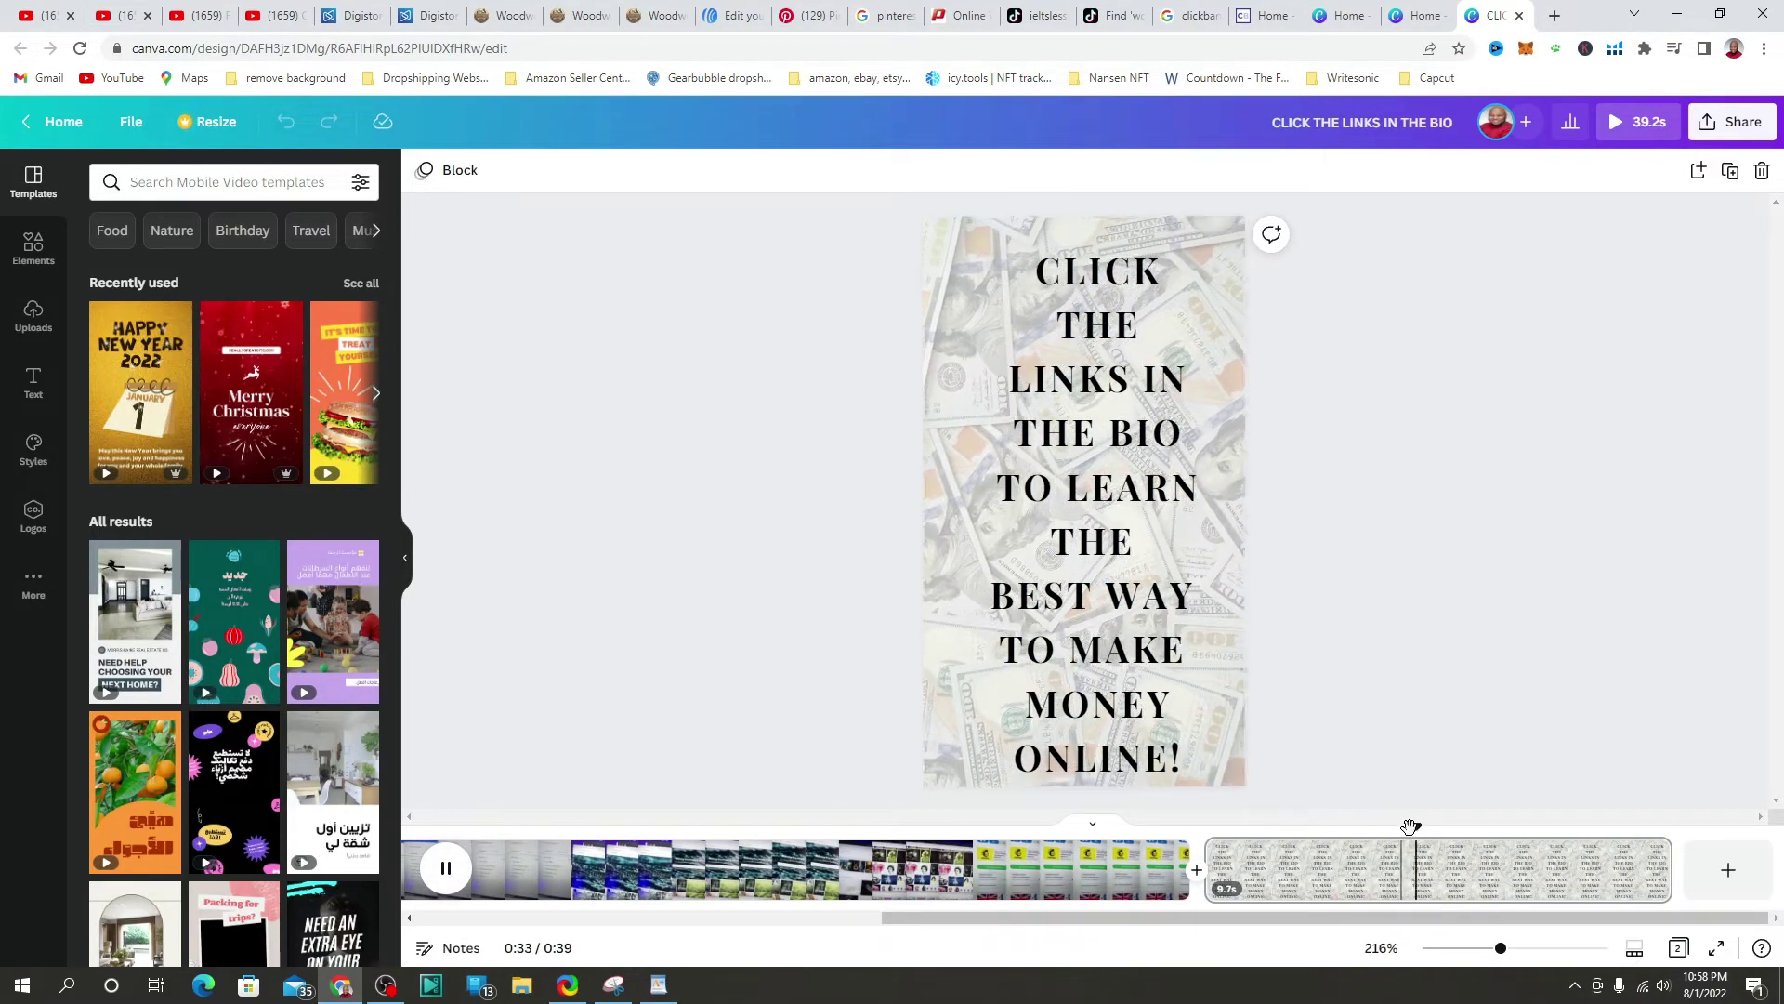
drag(1413, 826, 3, 841)
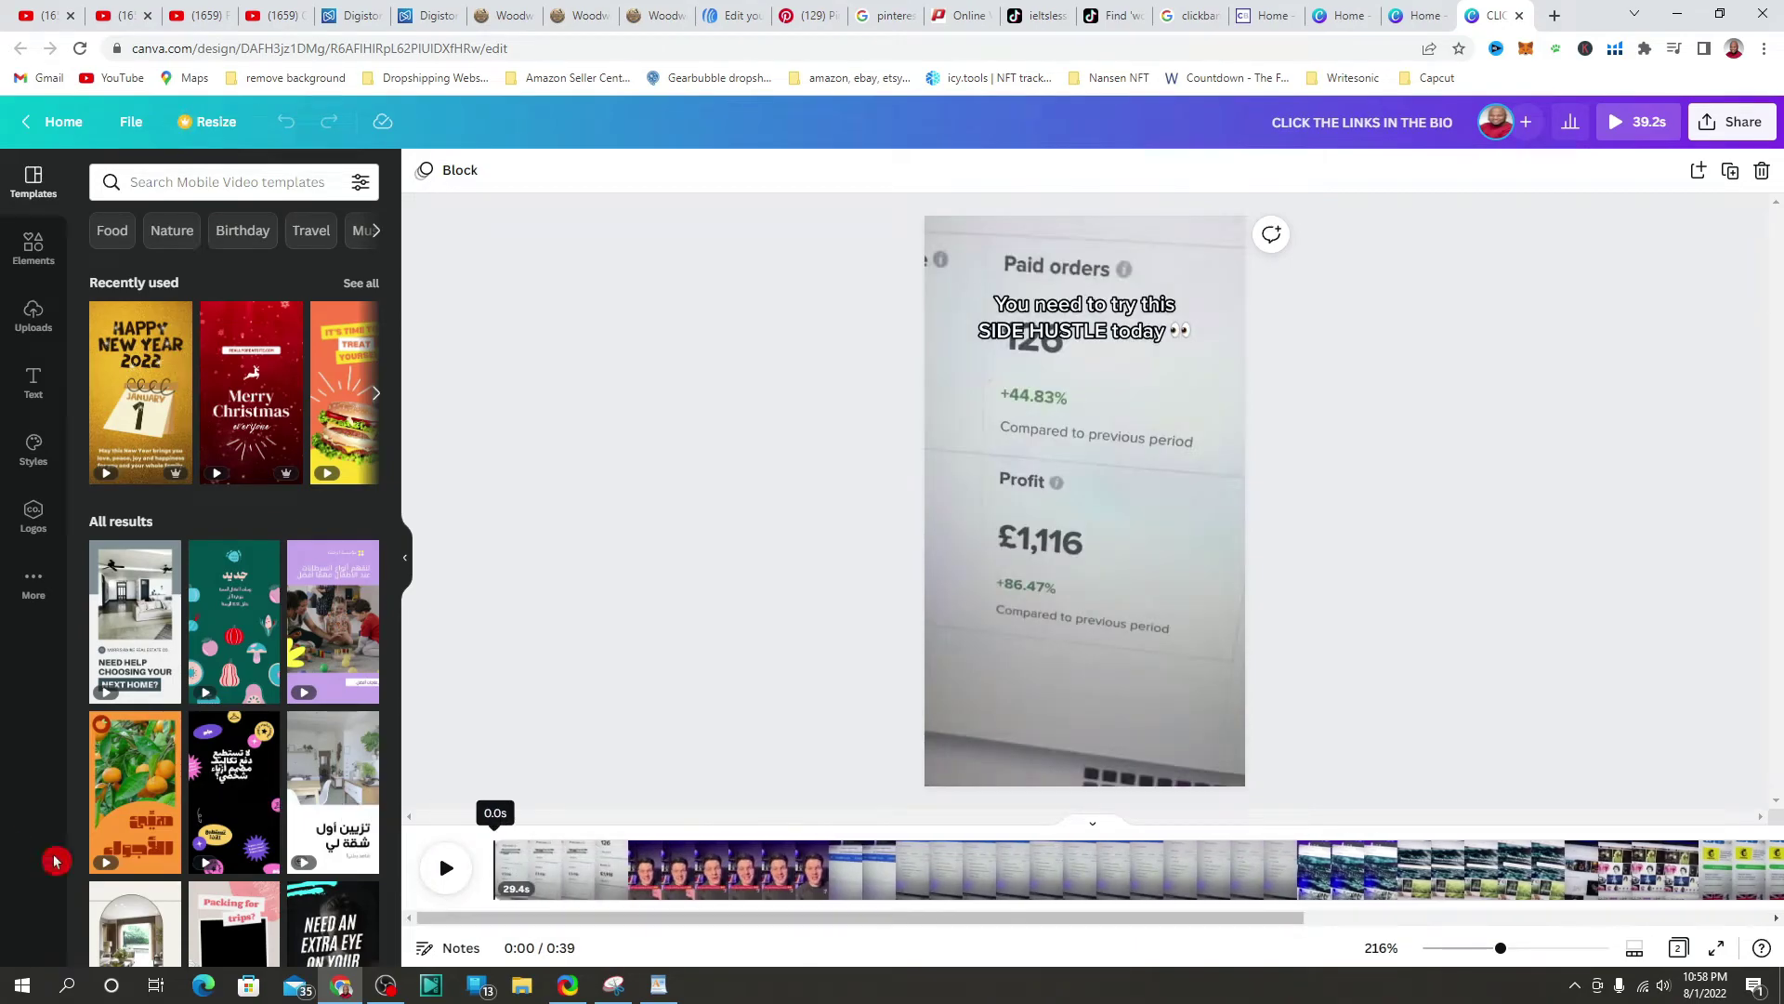
click(446, 868)
click(448, 871)
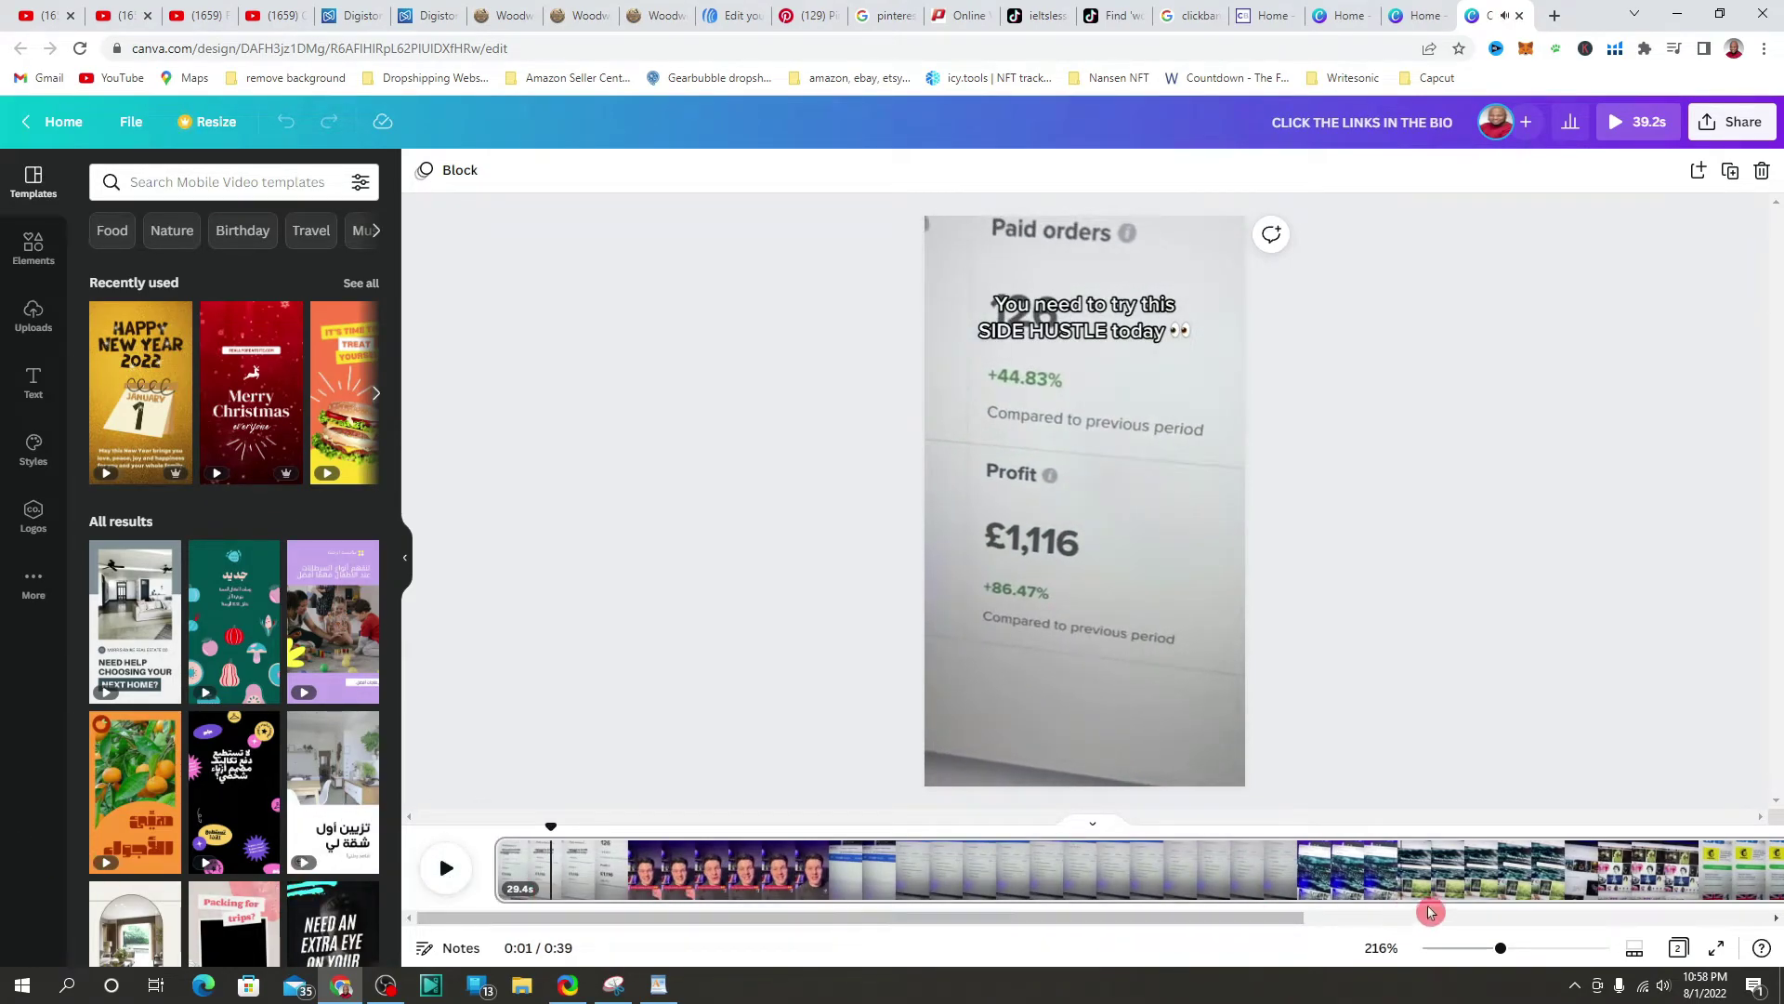
click(1662, 985)
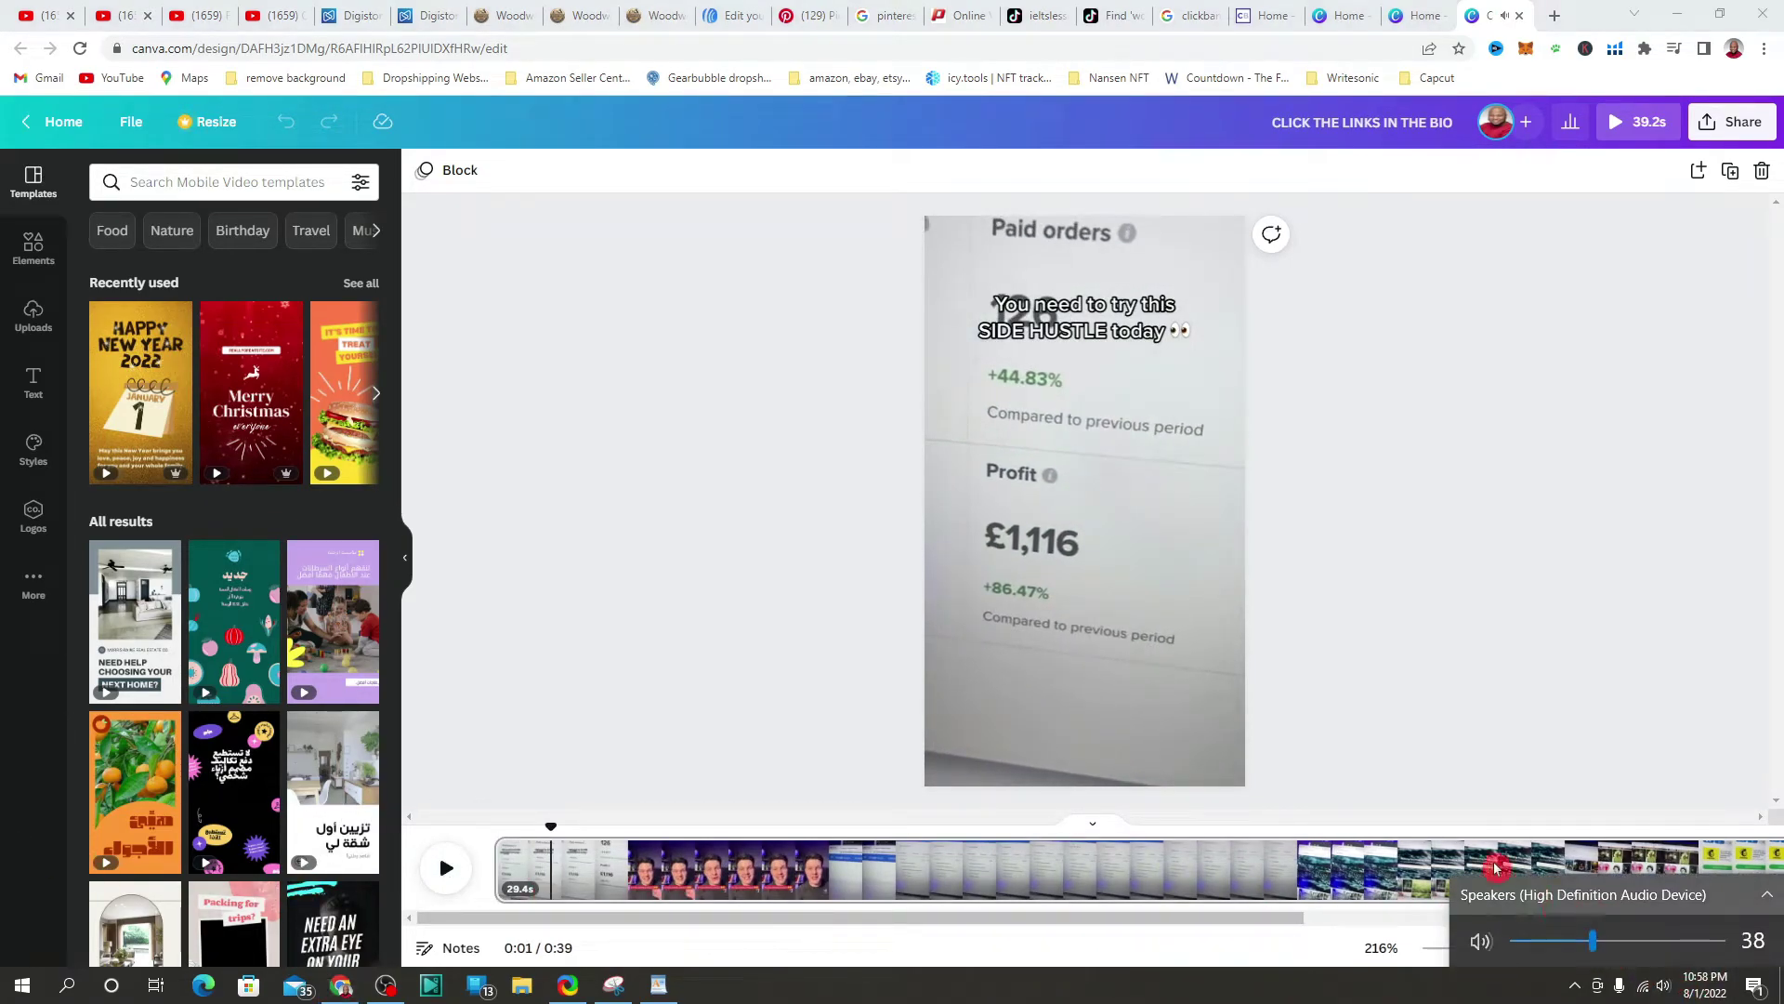
drag(1102, 846, 651, 883)
mouse_move(1630, 845)
mouse_down()
mouse_move(1633, 869)
mouse_move(1609, 864)
mouse_up()
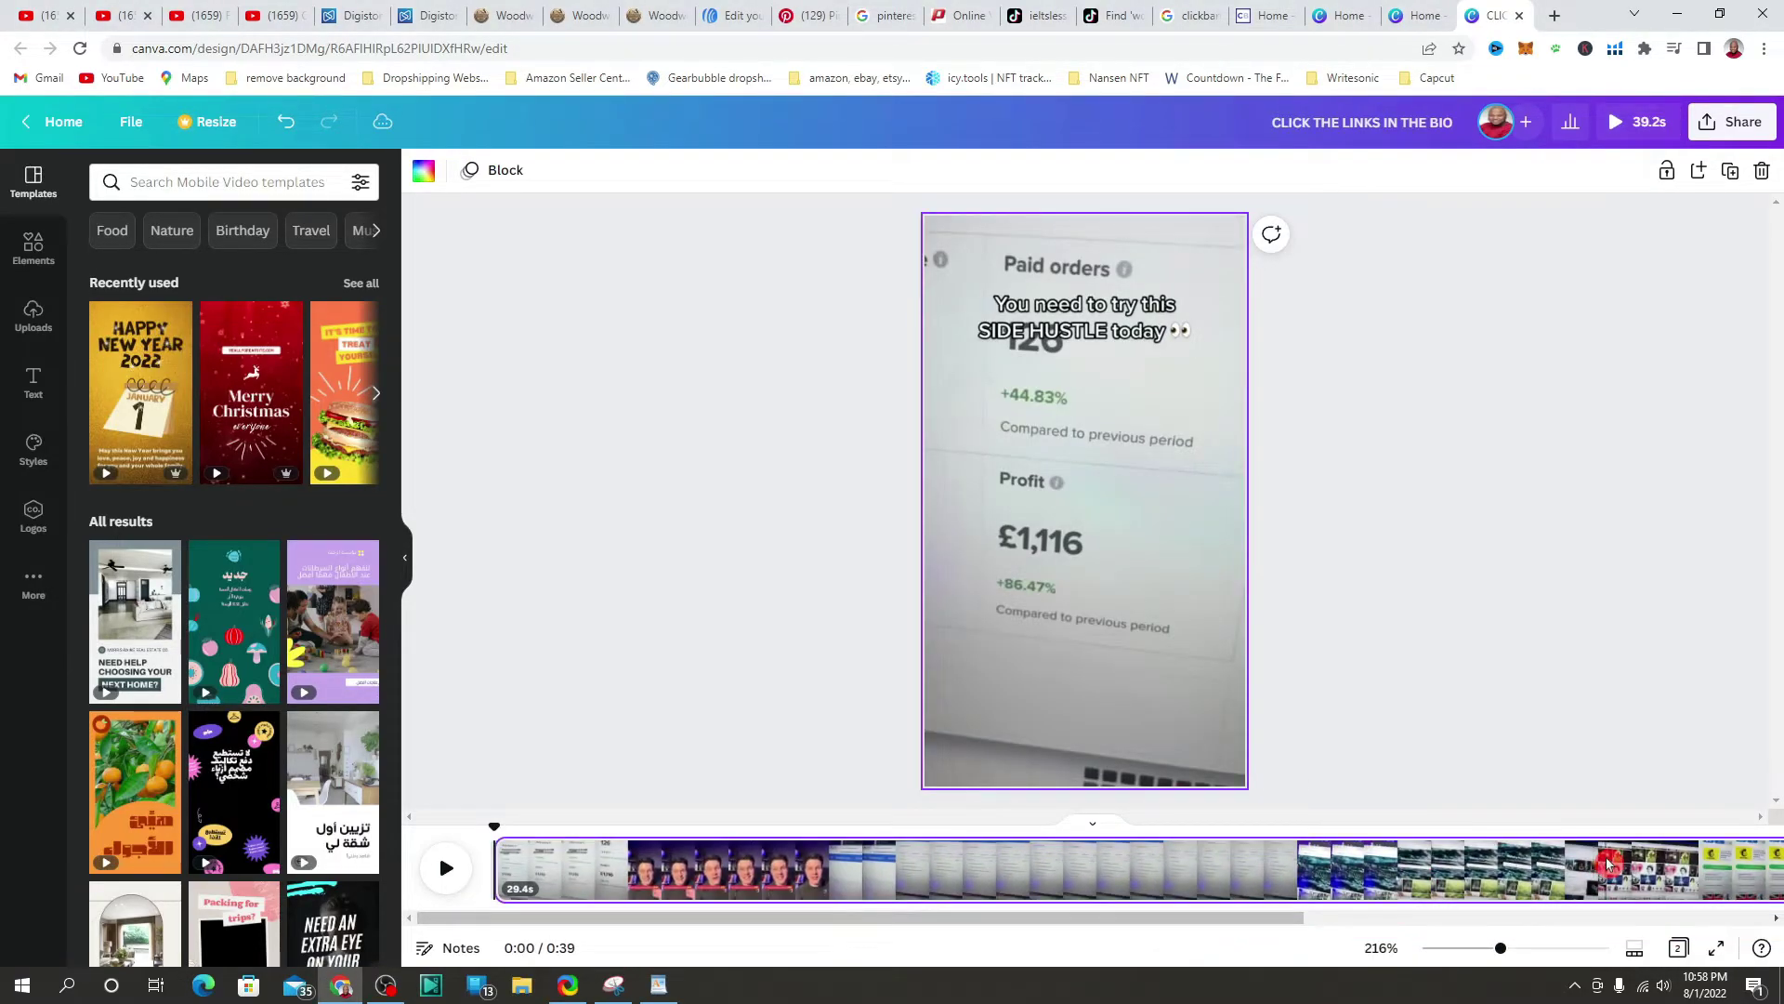
drag(1282, 918, 1733, 903)
Step: Play the second clip and select its bio text box
click(1228, 853)
click(1130, 668)
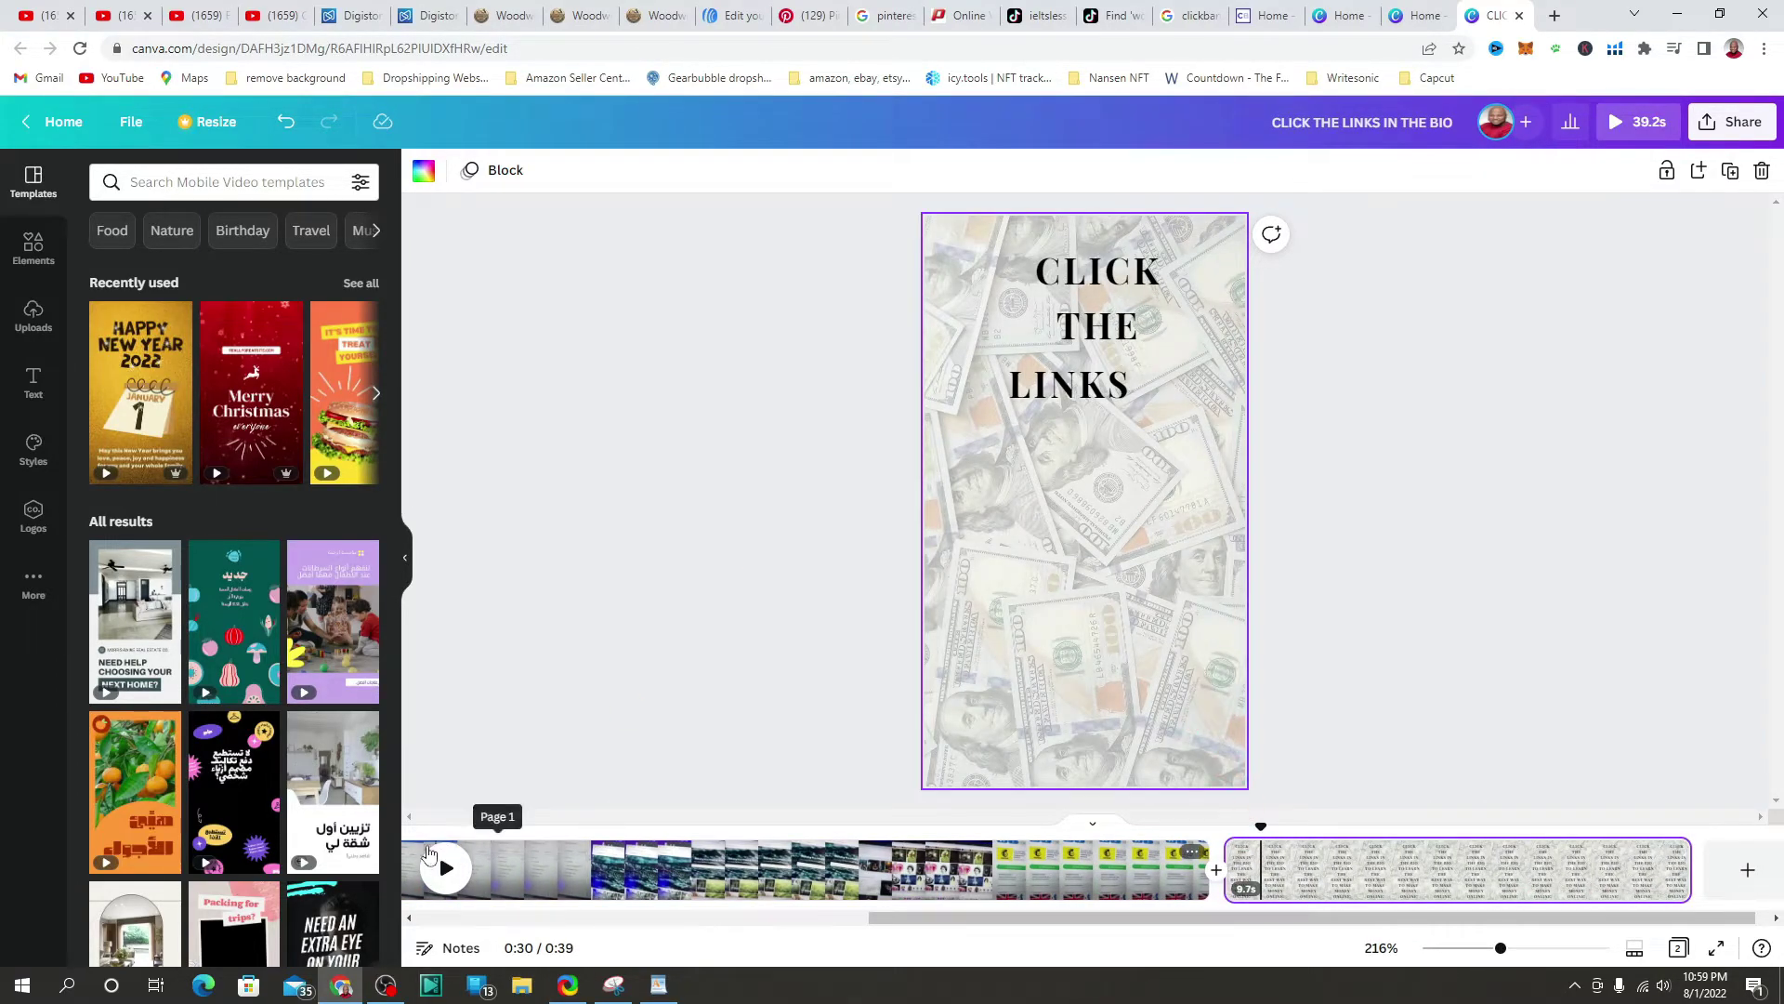
click(440, 868)
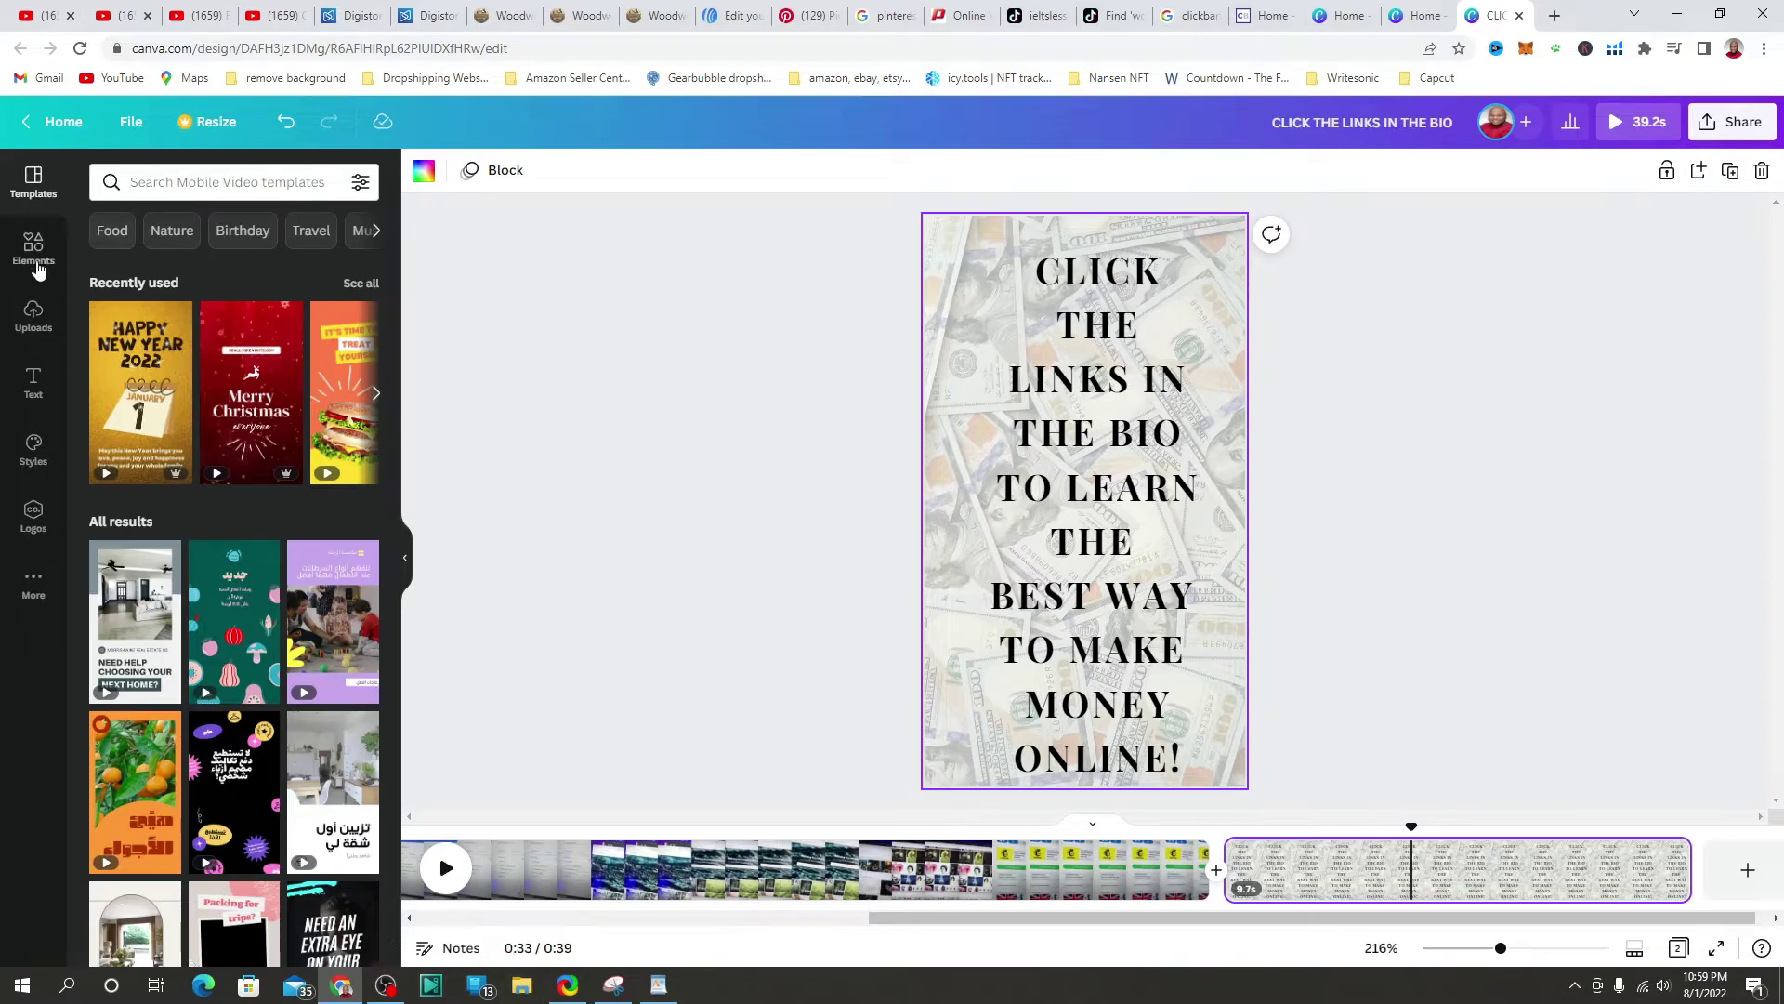
click(889, 215)
click(1102, 274)
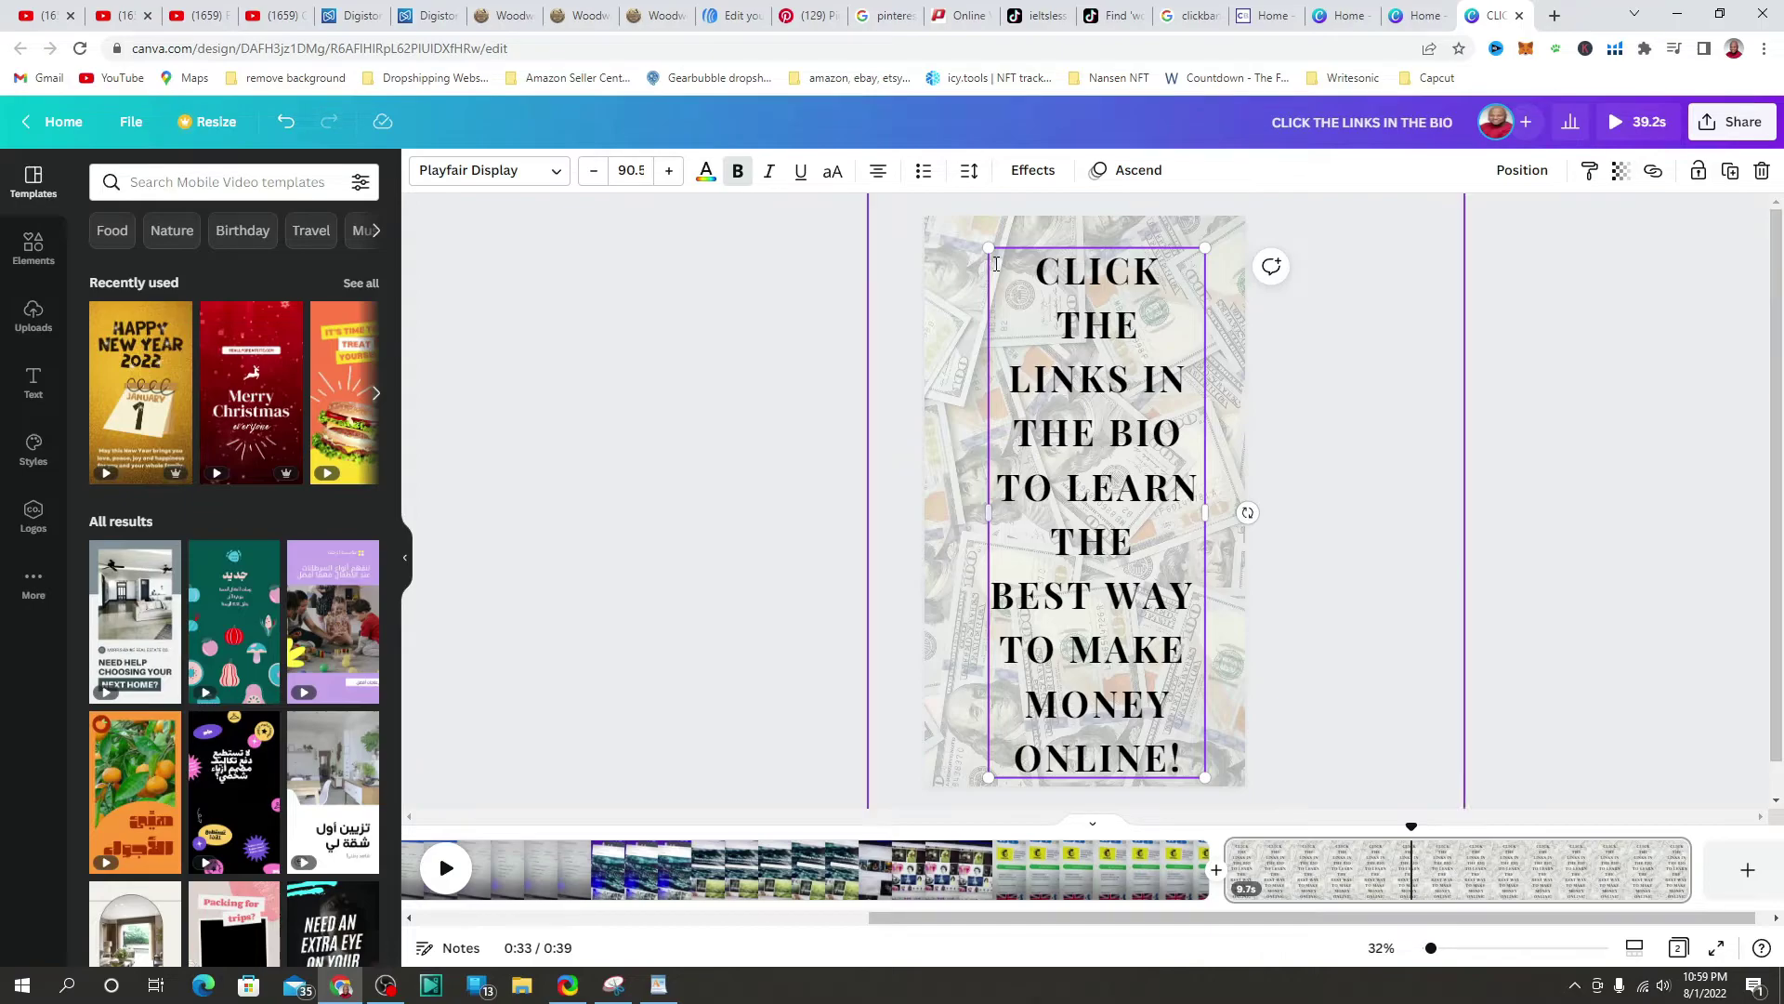
Step: Replace the words from THE through ONLINE! in the bio text with 'wood'
drag(1039, 532, 1170, 740)
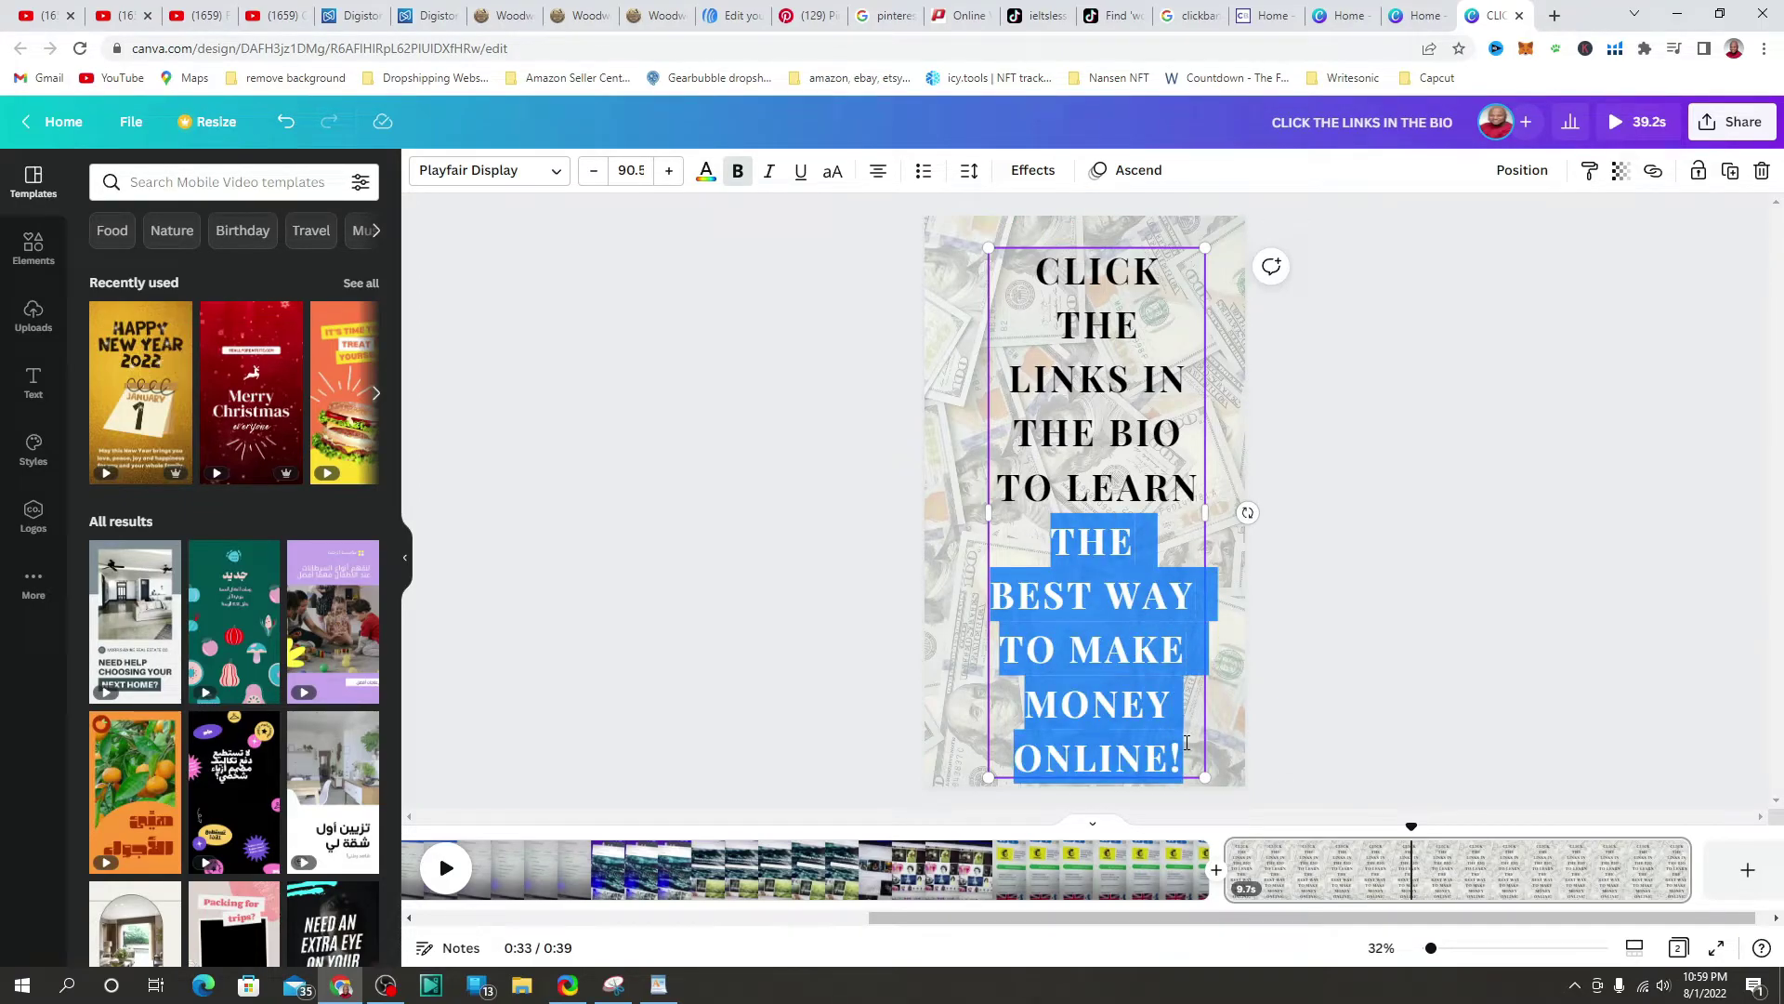
text(W)
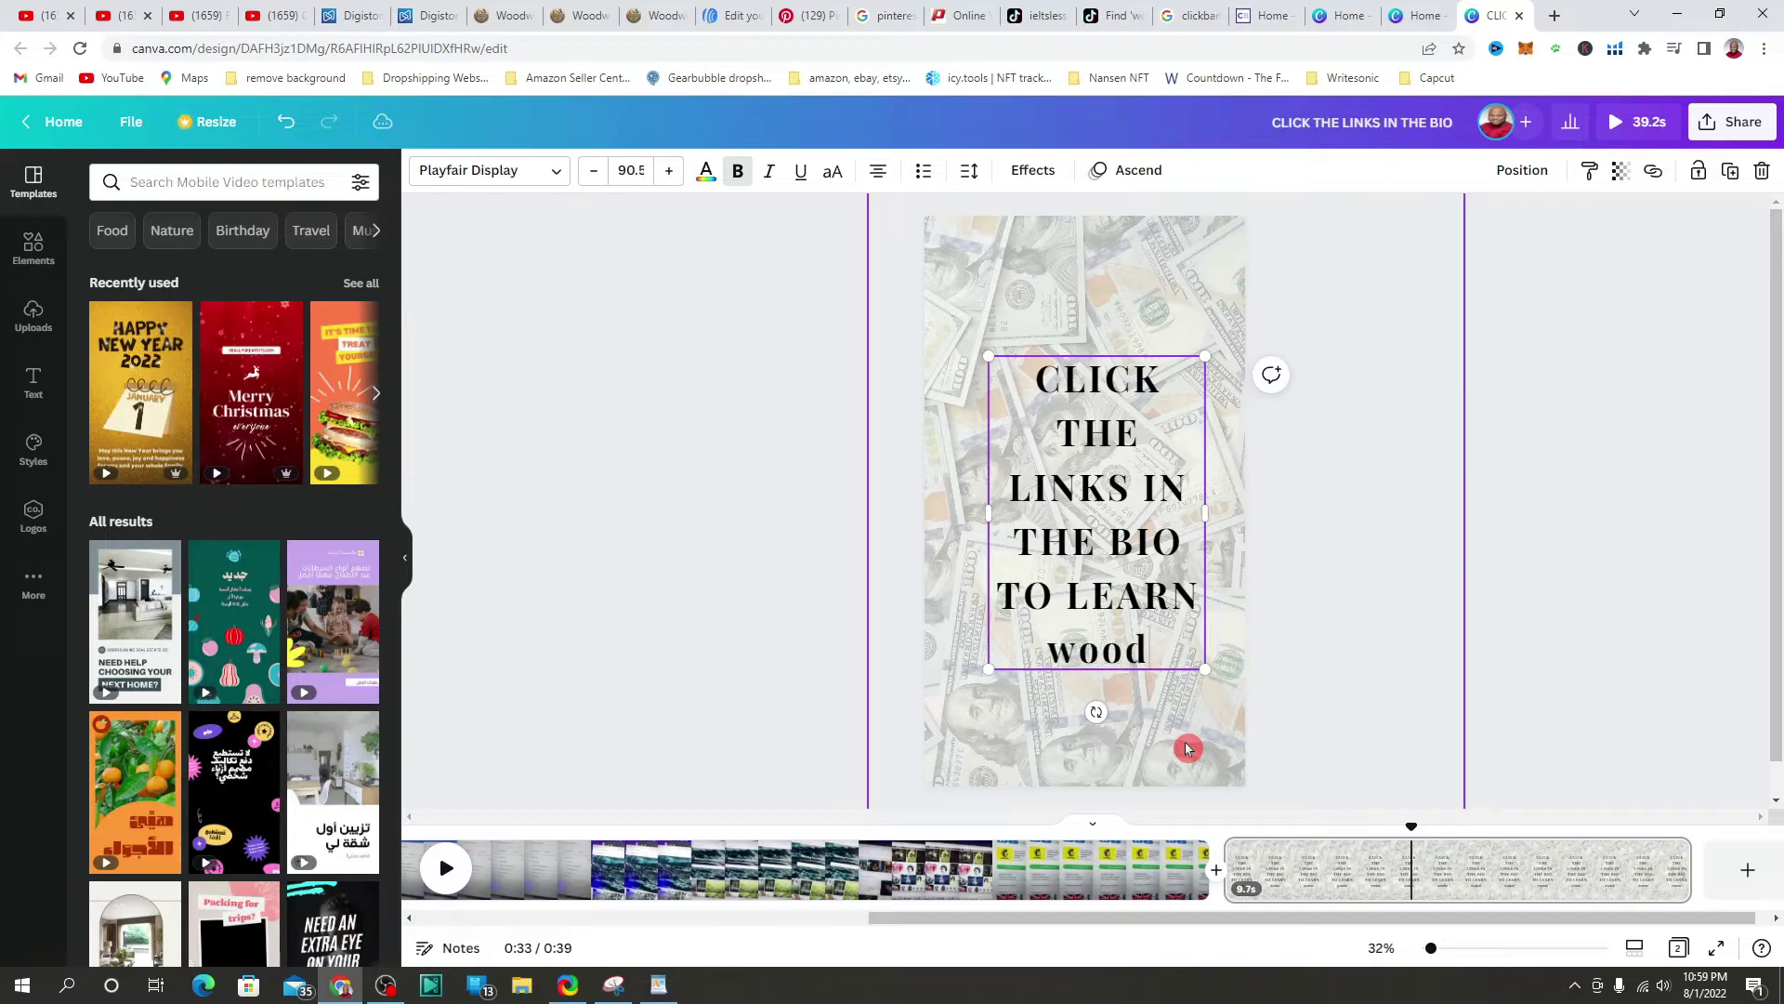
click(1573, 513)
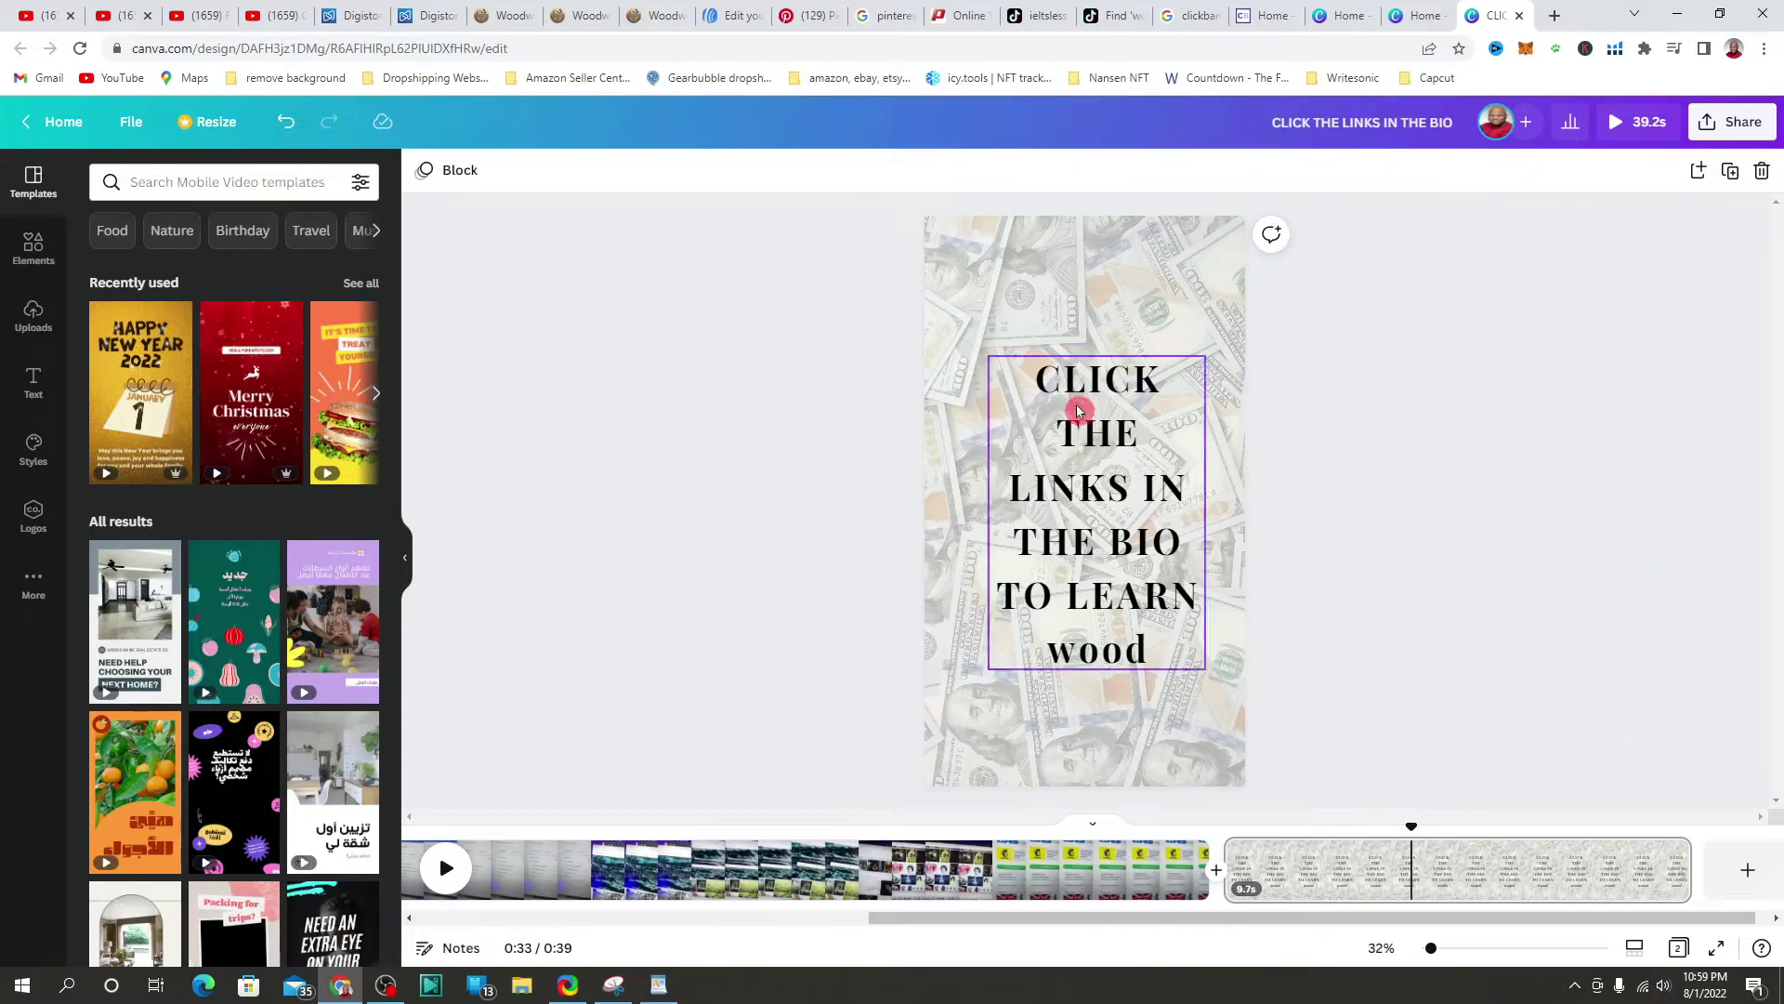
Step: Bring up the Download options showing MP4 Video for both pages, then switch to TikTok
click(1730, 126)
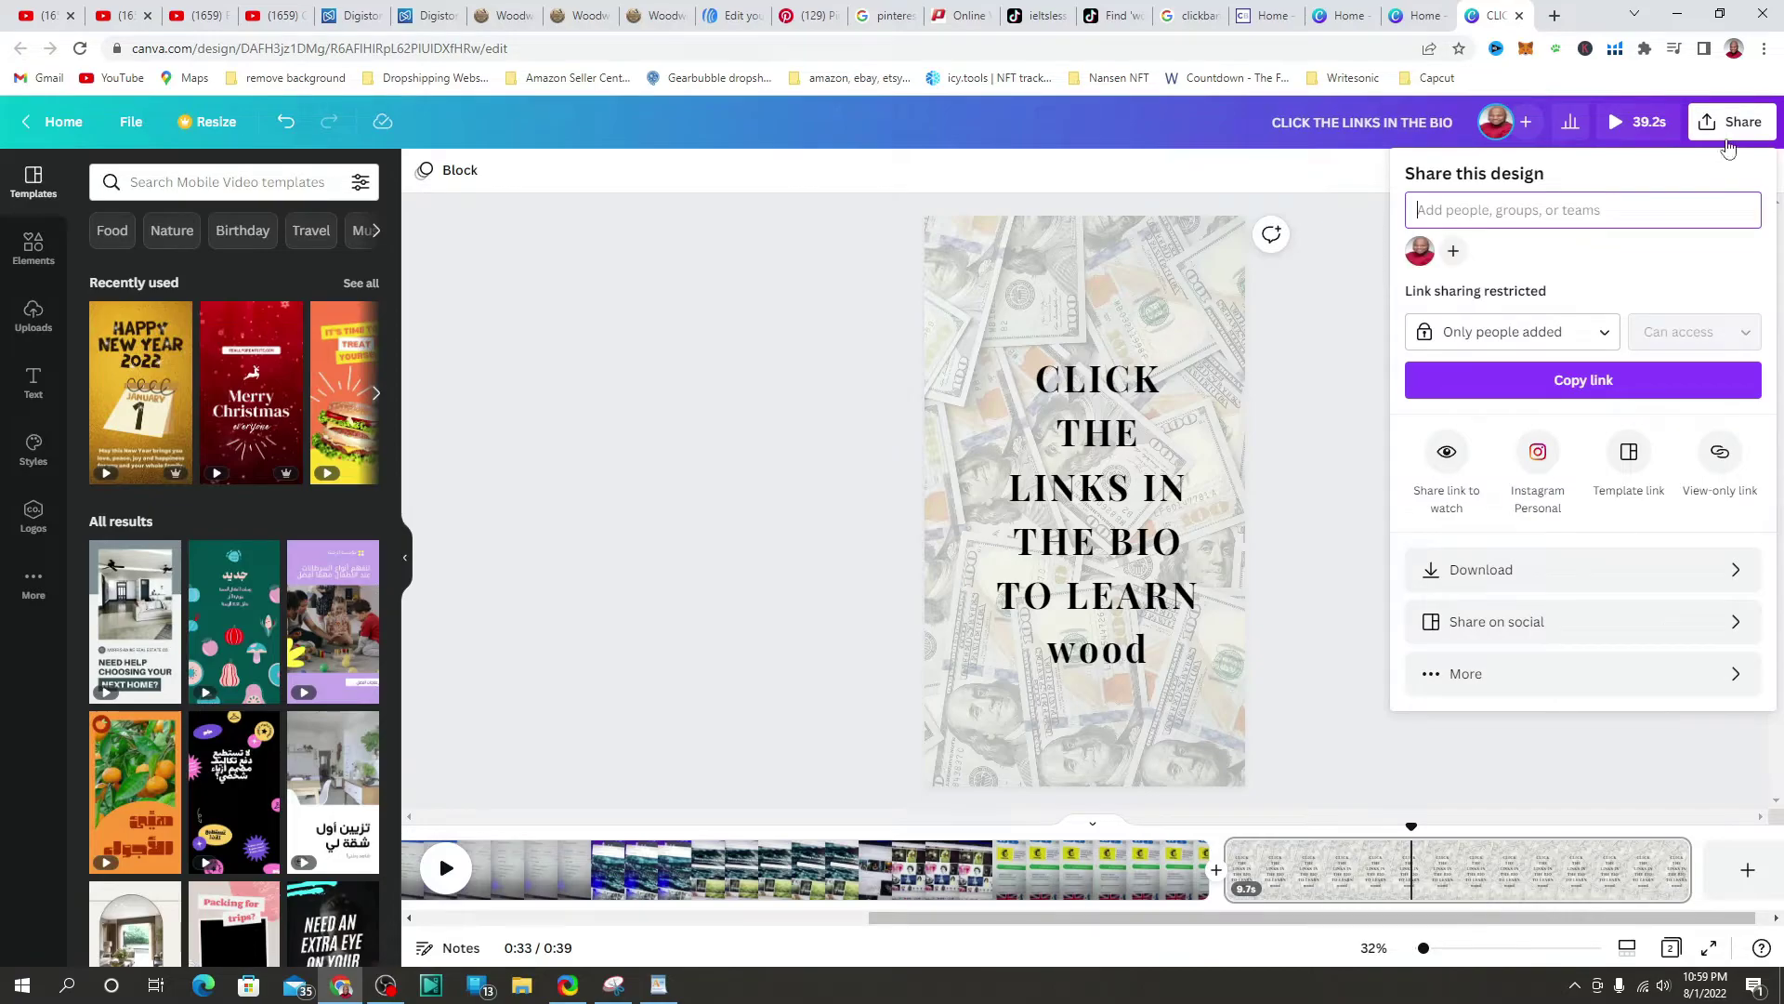
click(1544, 576)
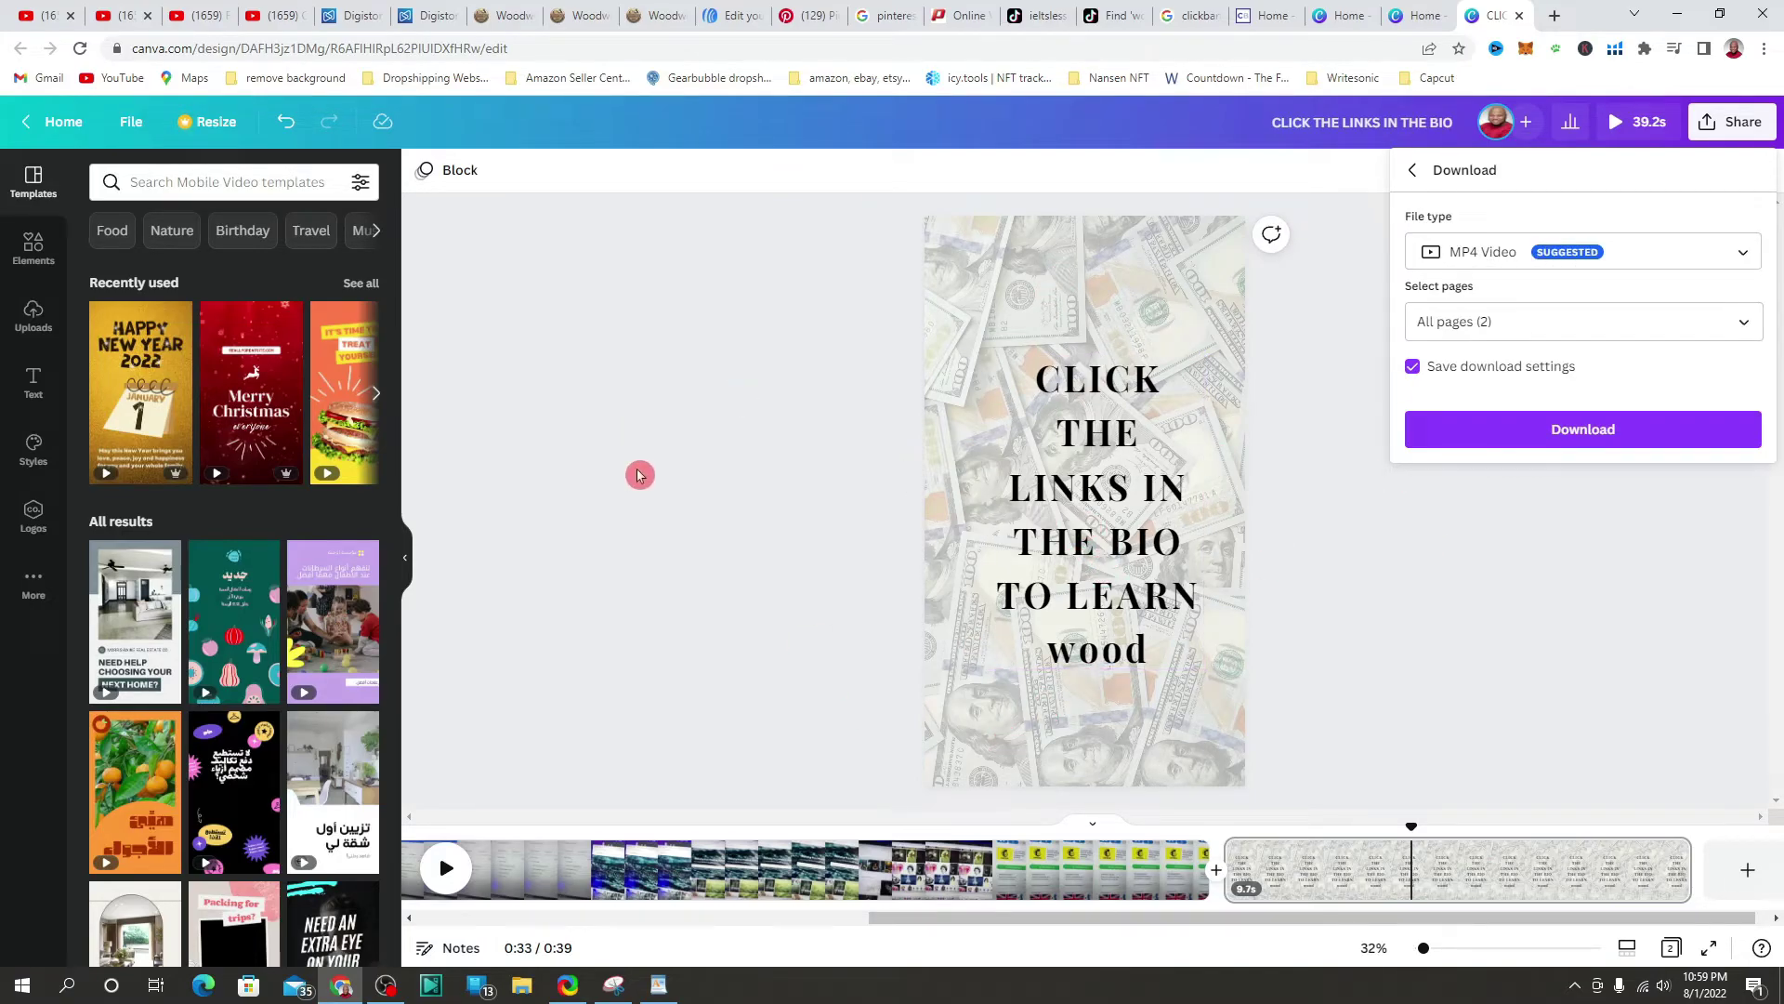
click(1047, 7)
click(967, 23)
click(1030, 13)
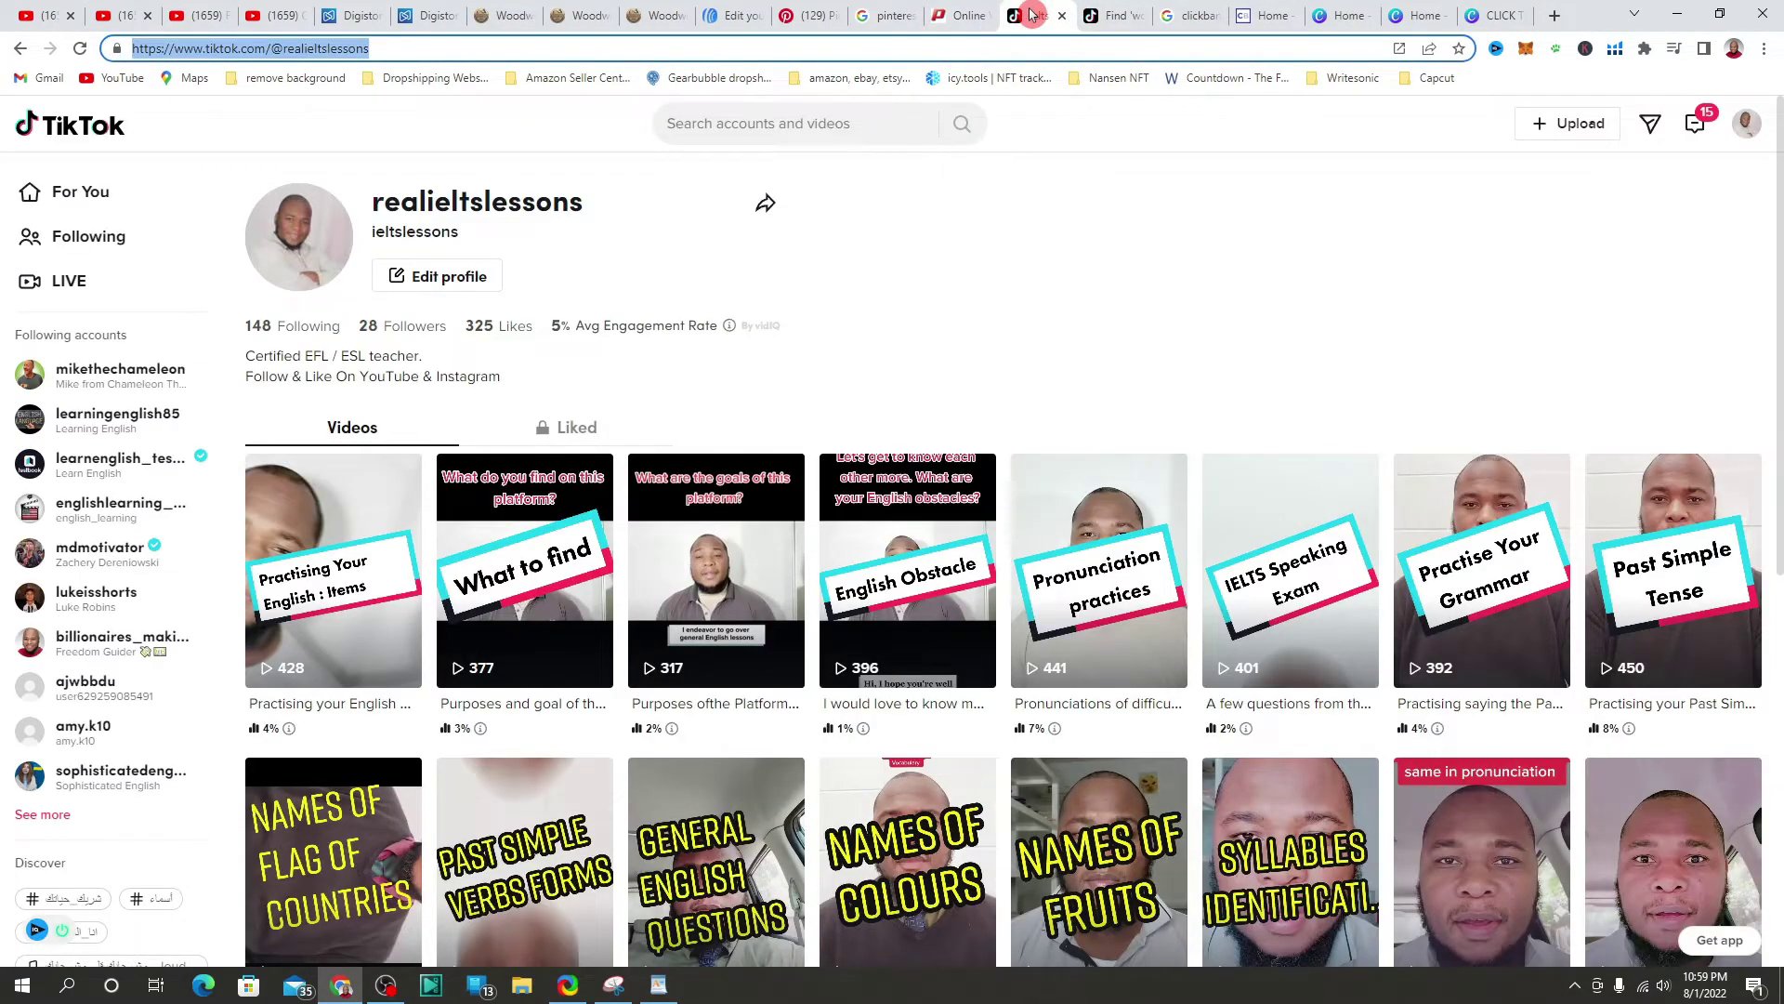
click(1118, 11)
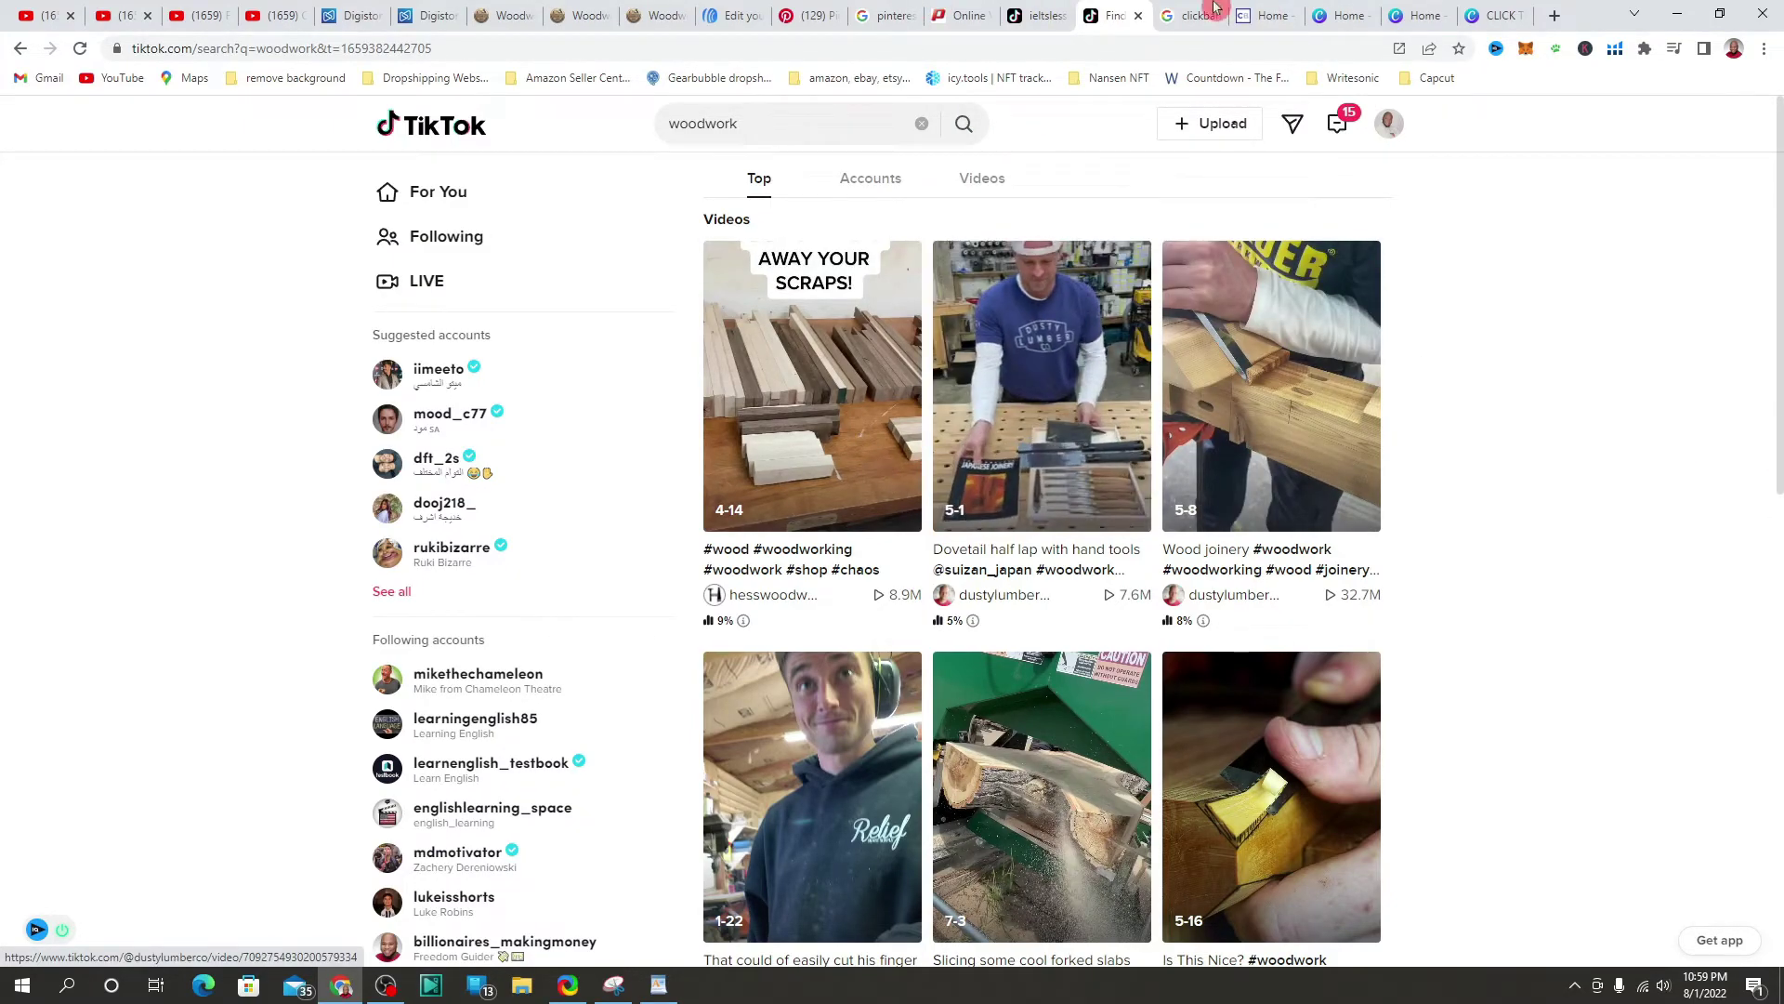
click(1038, 15)
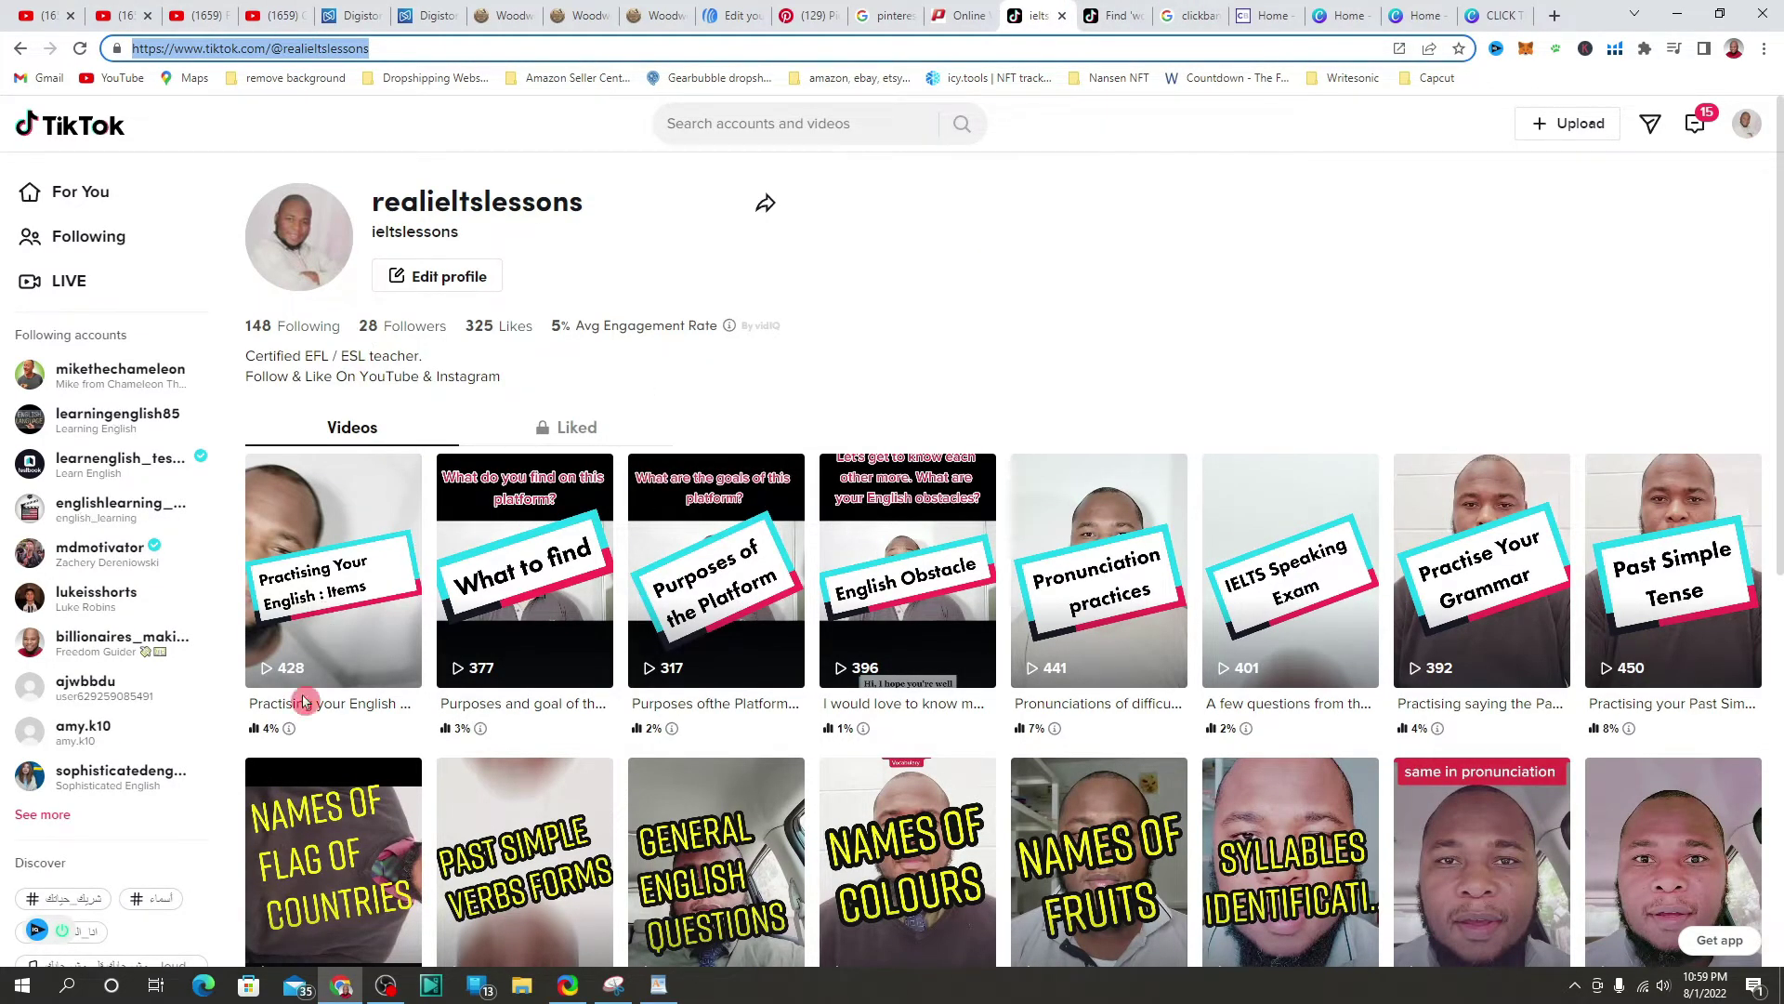
scroll(717, 271, down, 8)
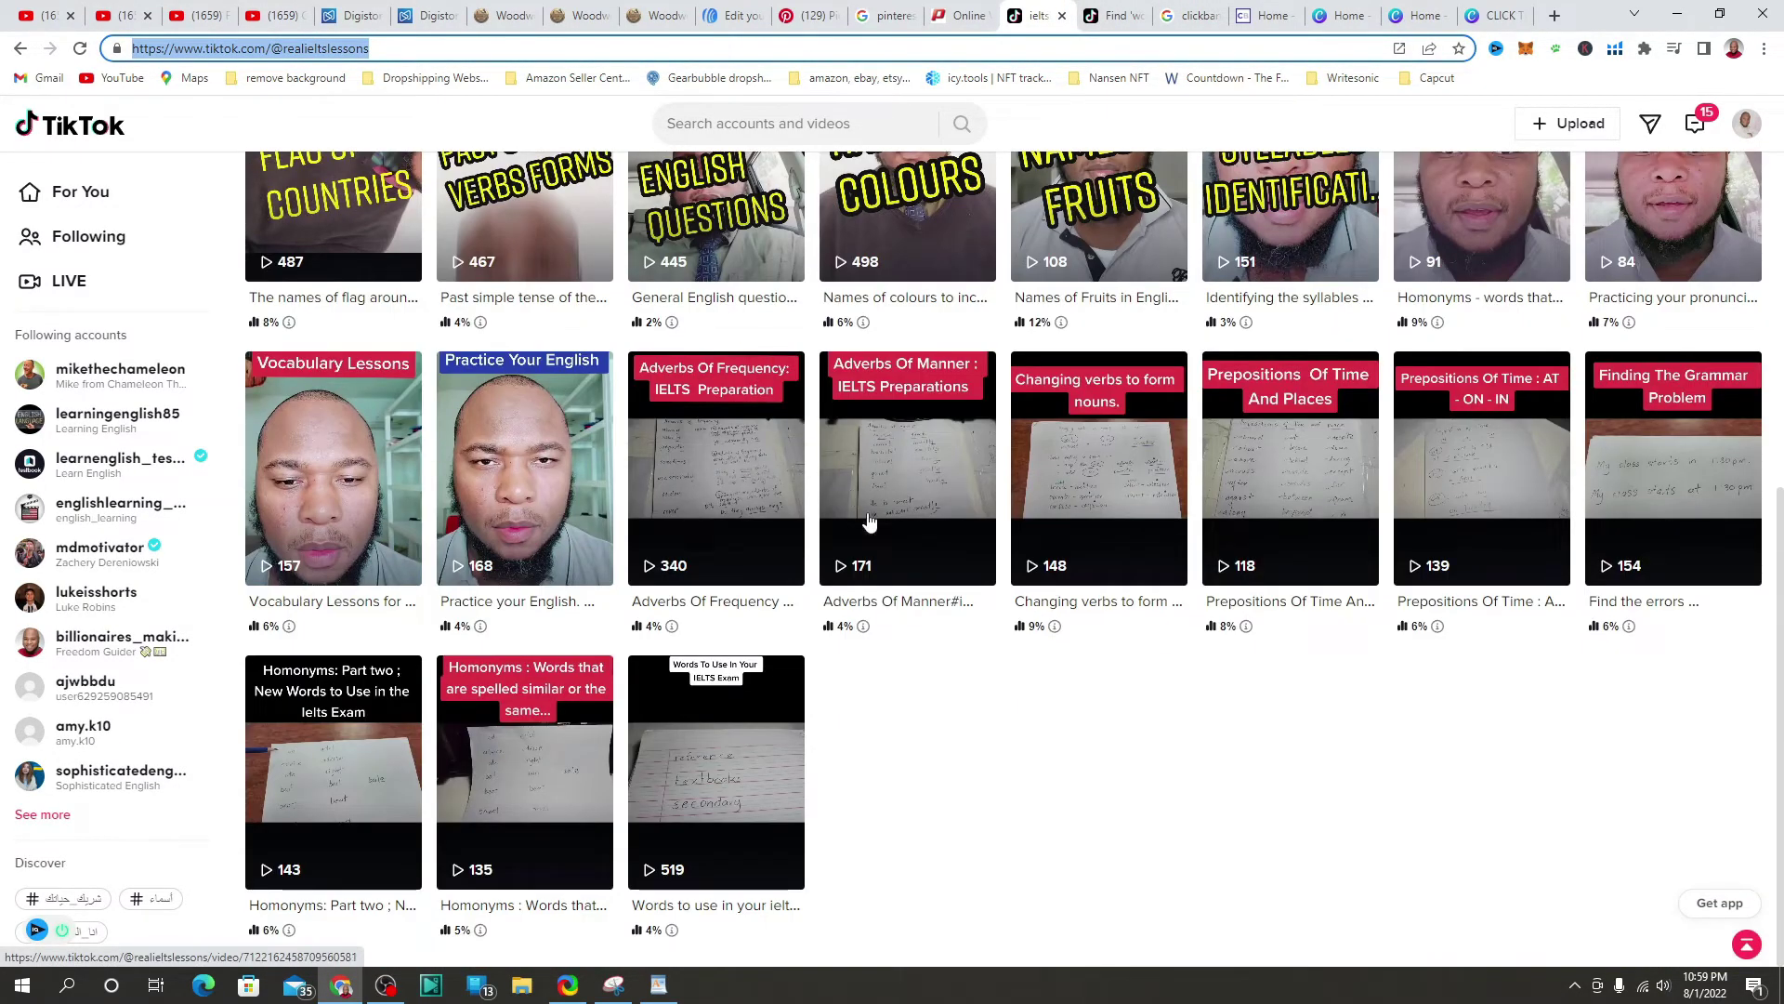
scroll(853, 496, up, 8)
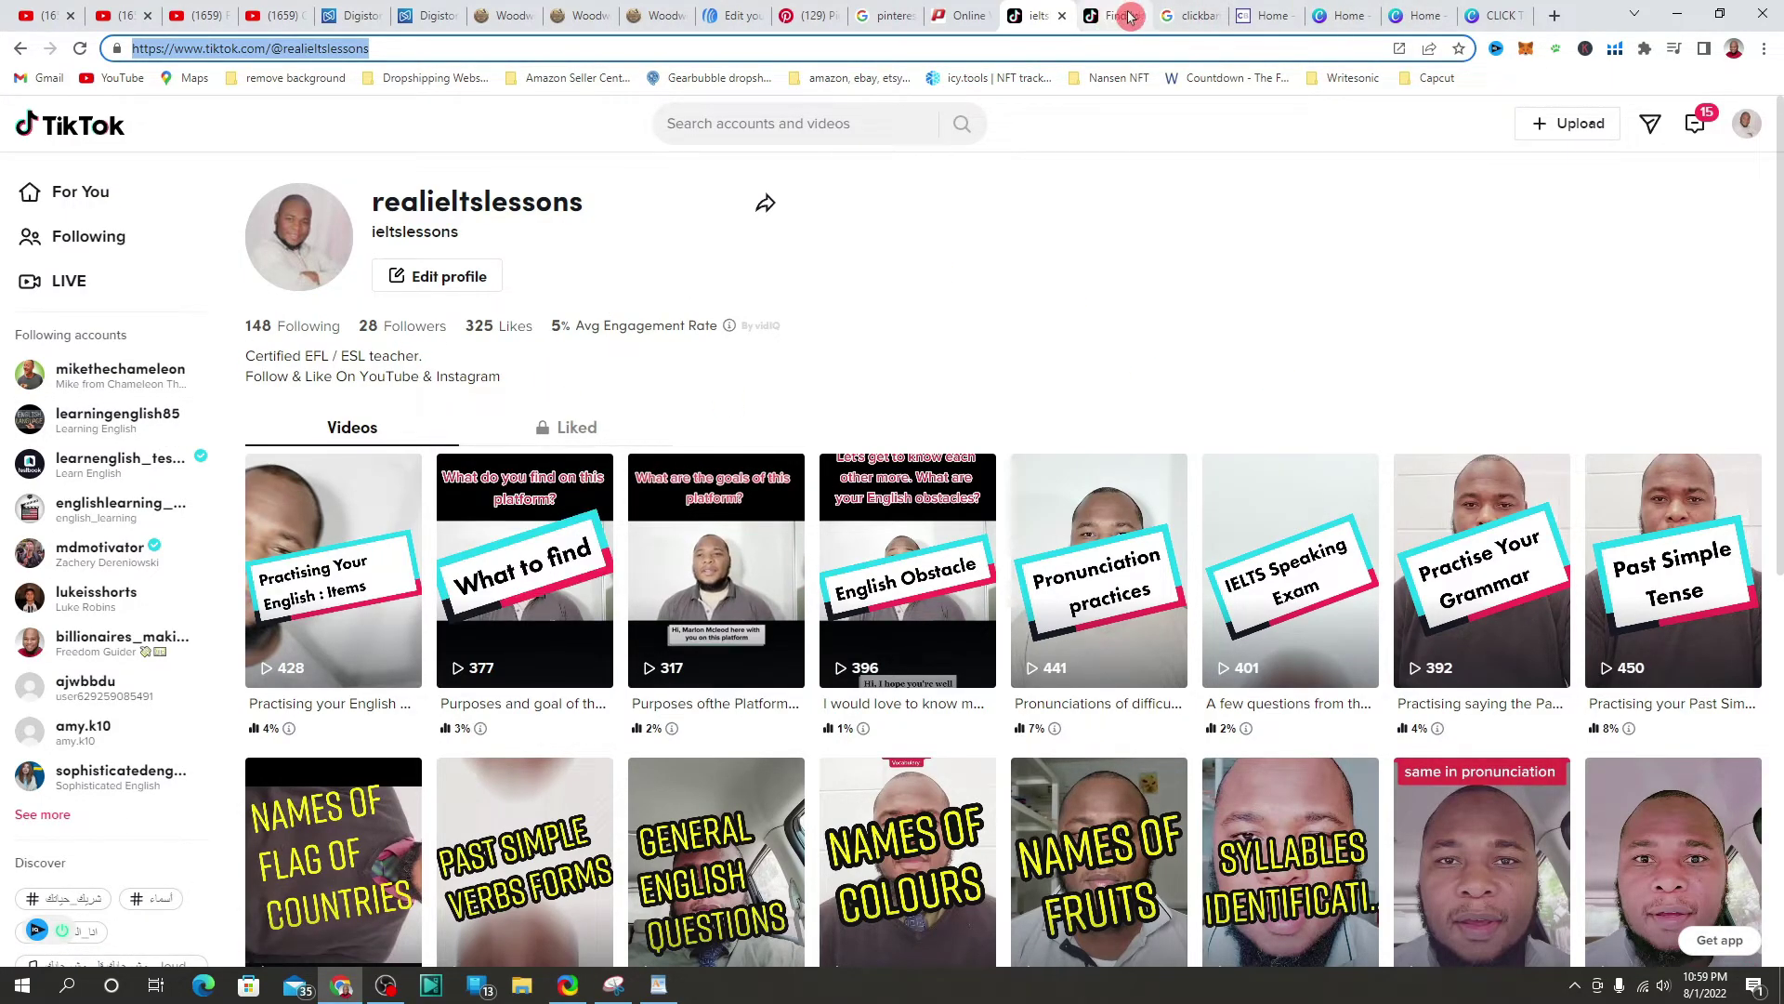
scroll(600, 363, down, 3)
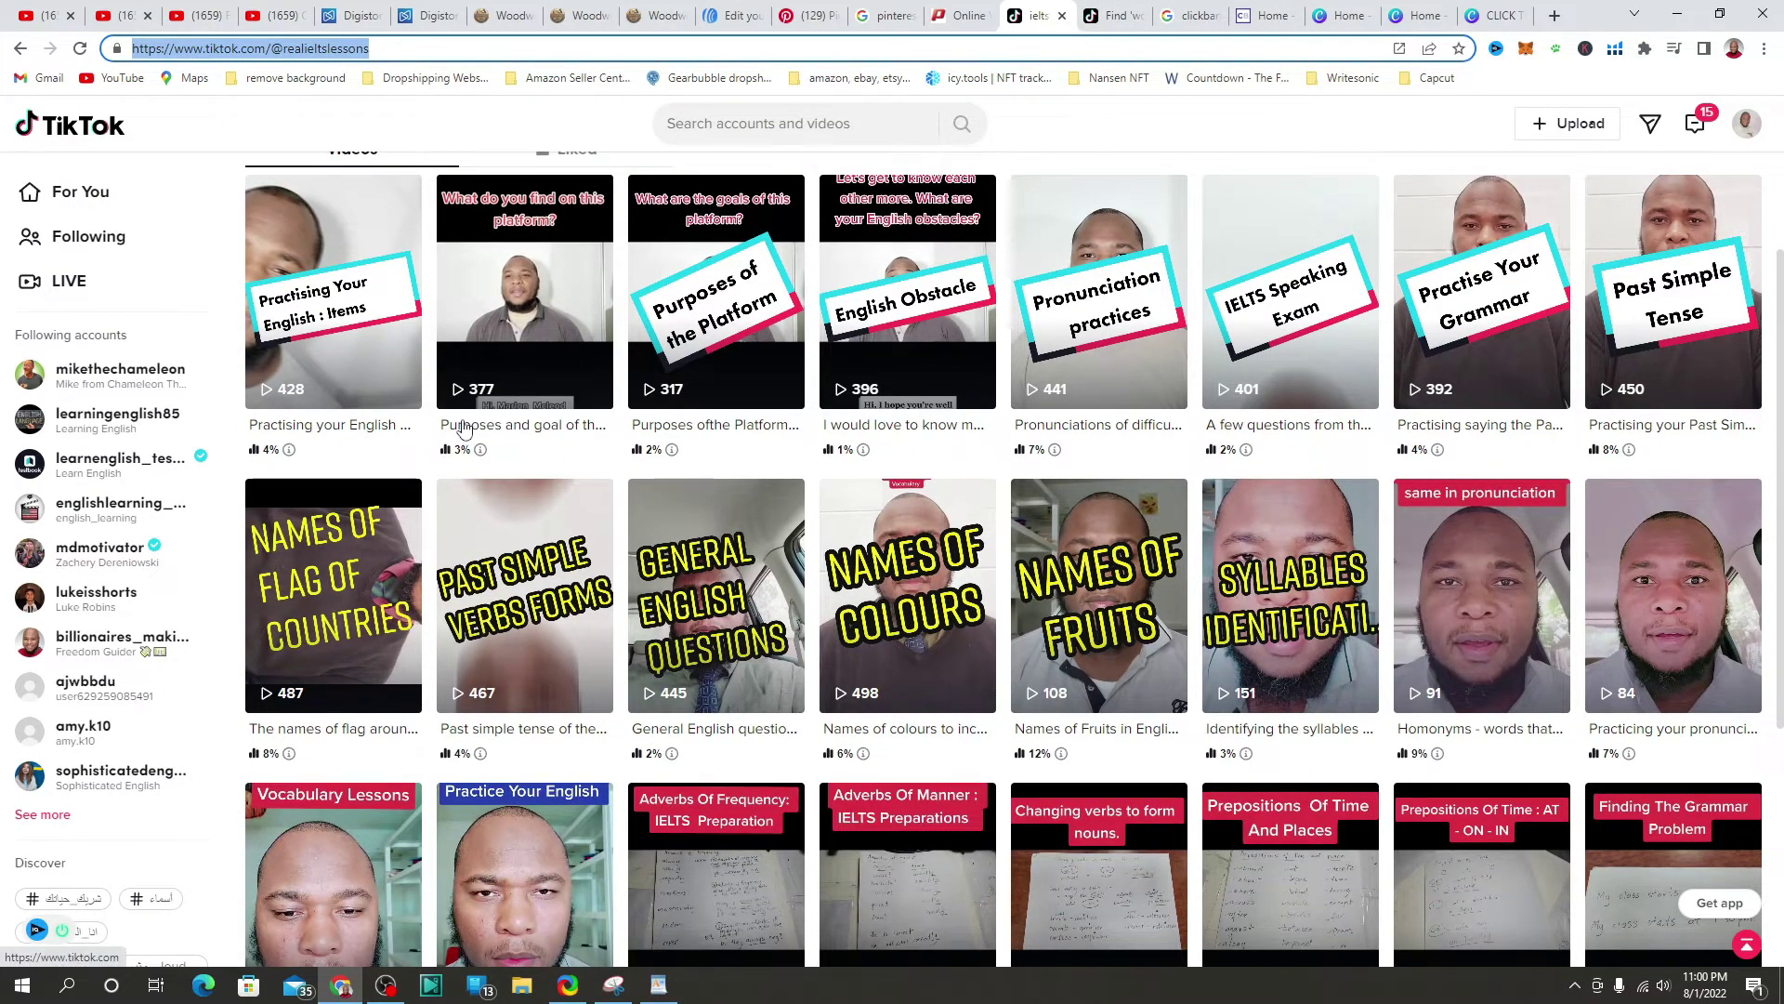
scroll(1075, 506, down, 2)
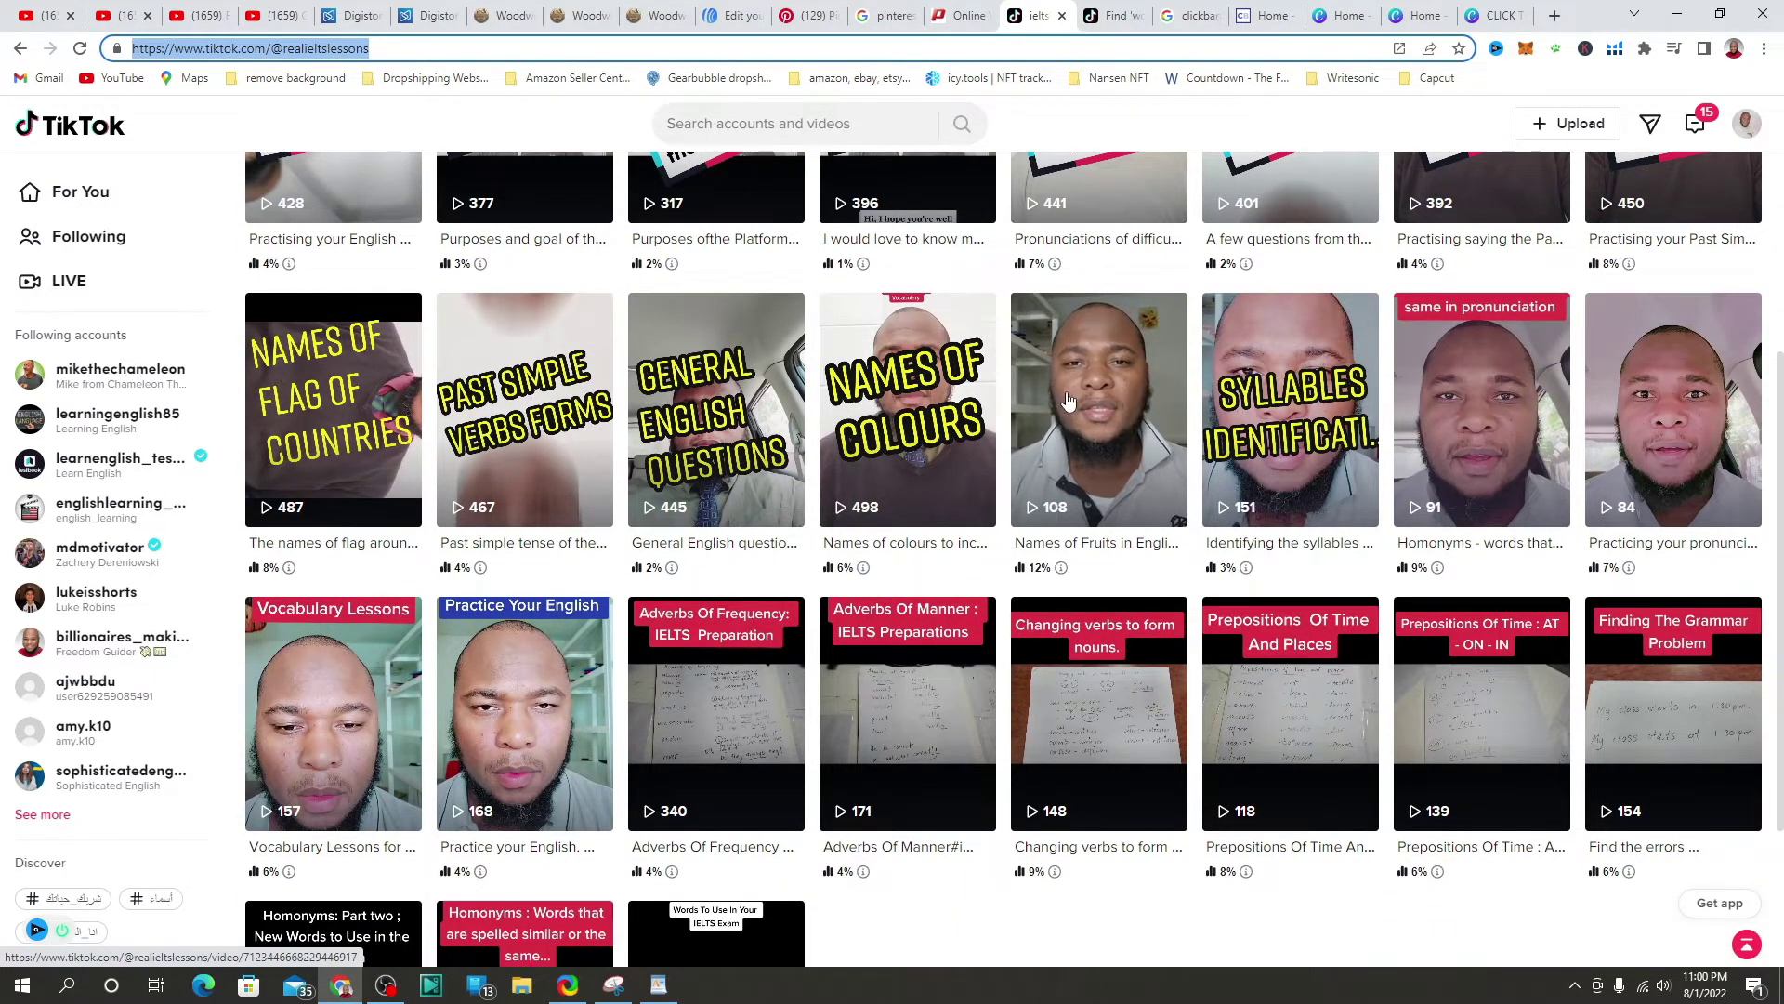
scroll(1254, 613, down, 3)
click(703, 646)
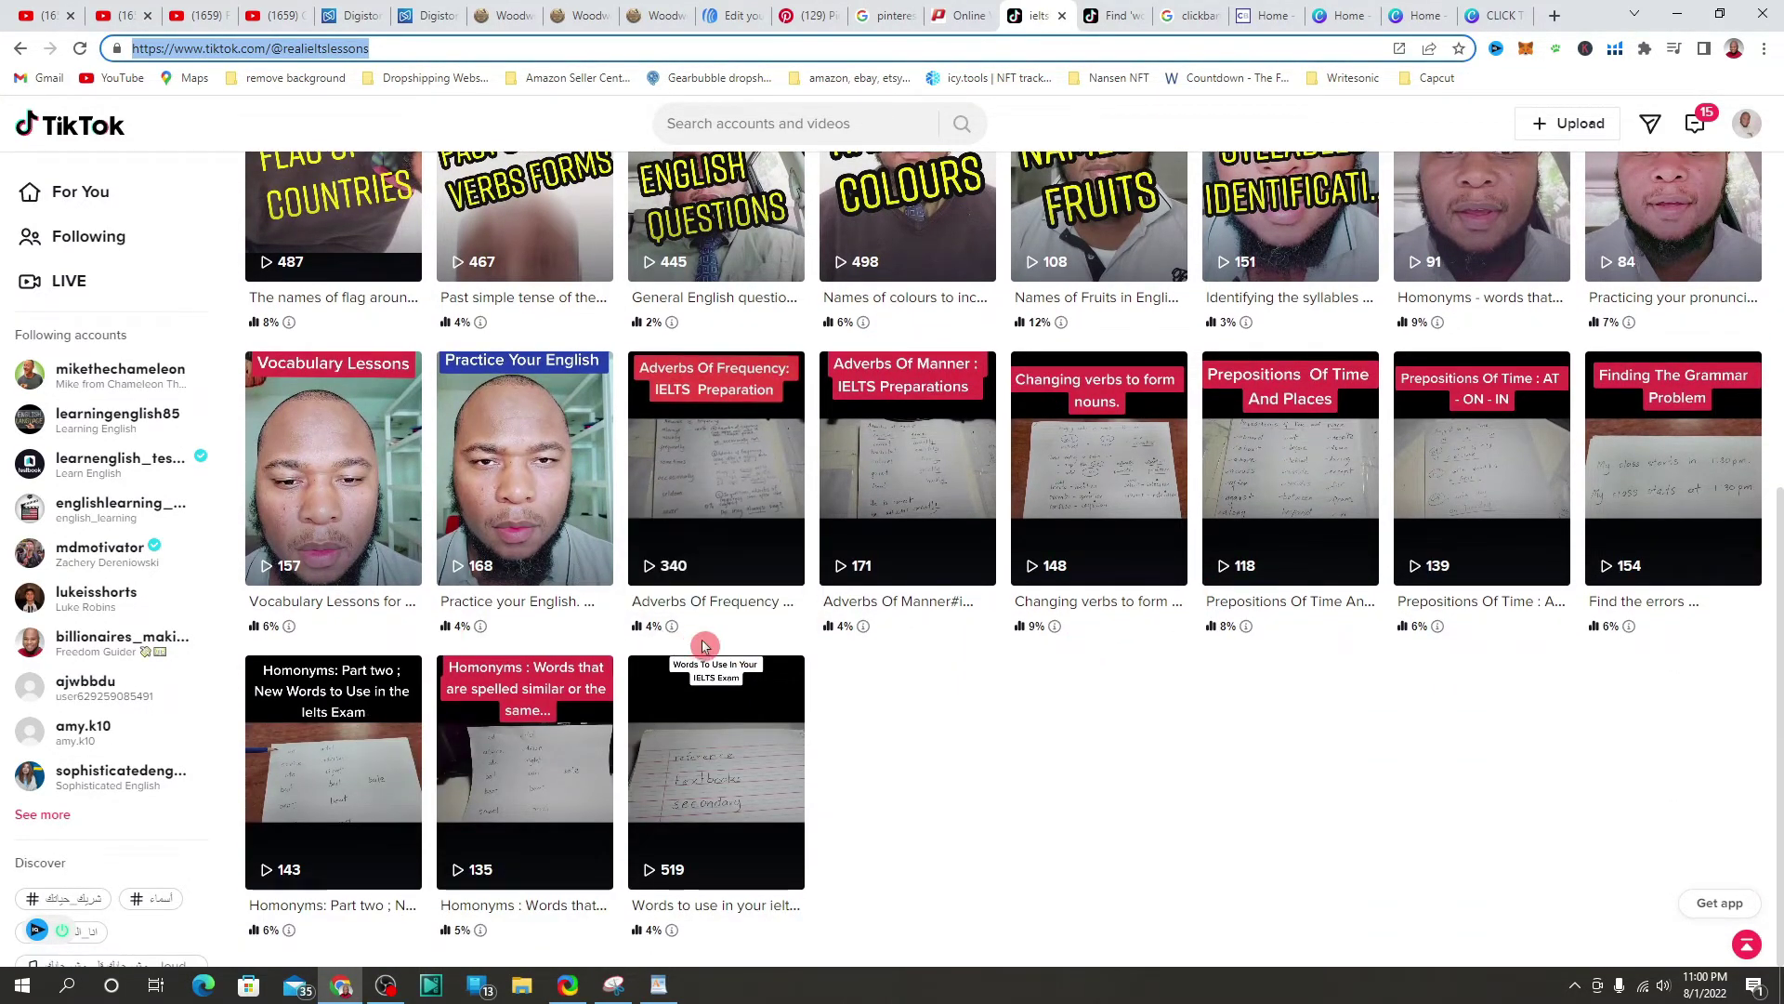
scroll(690, 639, up, 8)
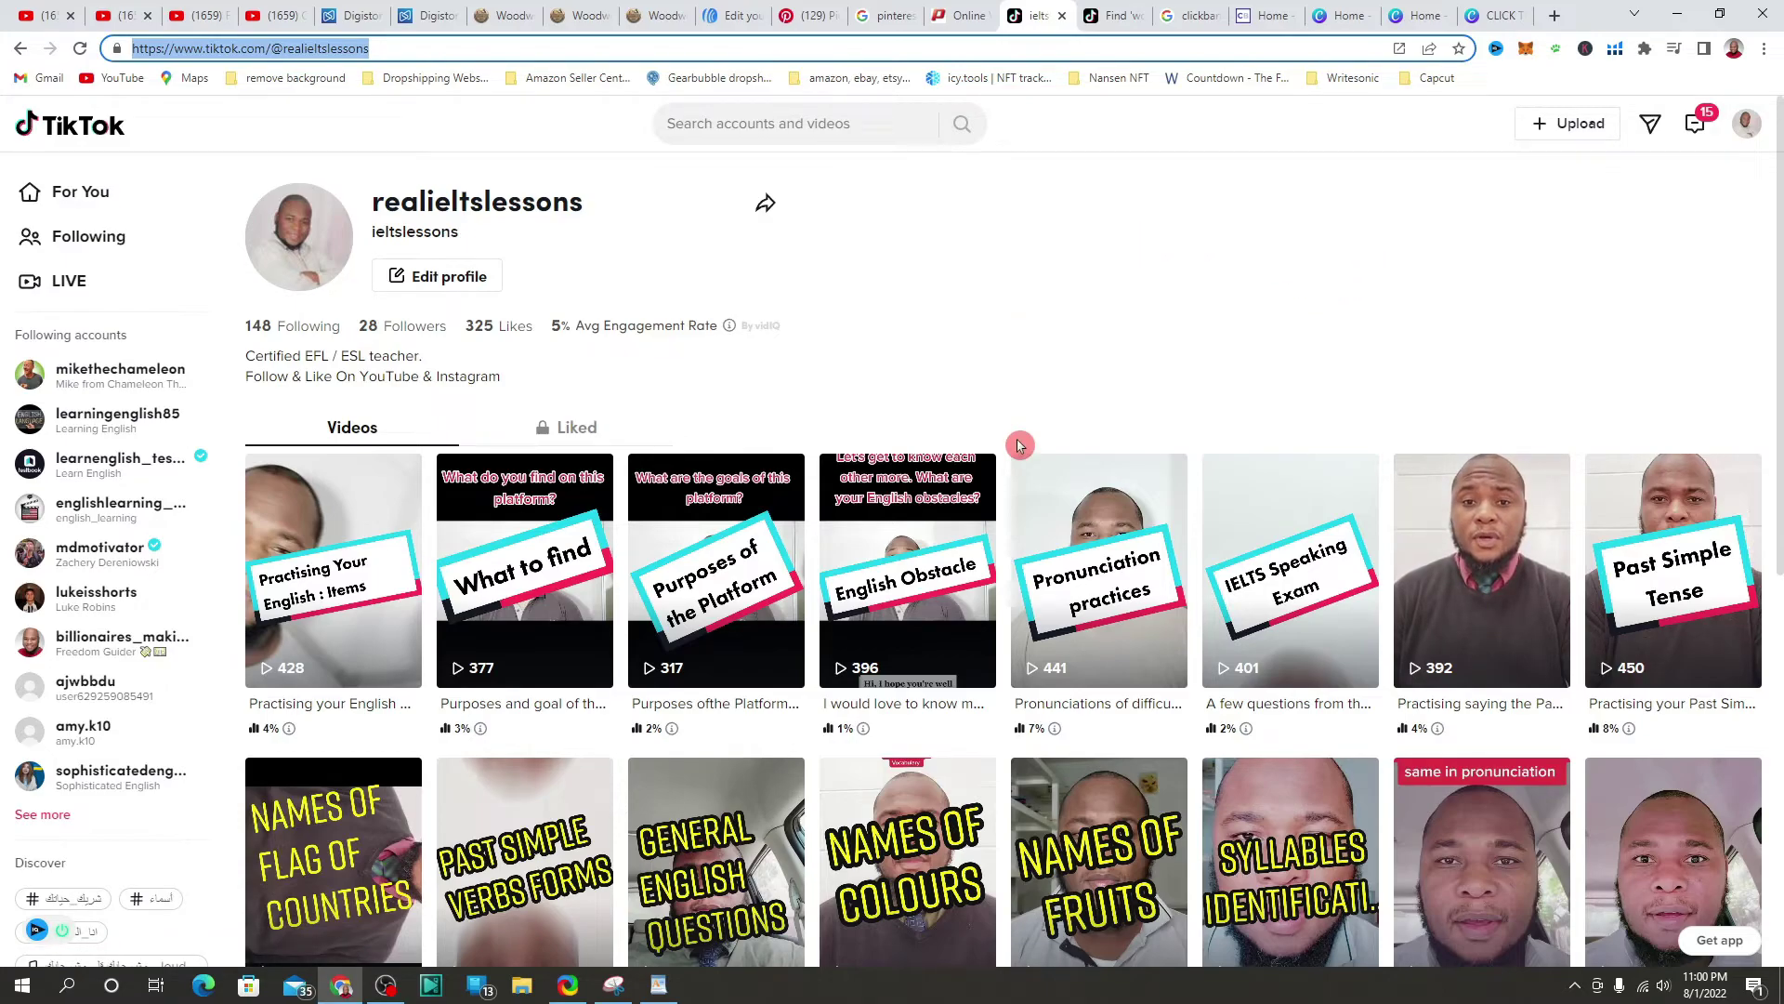
scroll(1029, 497, down, 1)
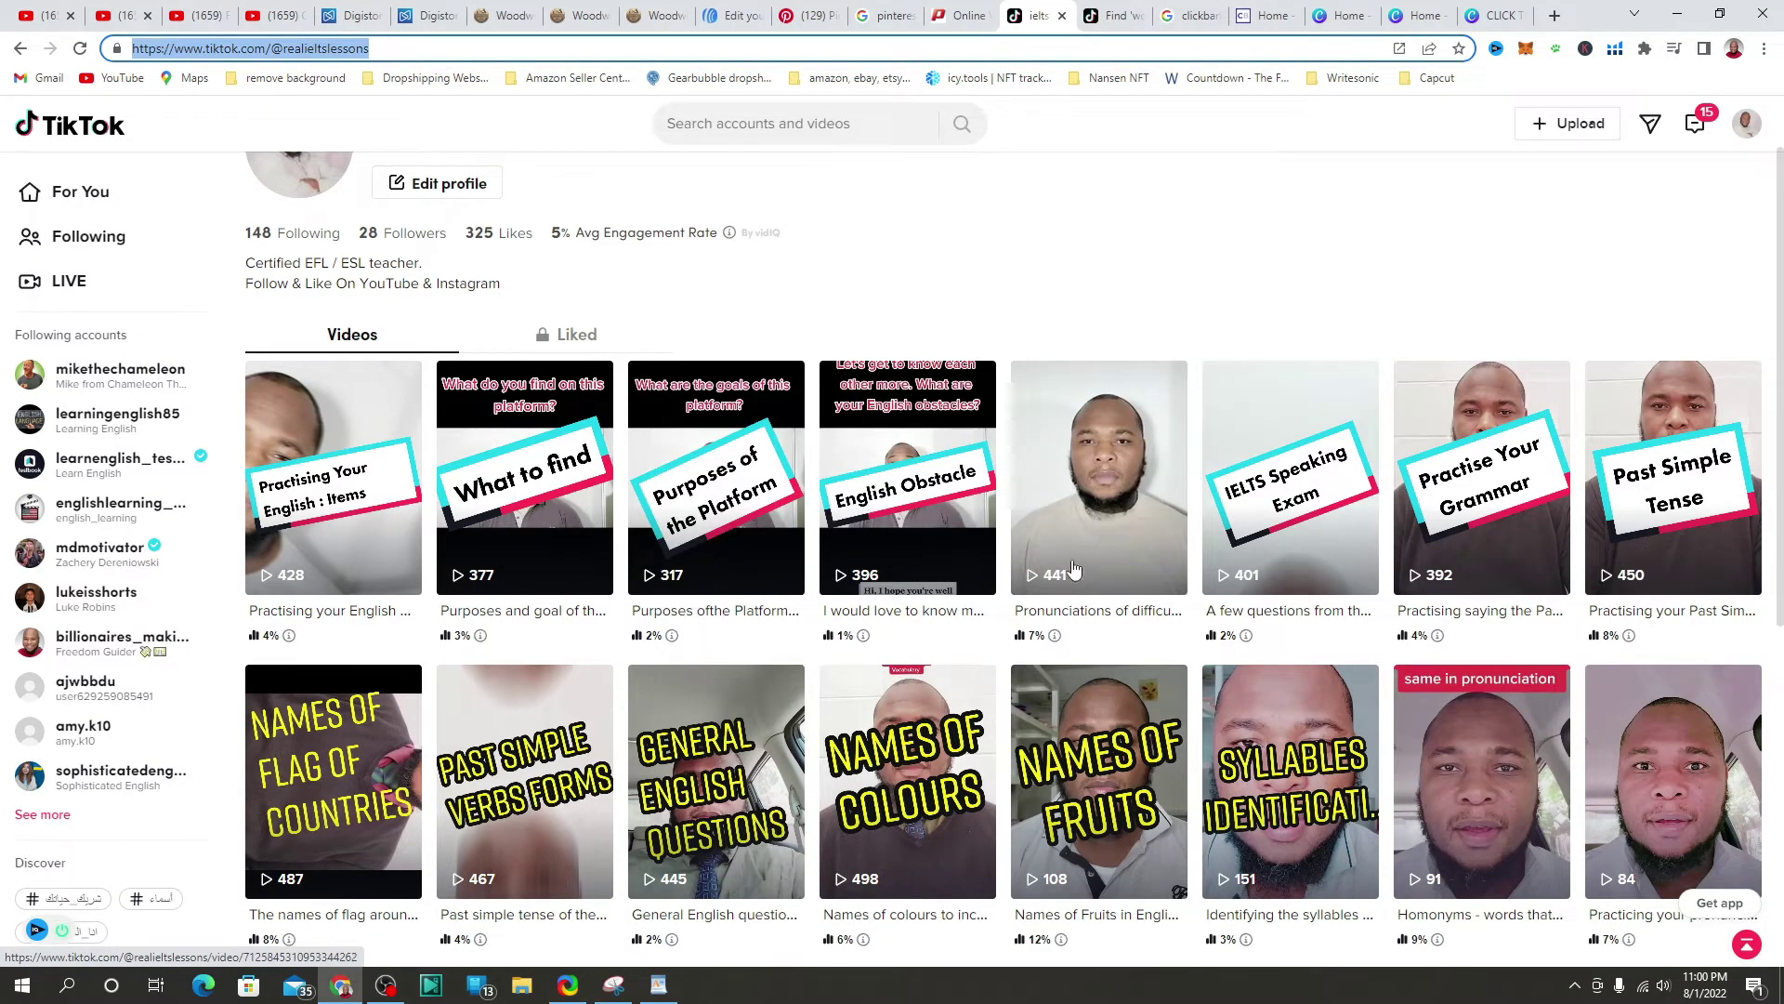
scroll(425, 505, up, 1)
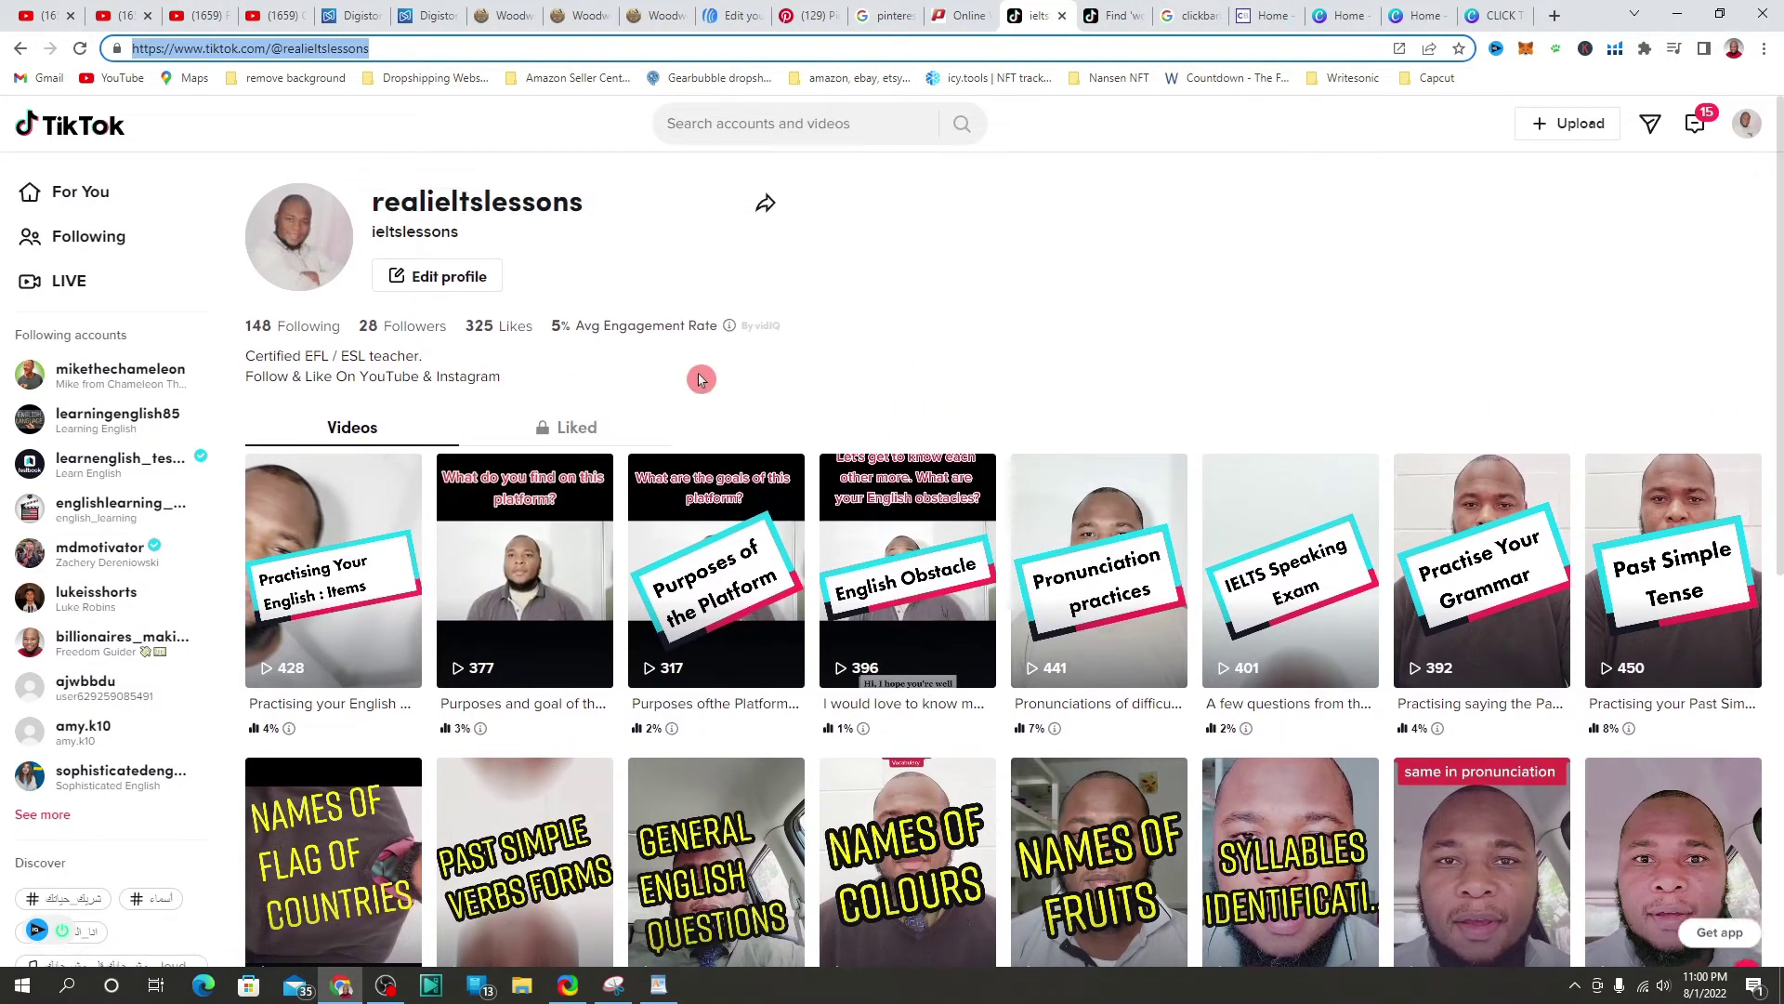
click(656, 16)
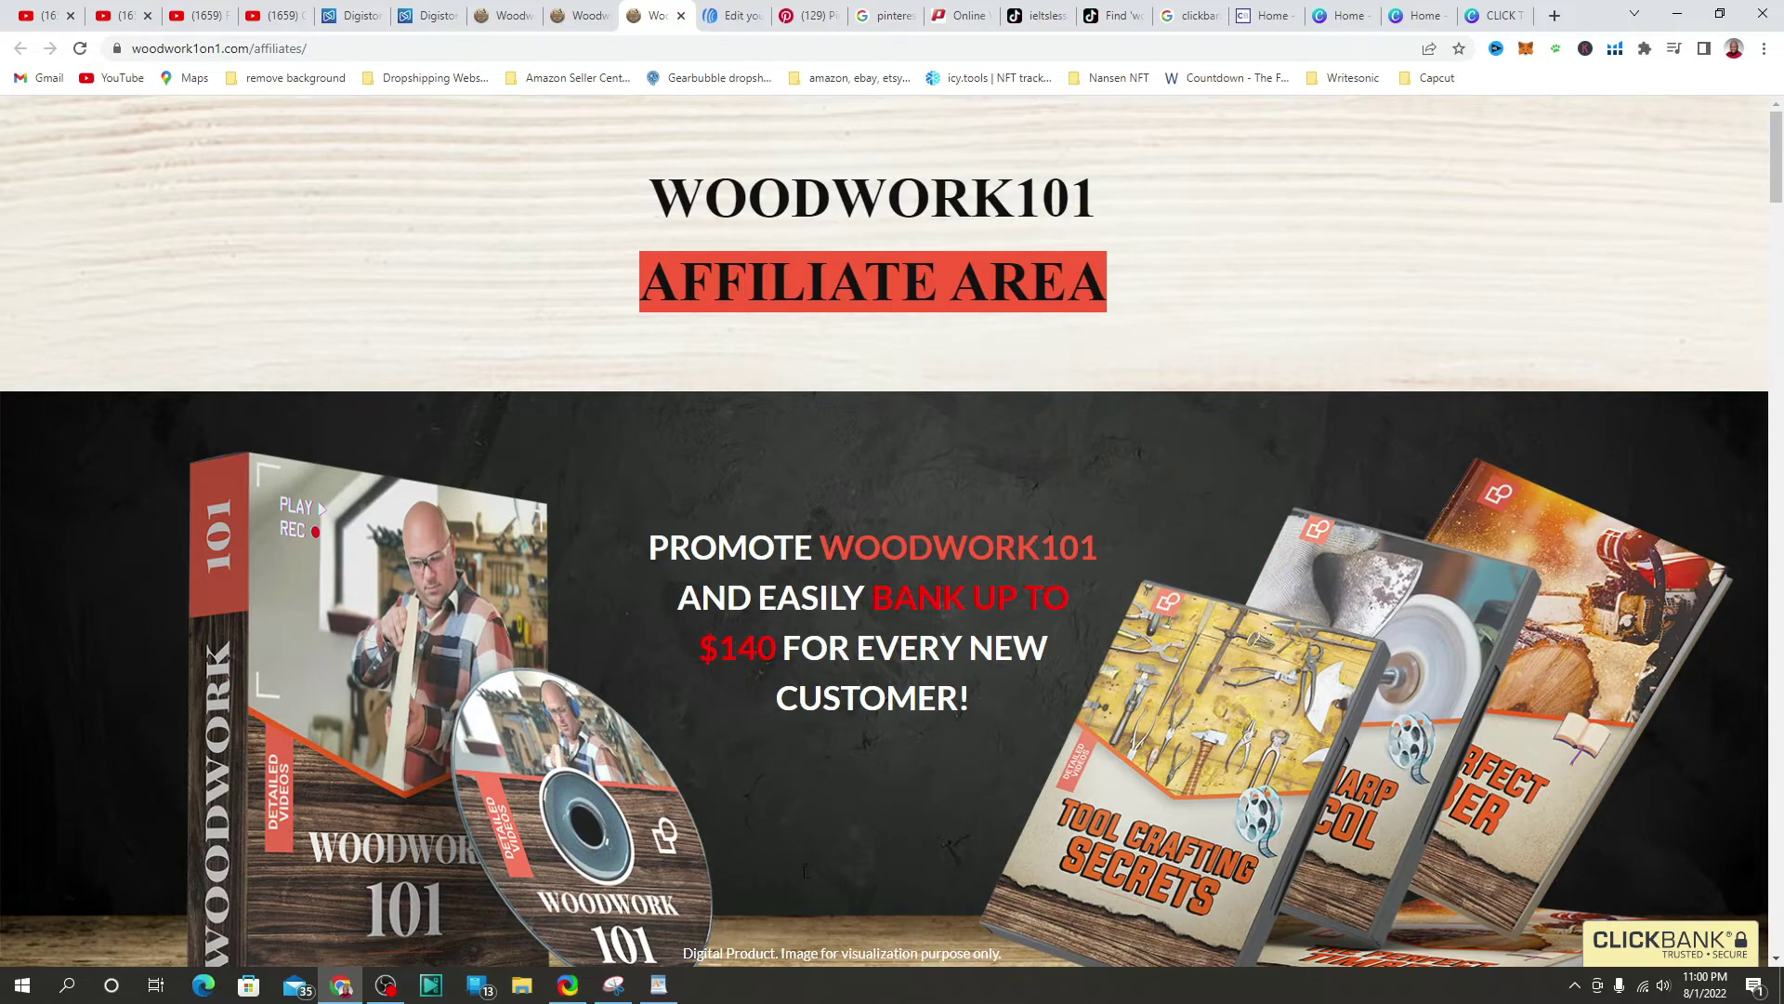
scroll(721, 957, down, 7)
scroll(705, 470, up, 5)
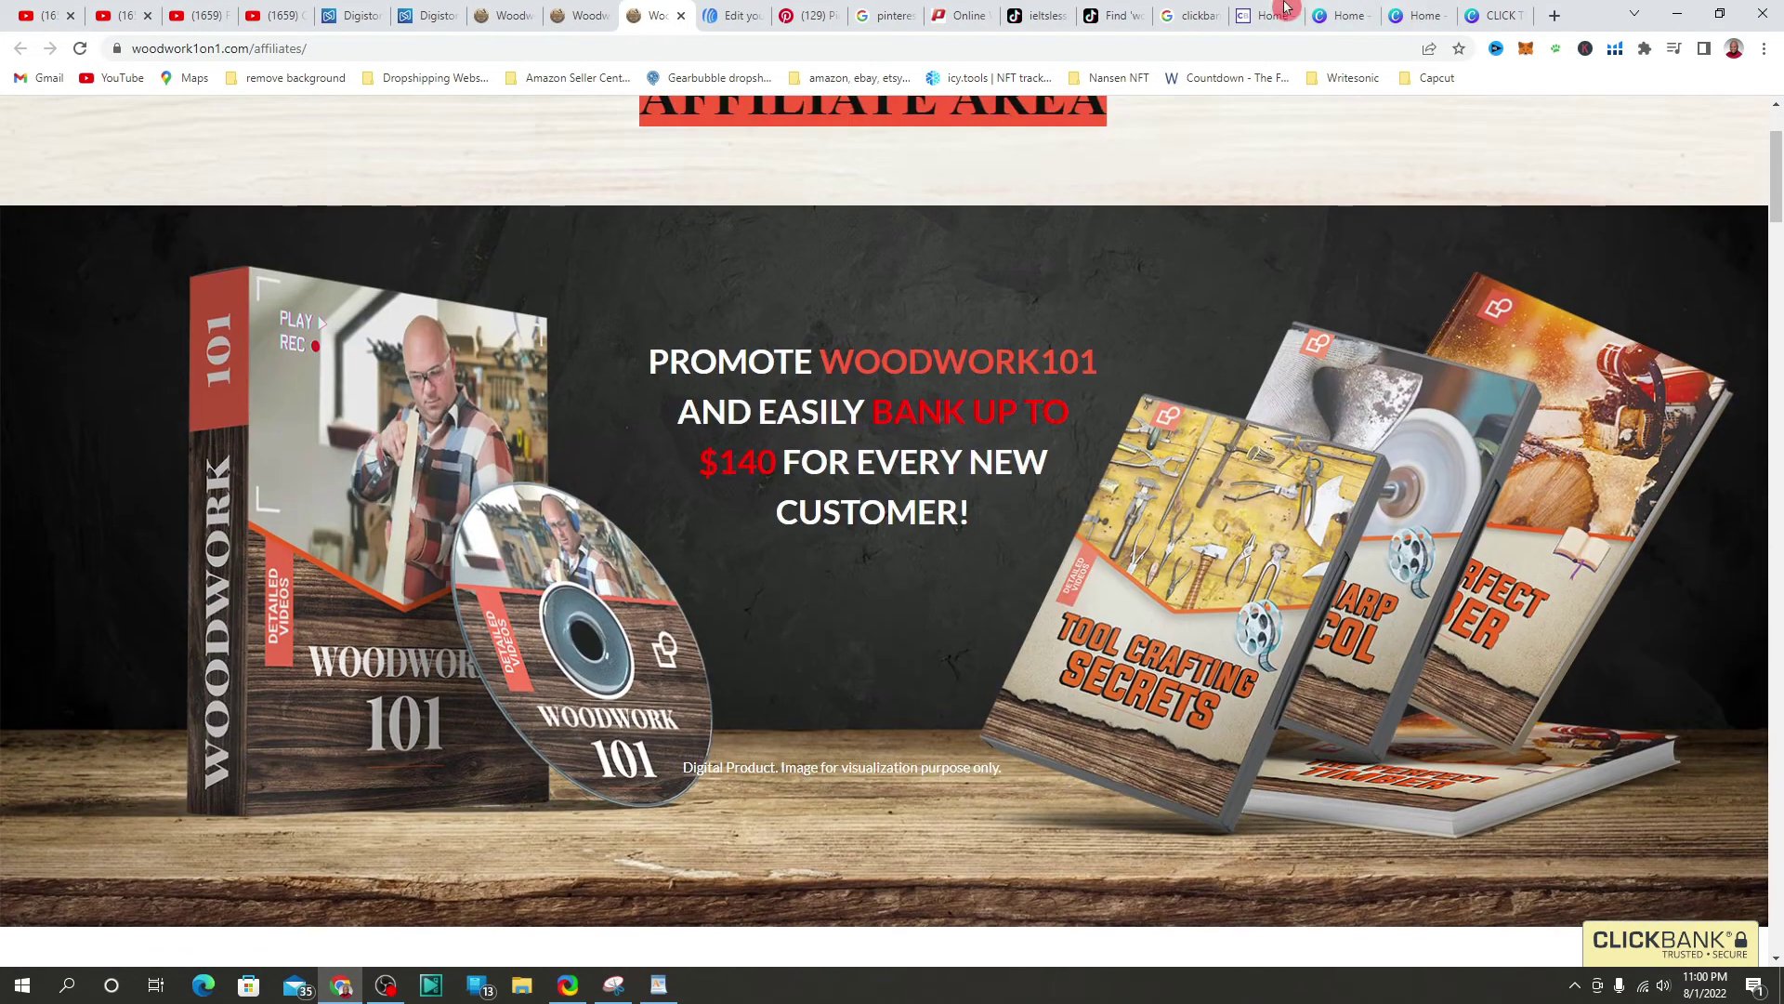
click(1017, 9)
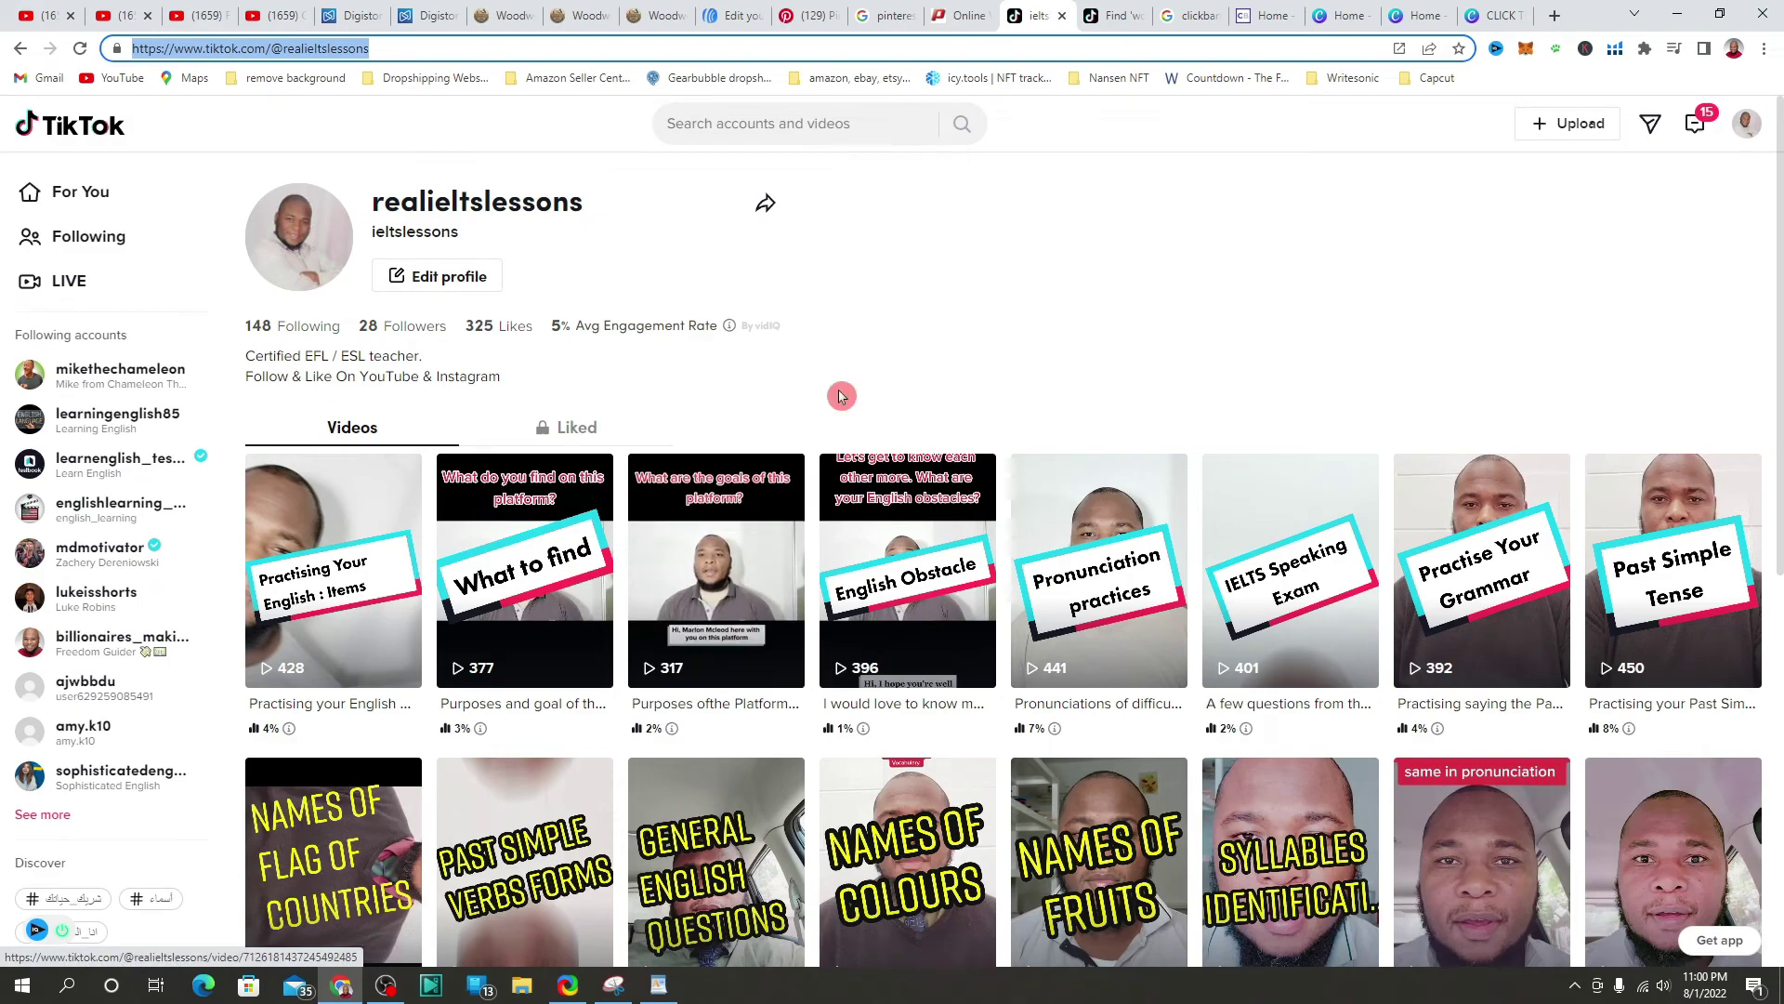
Step: Scroll the TikTok profile and the woodwork search results, then open the '5 Tools EVERY DIYer needs!' pin
scroll(830, 443, down, 8)
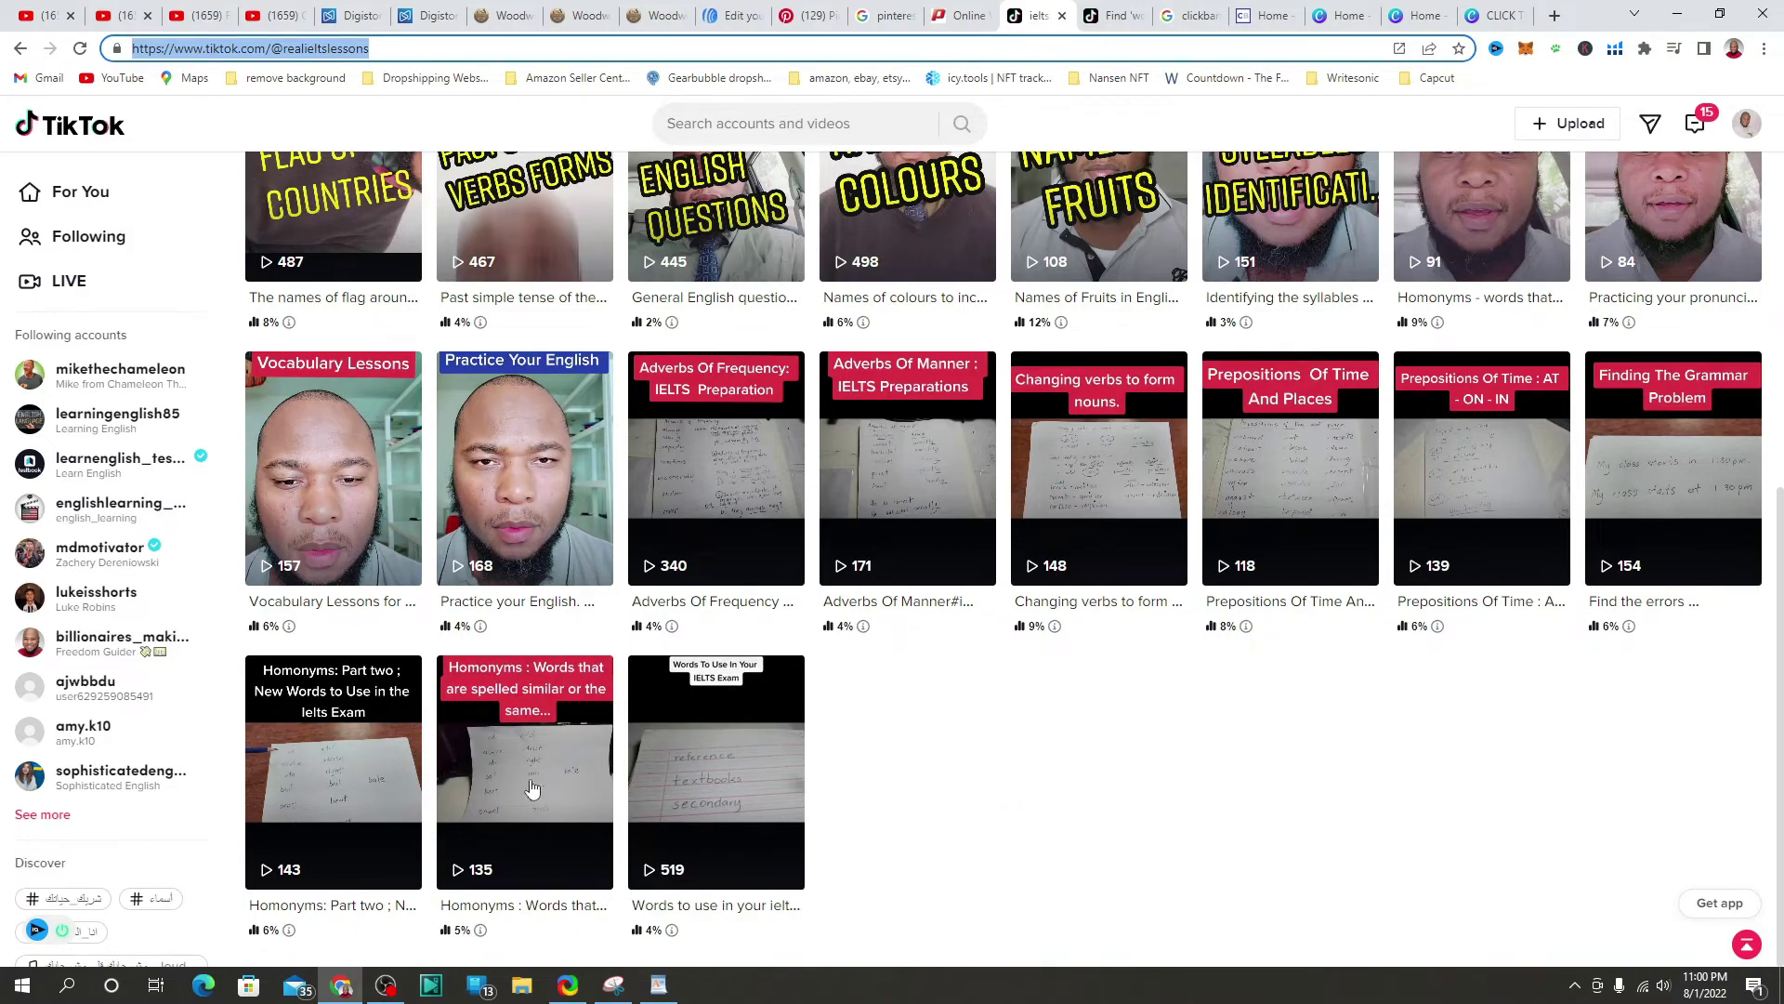
scroll(890, 743, up, 2)
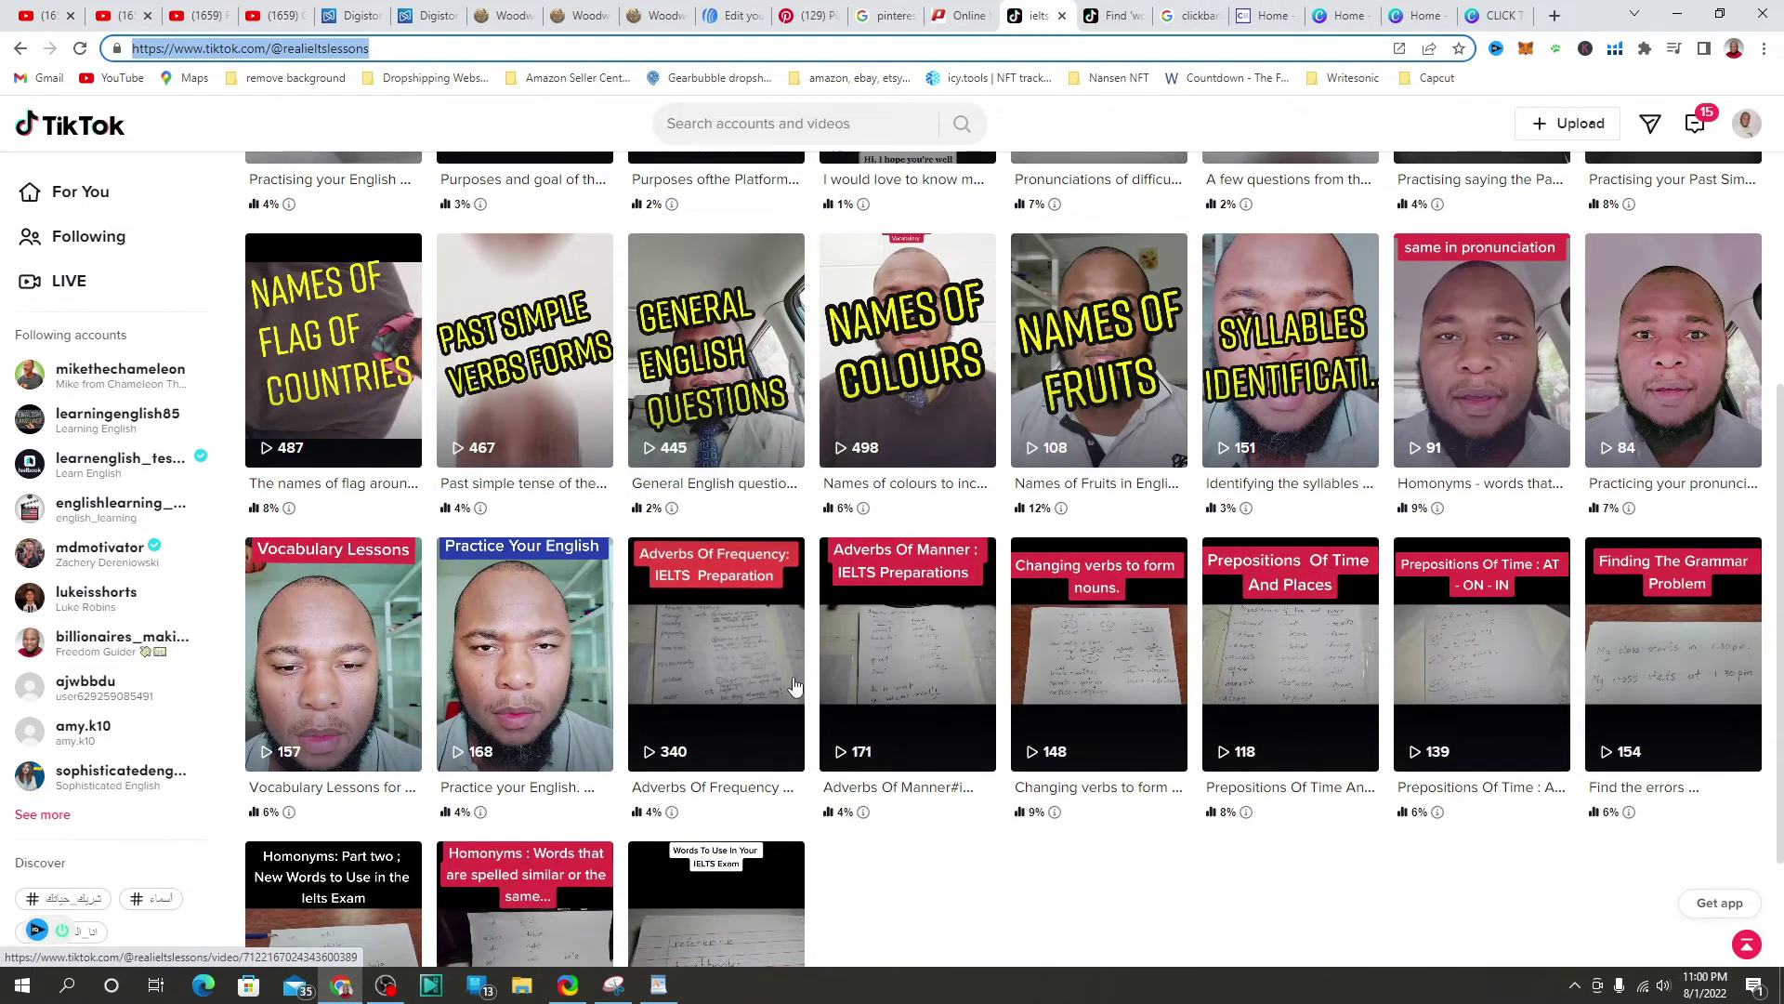
scroll(920, 725, up, 6)
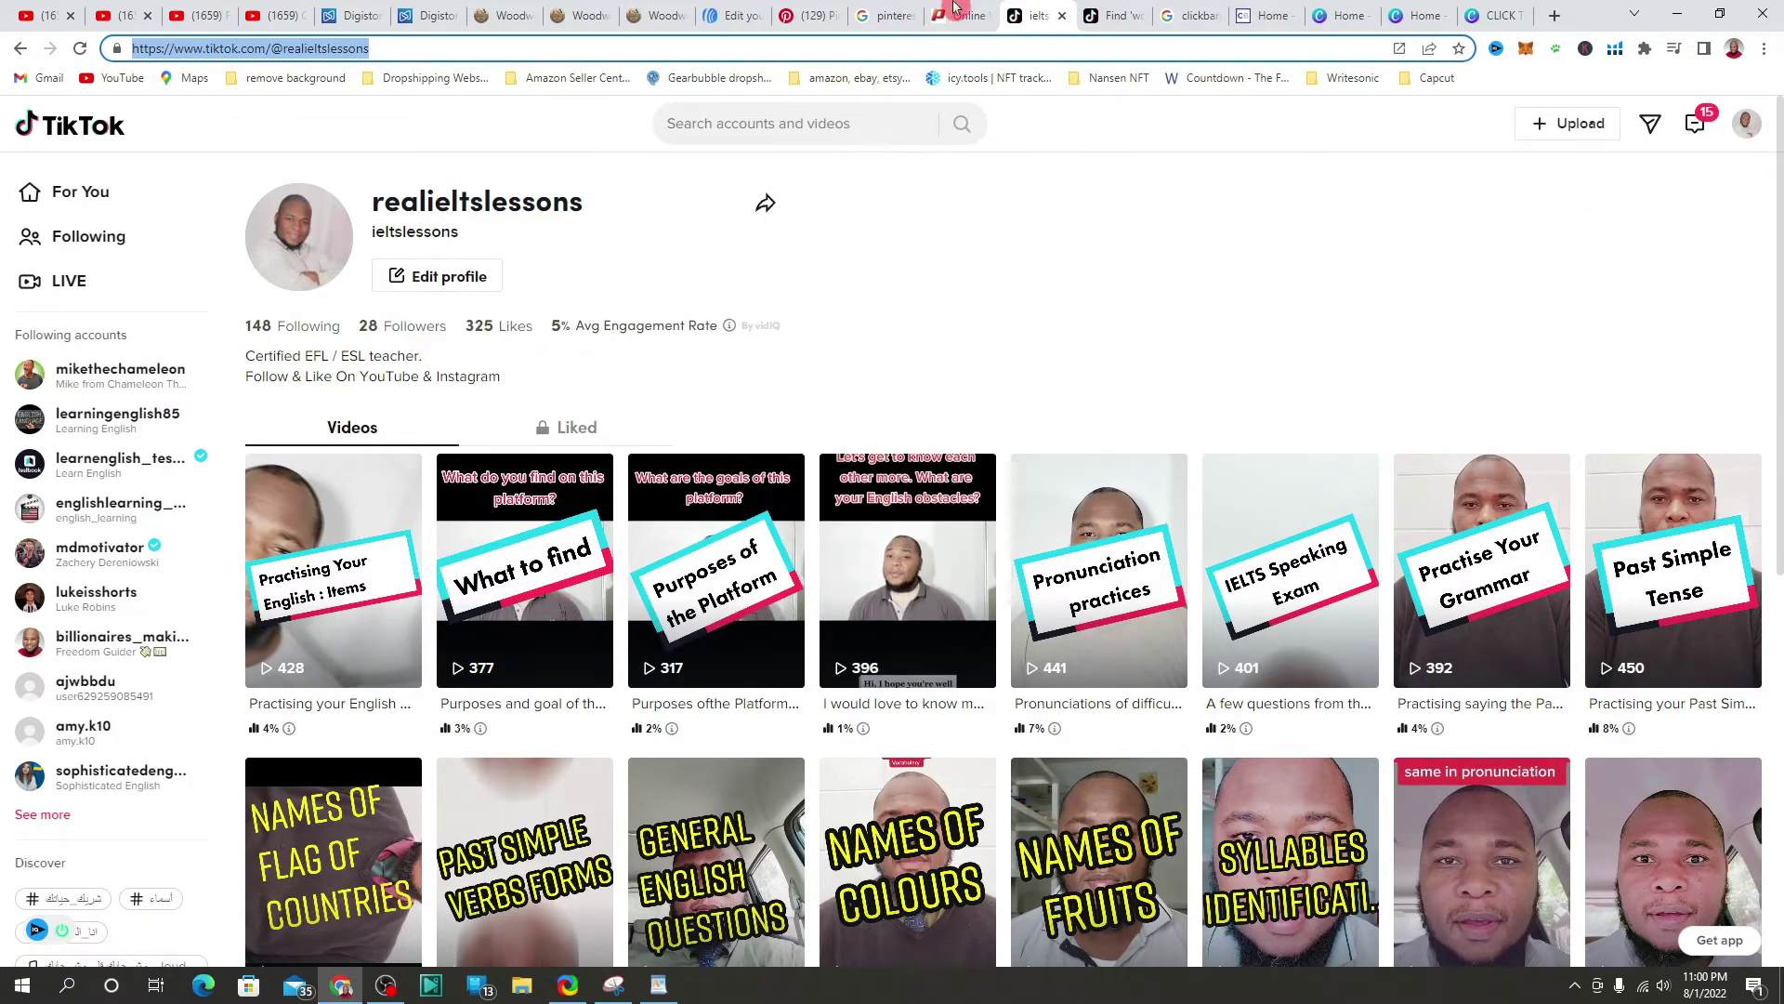
click(1107, 10)
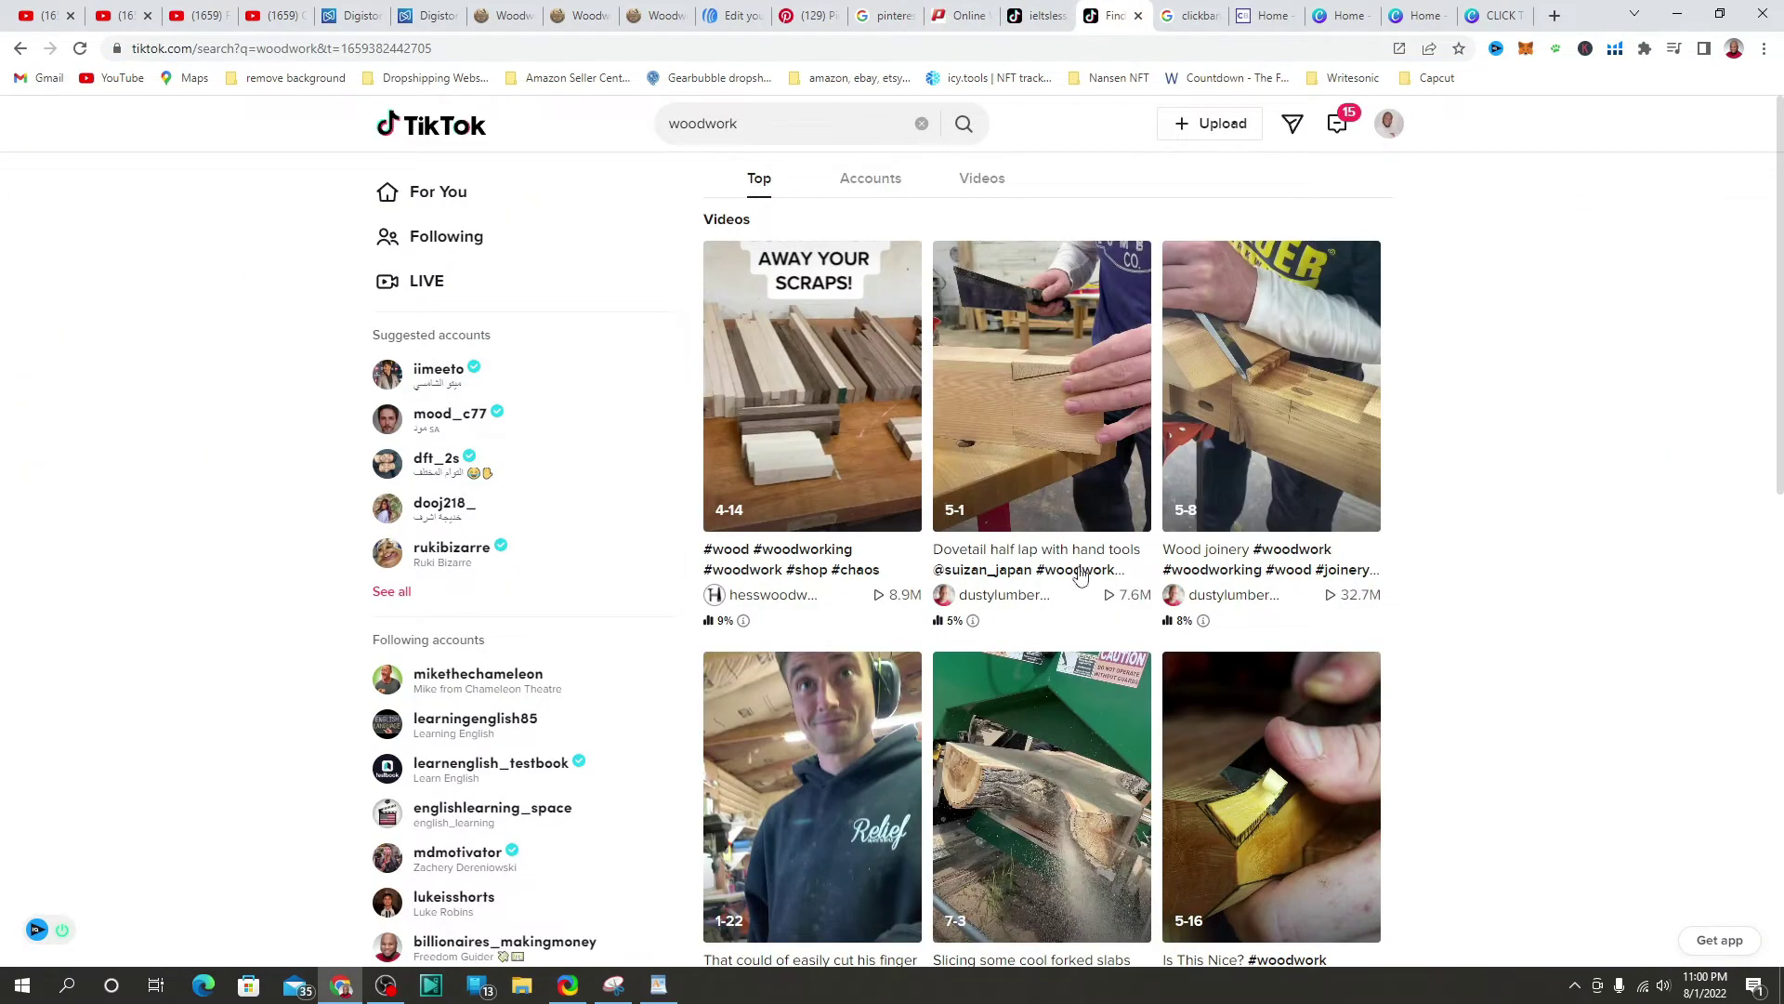
scroll(1025, 298, down, 5)
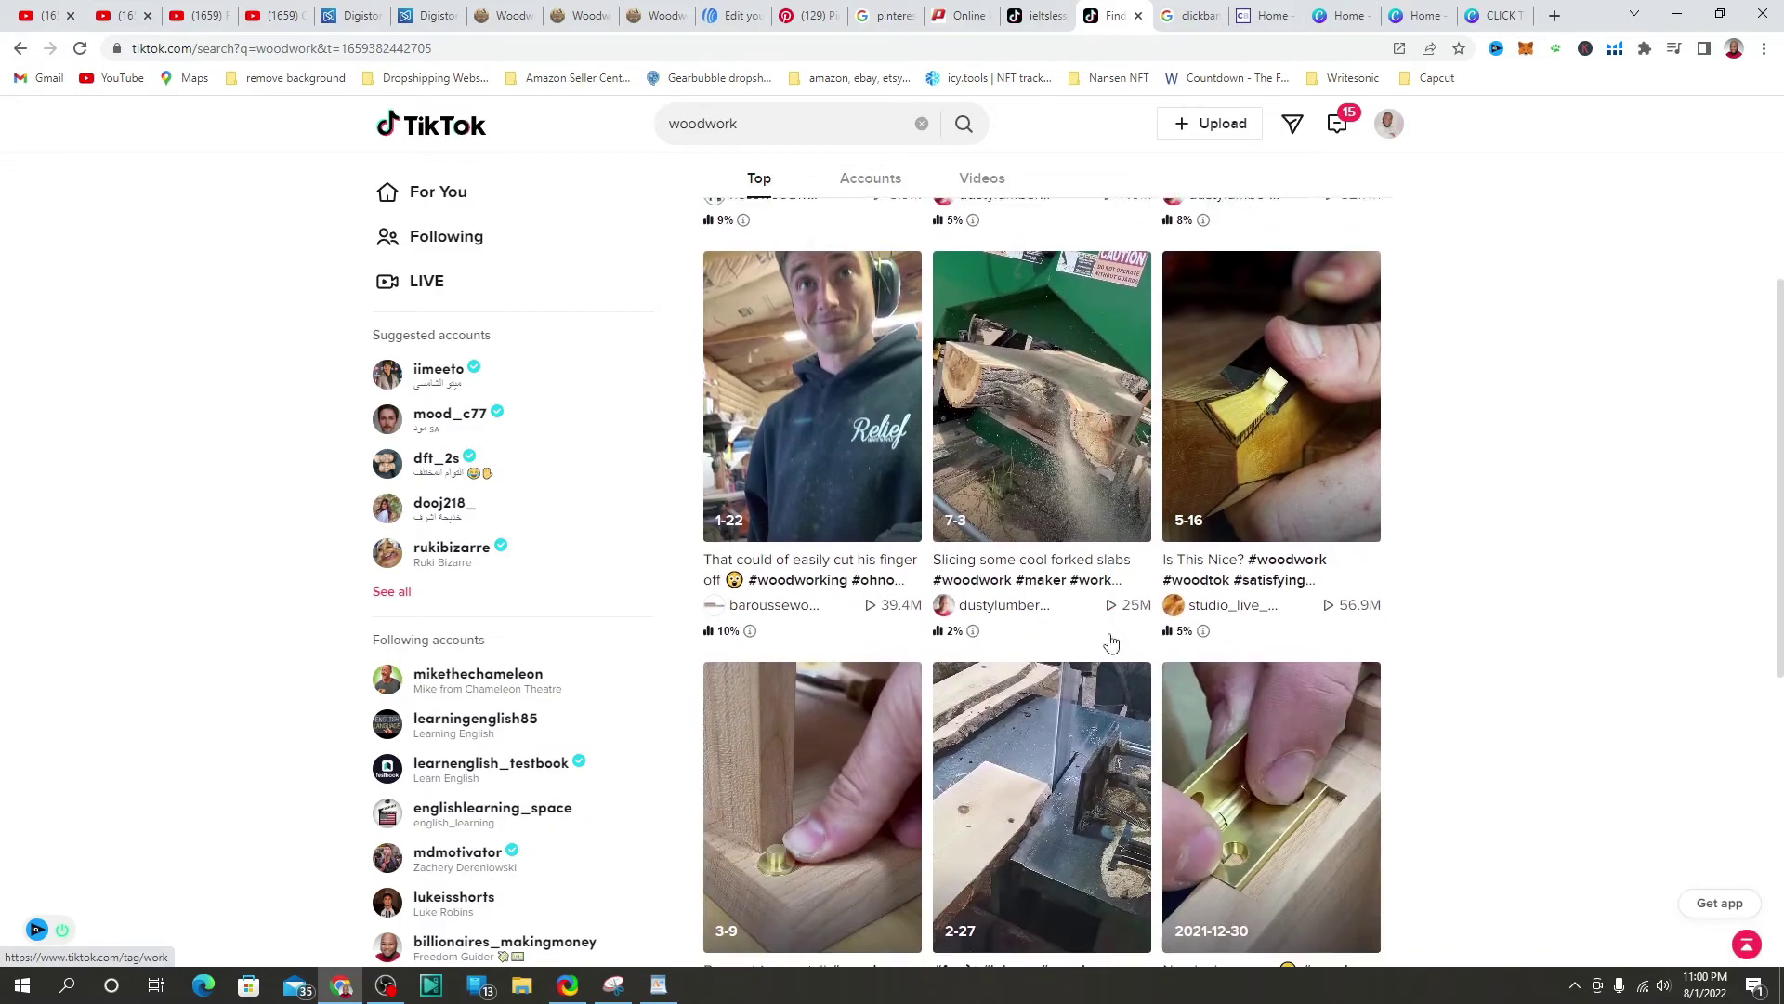
scroll(1083, 658, up, 2)
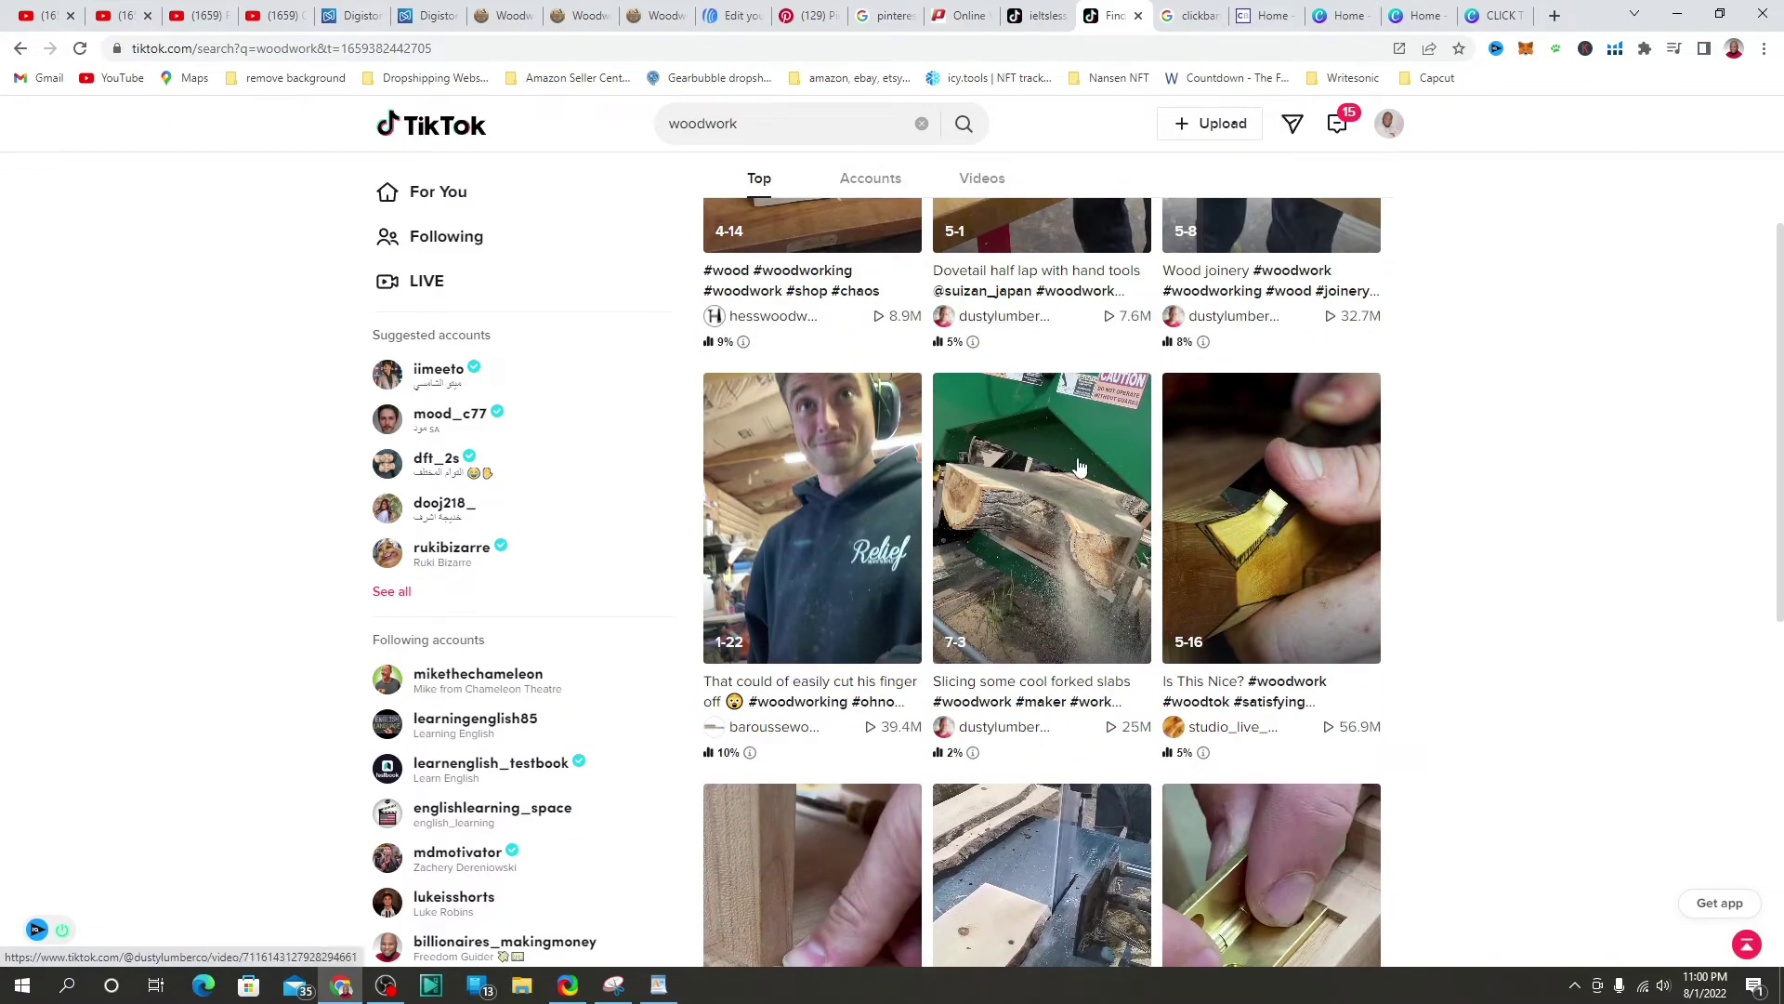
scroll(1062, 456, down, 1)
scroll(1062, 455, up, 2)
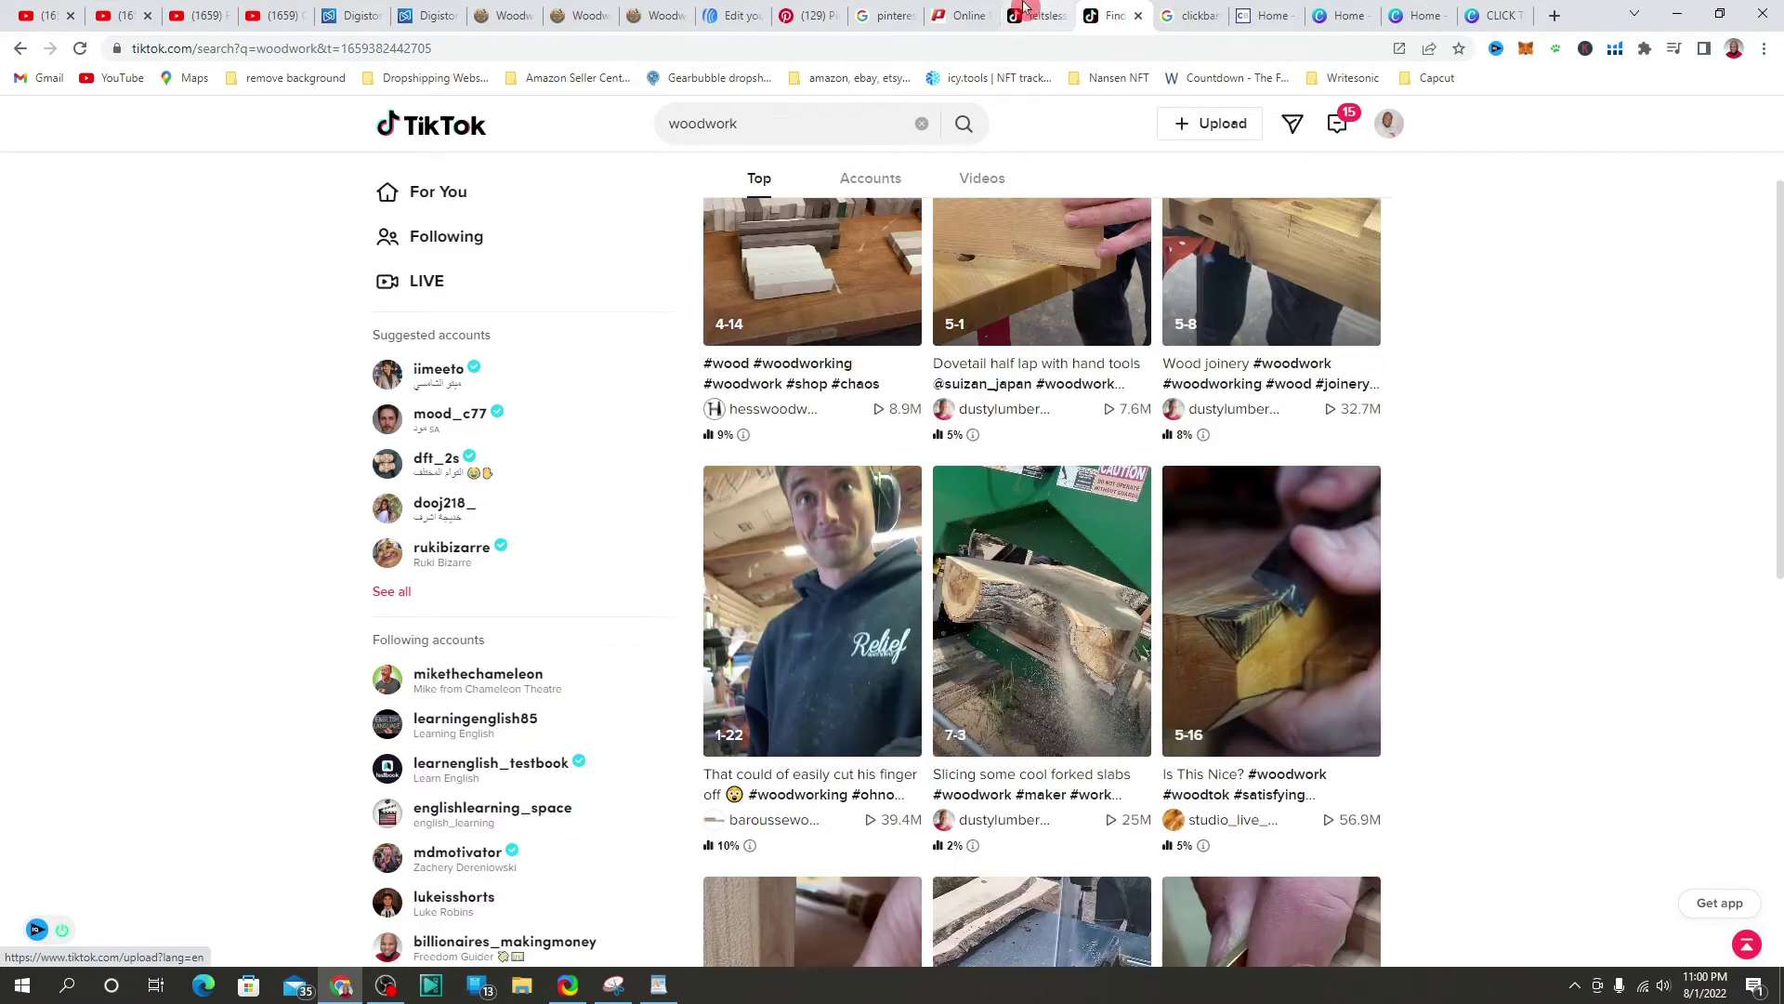
click(848, 15)
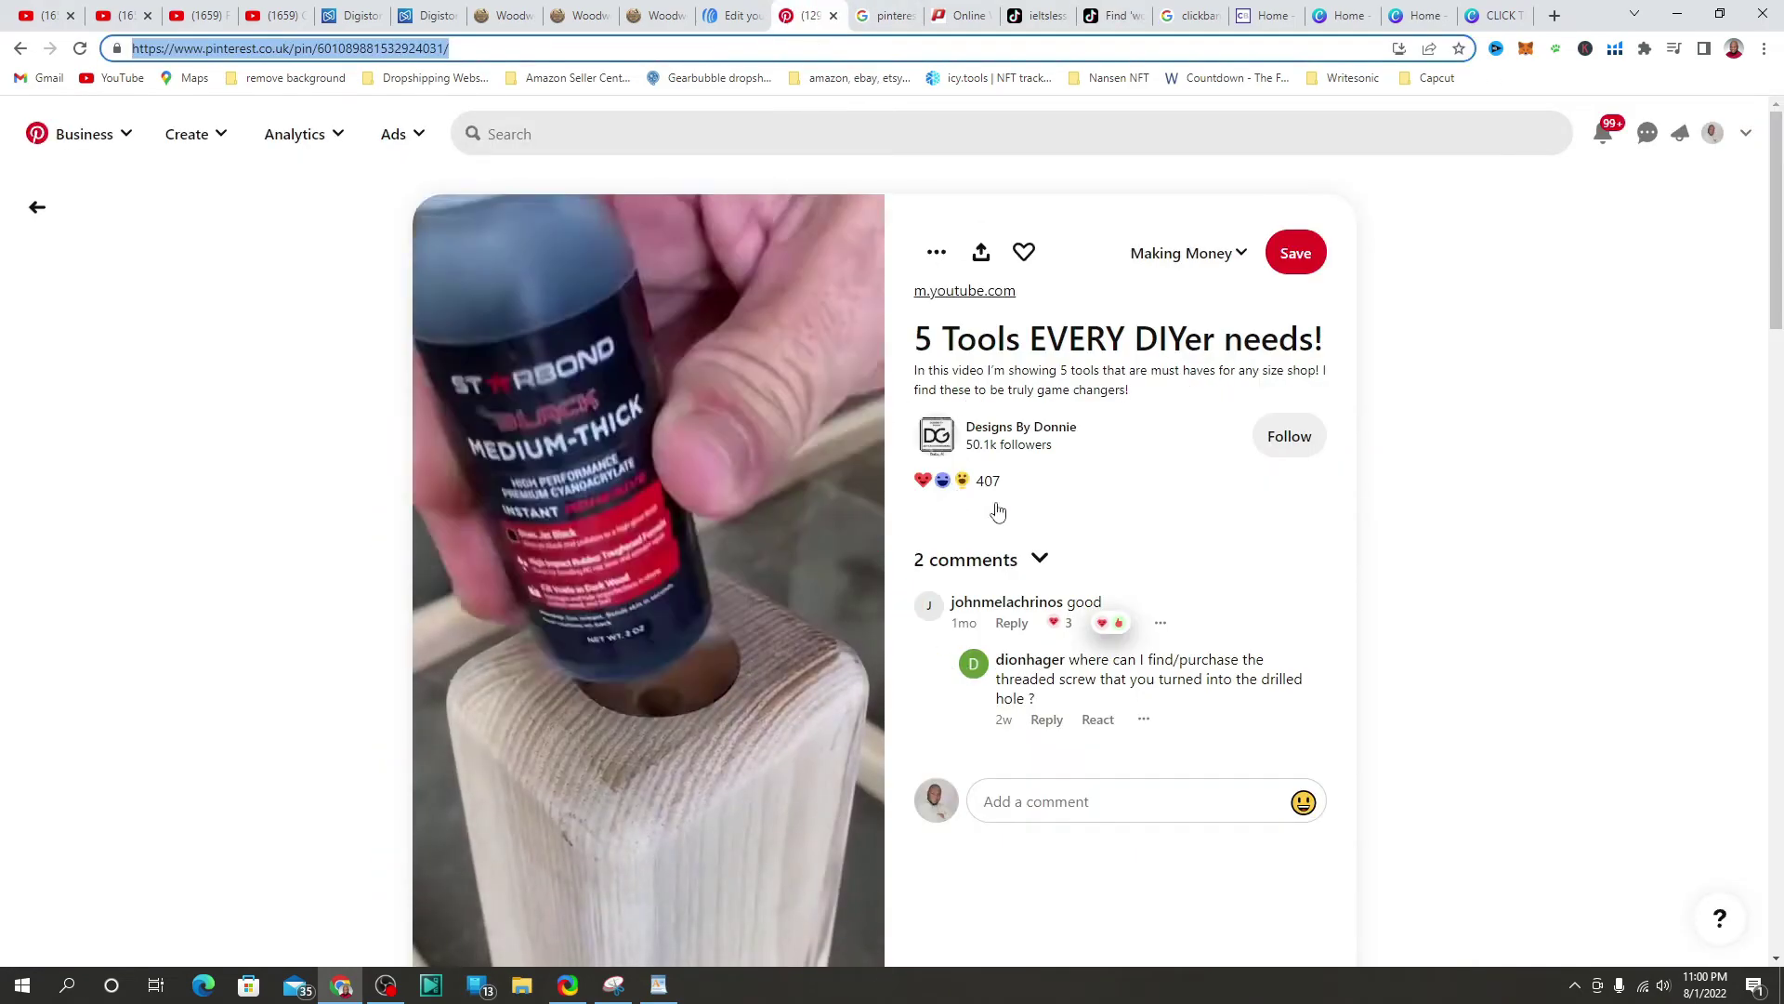
Step: Leave the Pinterest DIY tools pin and return to the top of TikTok's woodwork search results
scroll(776, 471, down, 1)
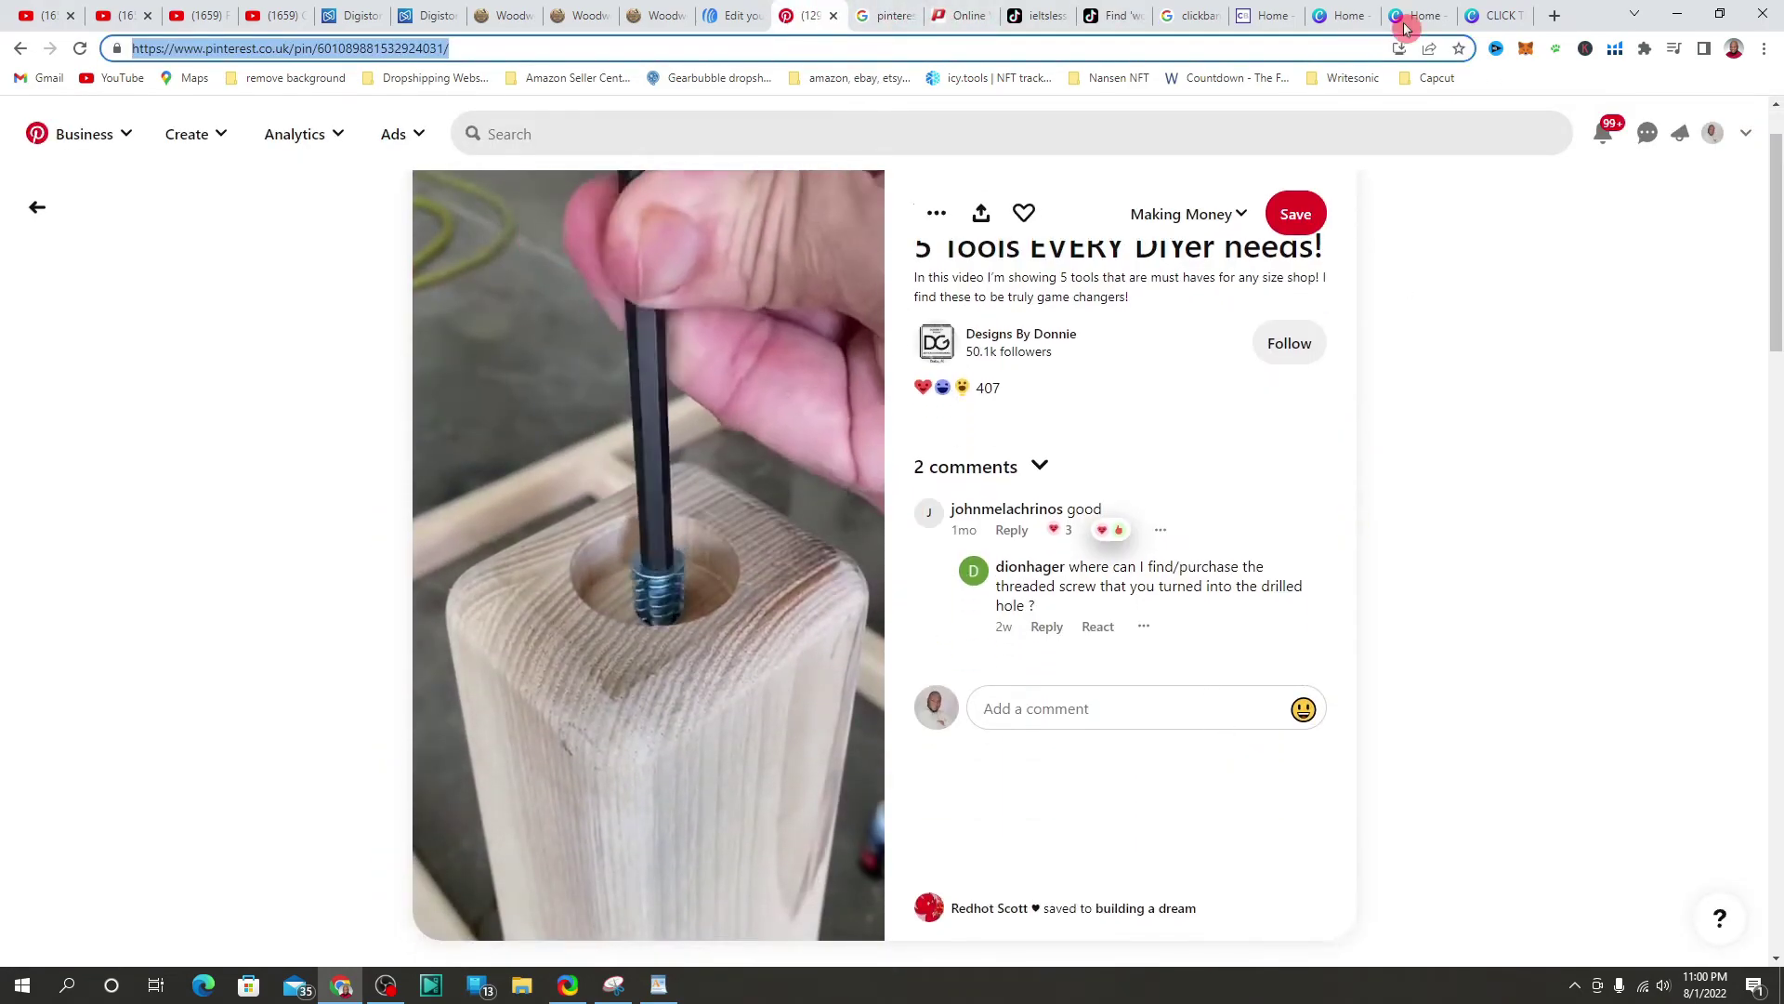
click(1367, 16)
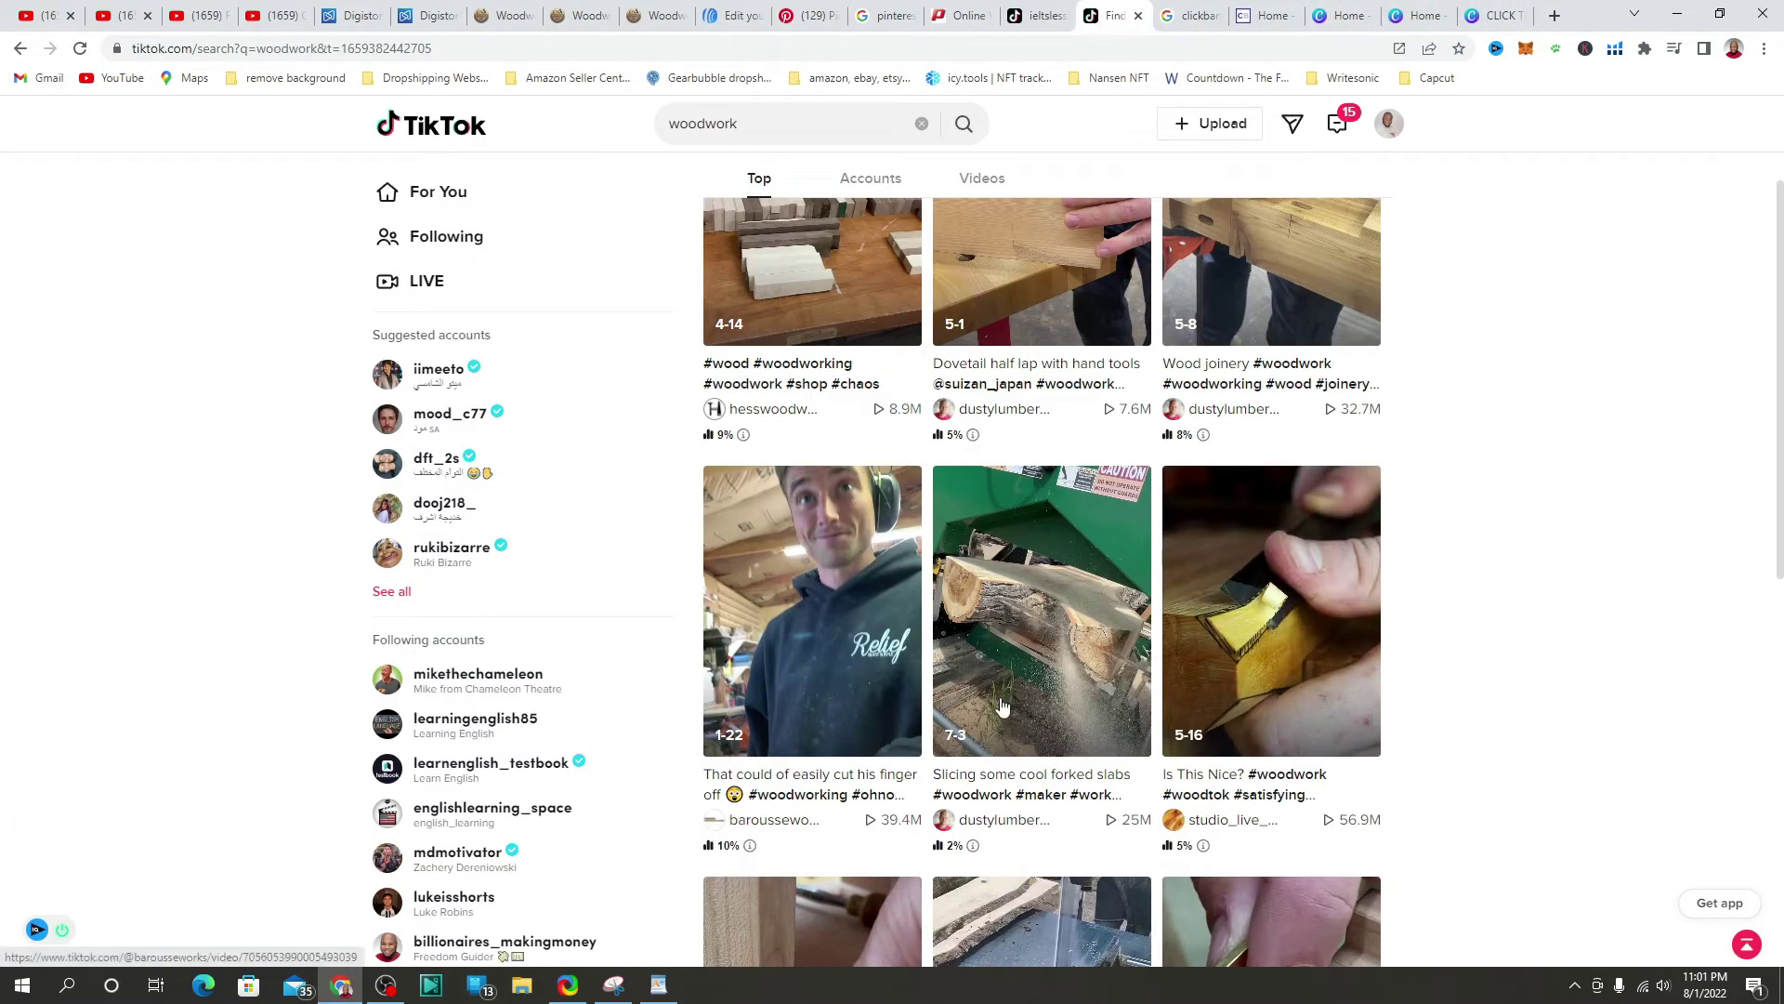
scroll(1115, 241, up, 2)
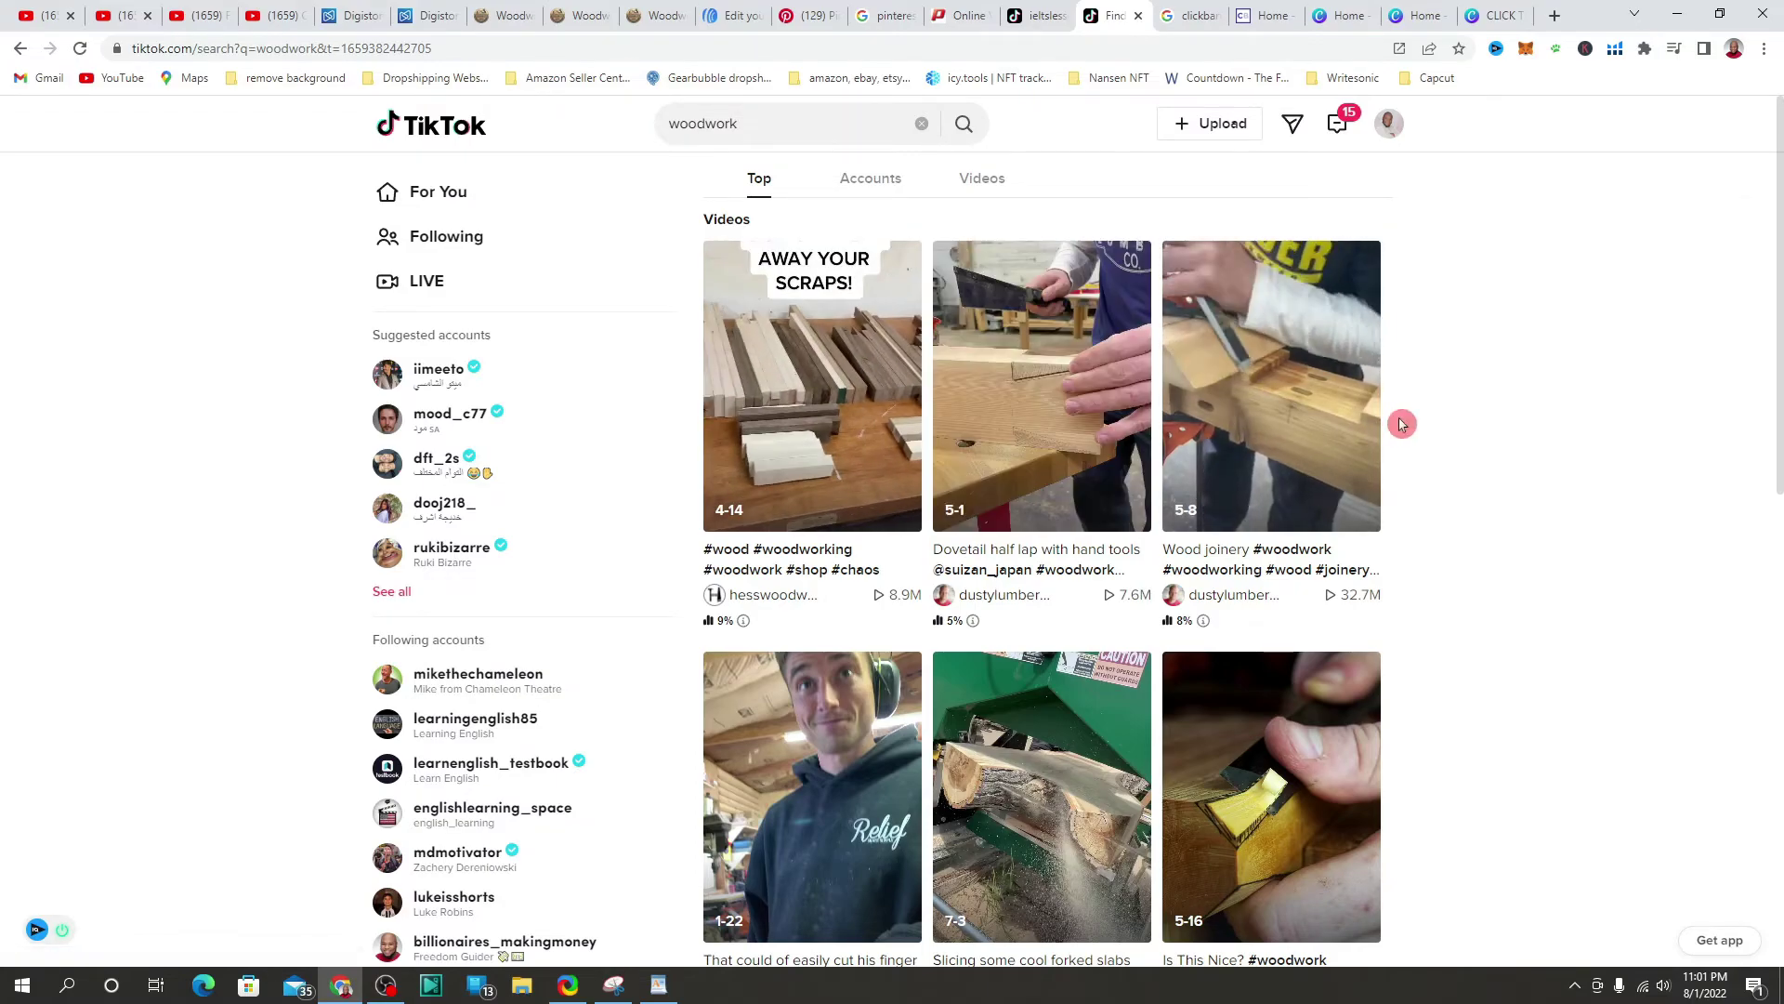
scroll(1450, 418, down, 1)
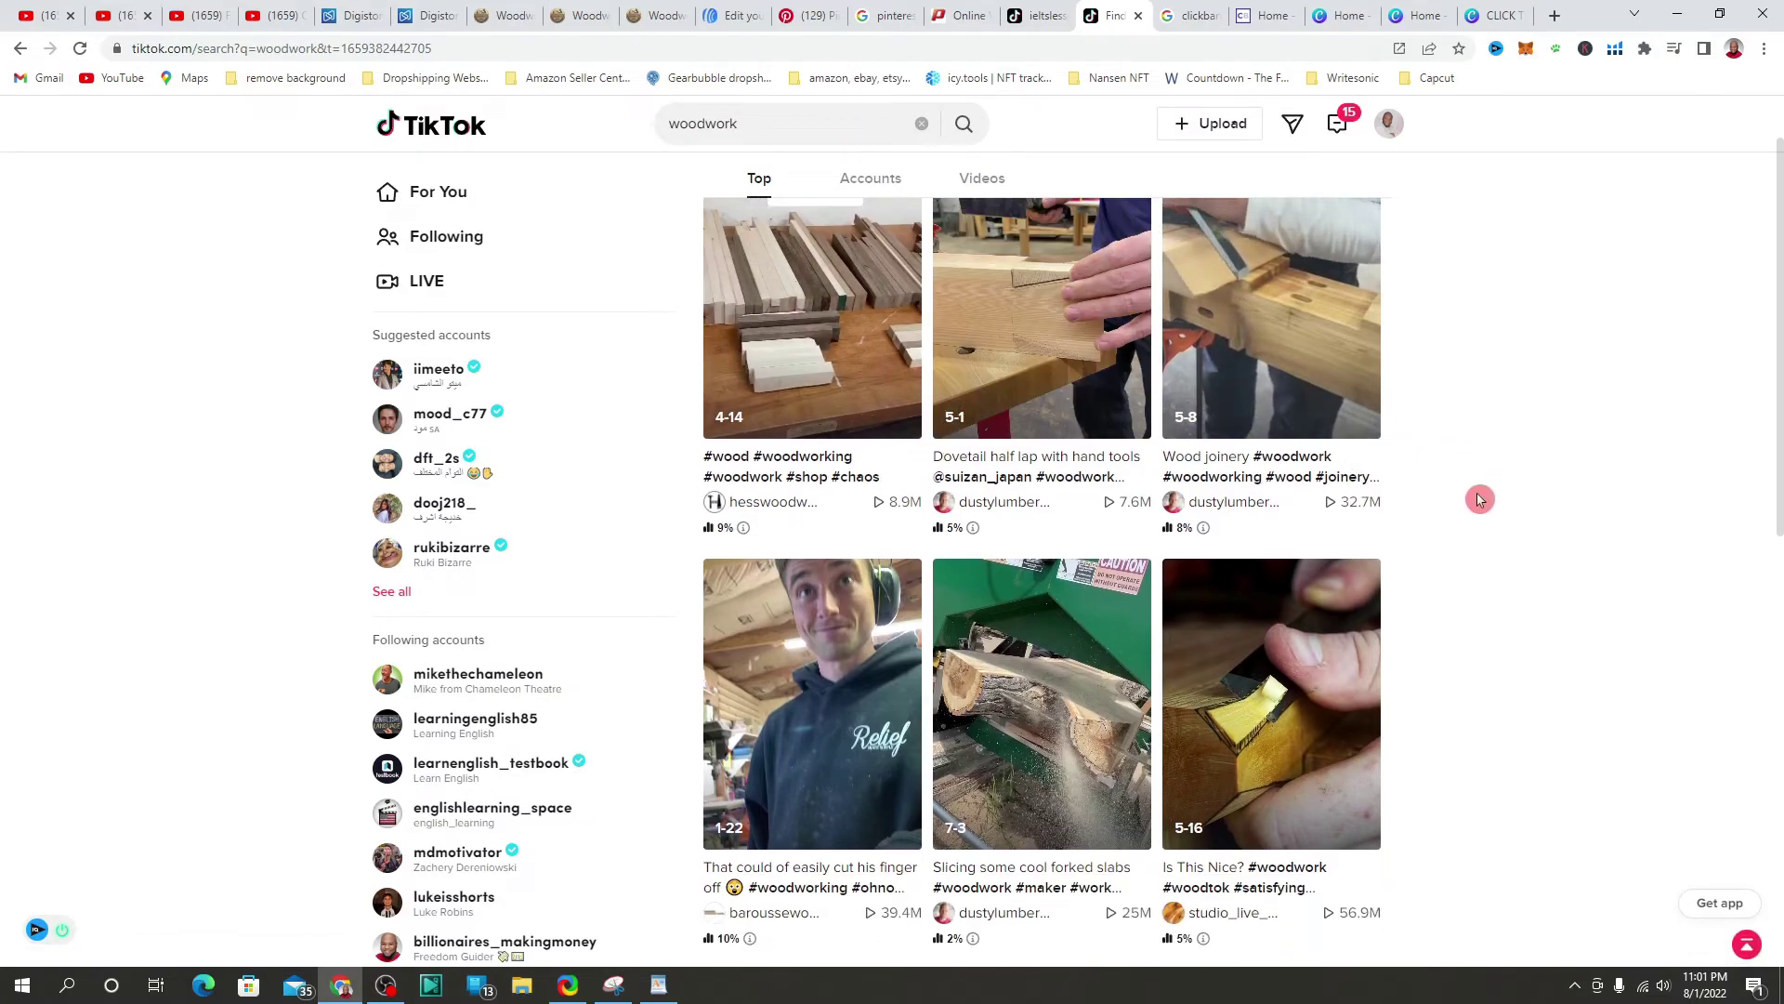
scroll(1483, 483, up, 1)
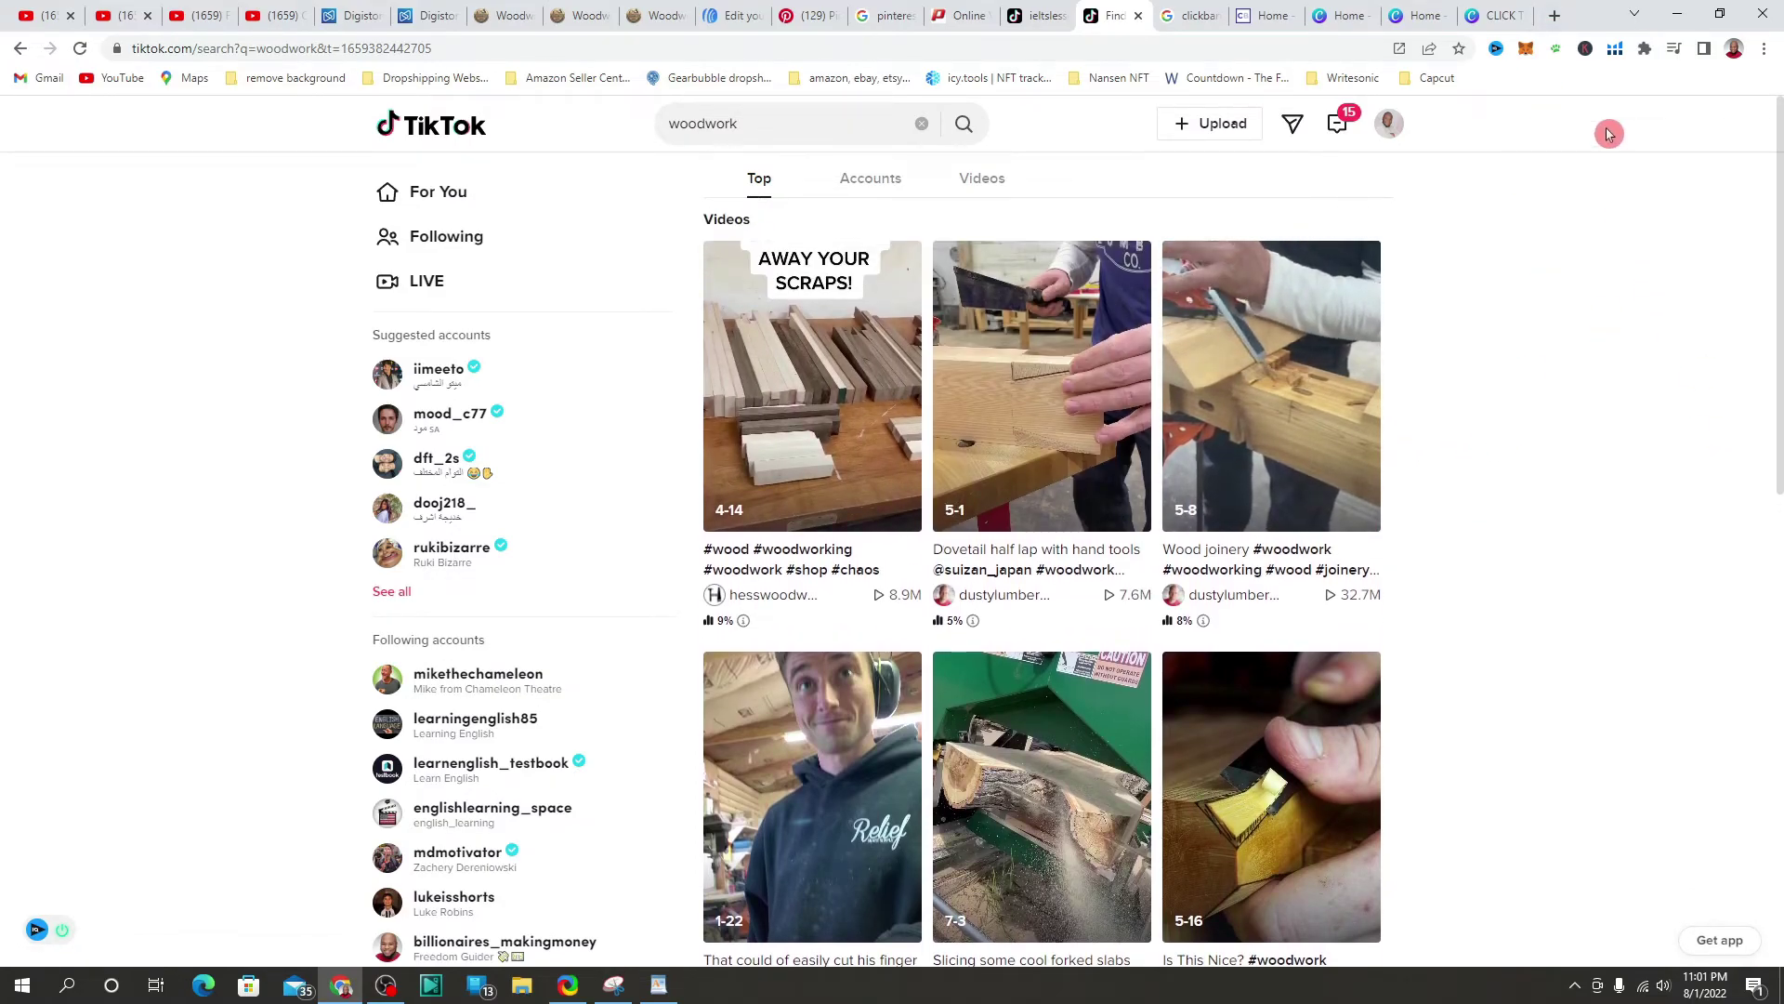